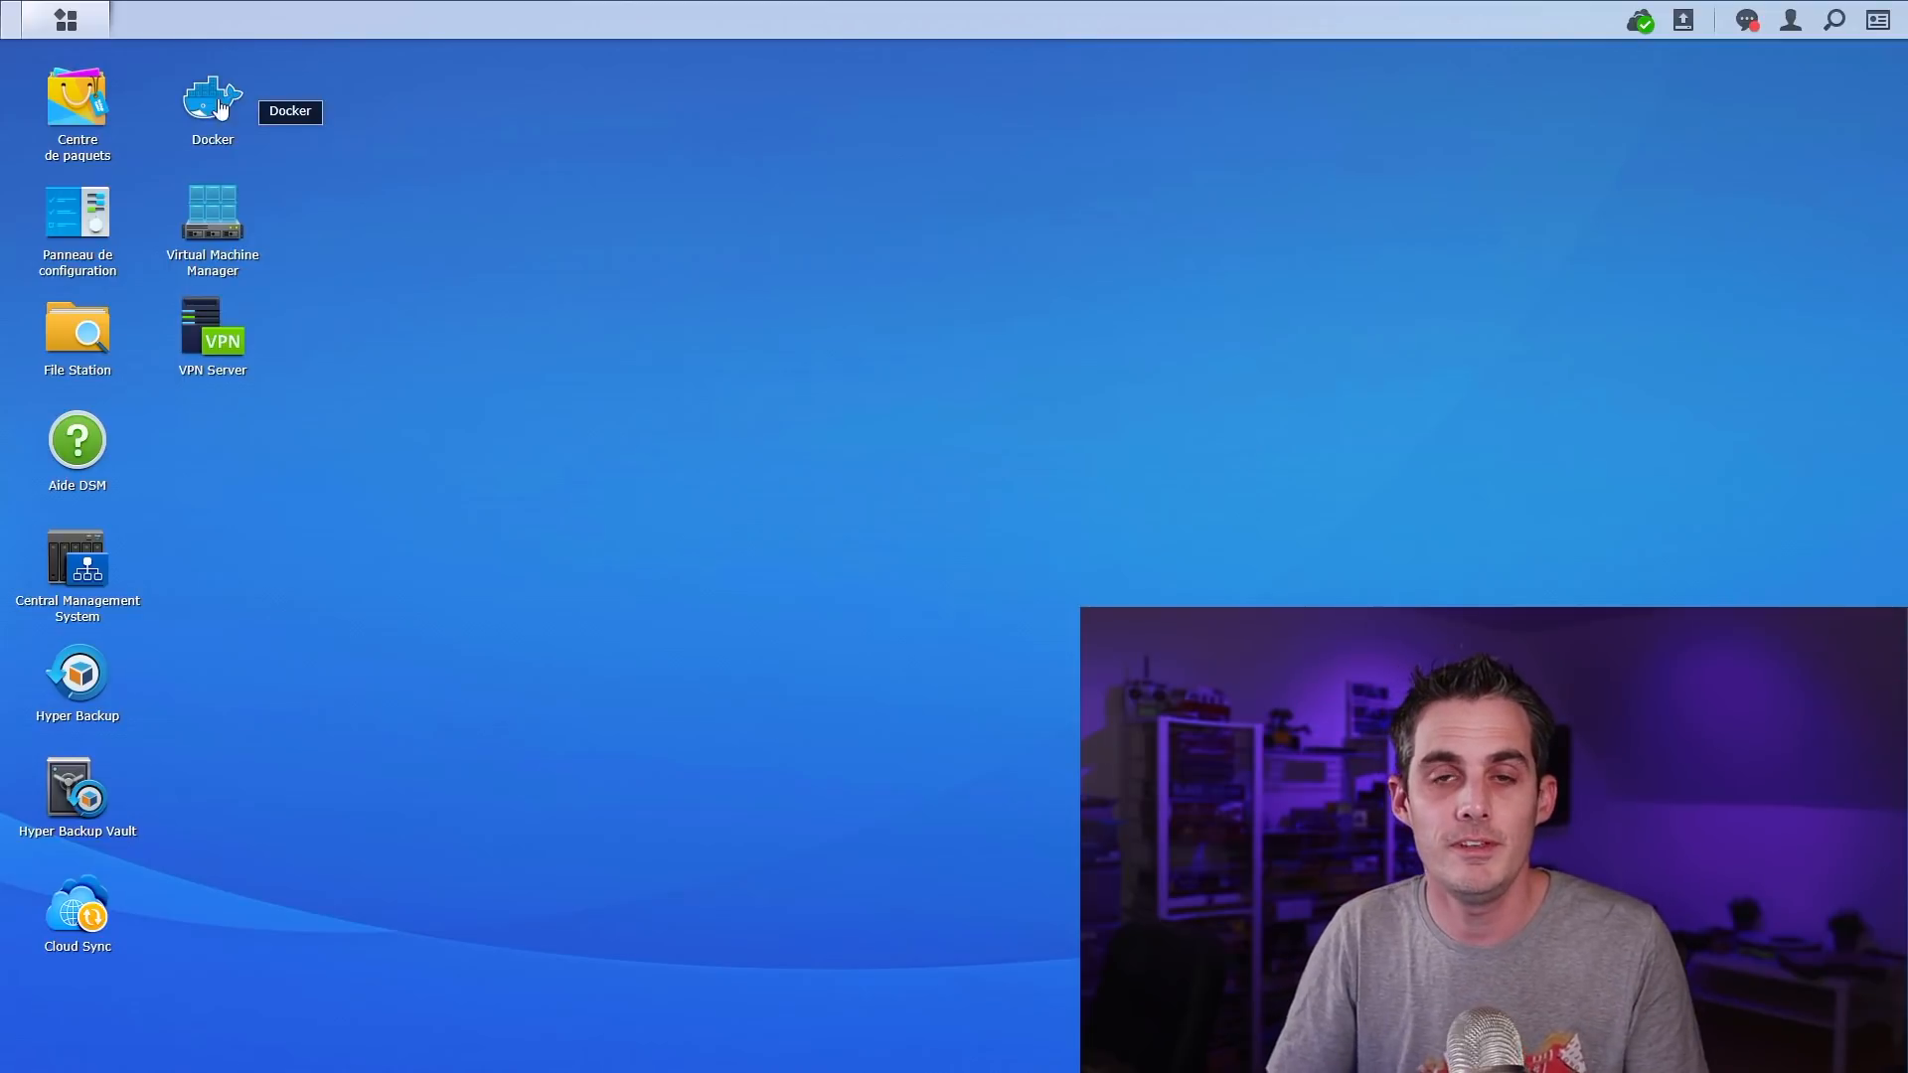
Look up Docker in Package Center, then launch the Docker app from the Main Menu
click(91, 107)
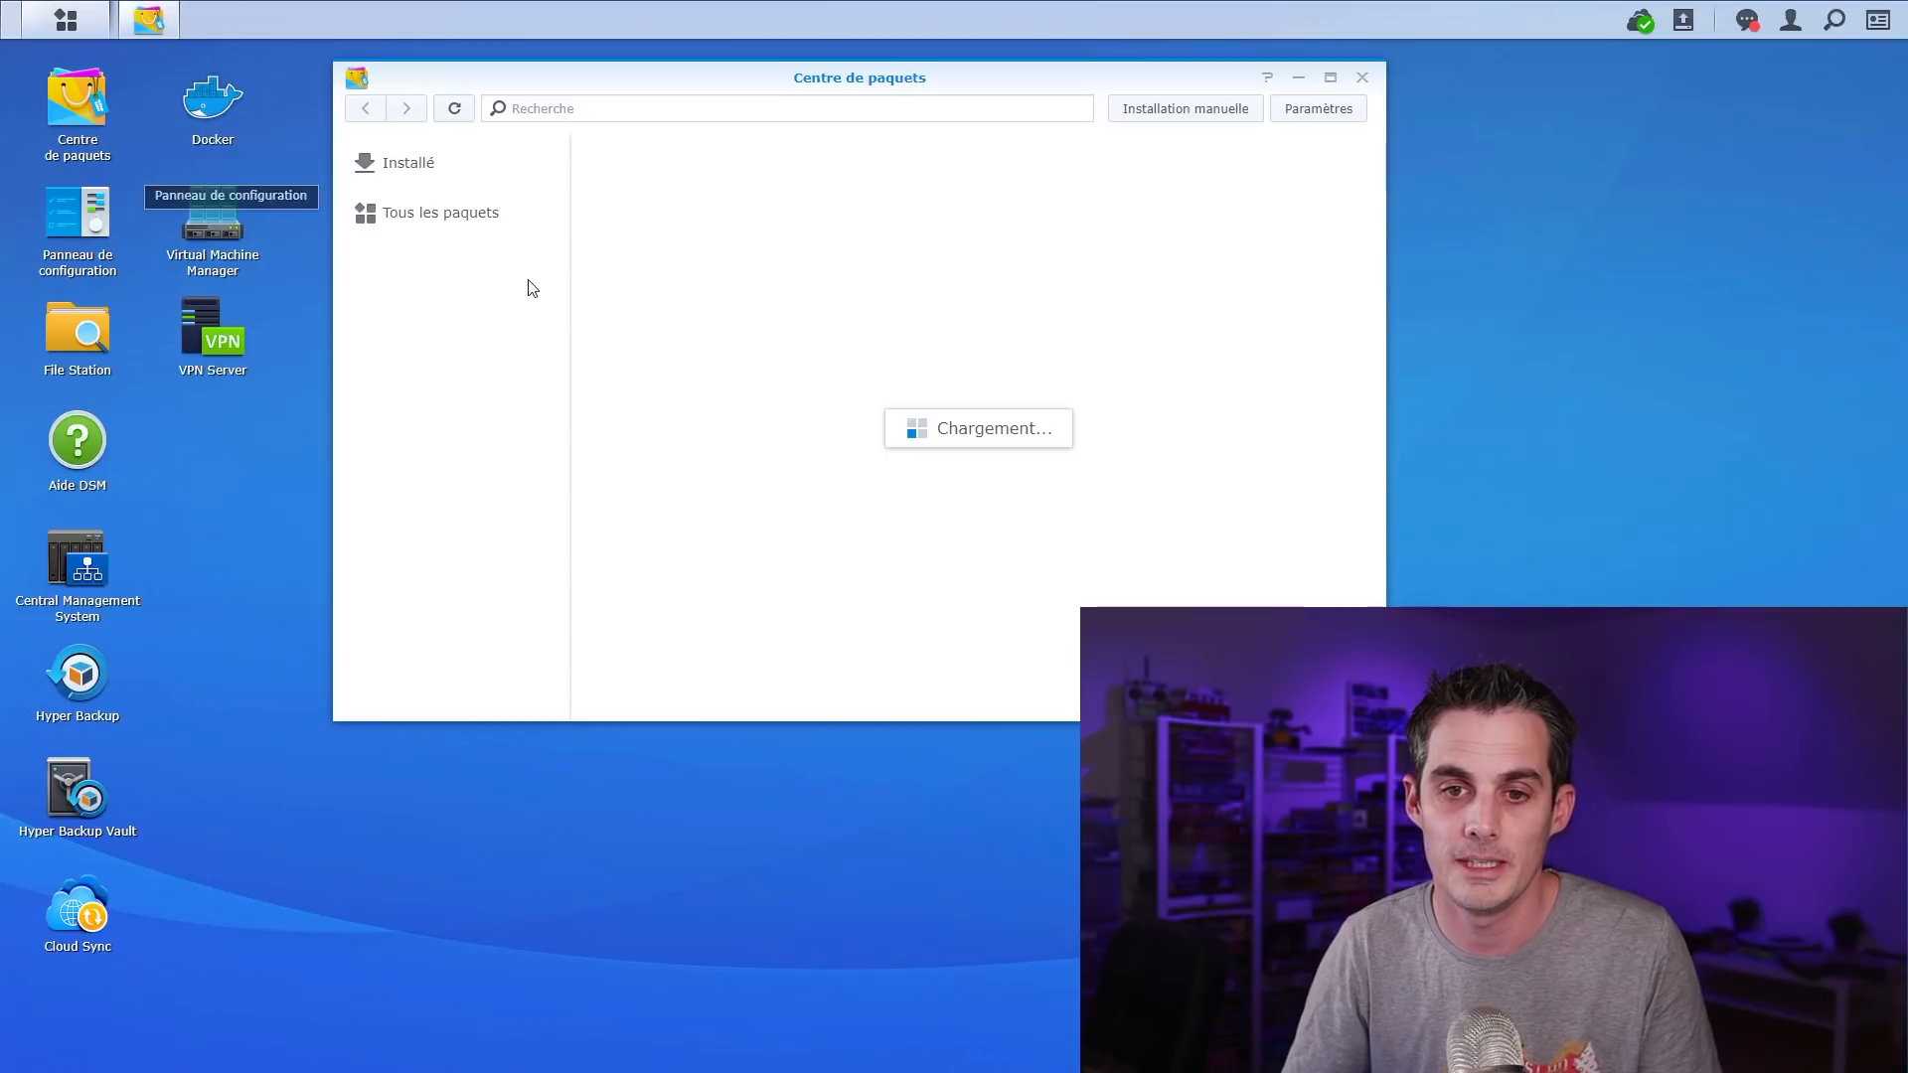
click(587, 107)
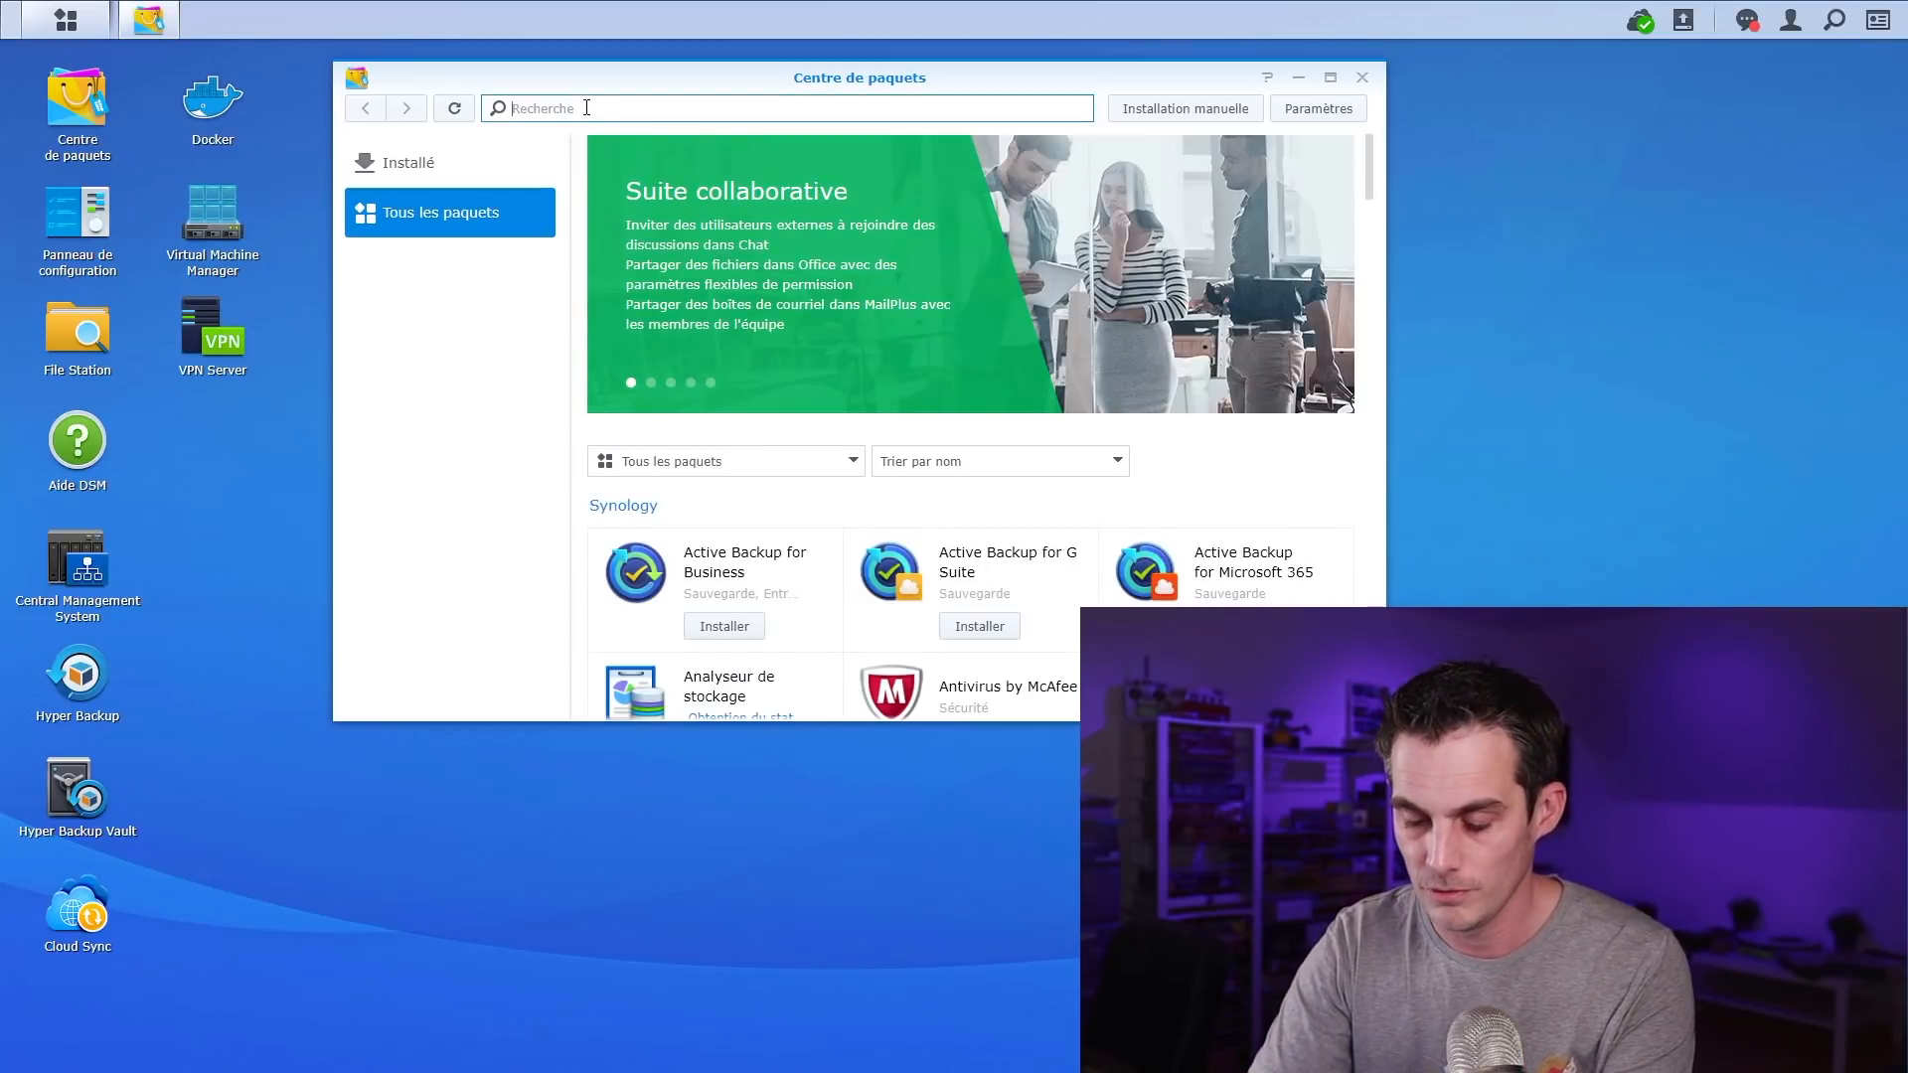
text(docker)
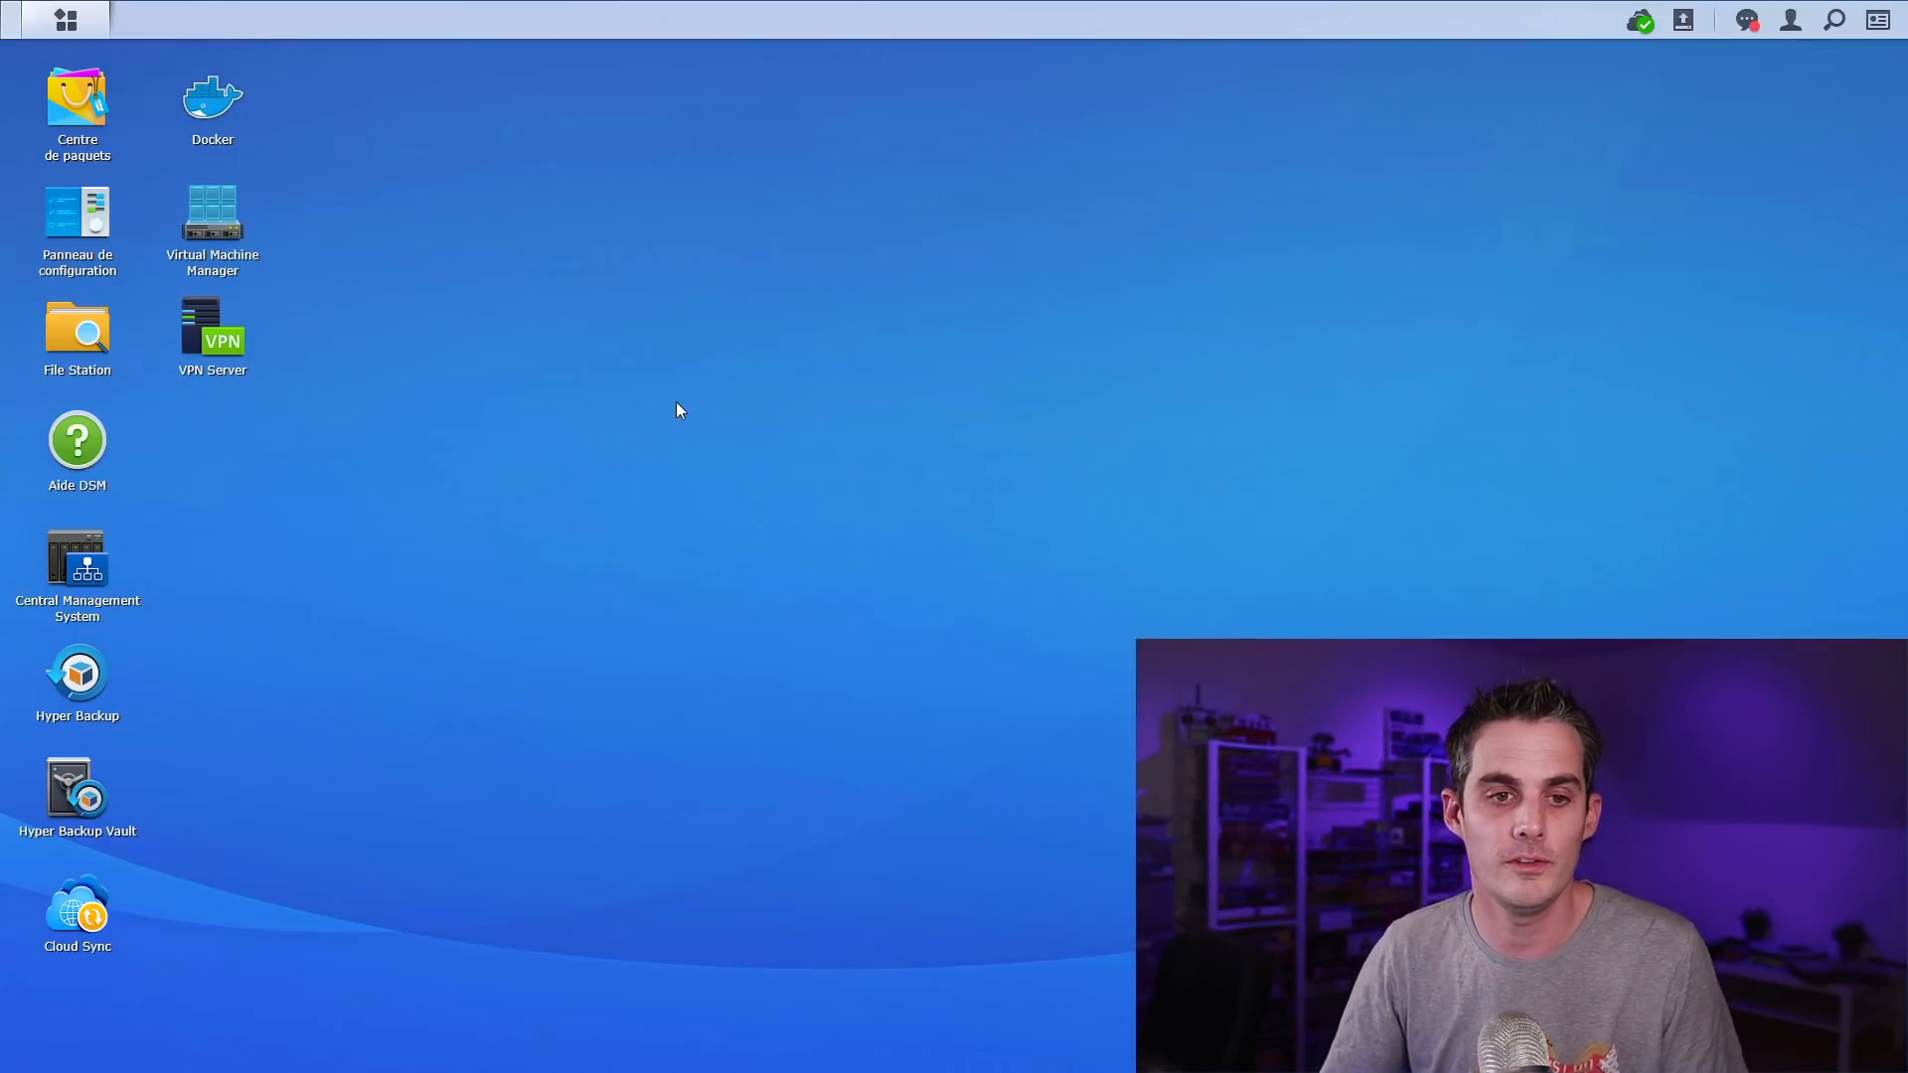
click(65, 20)
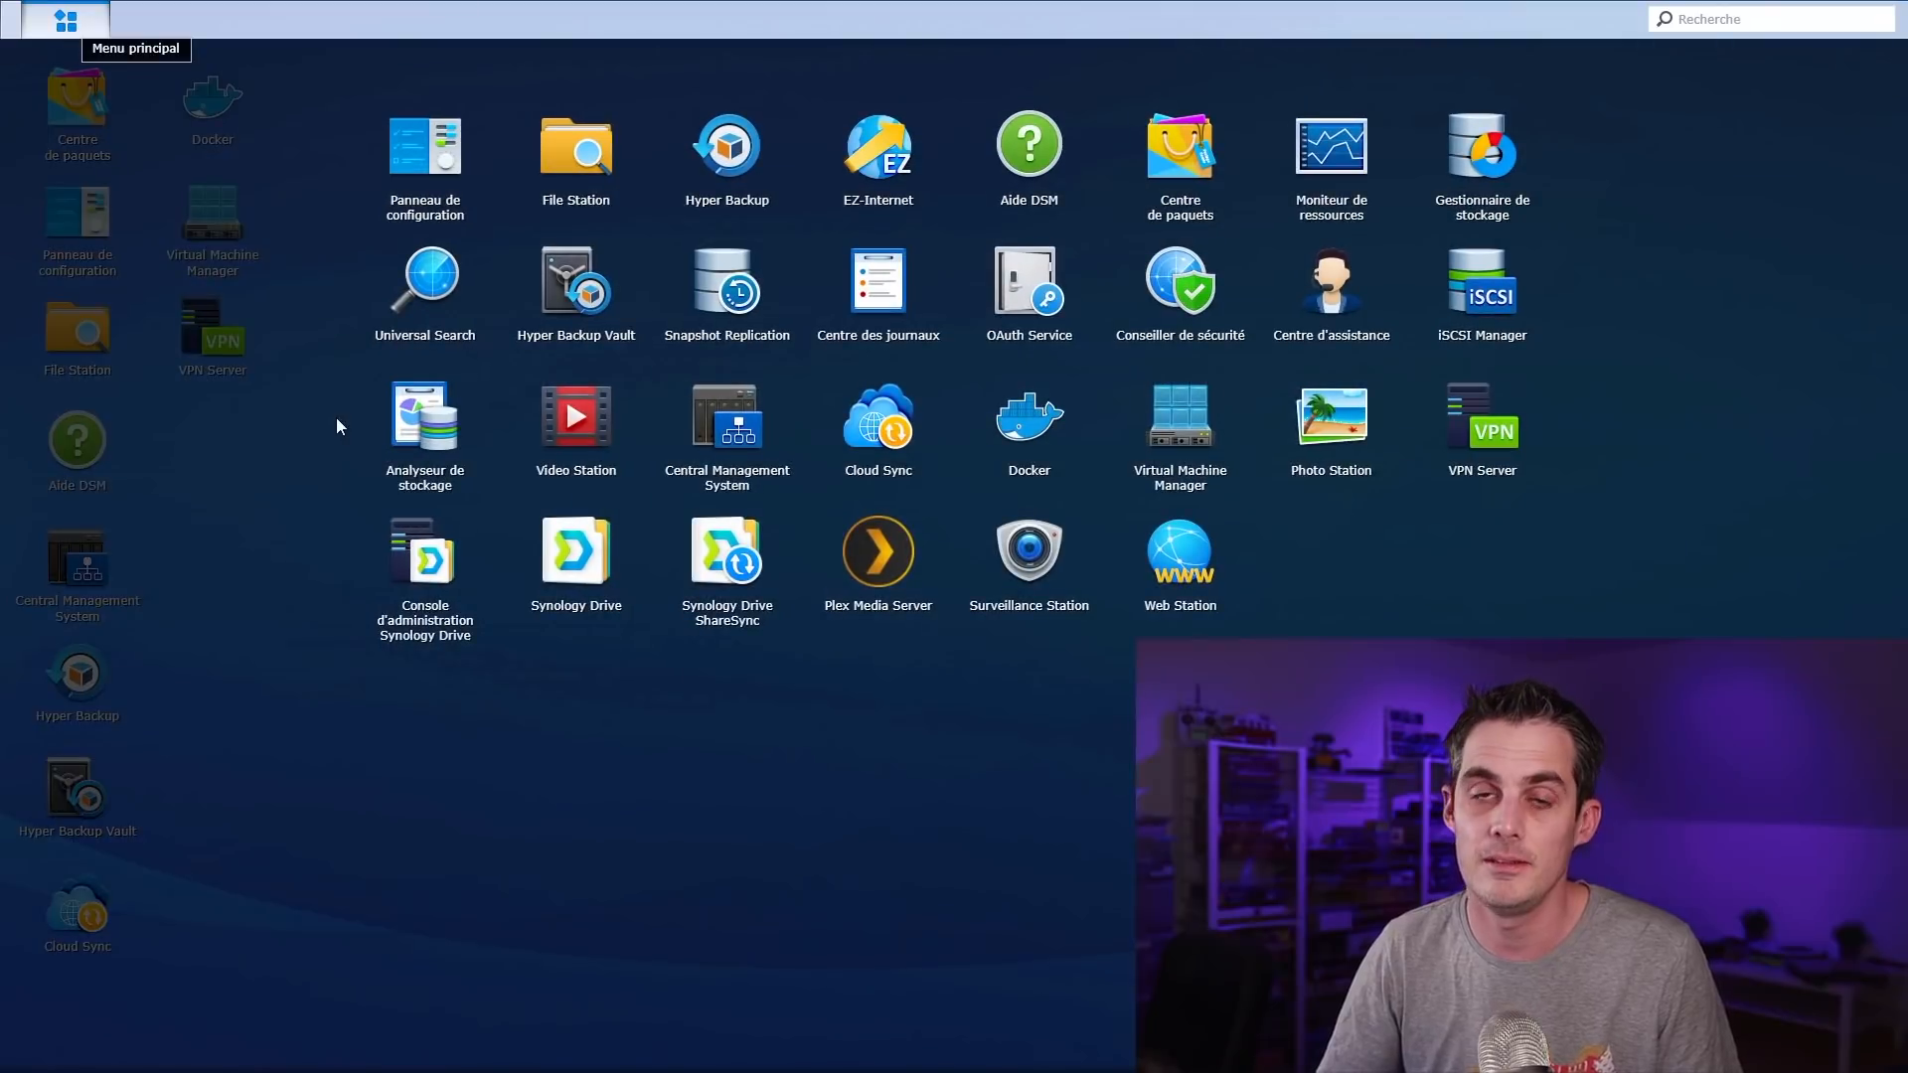
click(1052, 426)
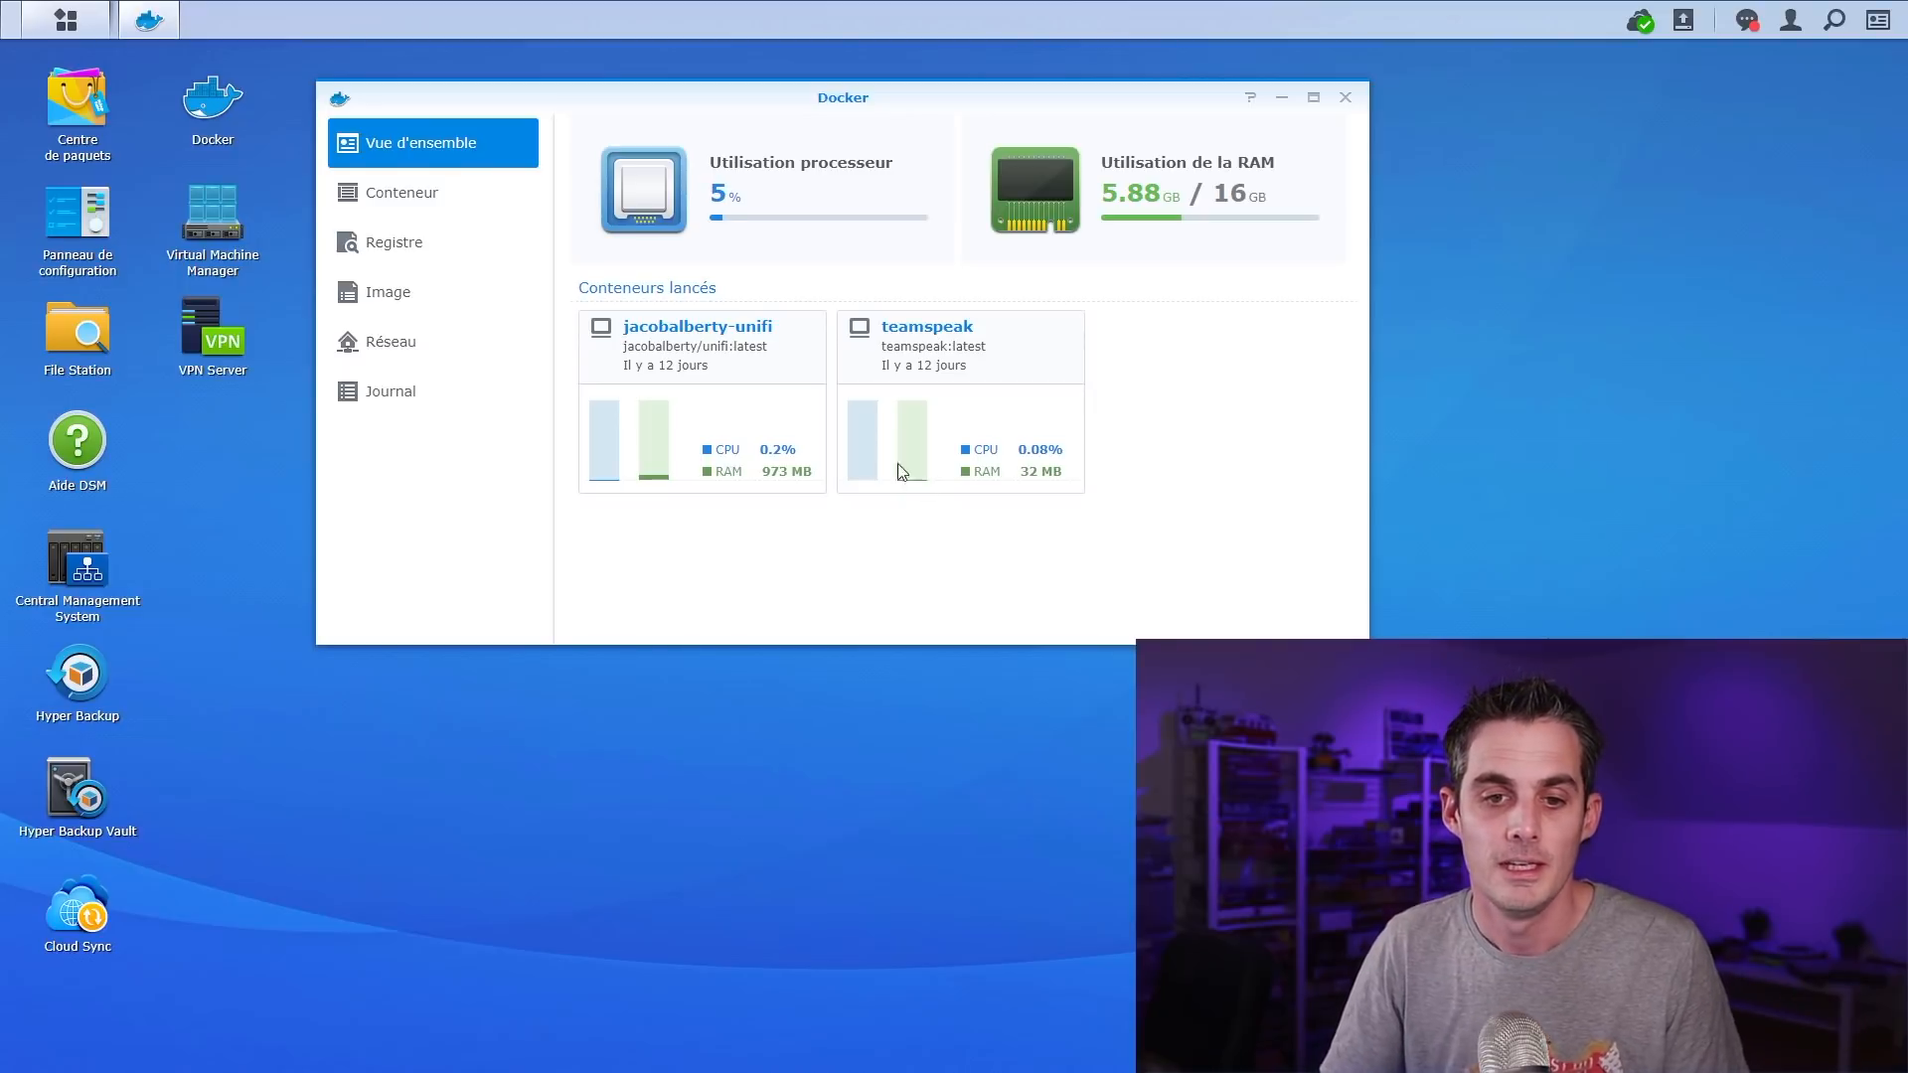
Search the registry for 'pi' and download pihole/pihole with the latest tag
click(447, 245)
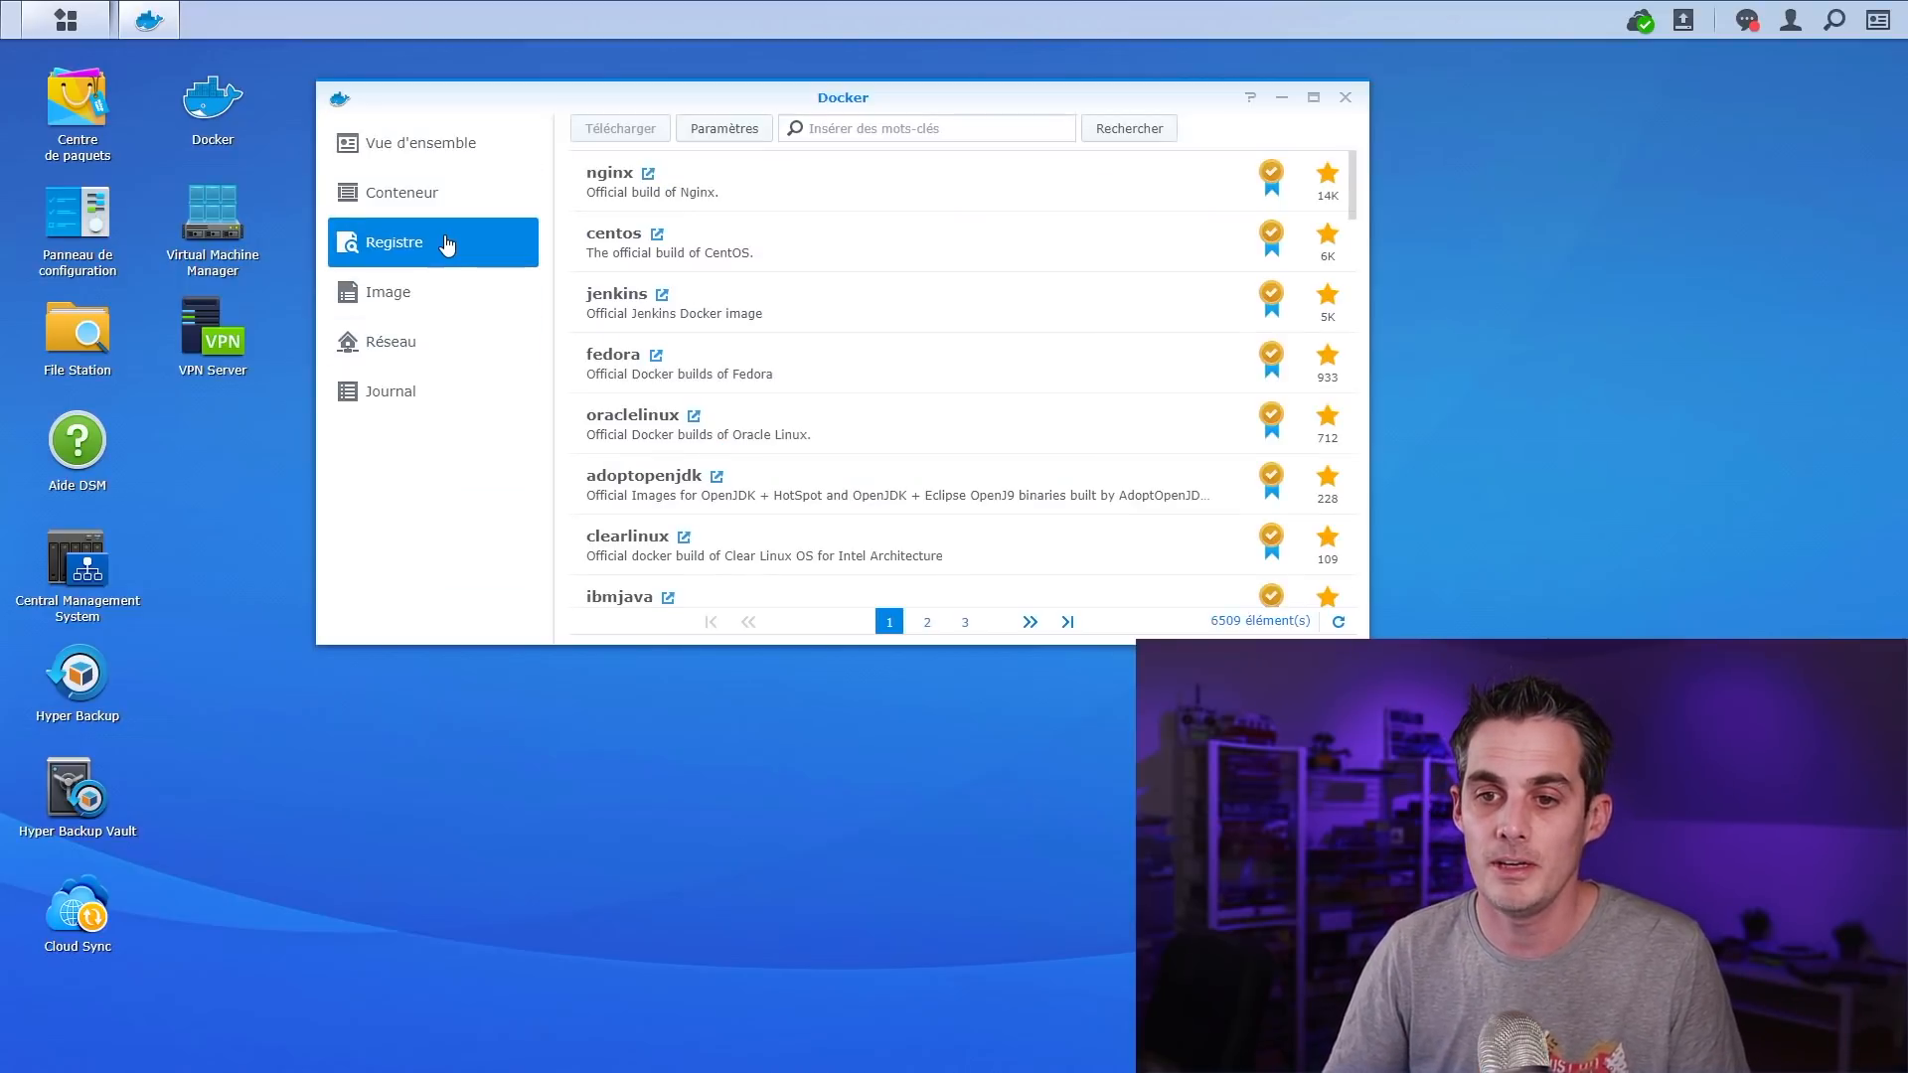
click(887, 129)
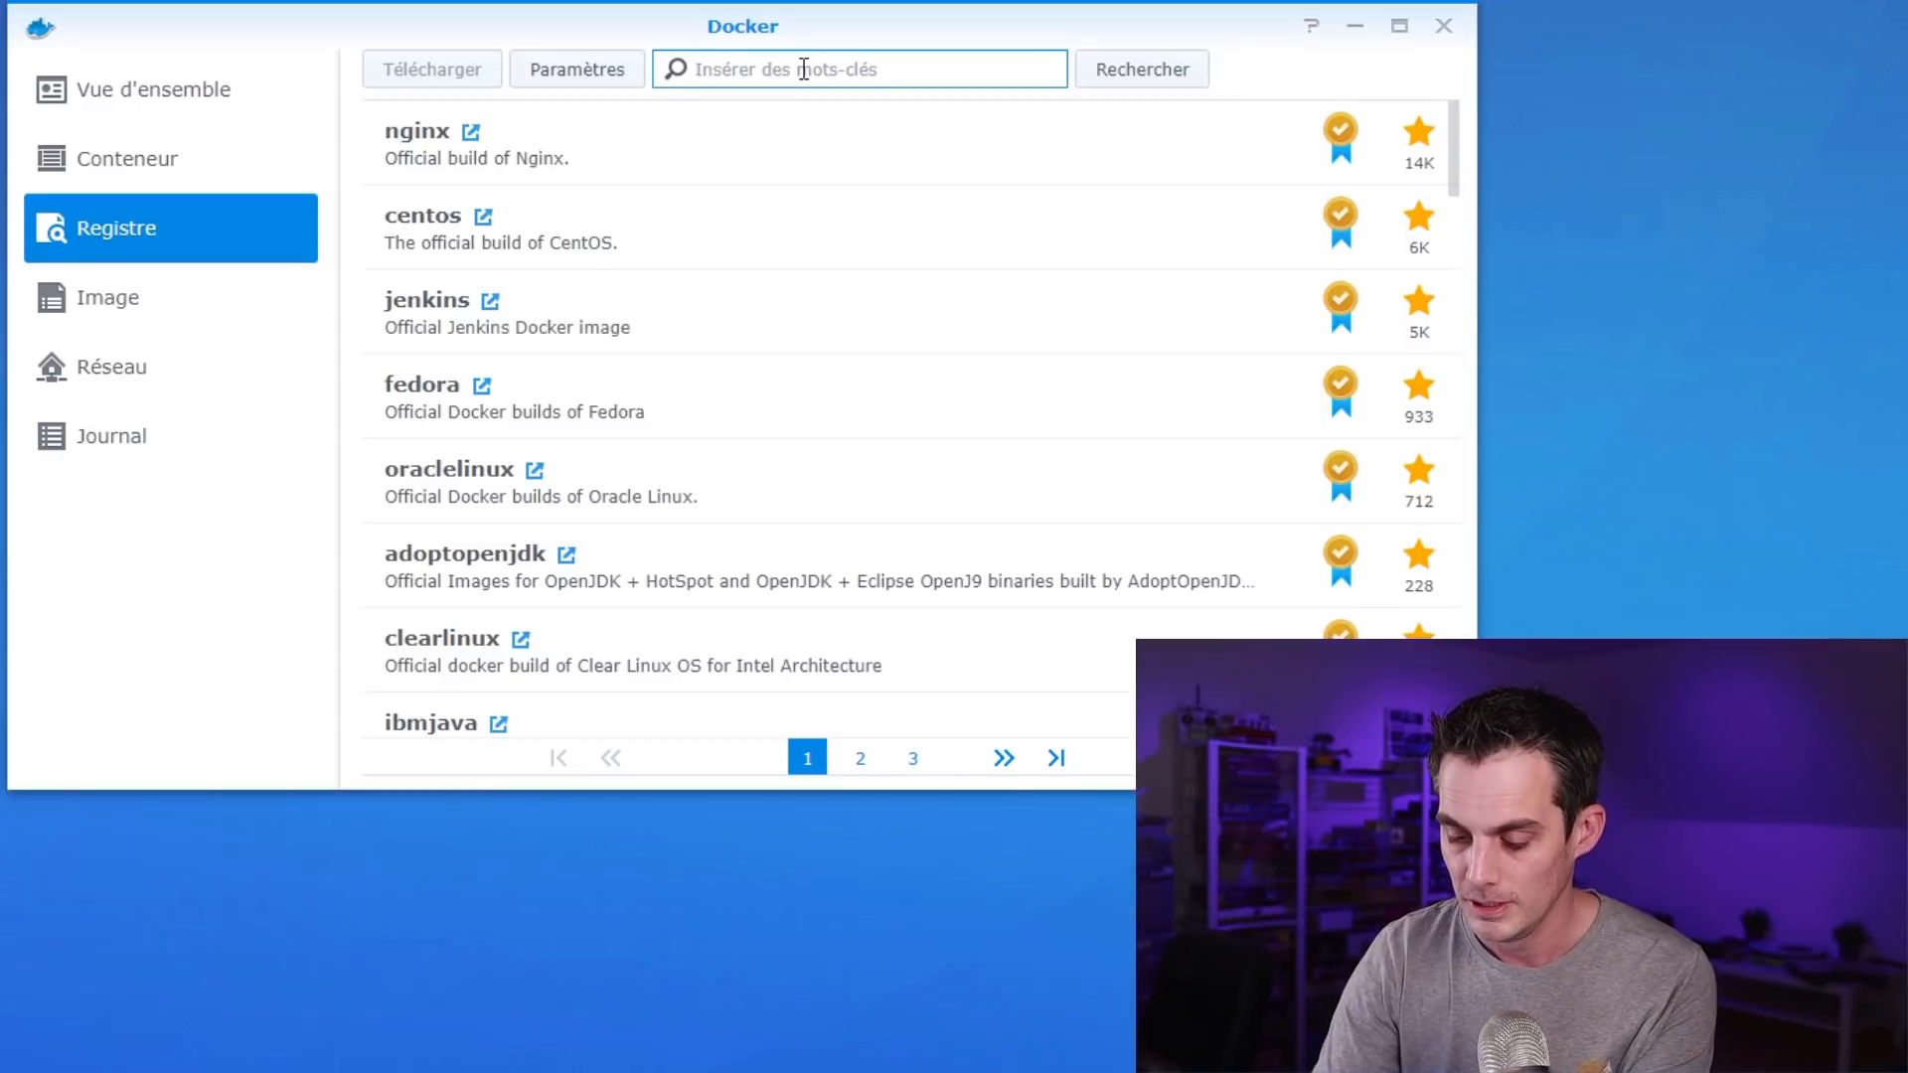
text(pihole)
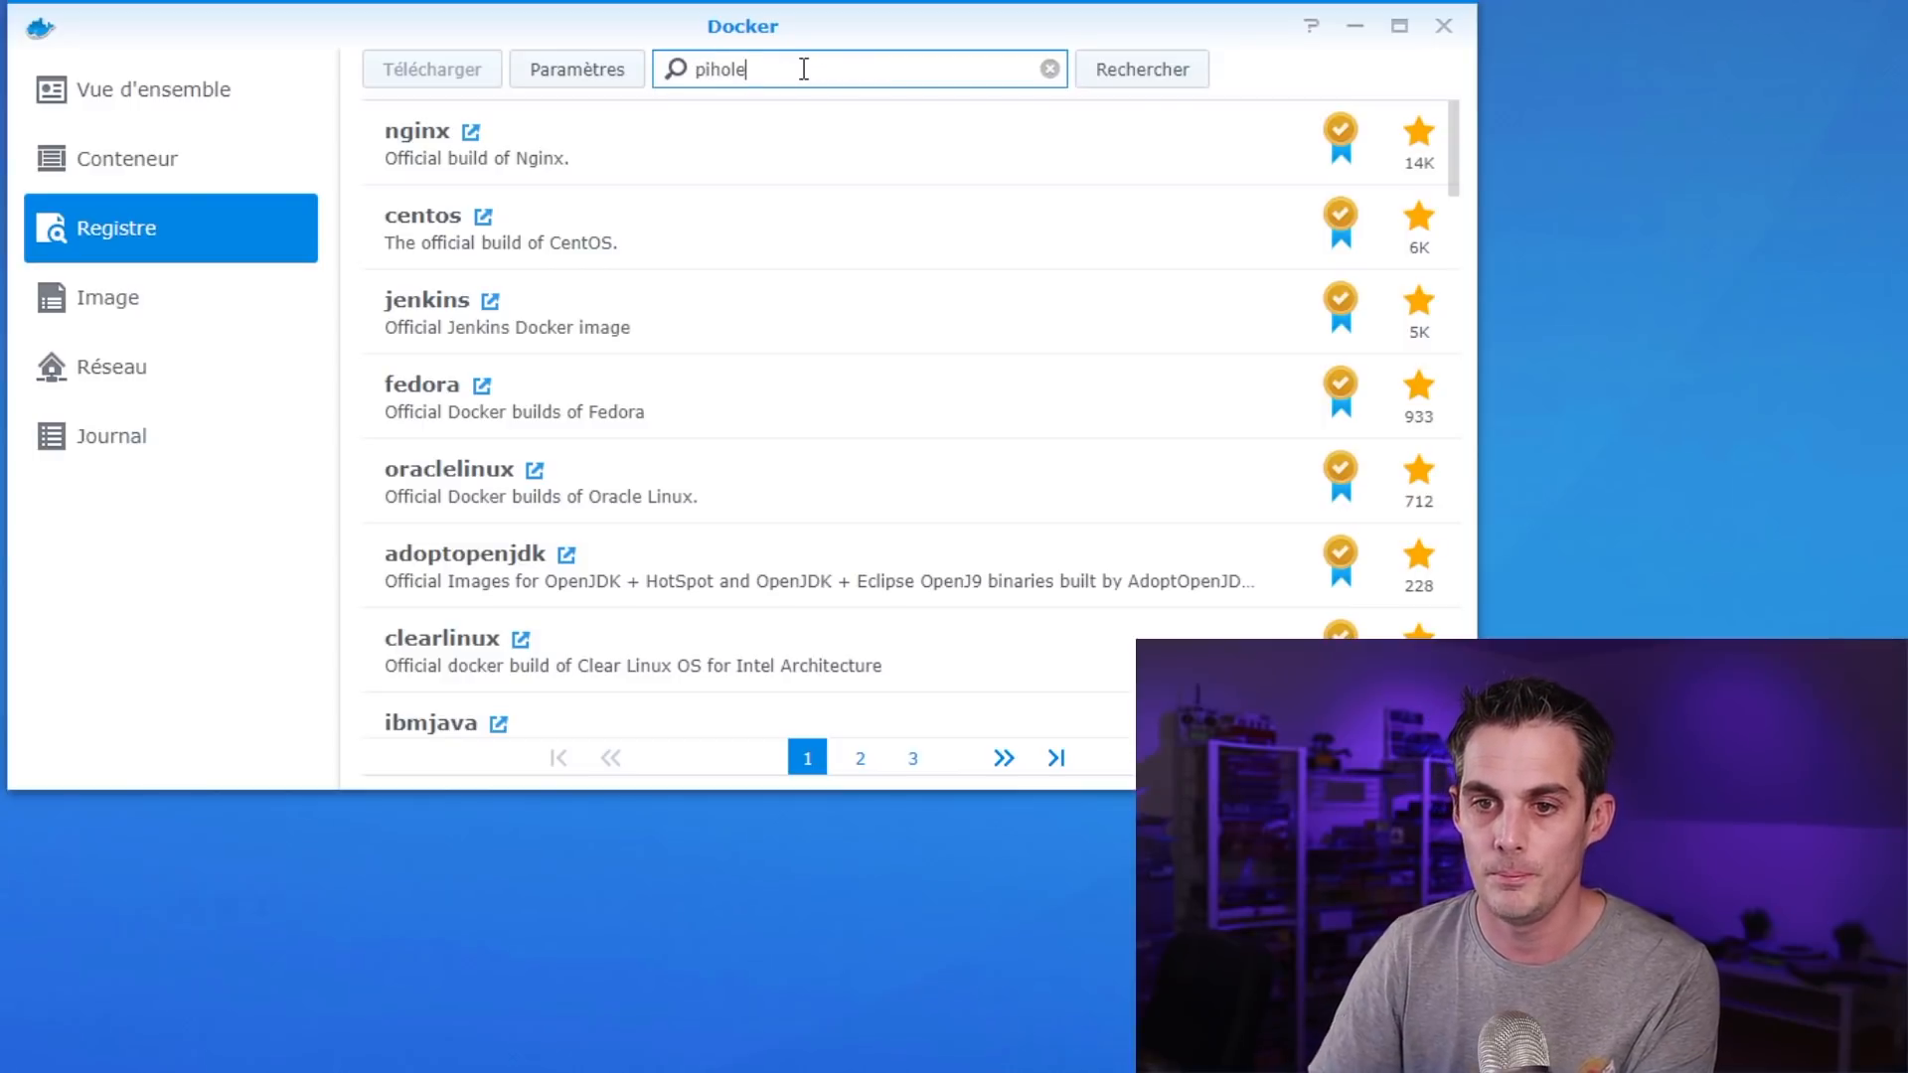
key(Return)
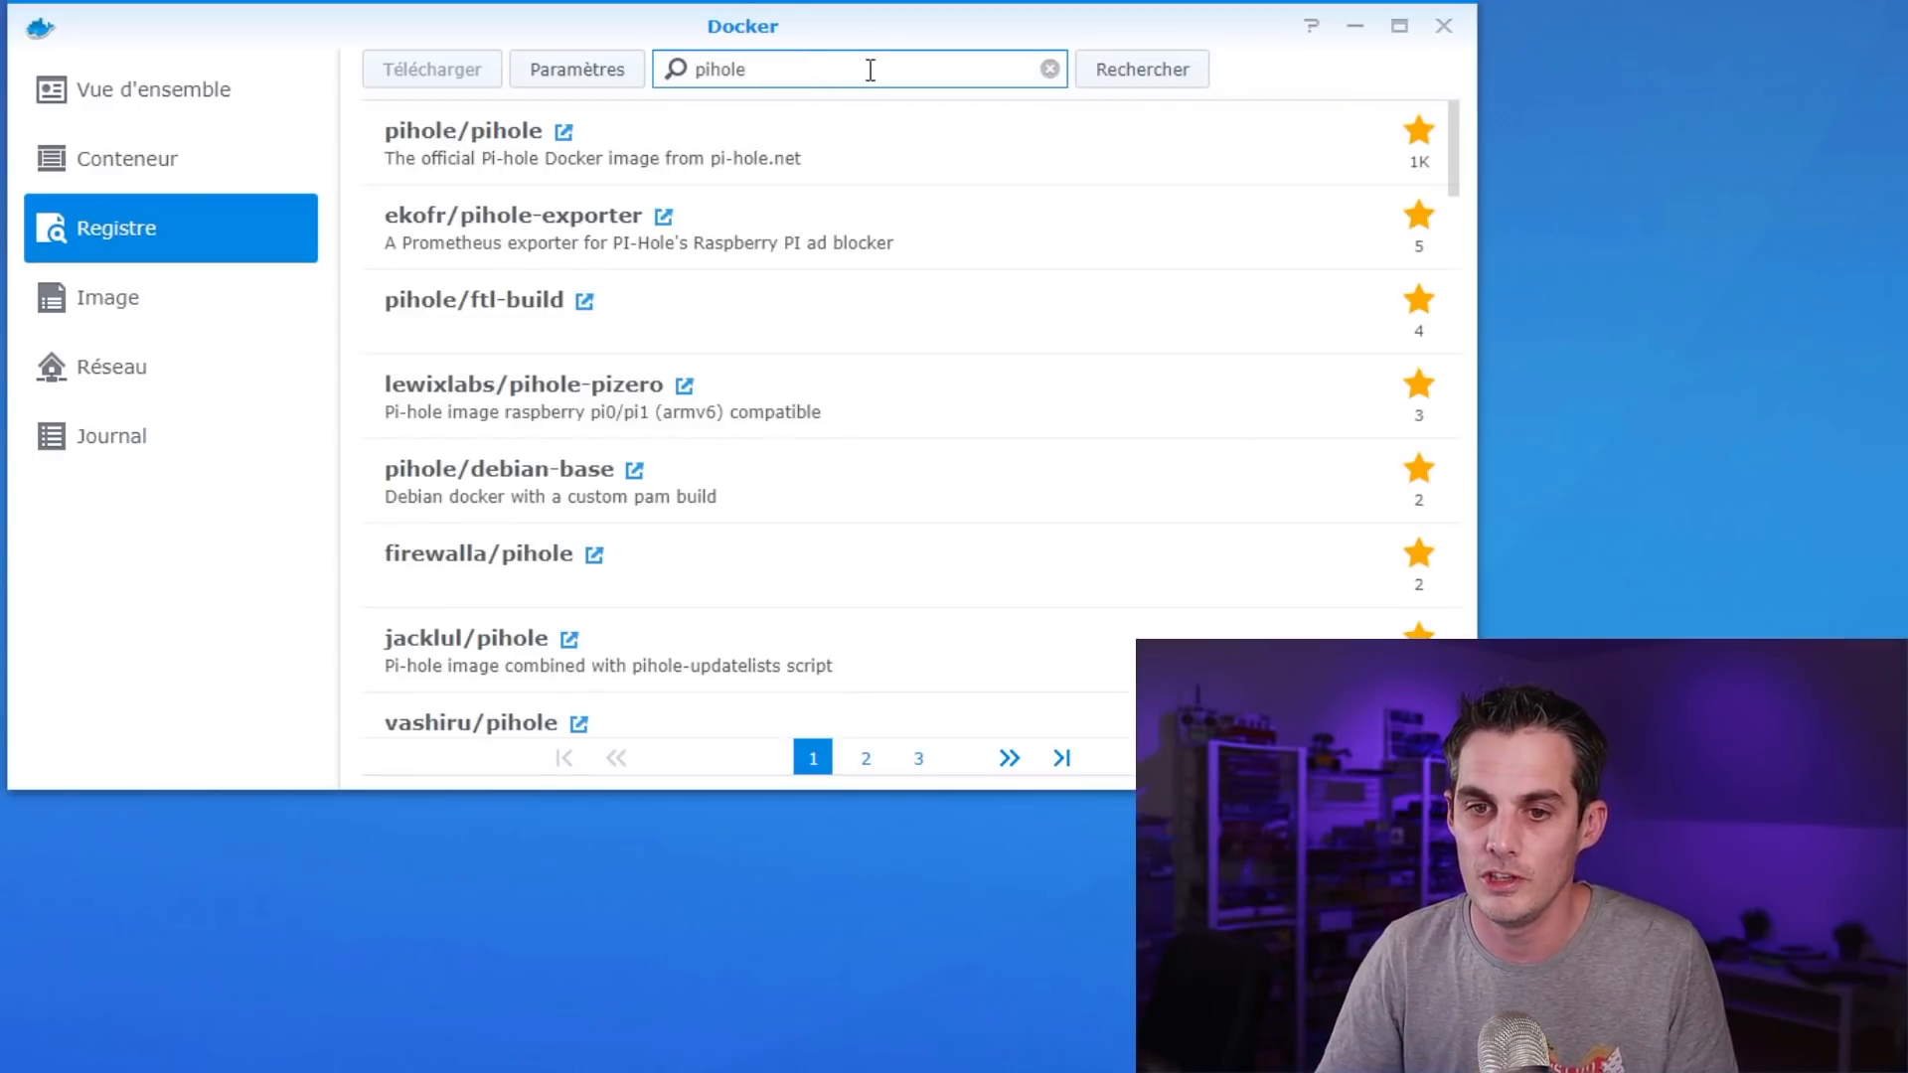
click(699, 146)
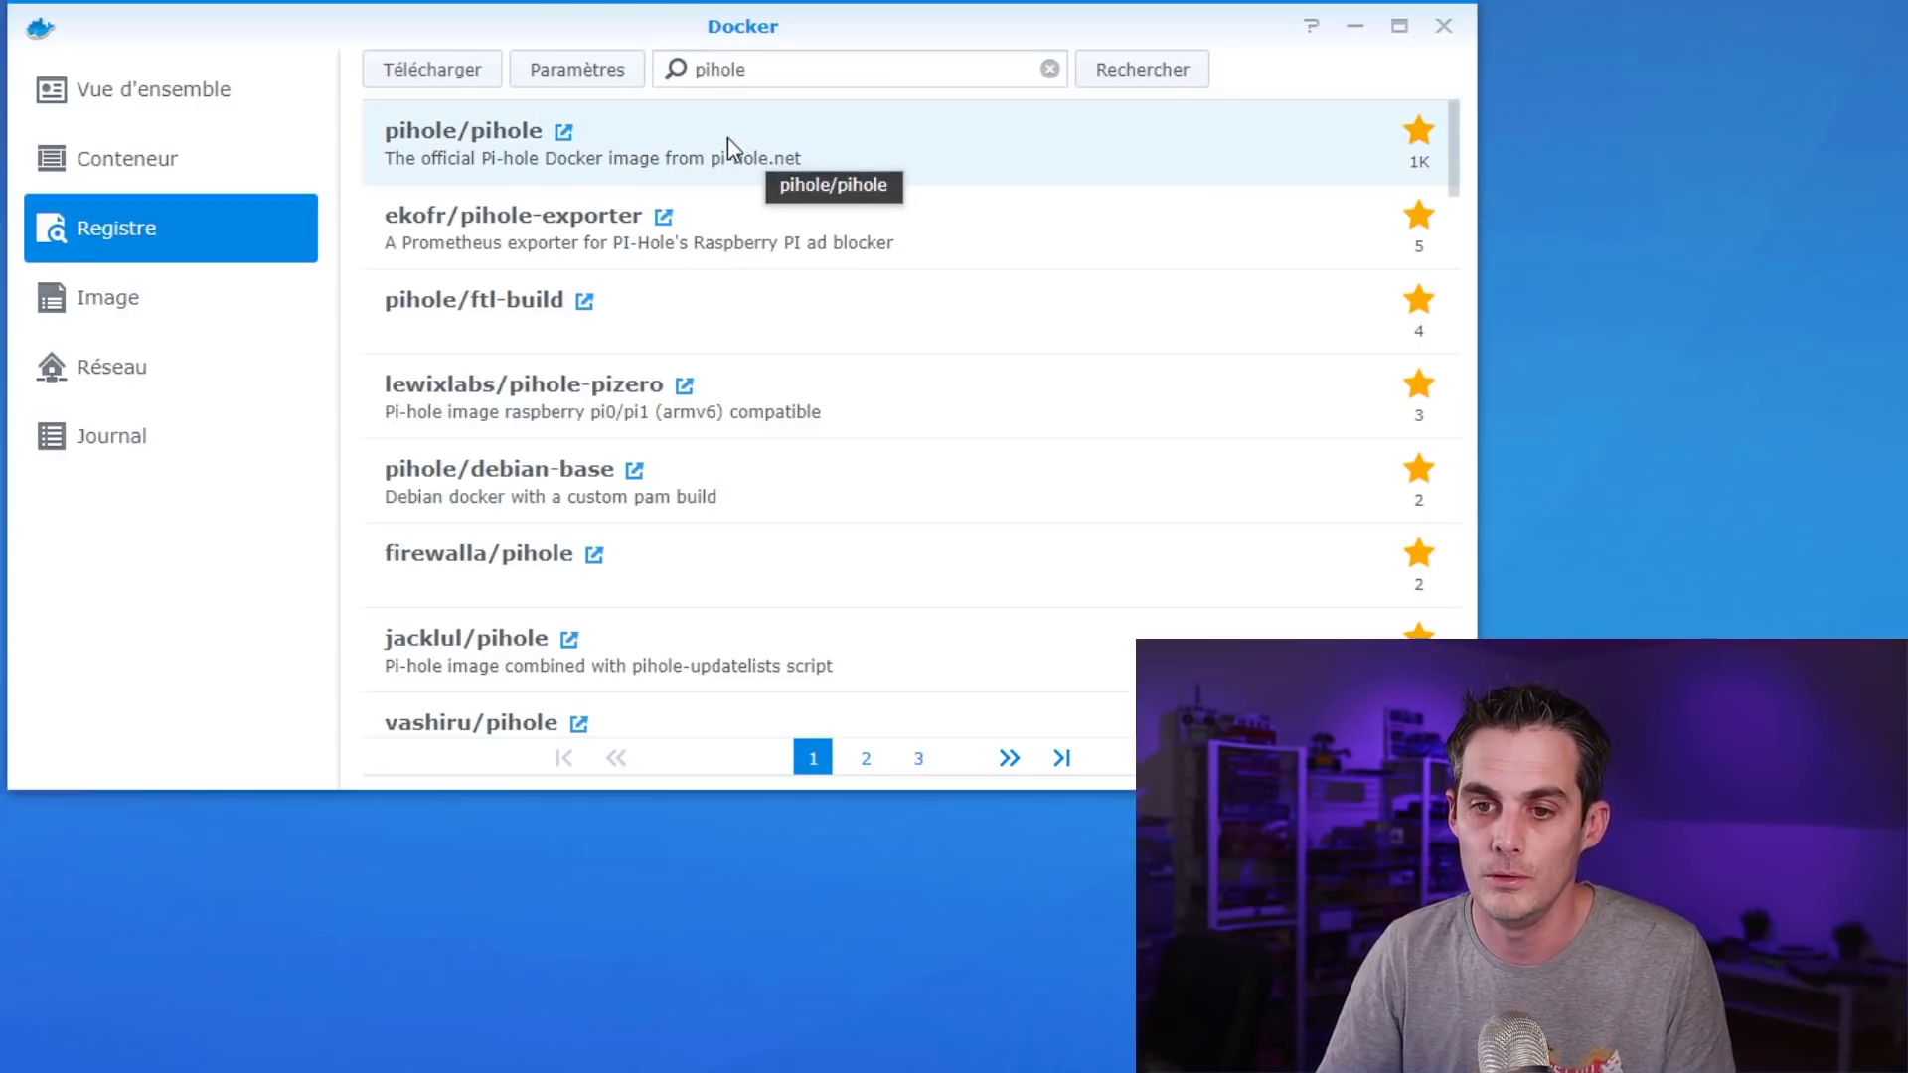
double_click(734, 149)
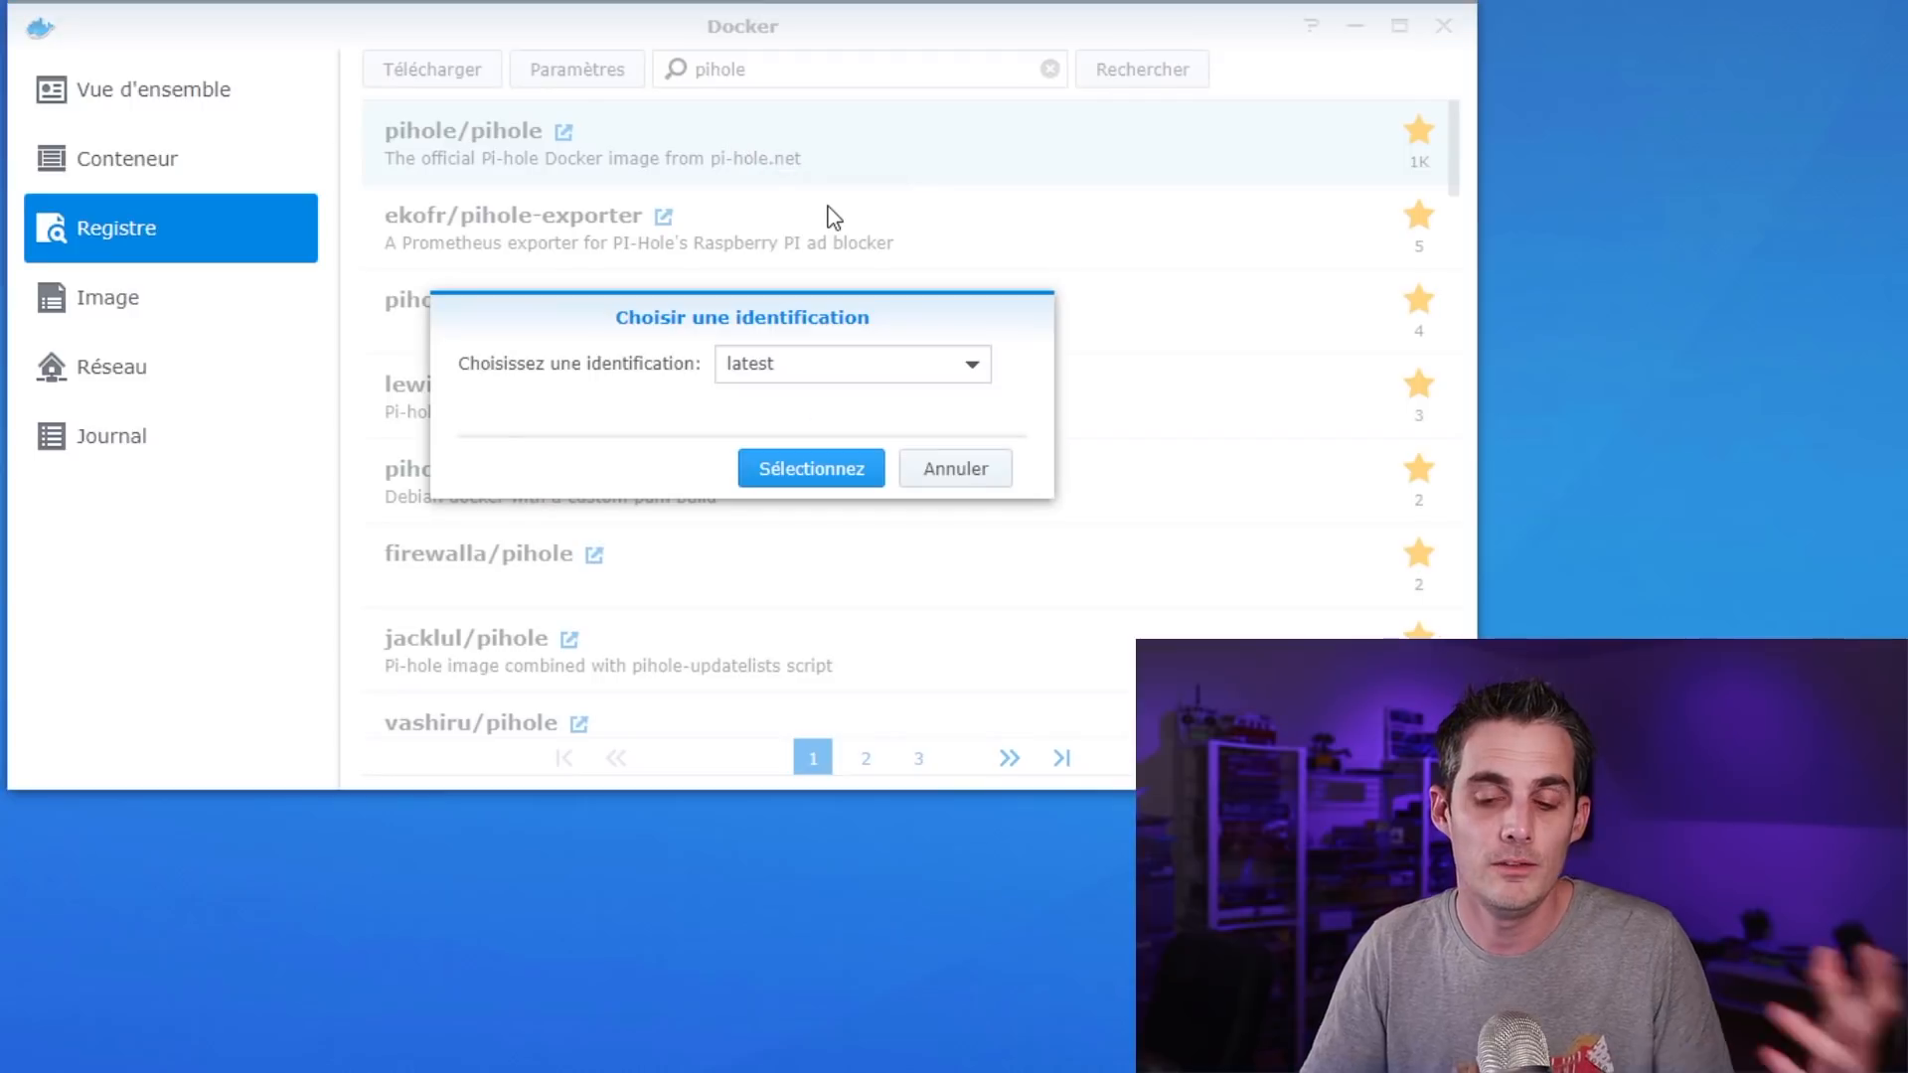
click(794, 472)
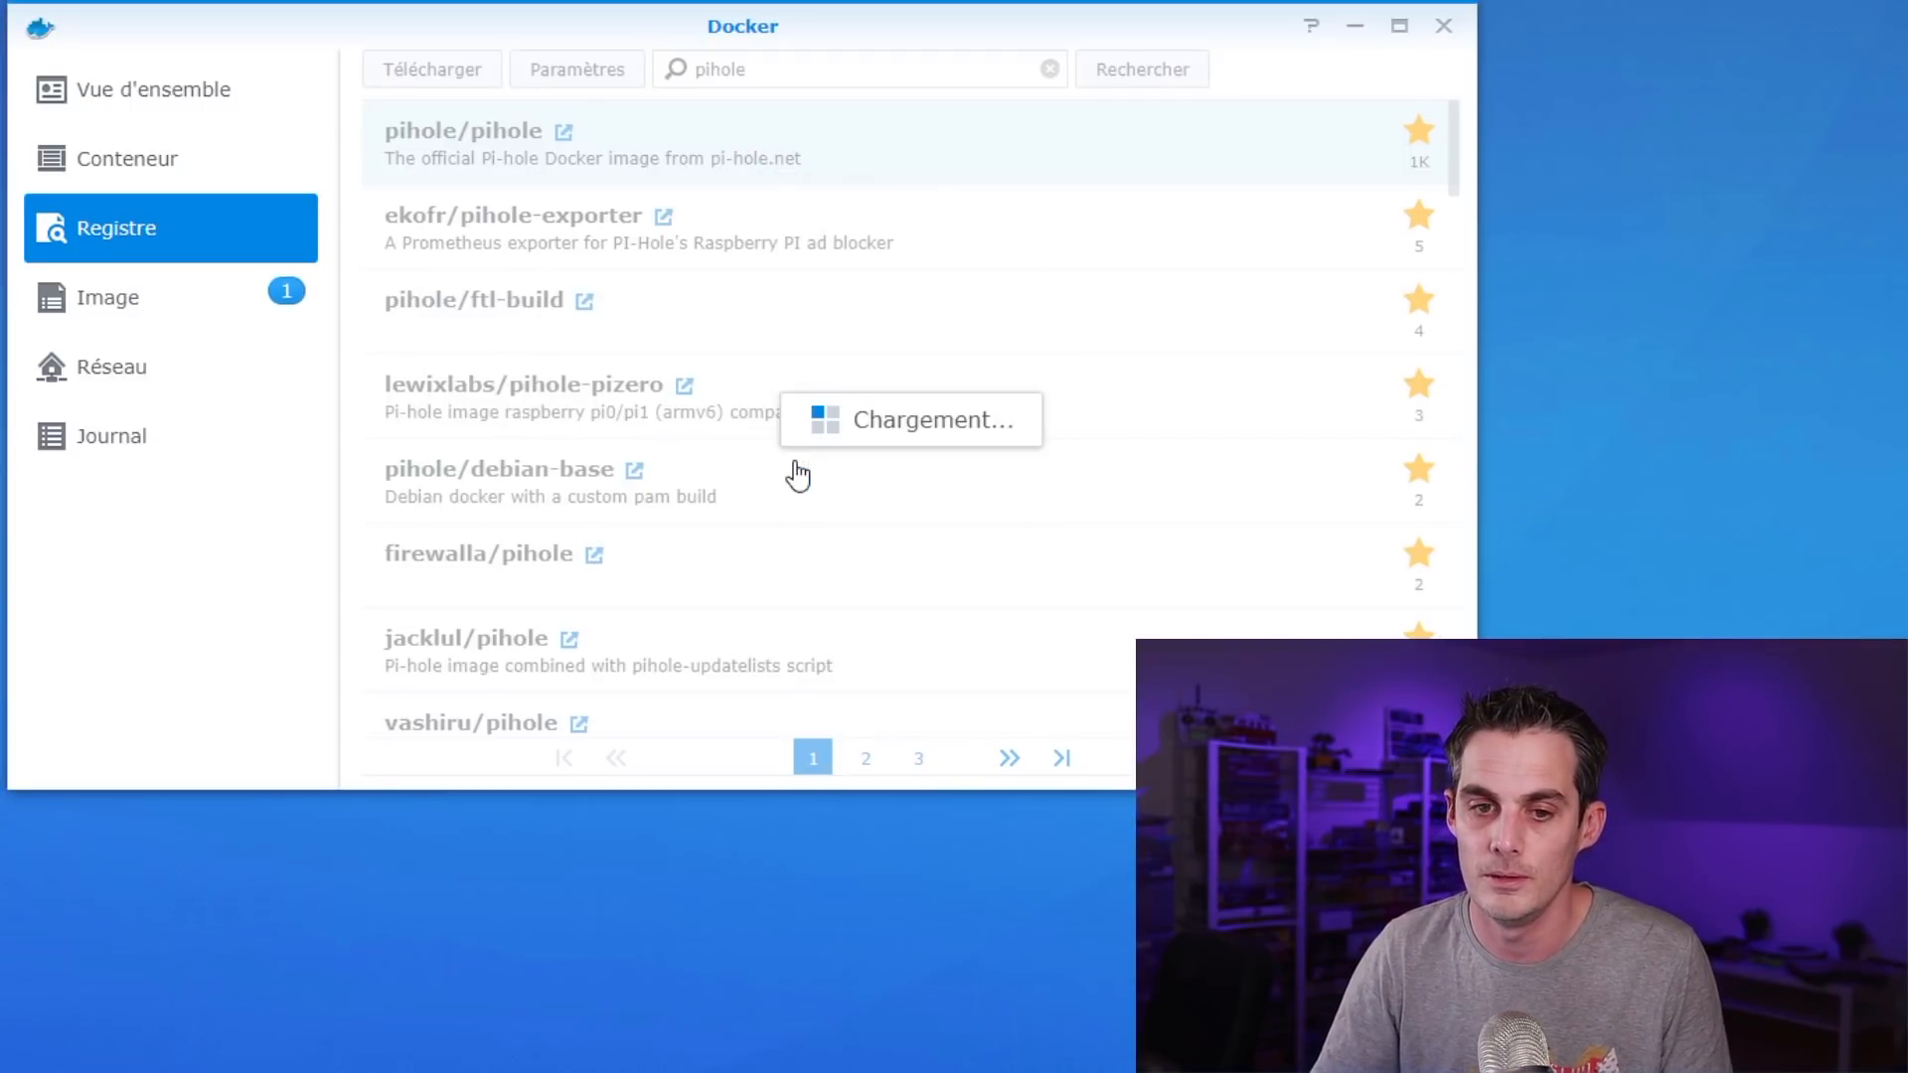
click(149, 314)
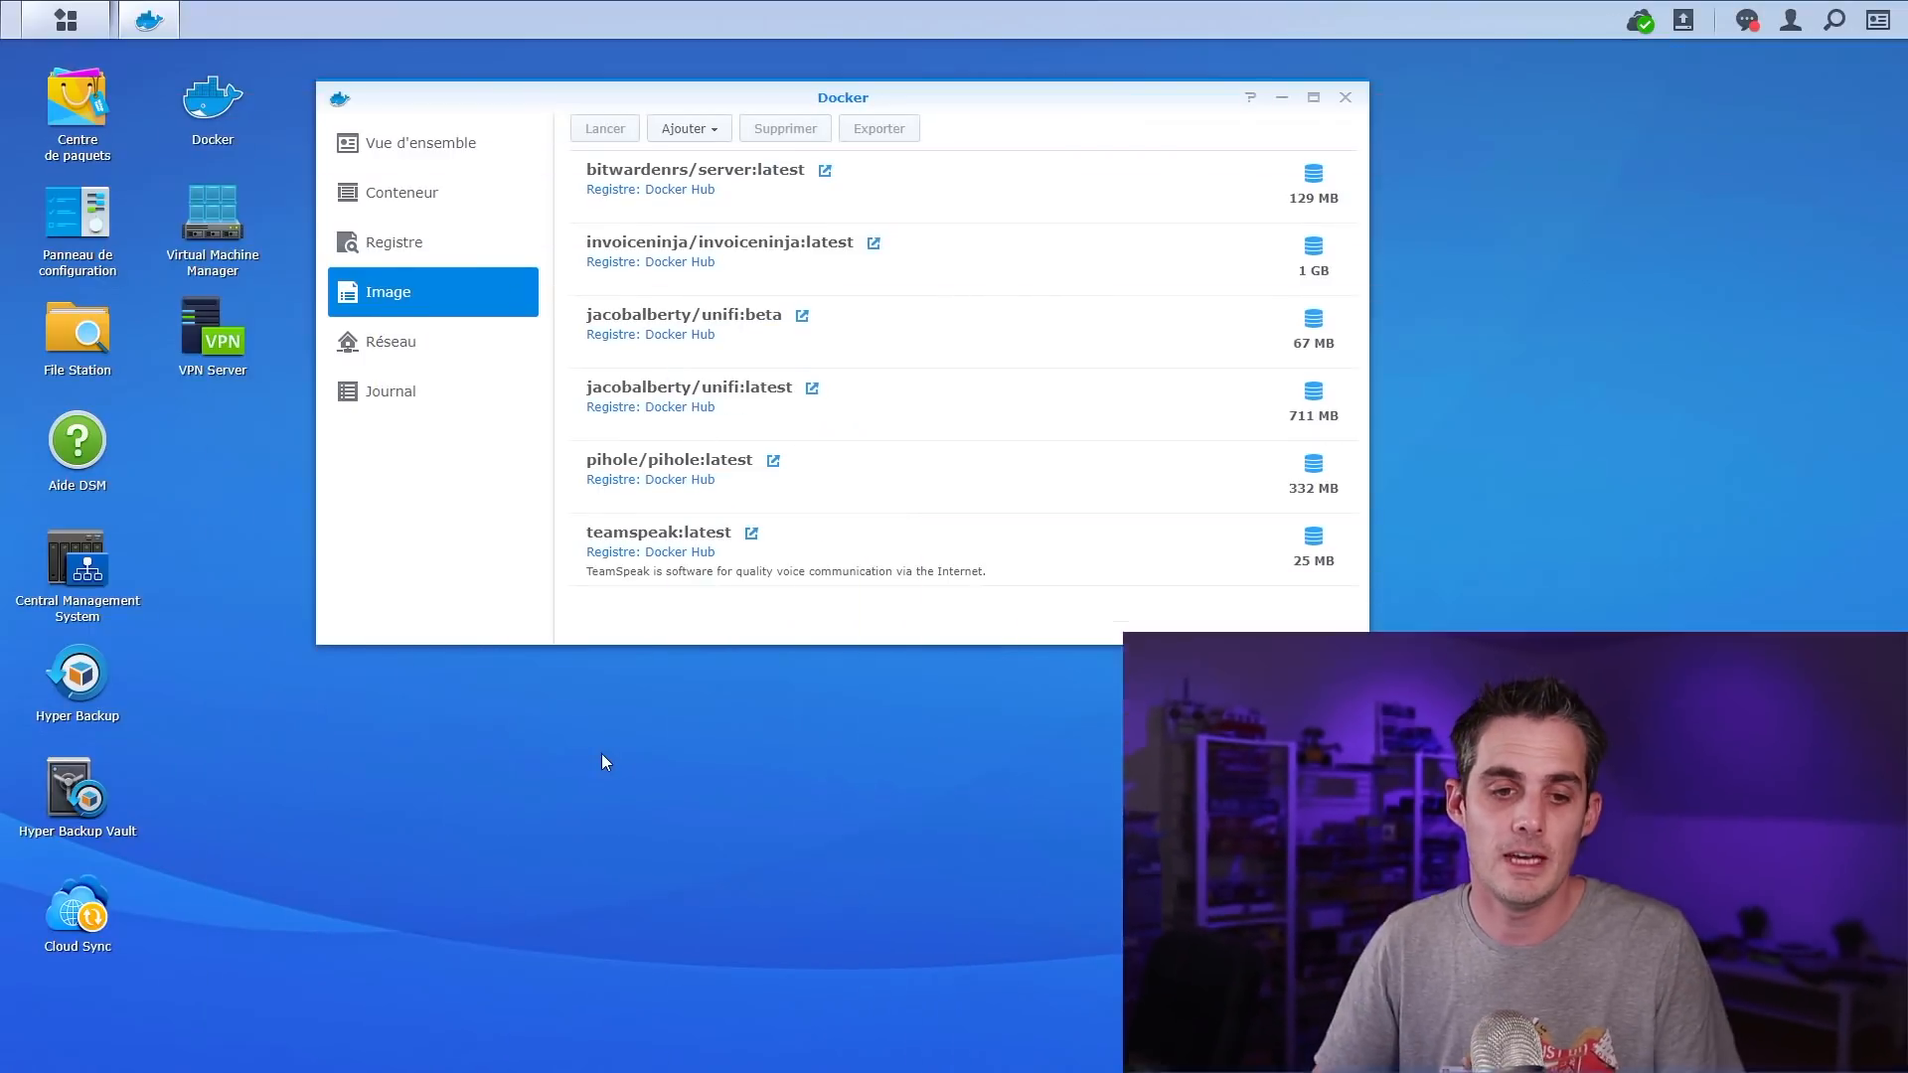
In File Station, create a folder named 'pihole' inside the docker shared folder
click(94, 348)
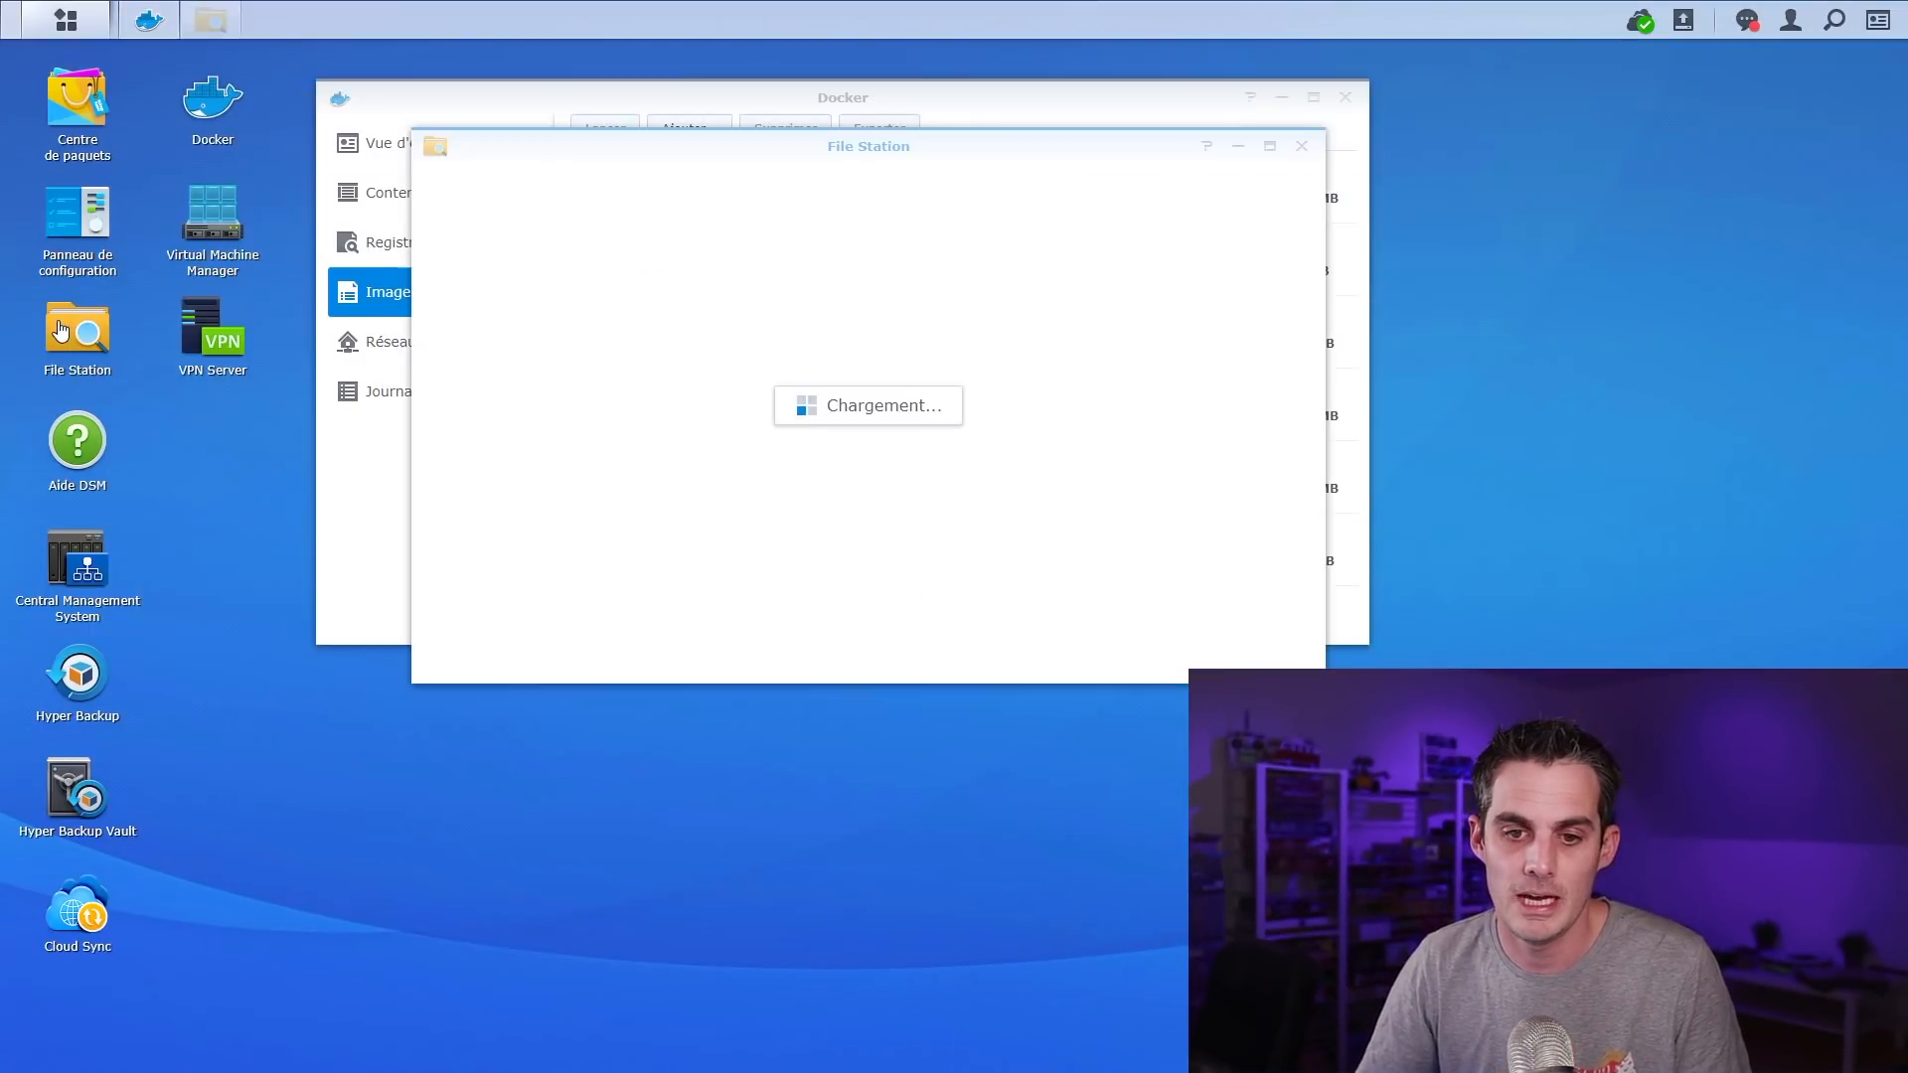
click(487, 335)
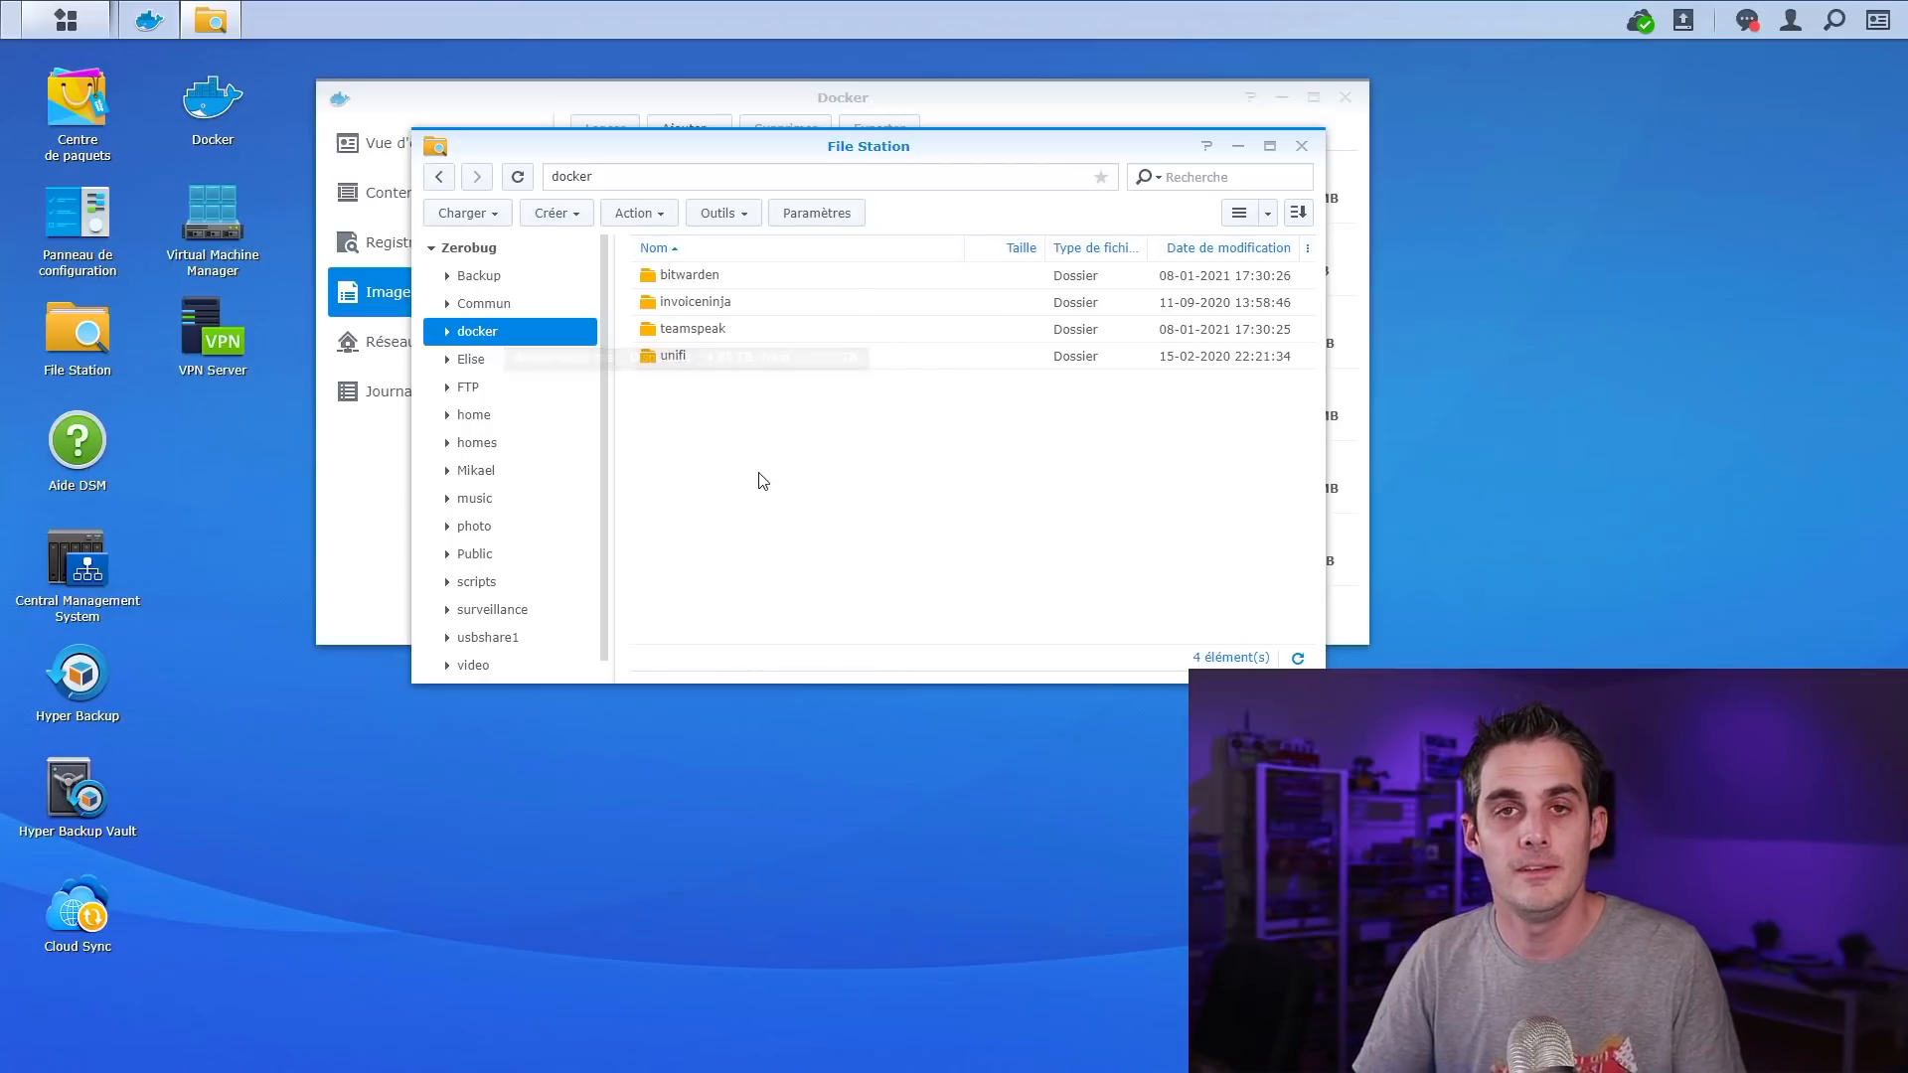
right_click(709, 423)
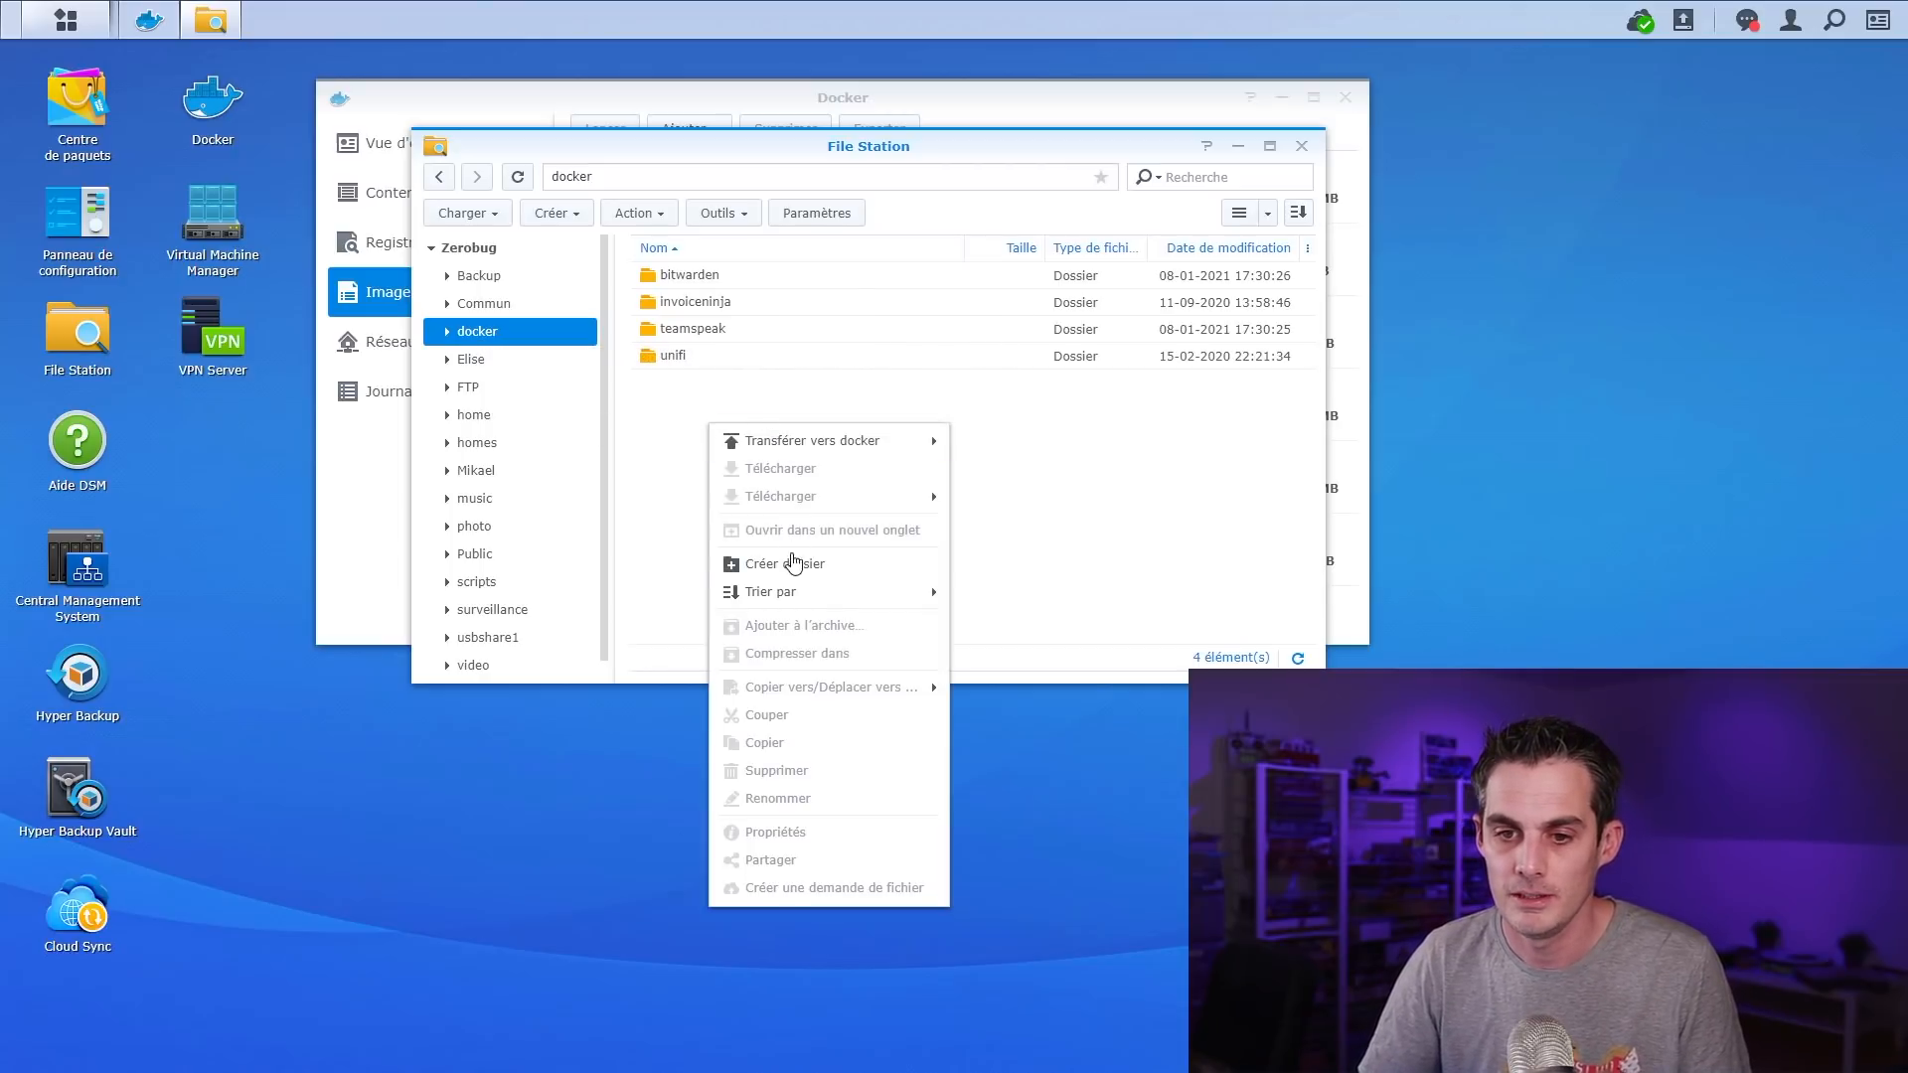
click(791, 565)
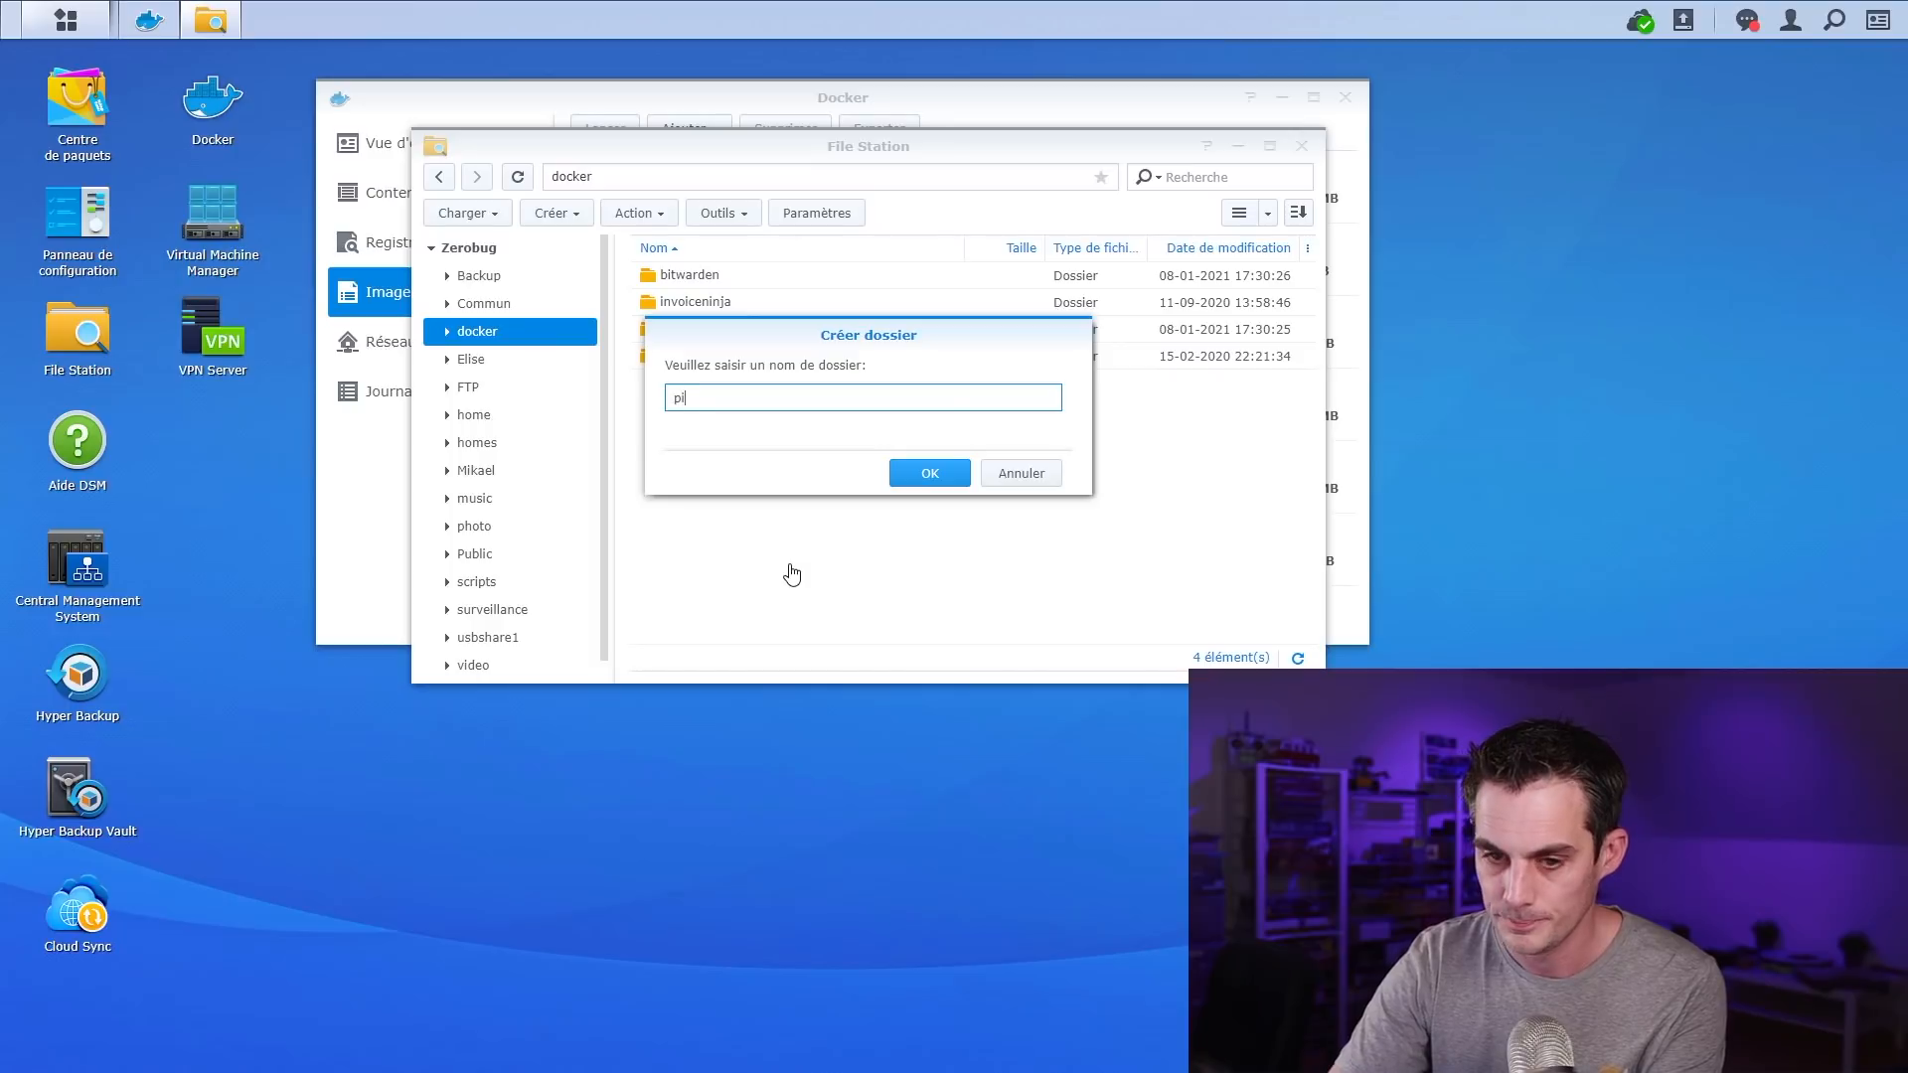
text(pihole)
key(Return)
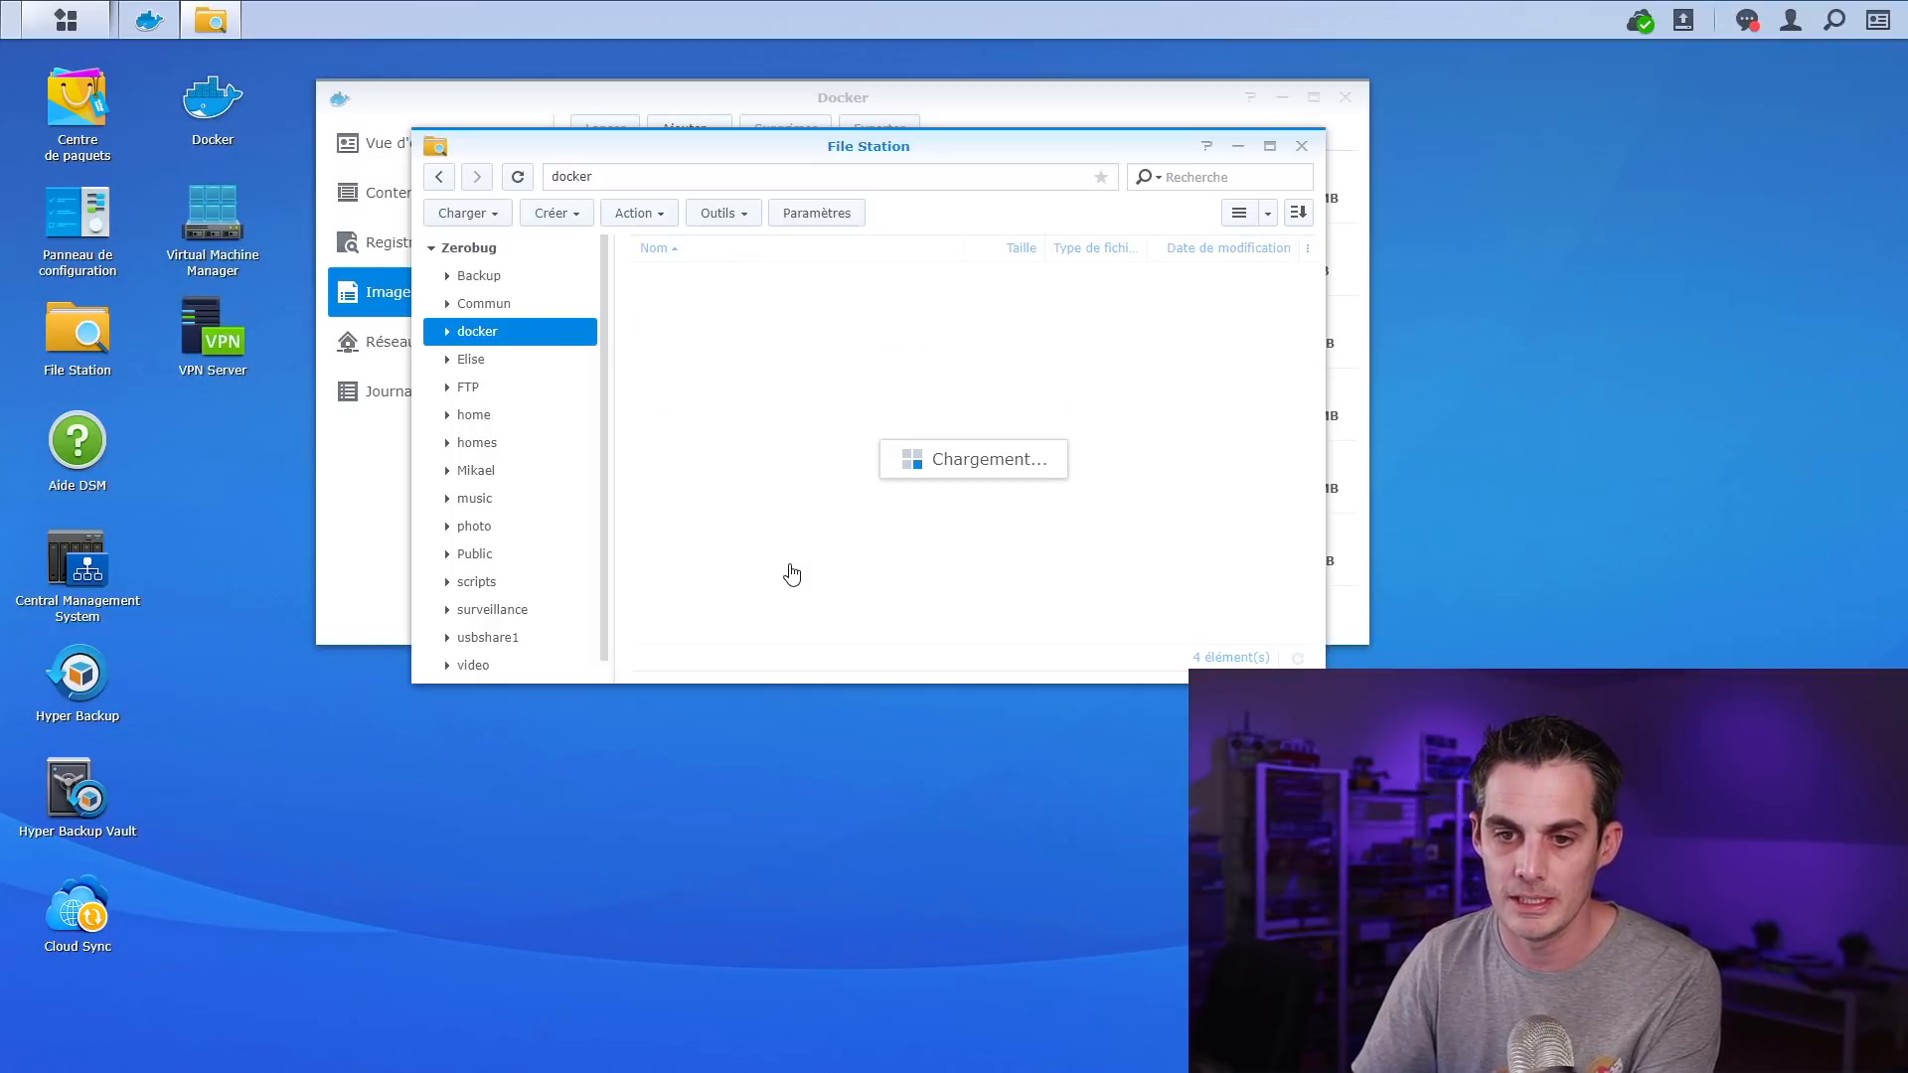
Inside docker/pihole, create 'pihole' and 'dnsmasq.d' subfolders, then close File Station
double_click(686, 331)
right_click(704, 318)
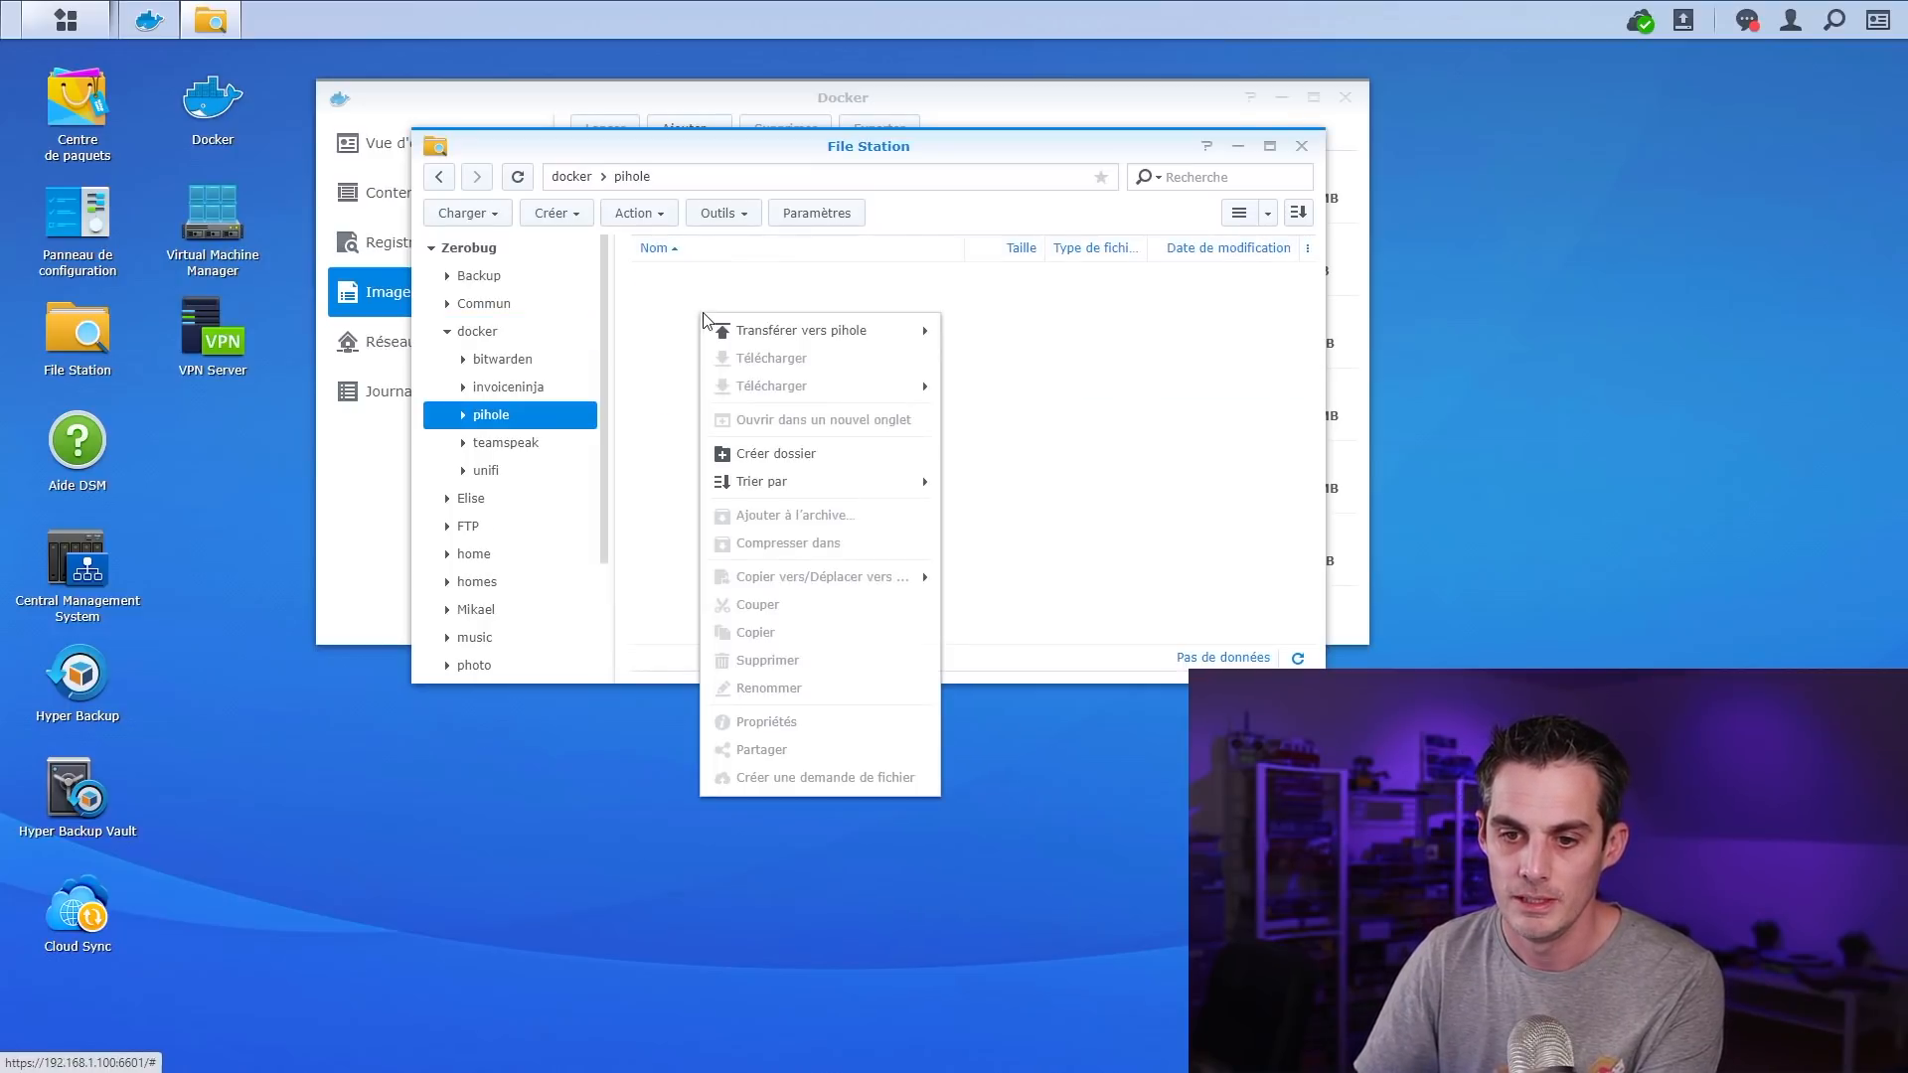
click(832, 457)
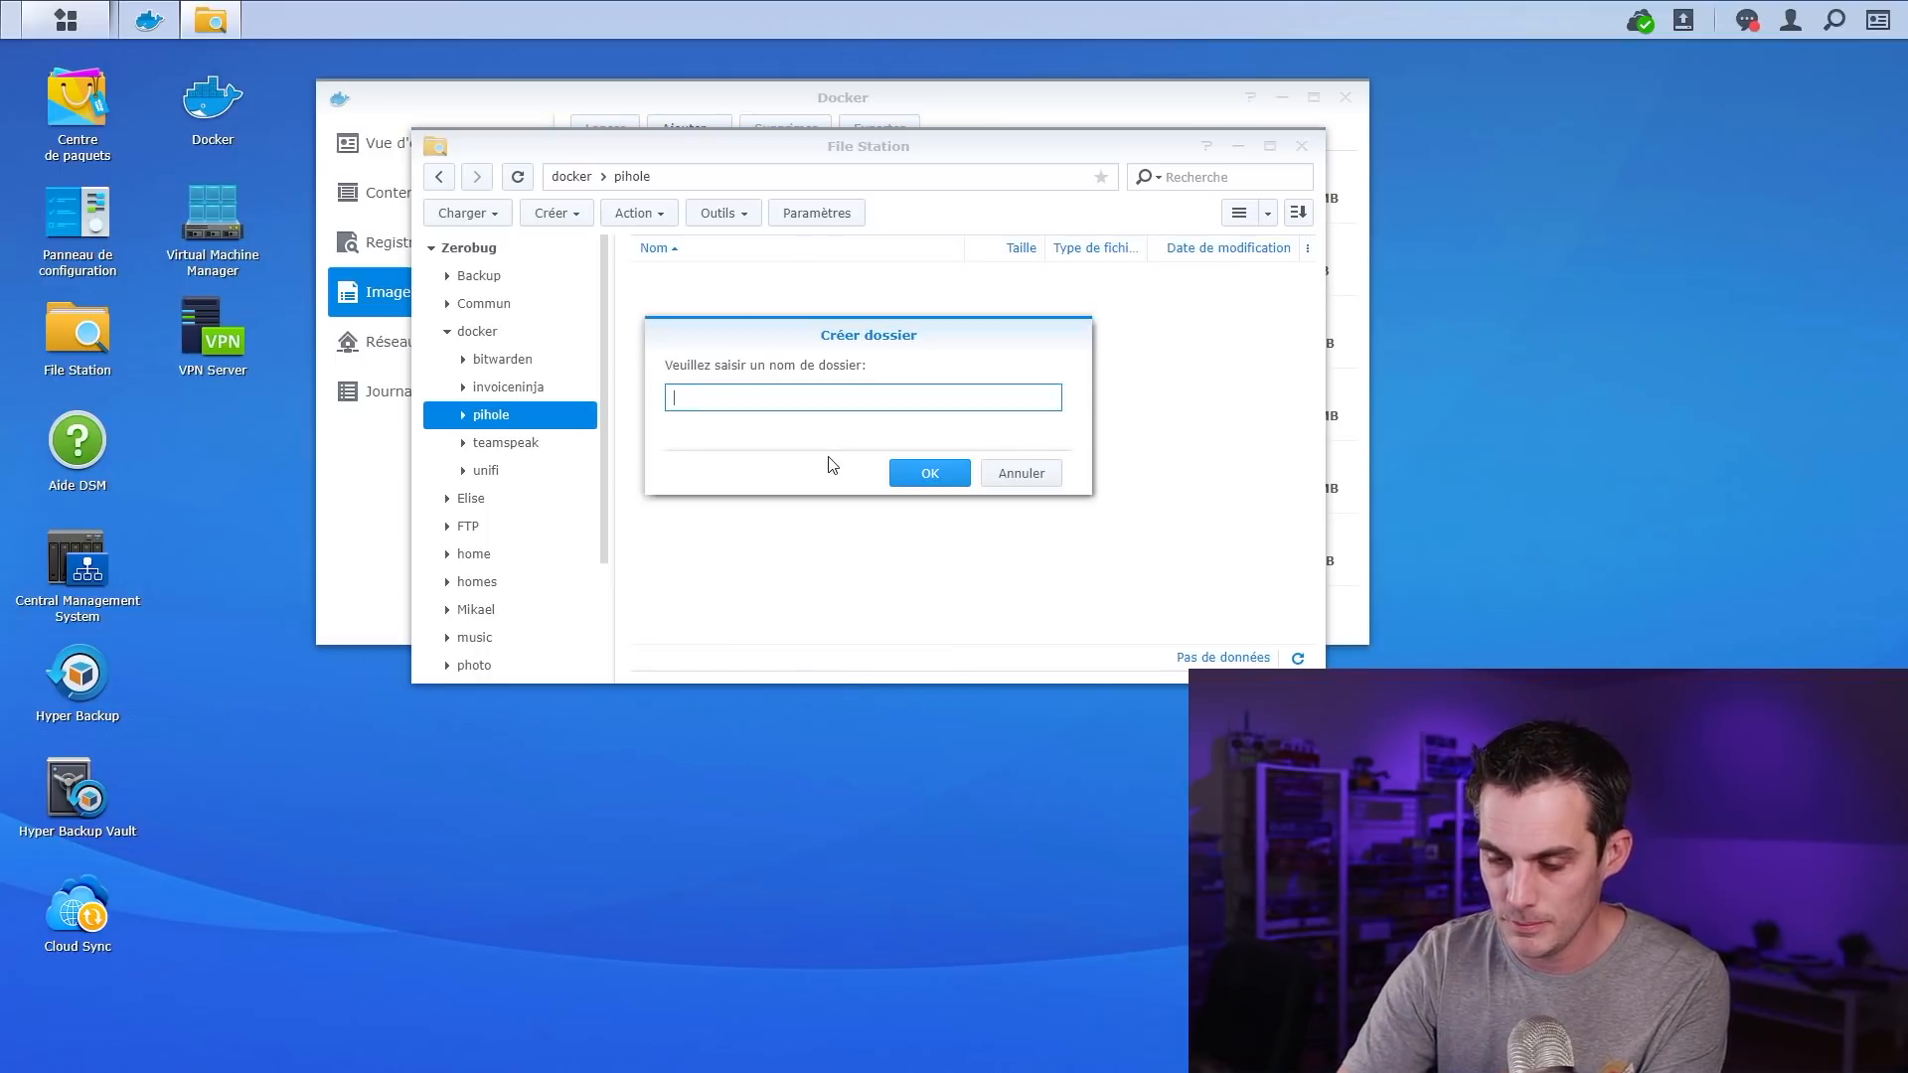
key(Return)
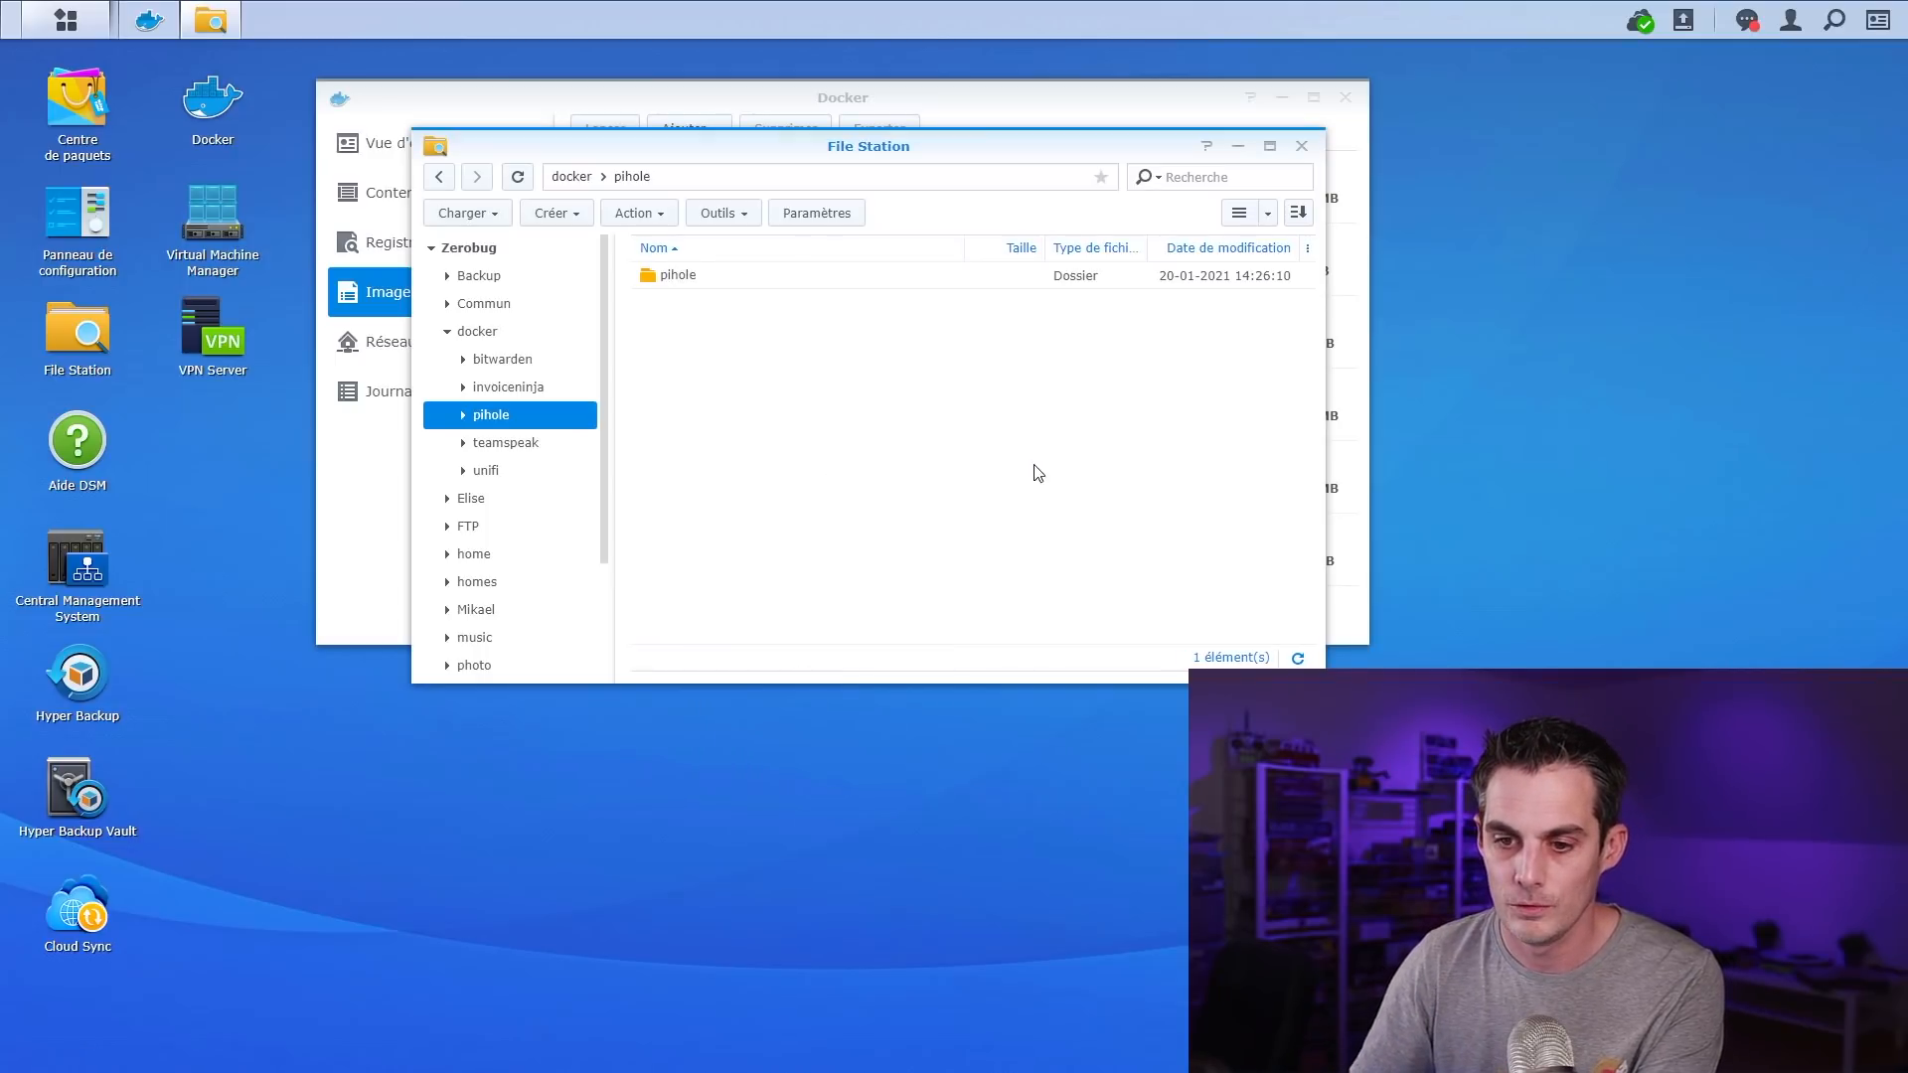
right_click(811, 393)
click(923, 507)
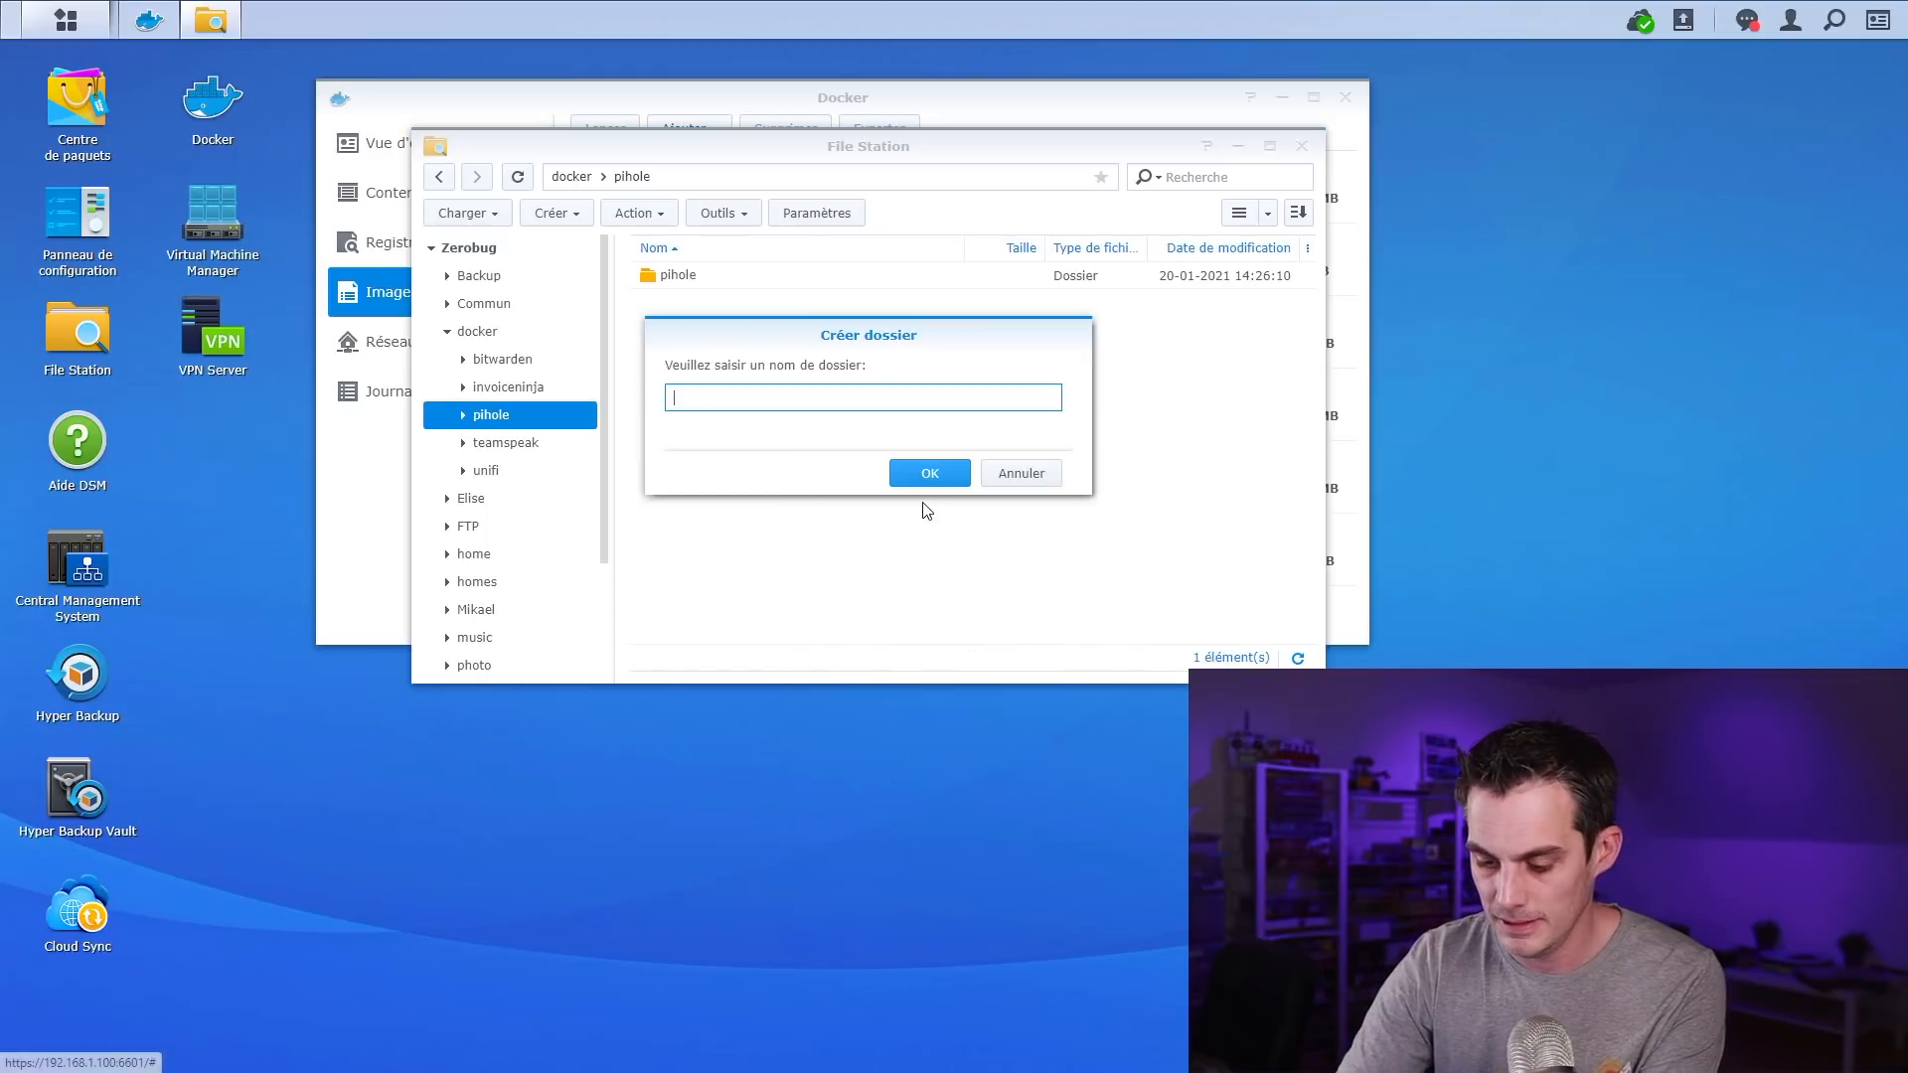
text(dnsmasq.d)
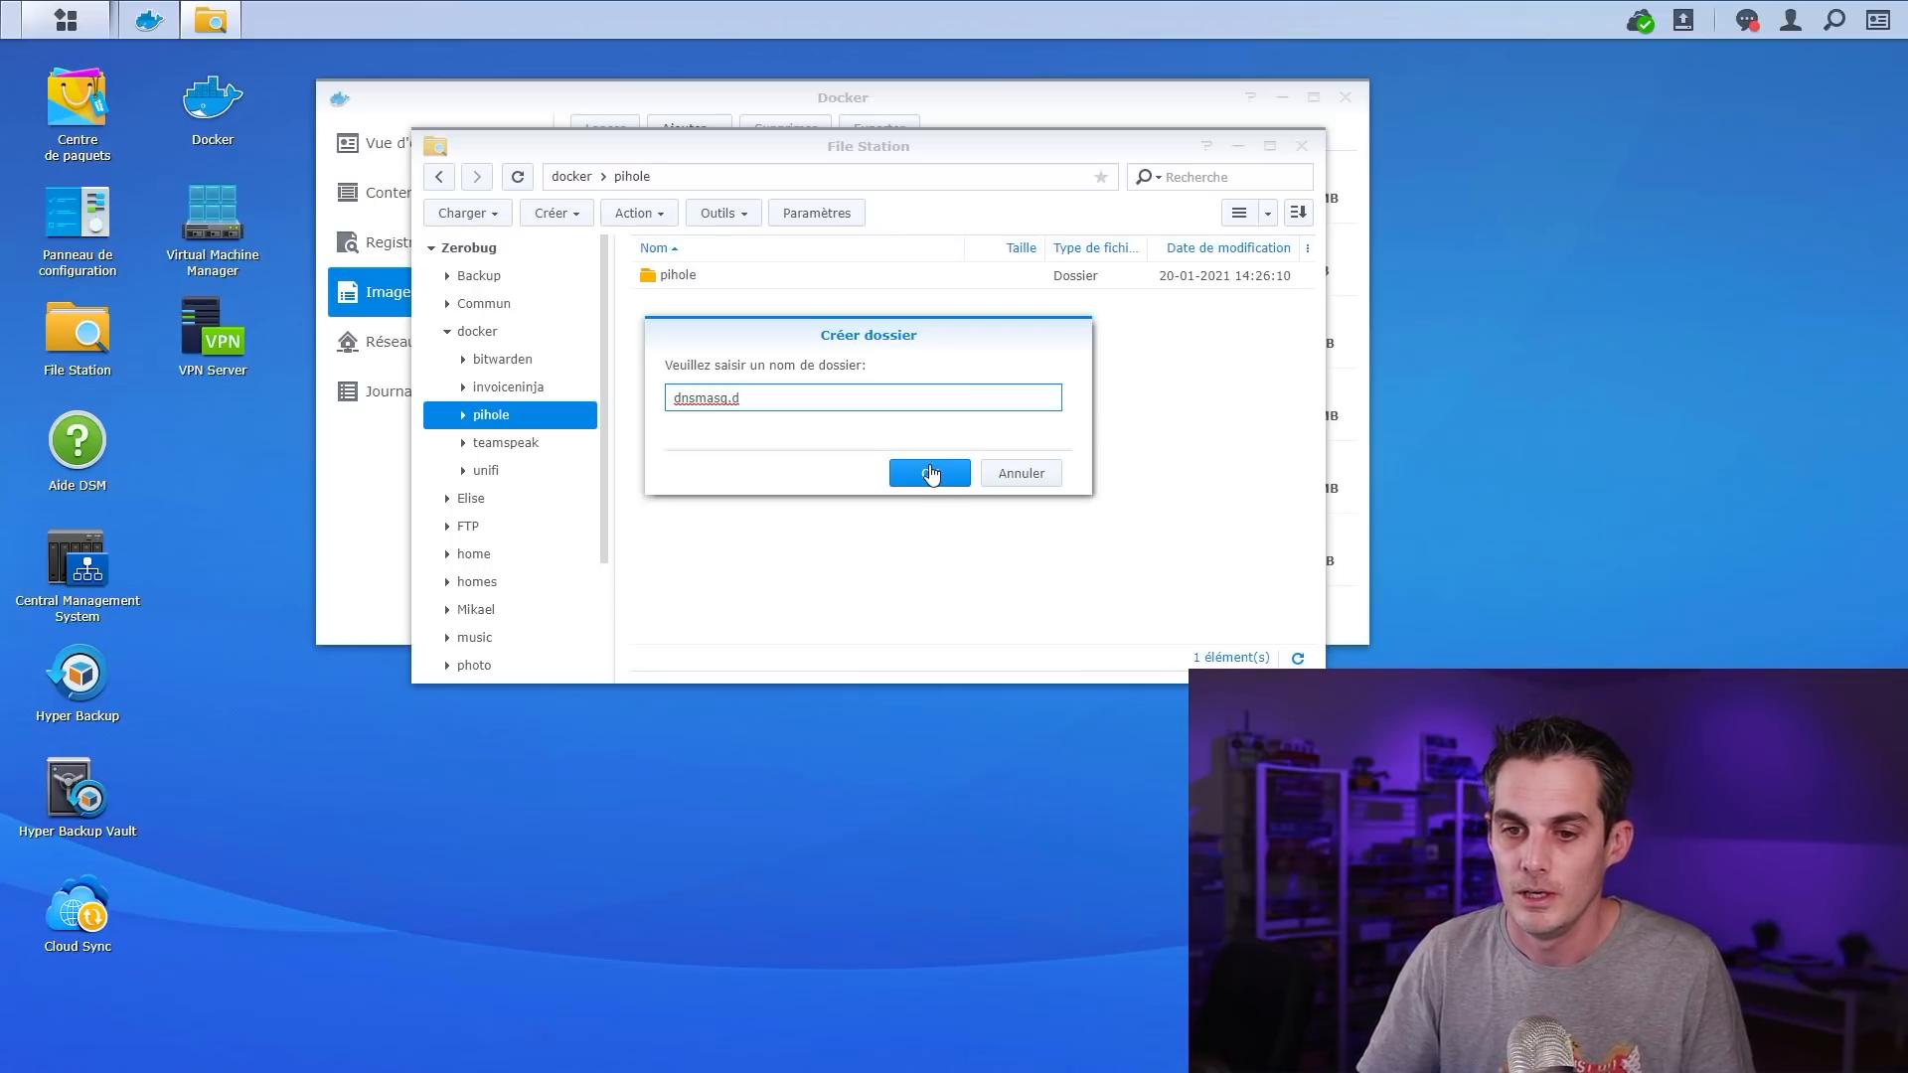
click(927, 481)
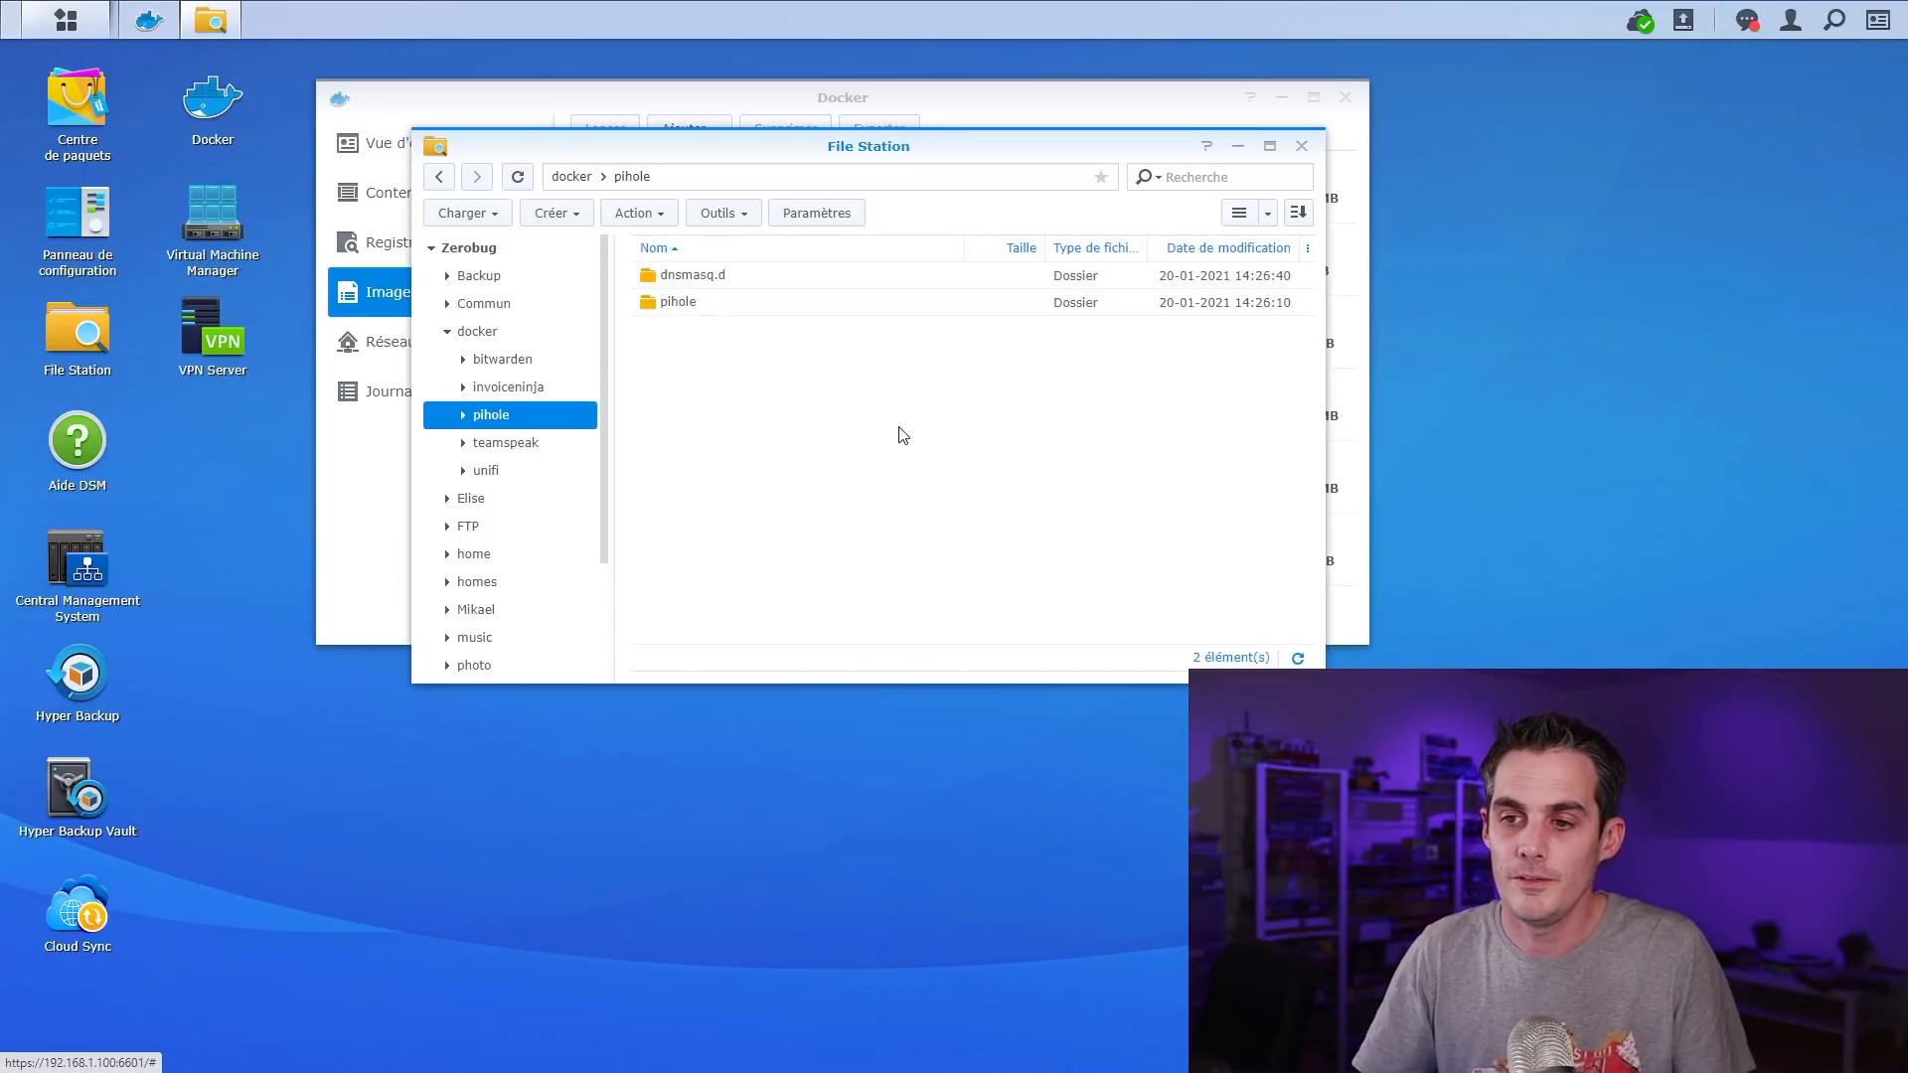
click(1302, 145)
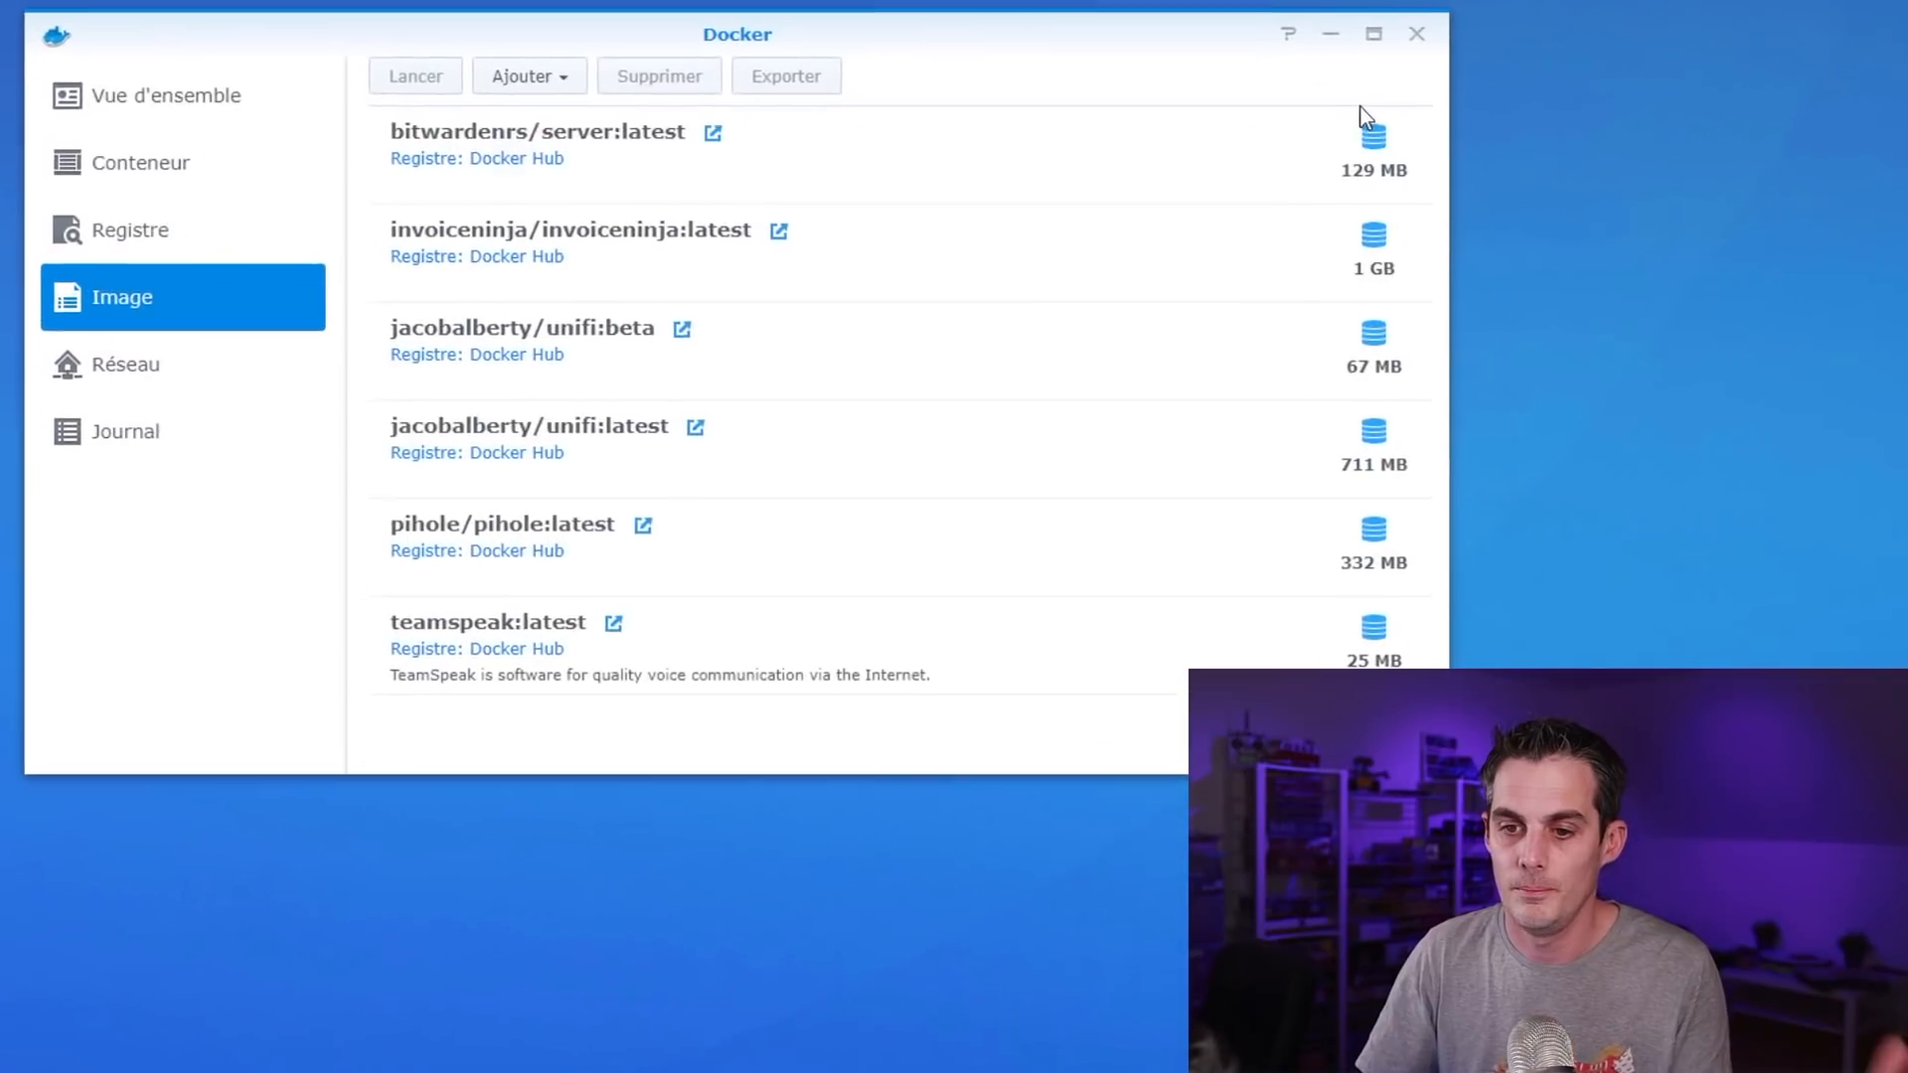
Start a container from the pihole/pihole:latest image and name it 'pihole'
click(779, 558)
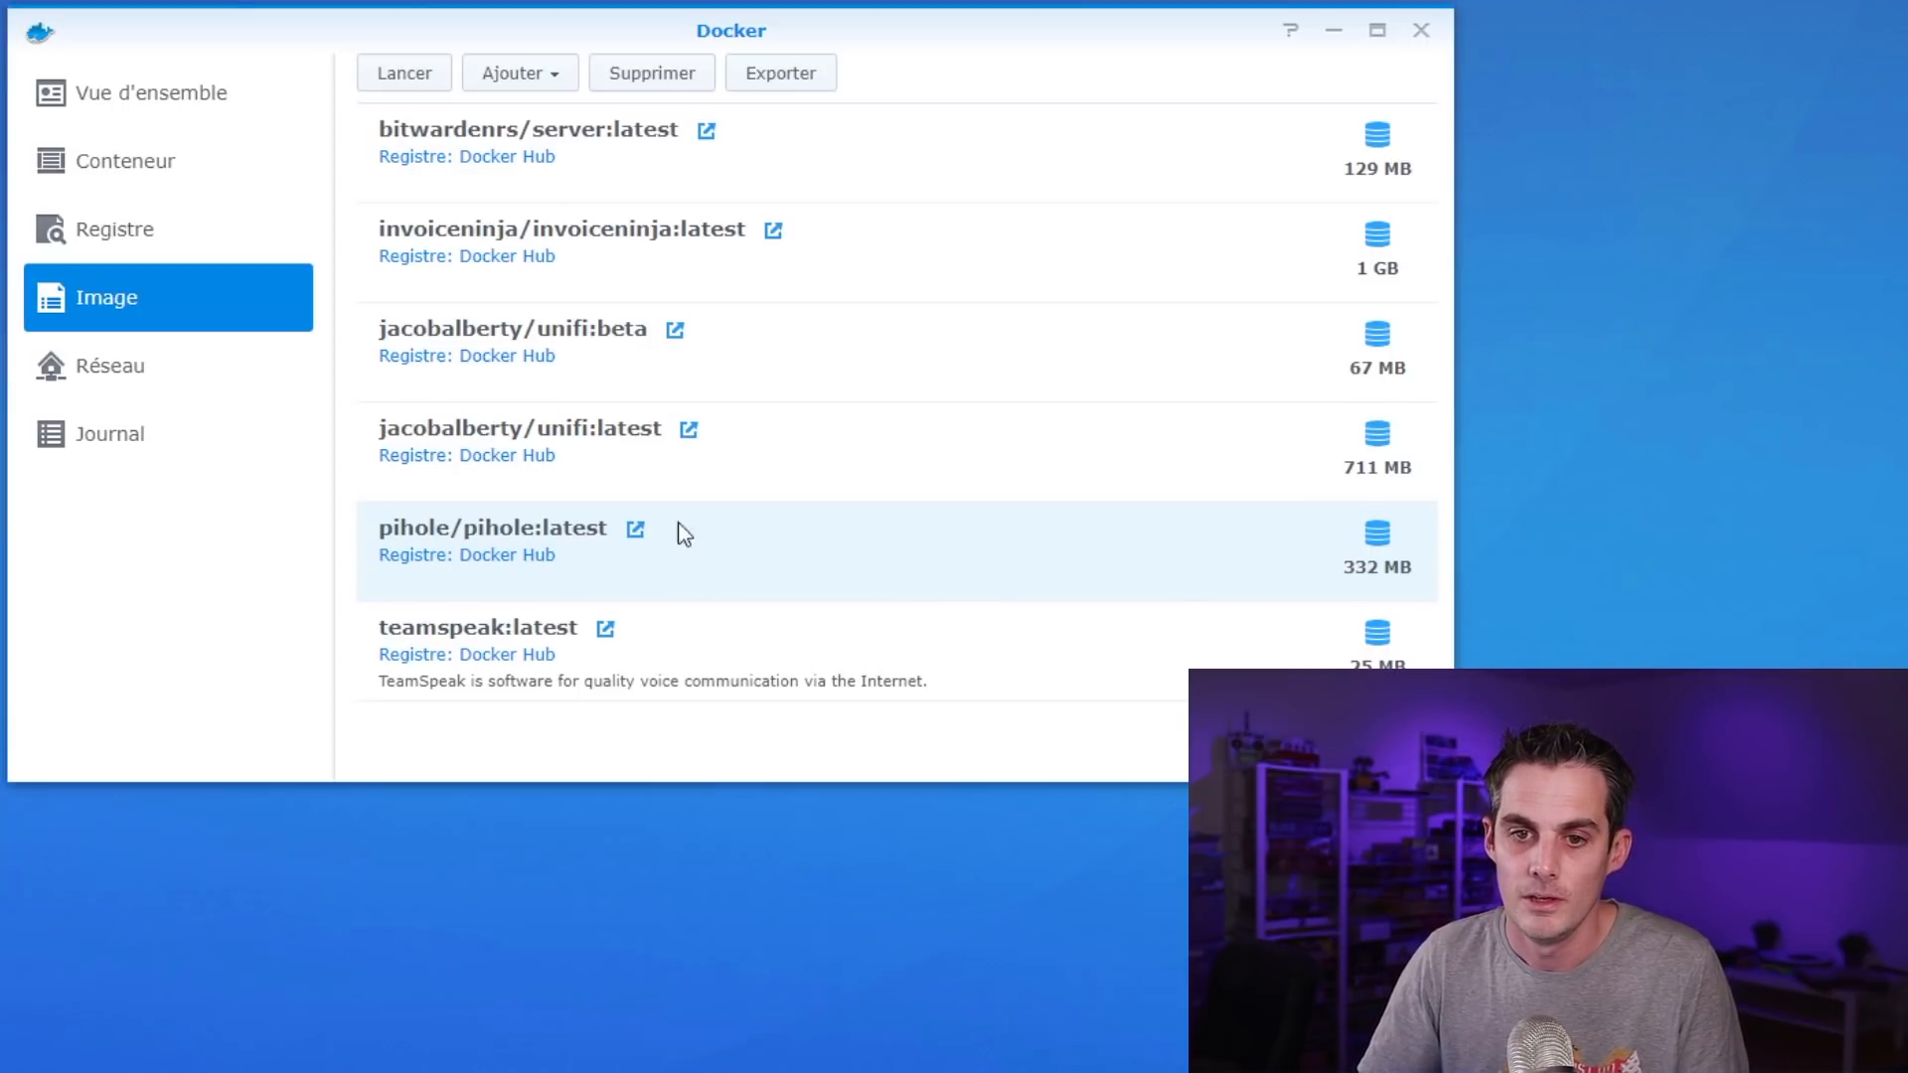
click(416, 86)
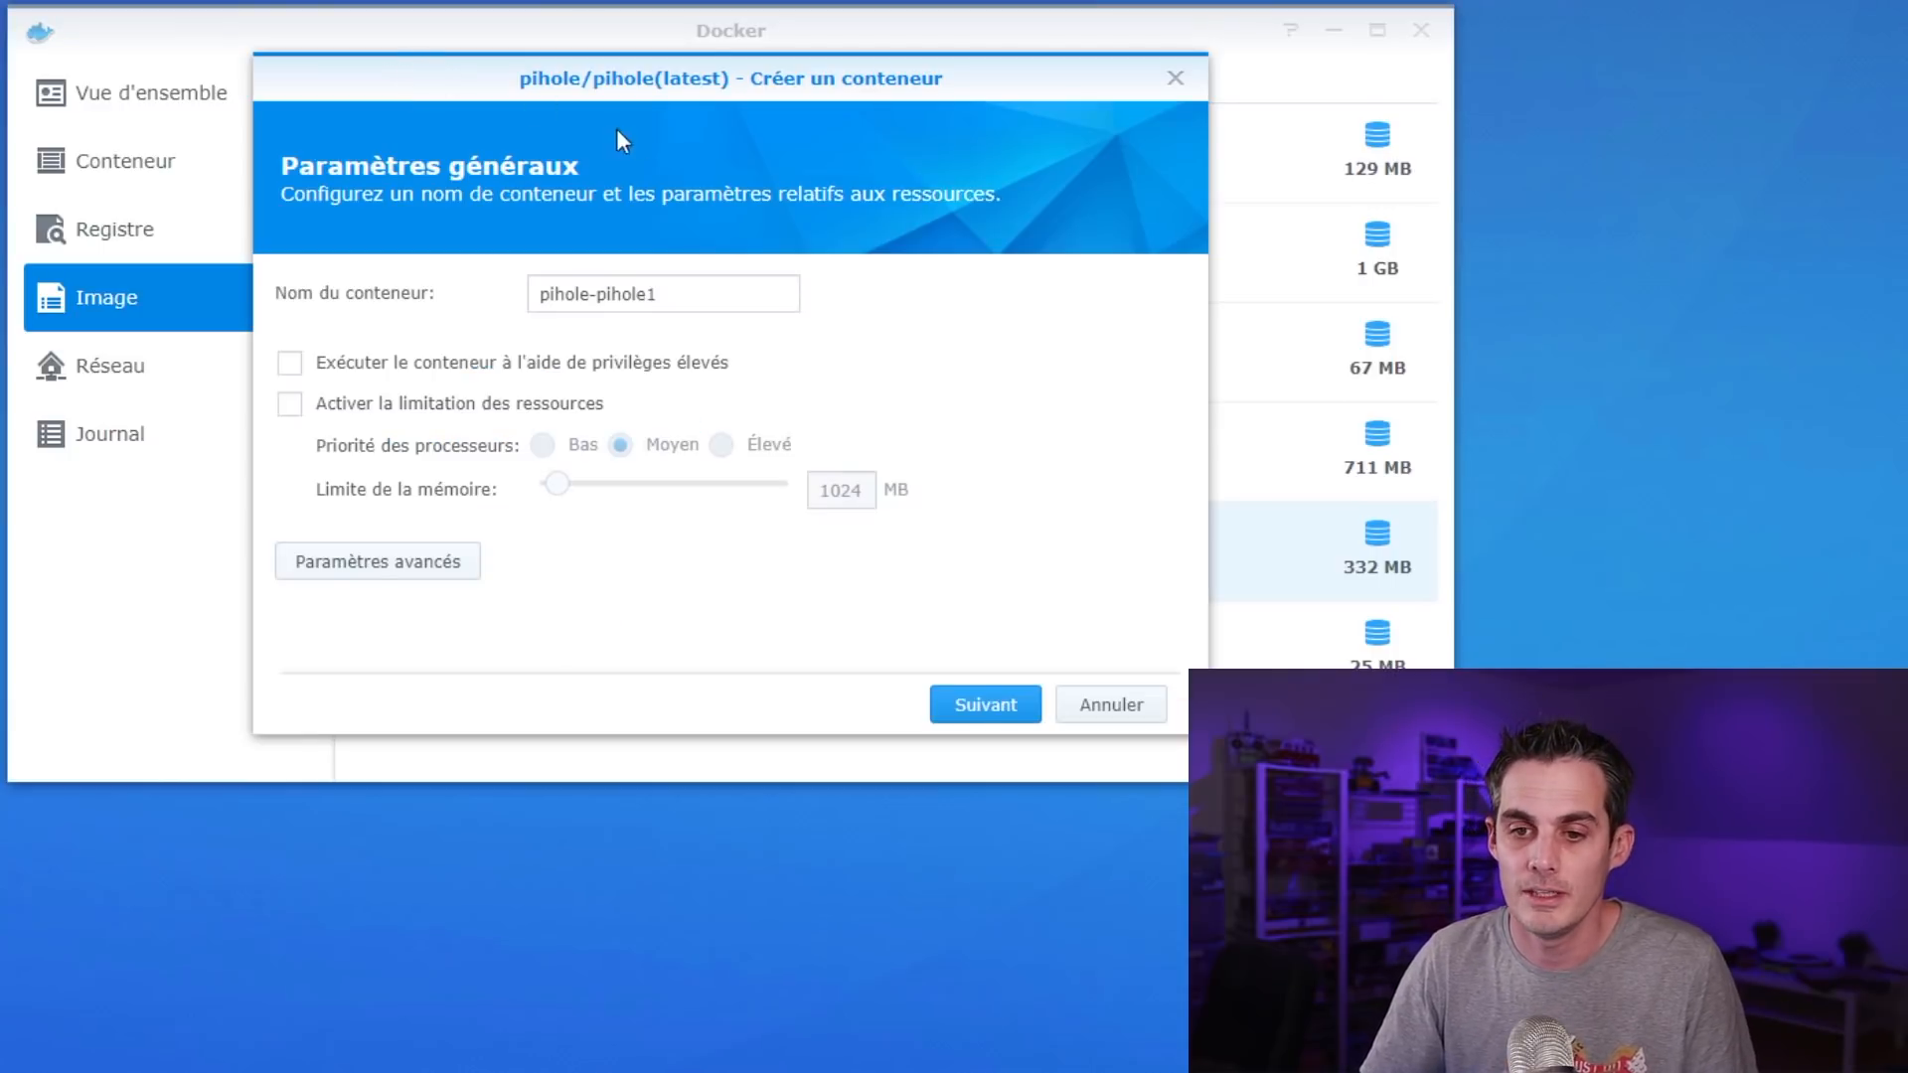
drag(679, 295, 606, 295)
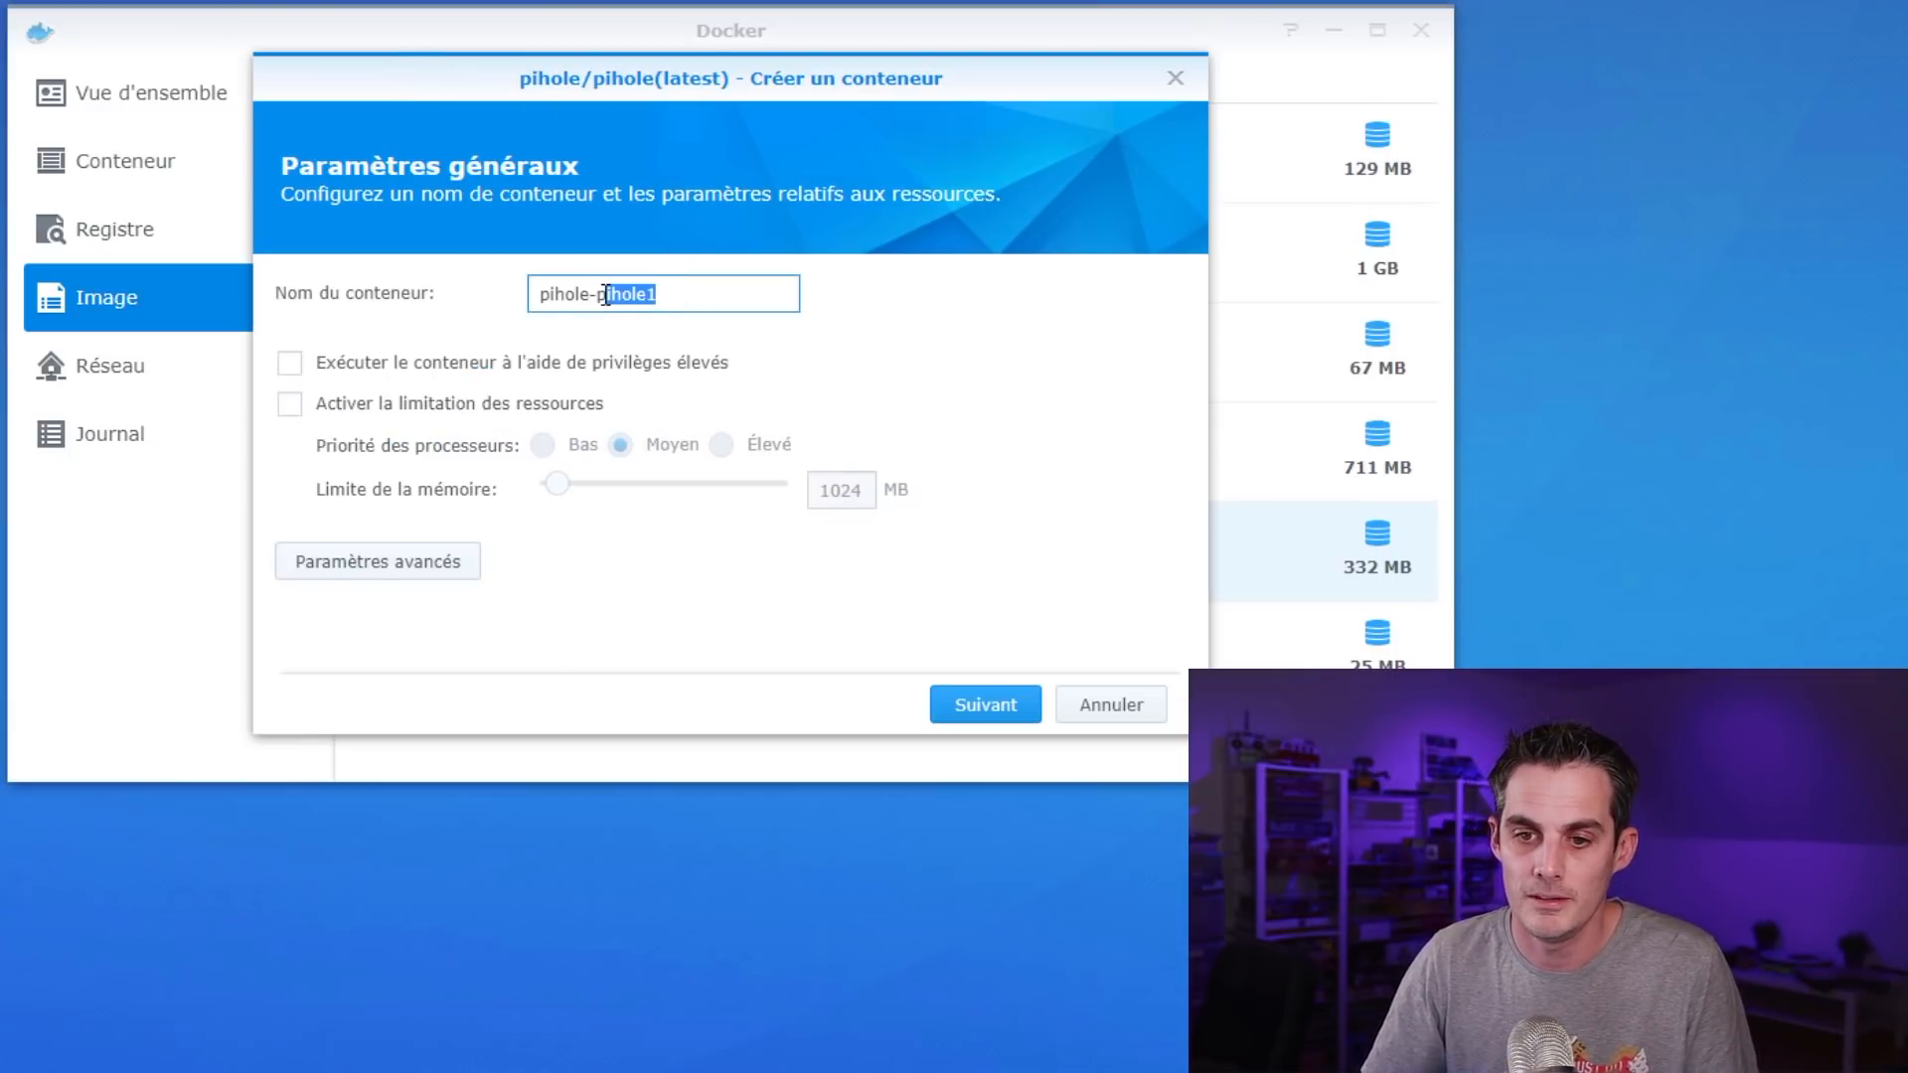
key(BackSpace)
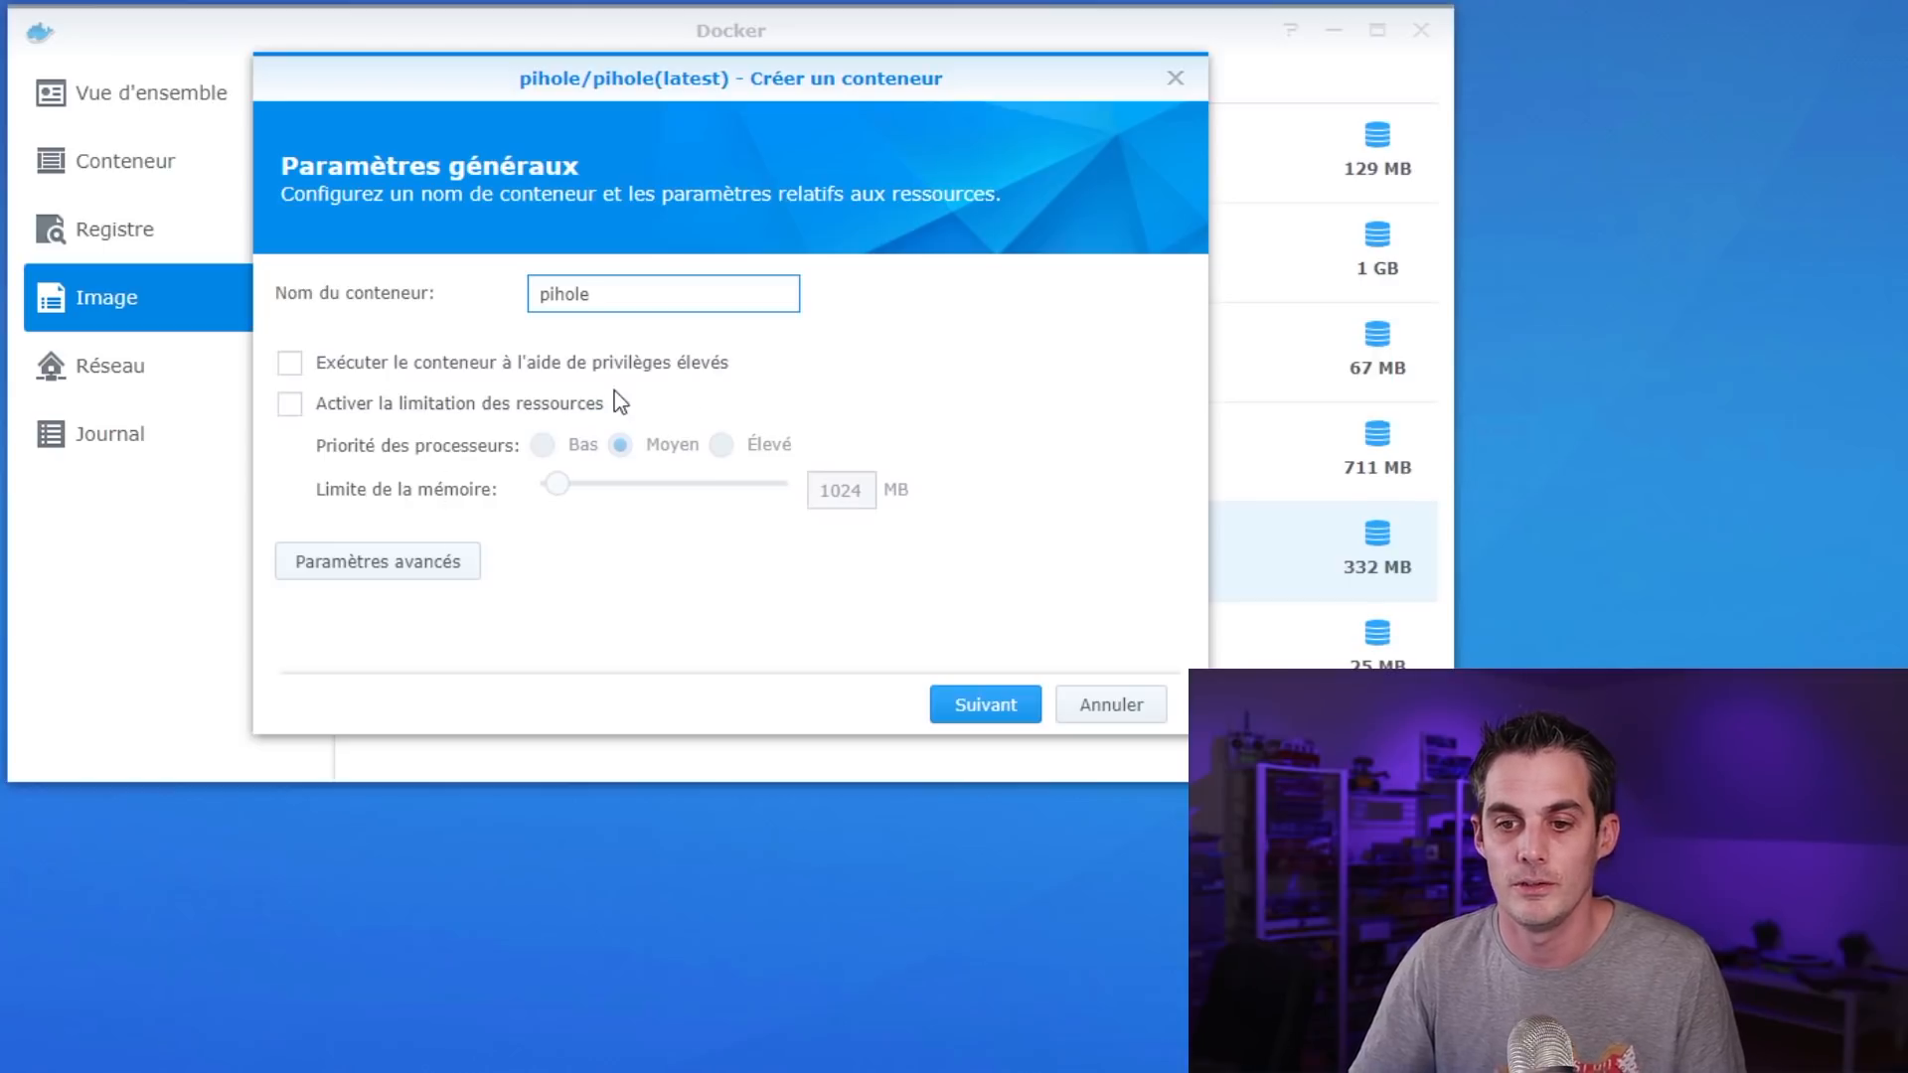
Leave resource limitation disabled for the pihole container
click(527, 417)
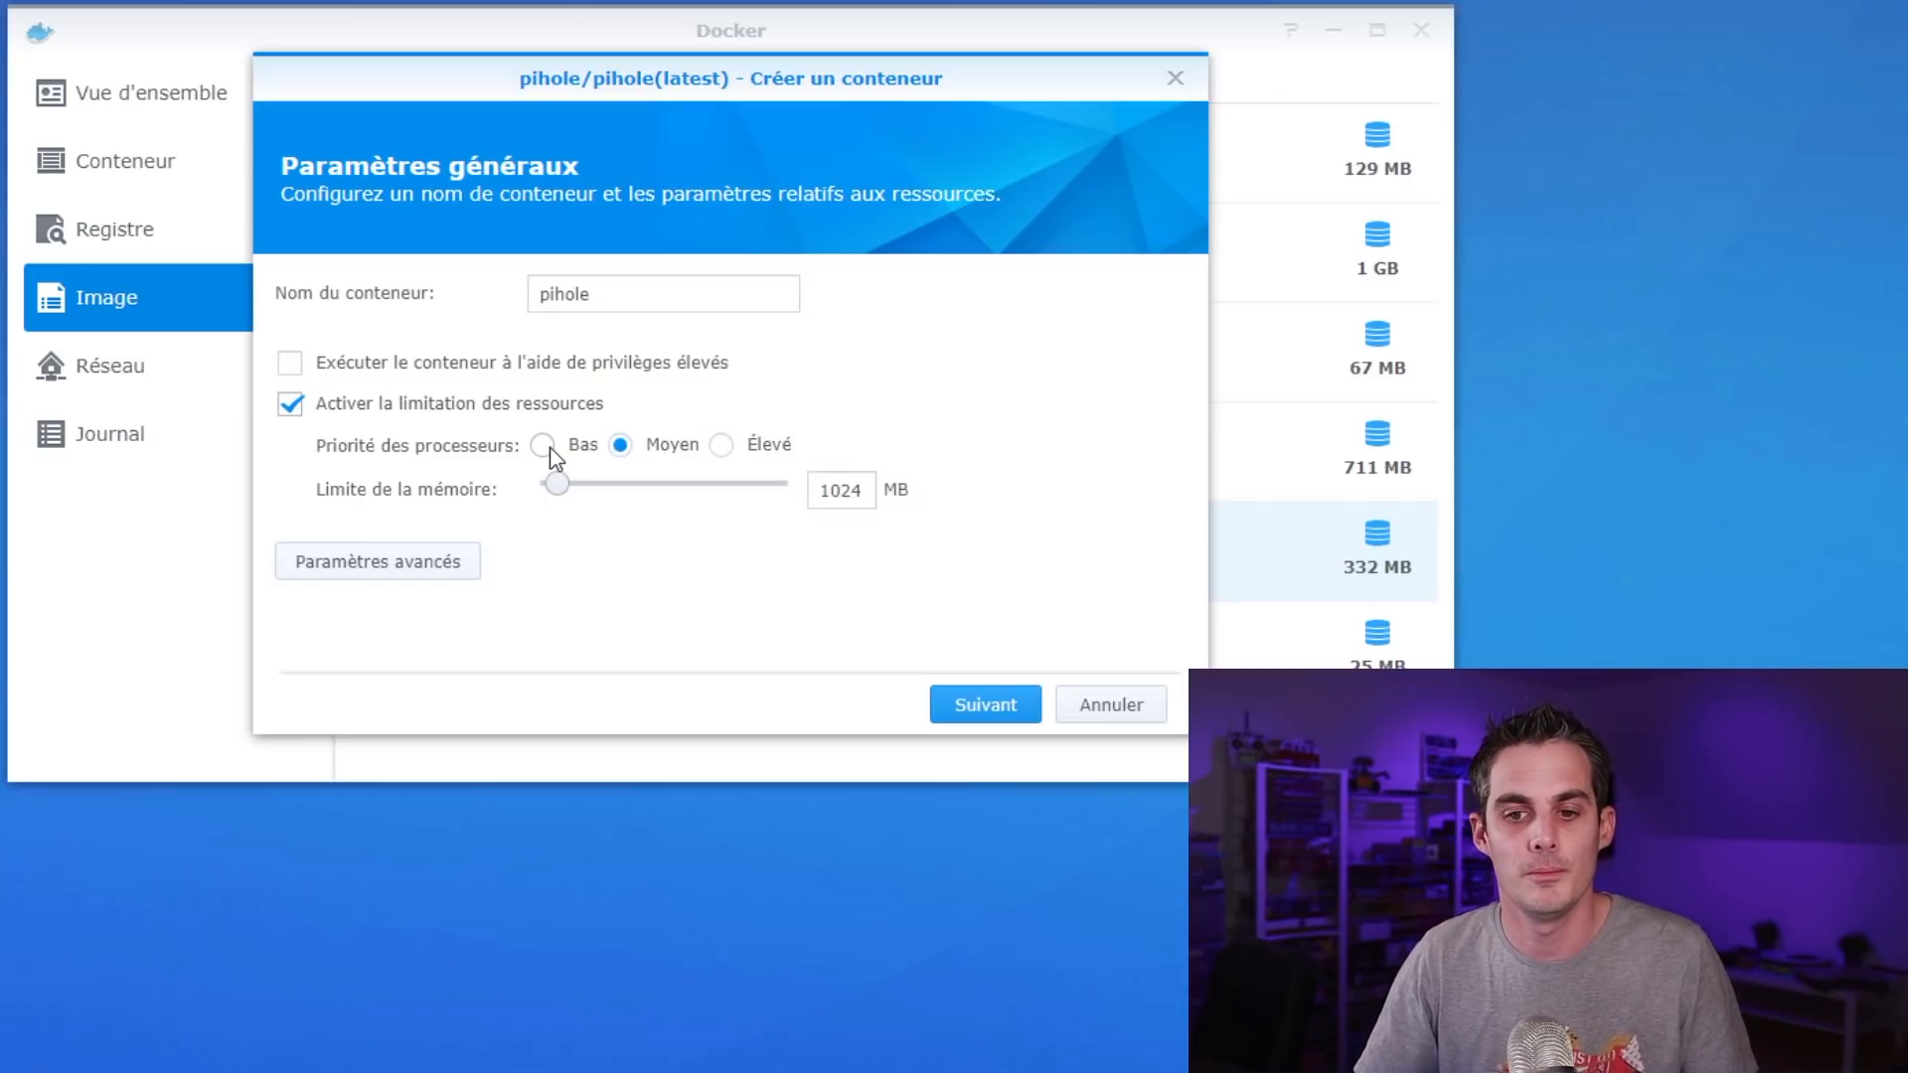
click(513, 418)
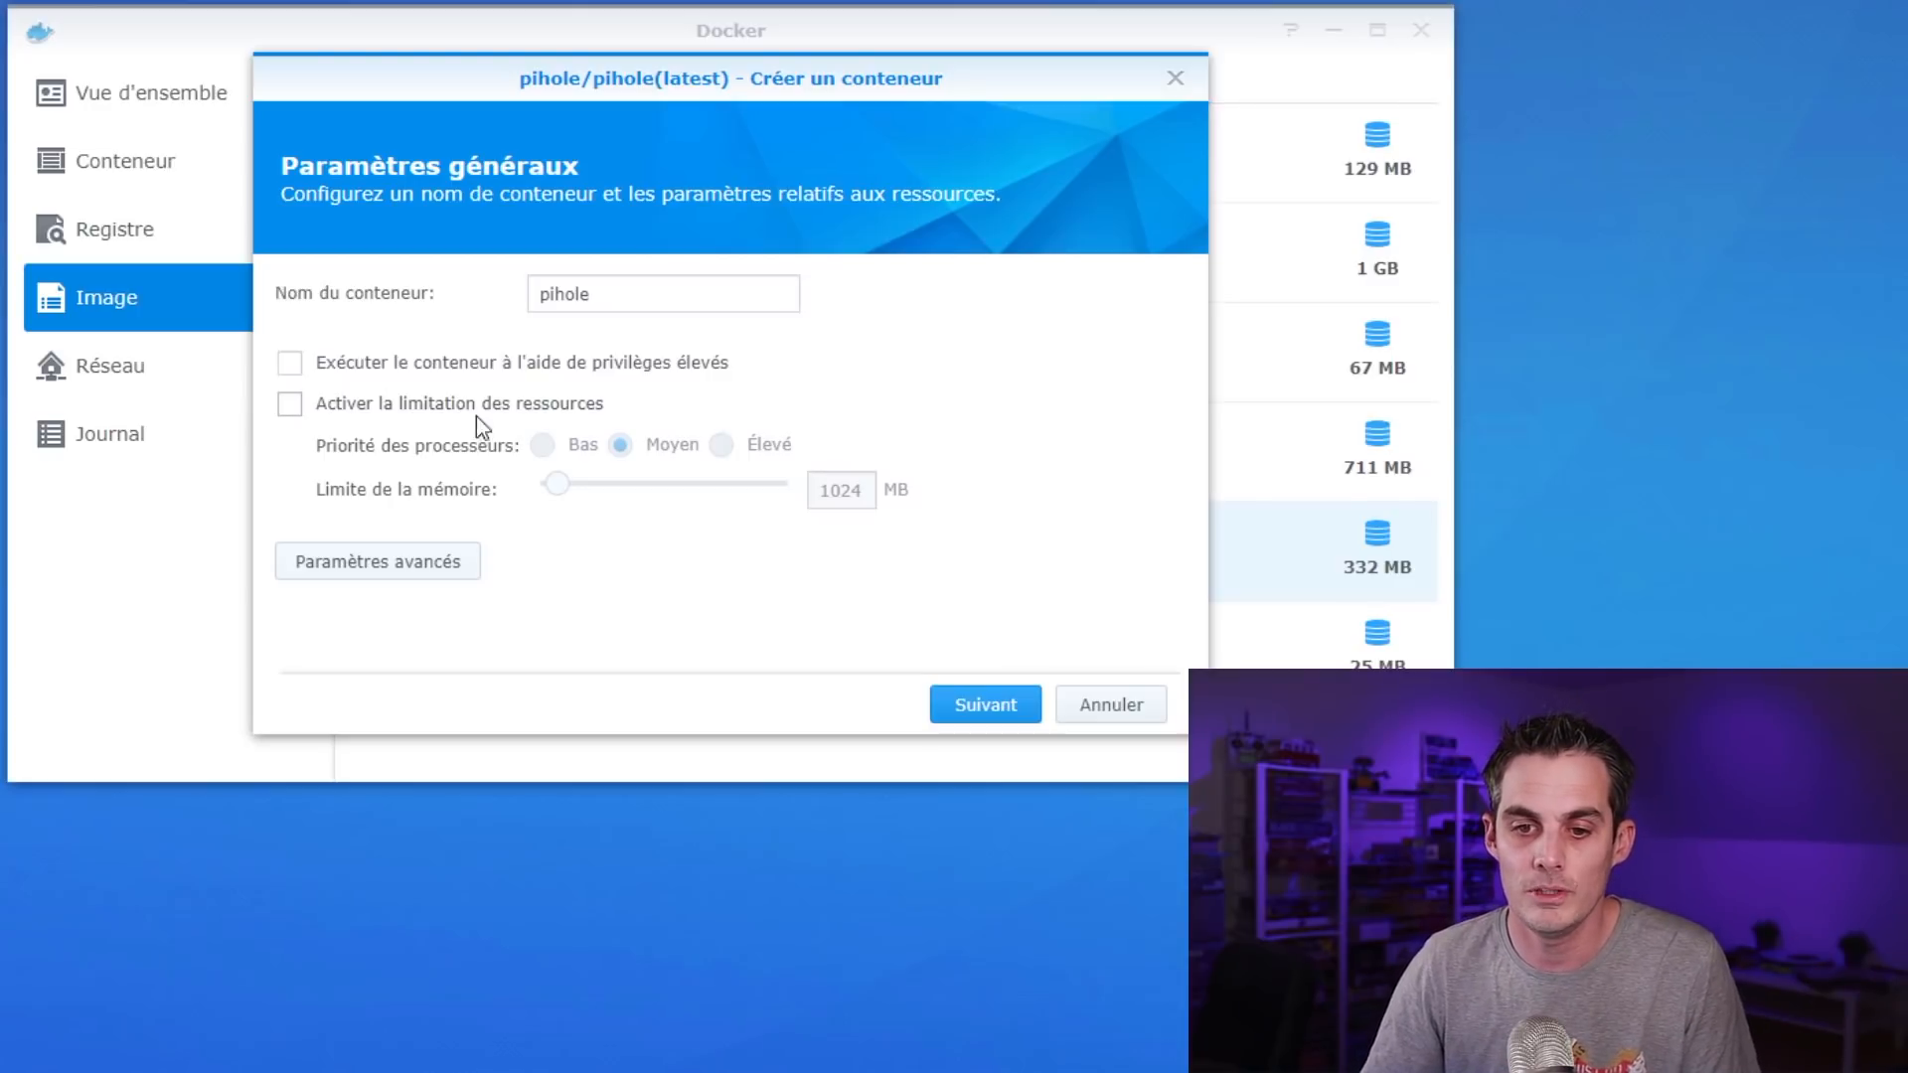
click(477, 412)
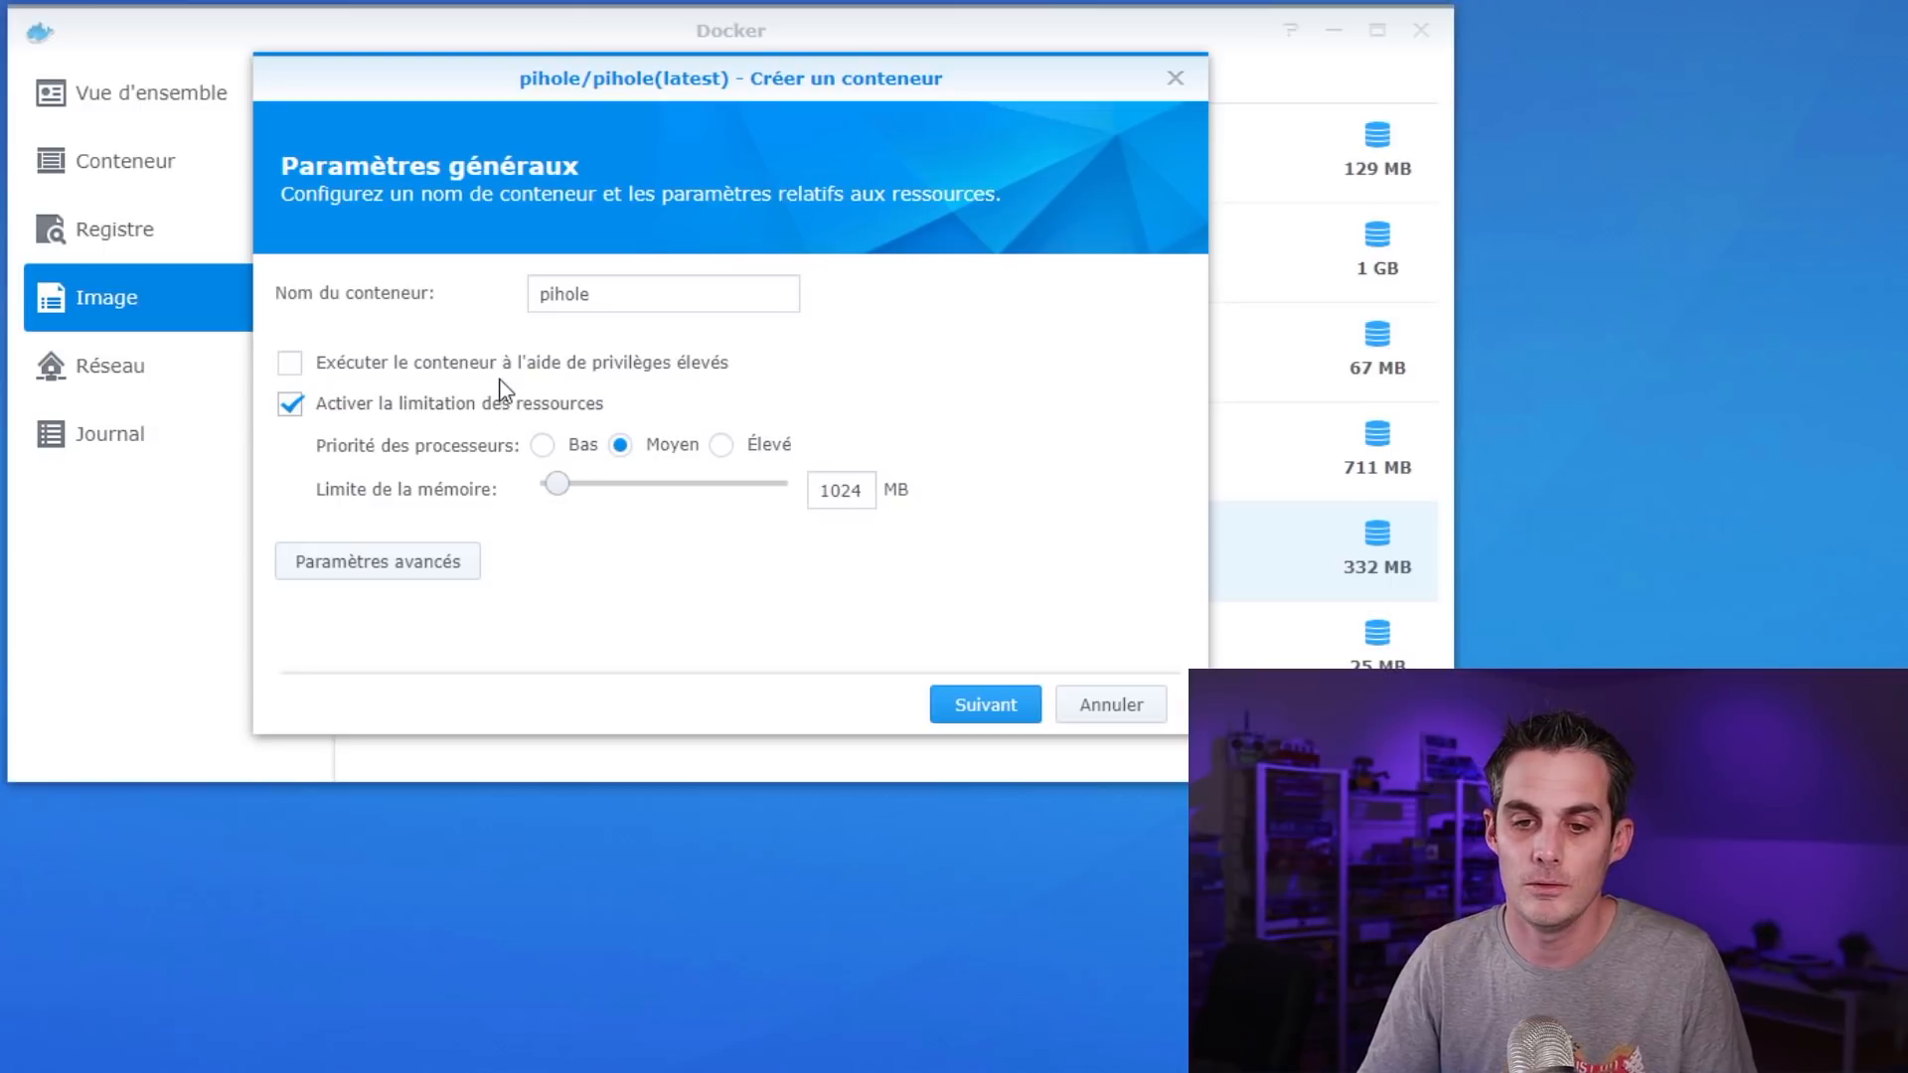
click(498, 404)
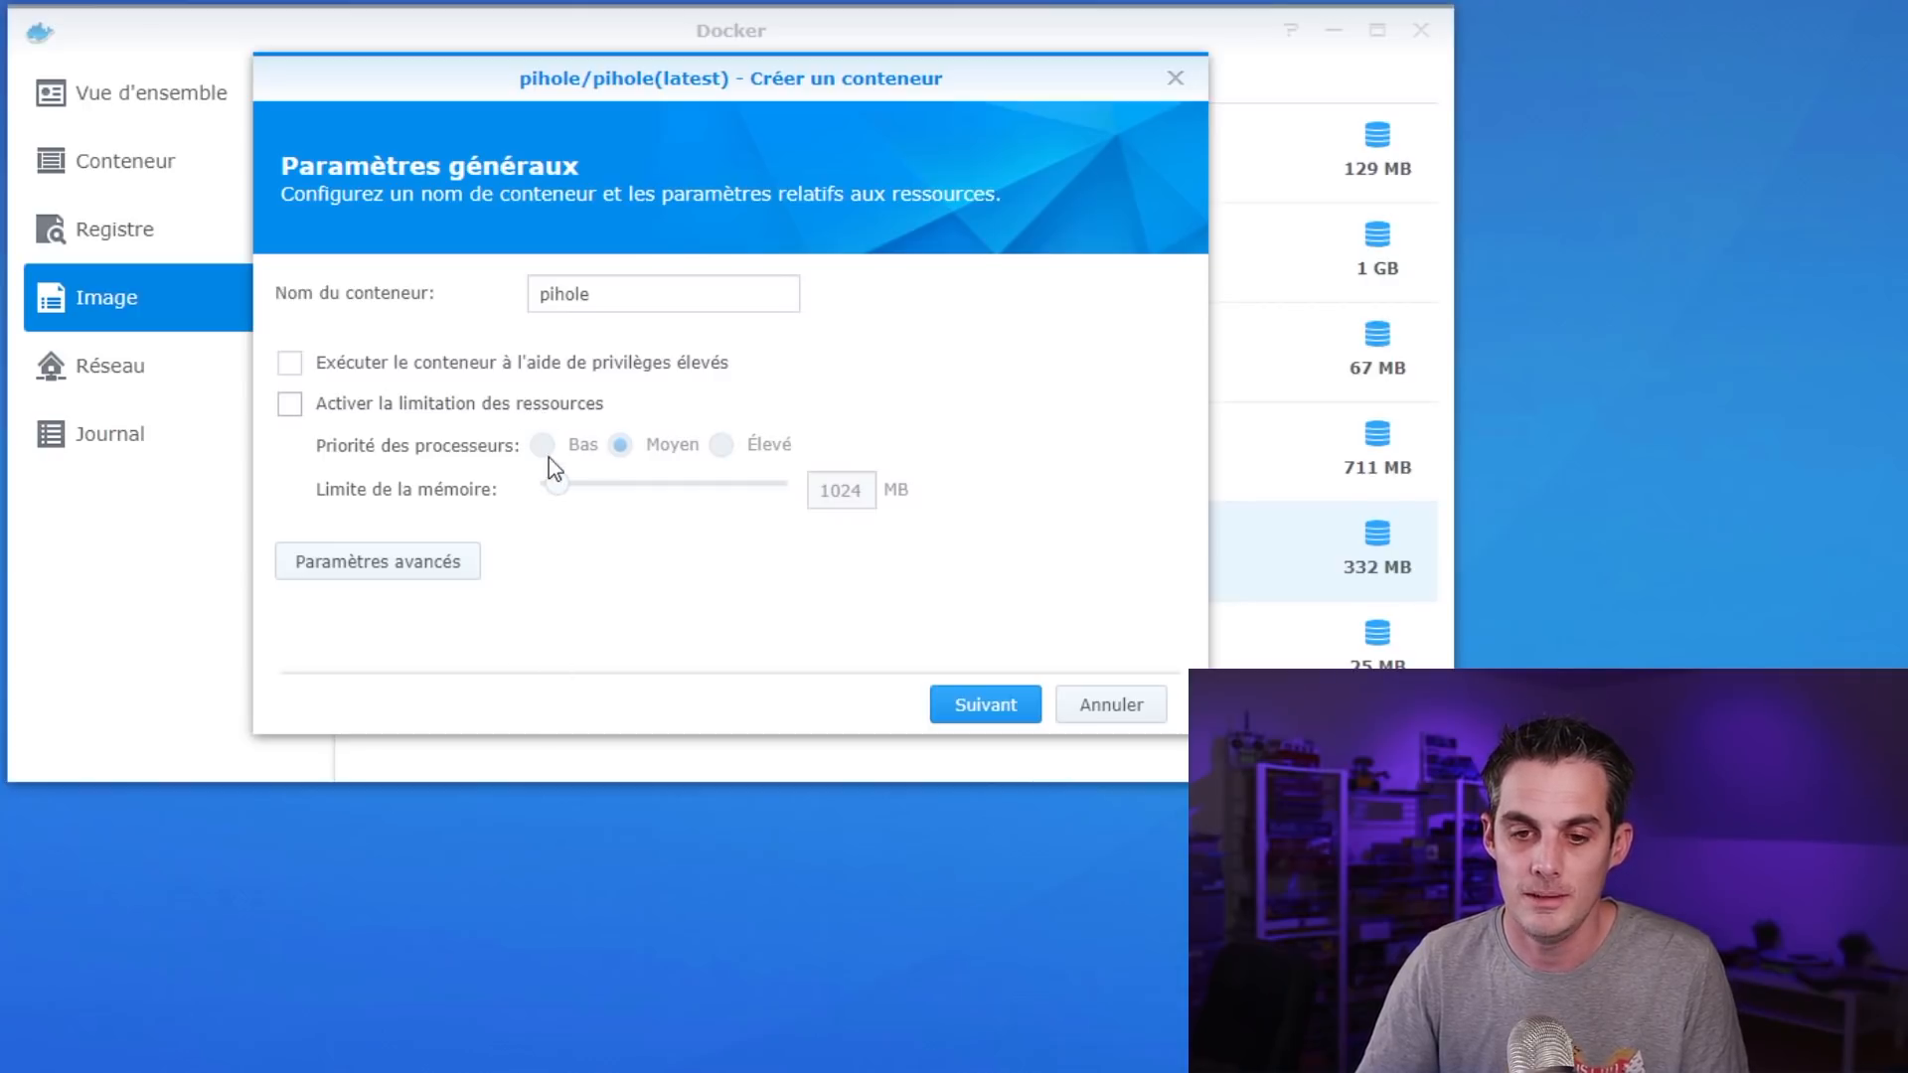
In Advanced Settings, enable 'Activer le redémarrage automatique' for the pihole container
click(394, 574)
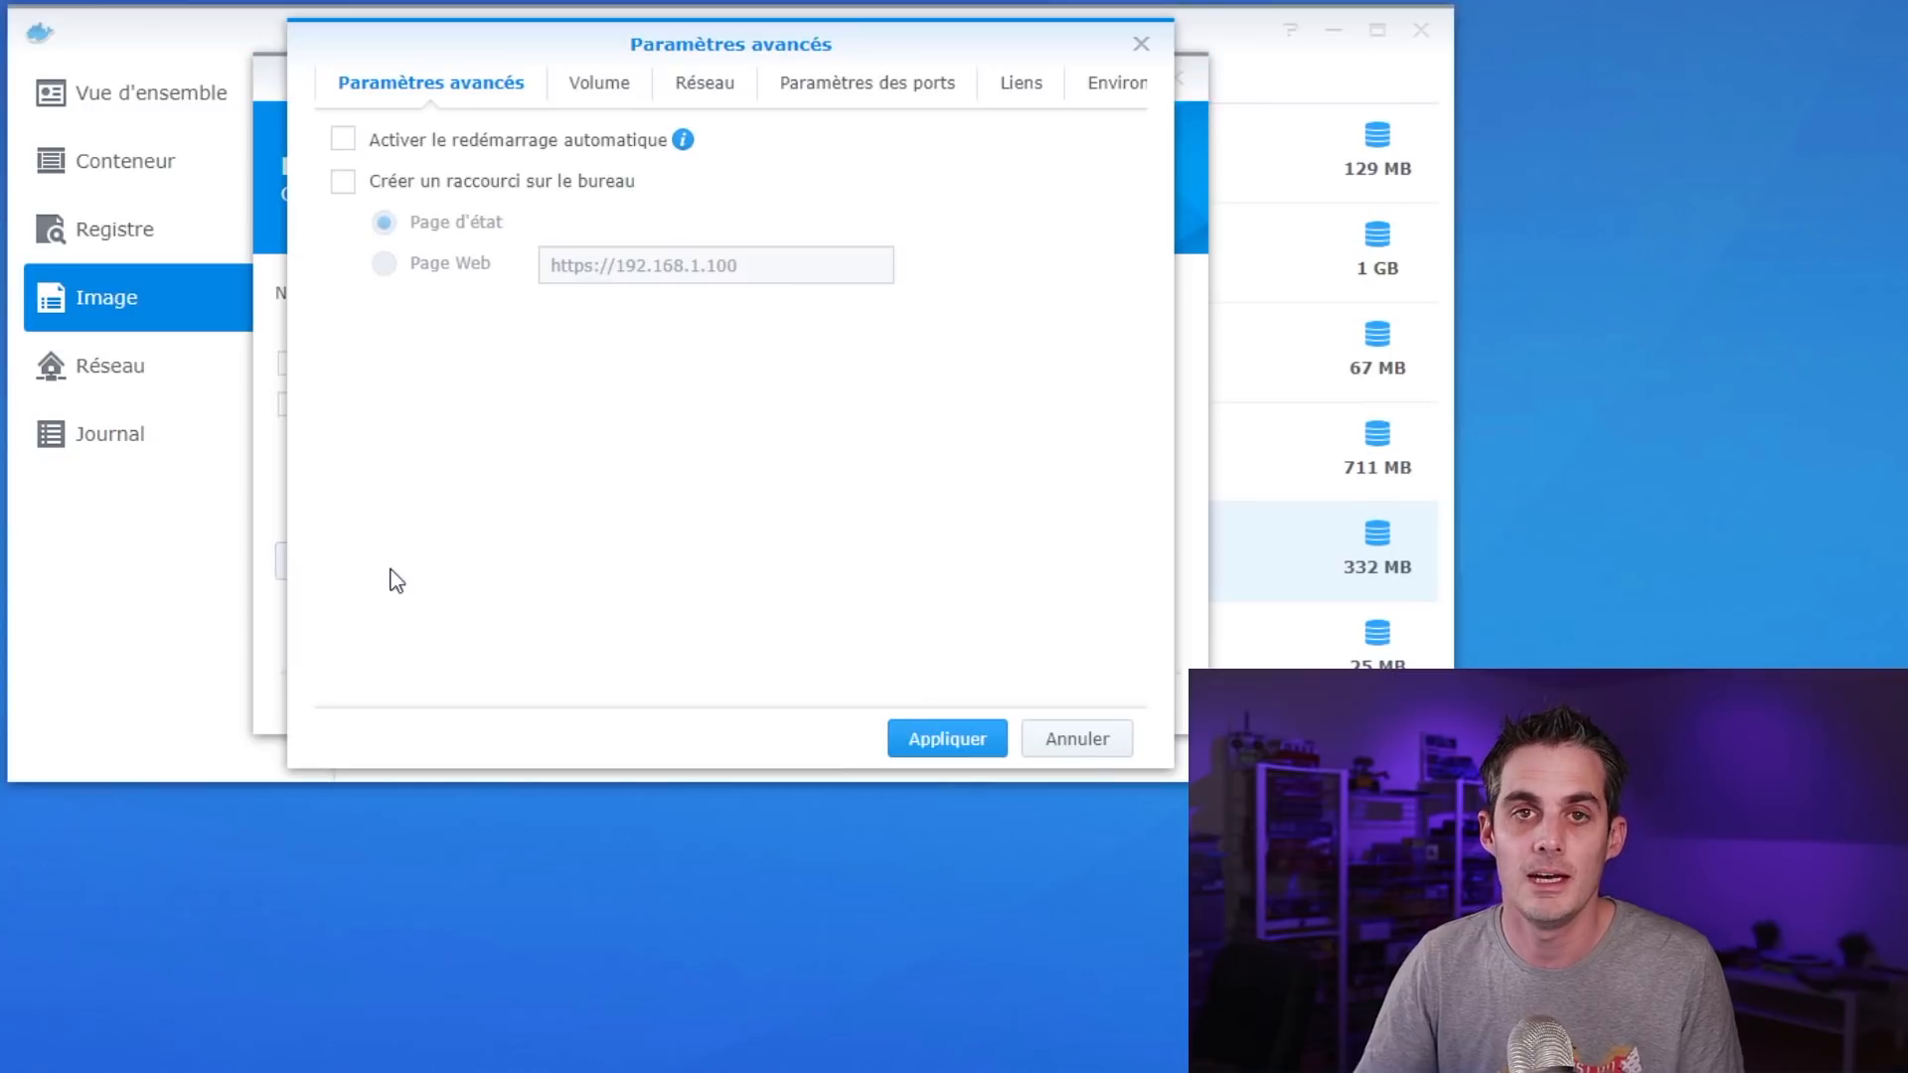
click(539, 145)
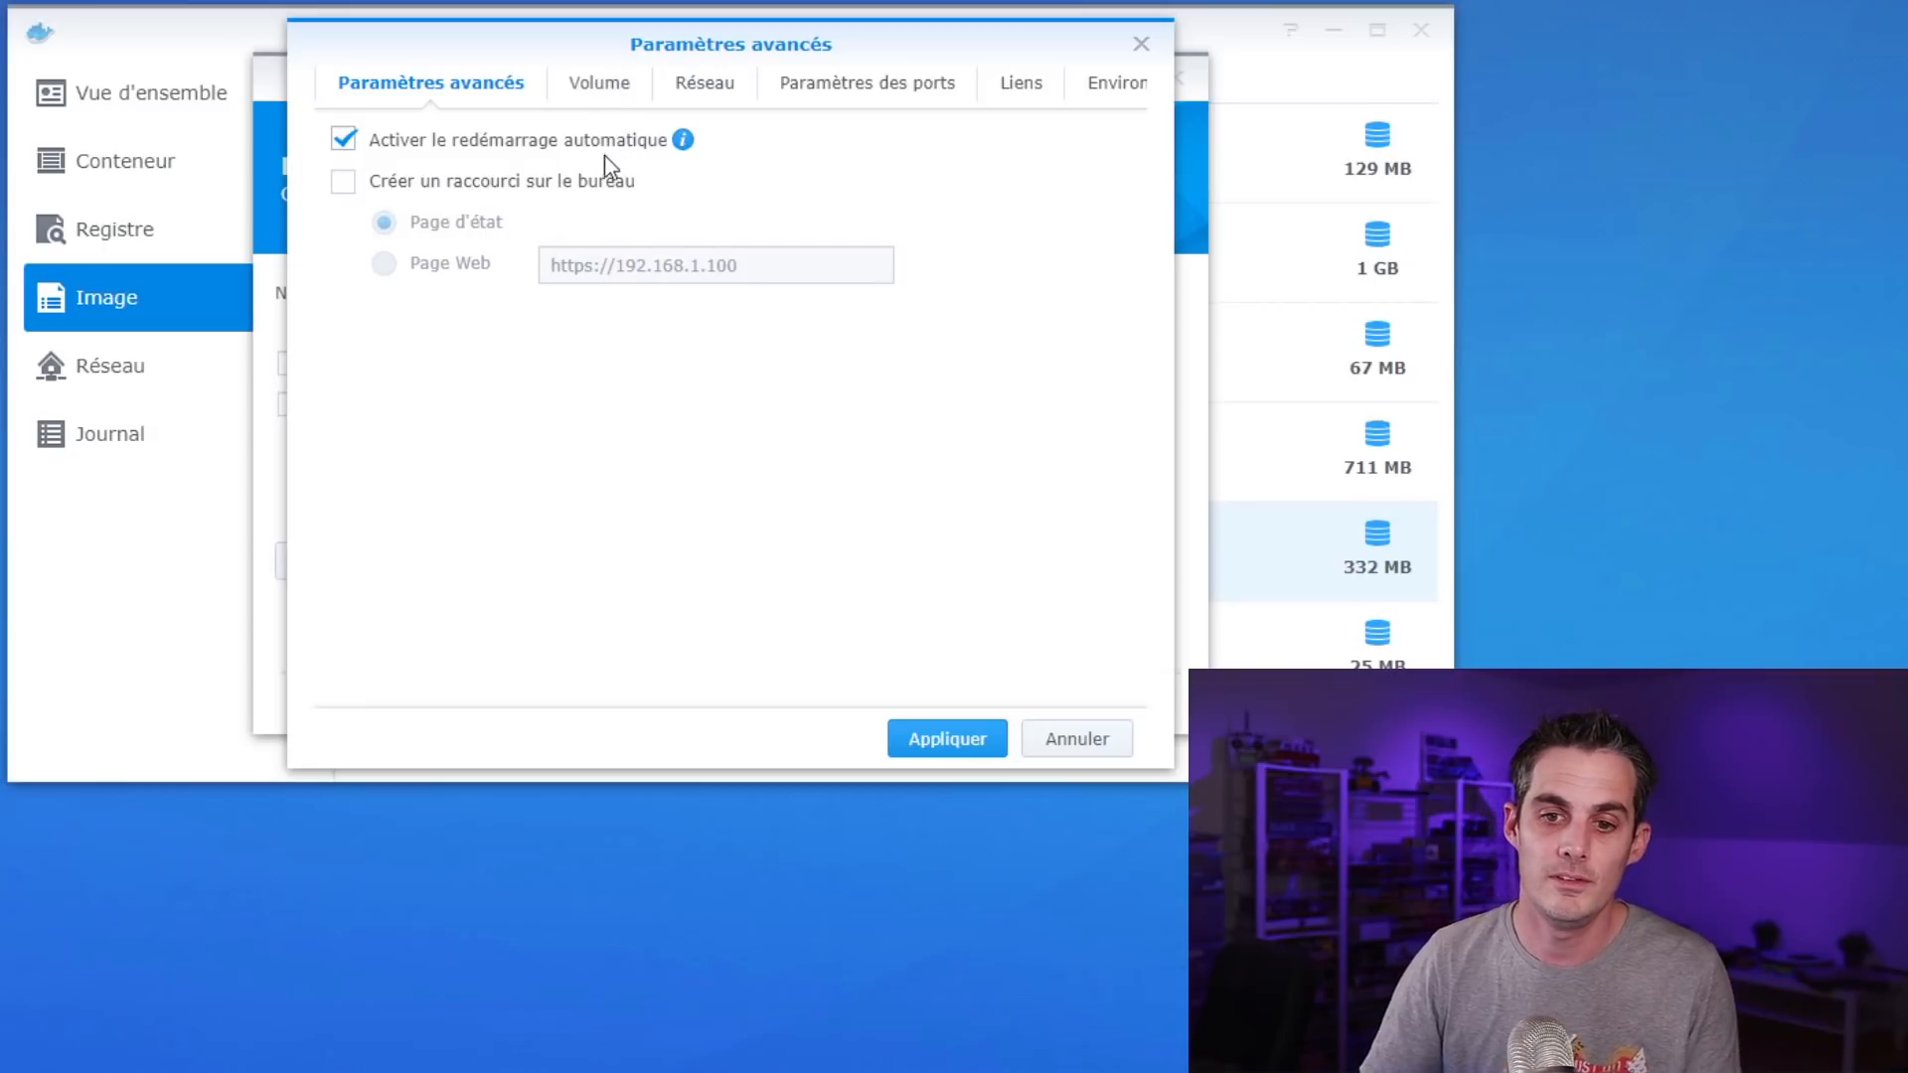
click(395, 145)
click(398, 147)
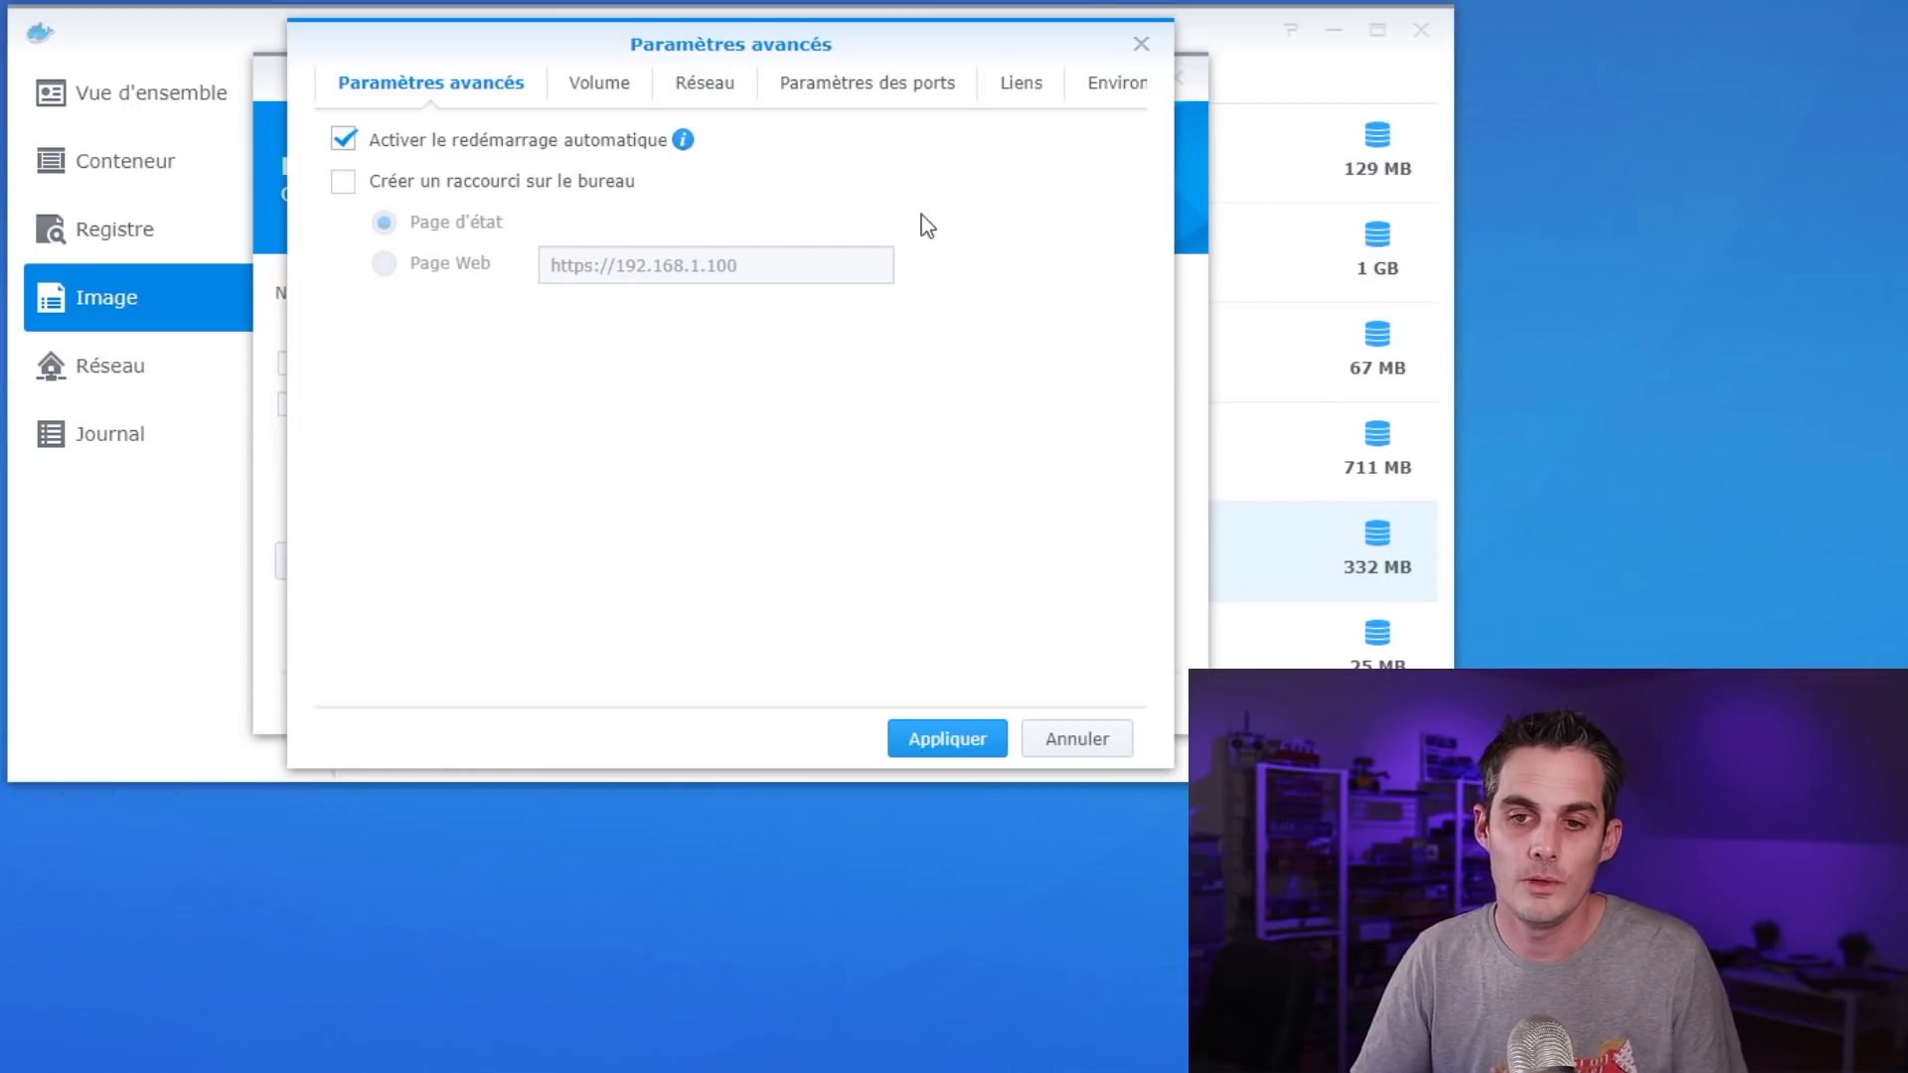
click(599, 80)
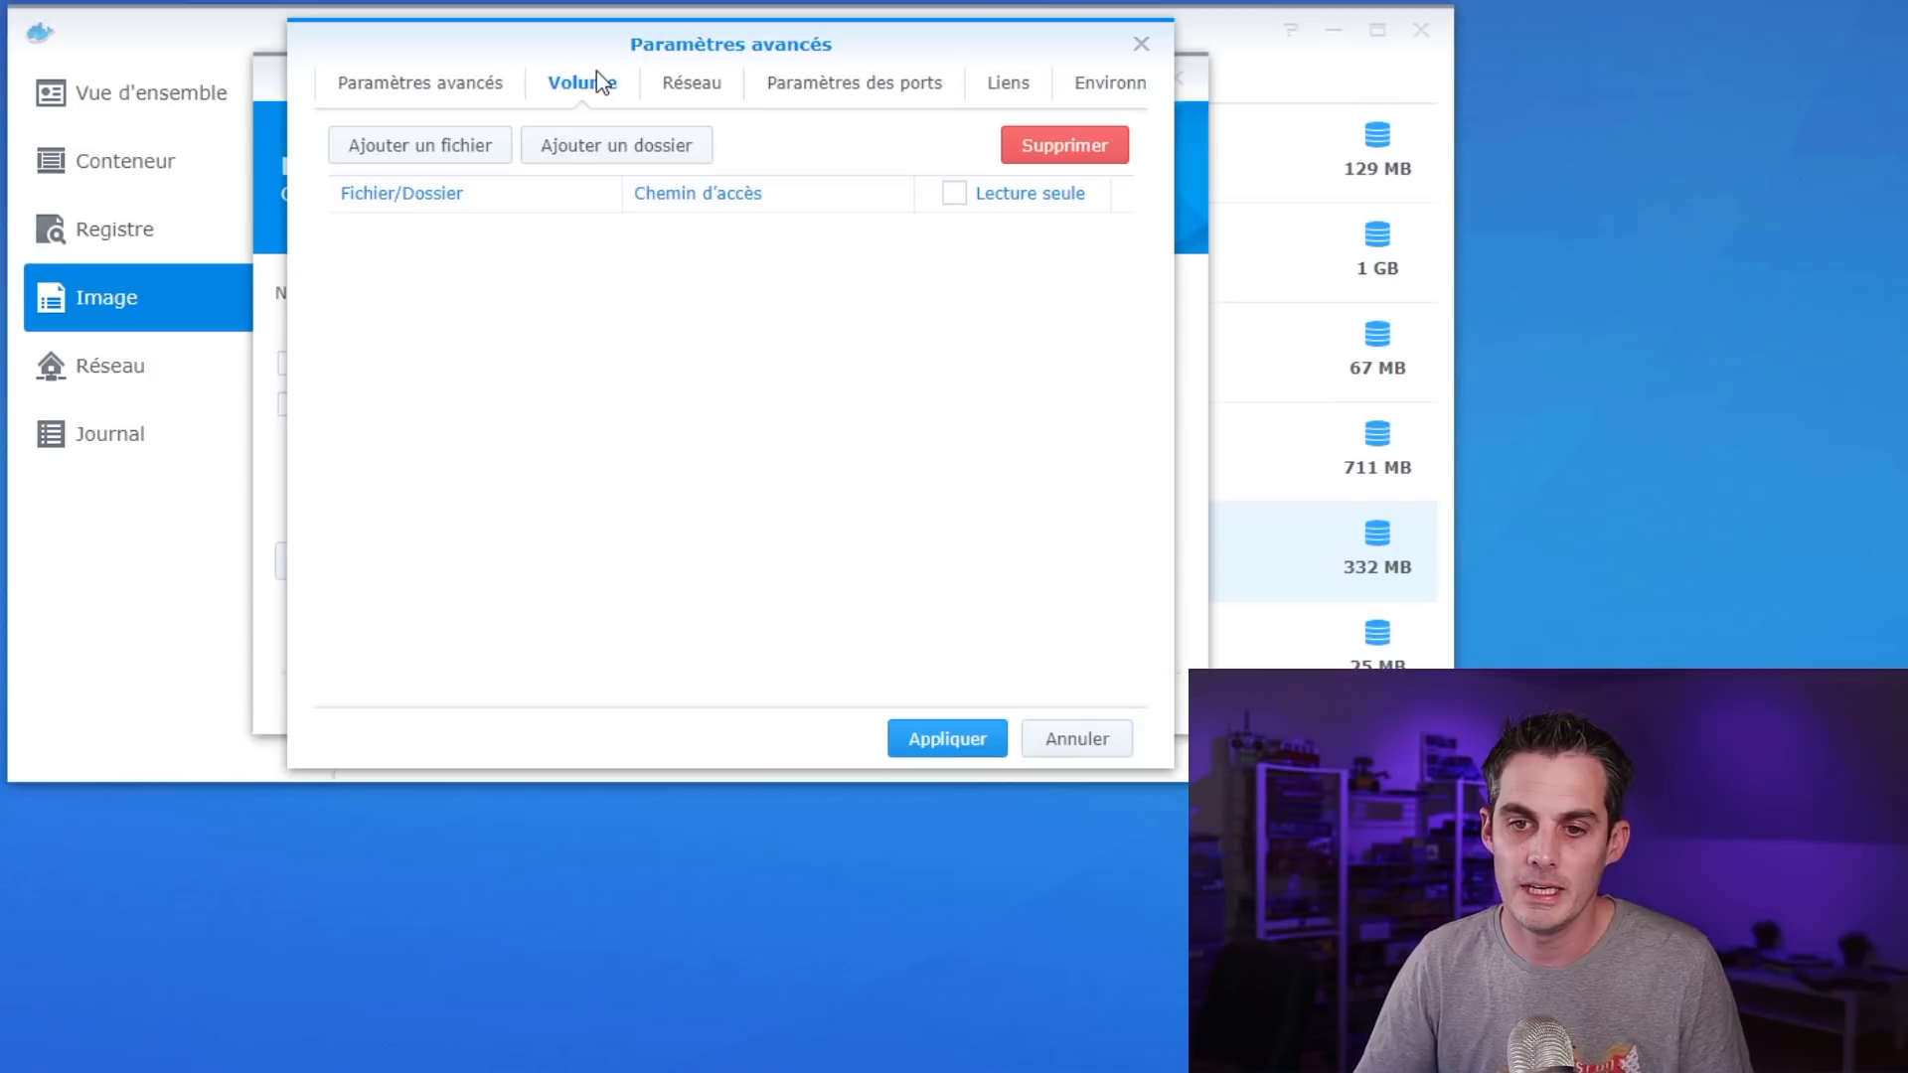
Mount docker/pihole/dnsmasq.d at /etc/dnsmasq.d
click(627, 149)
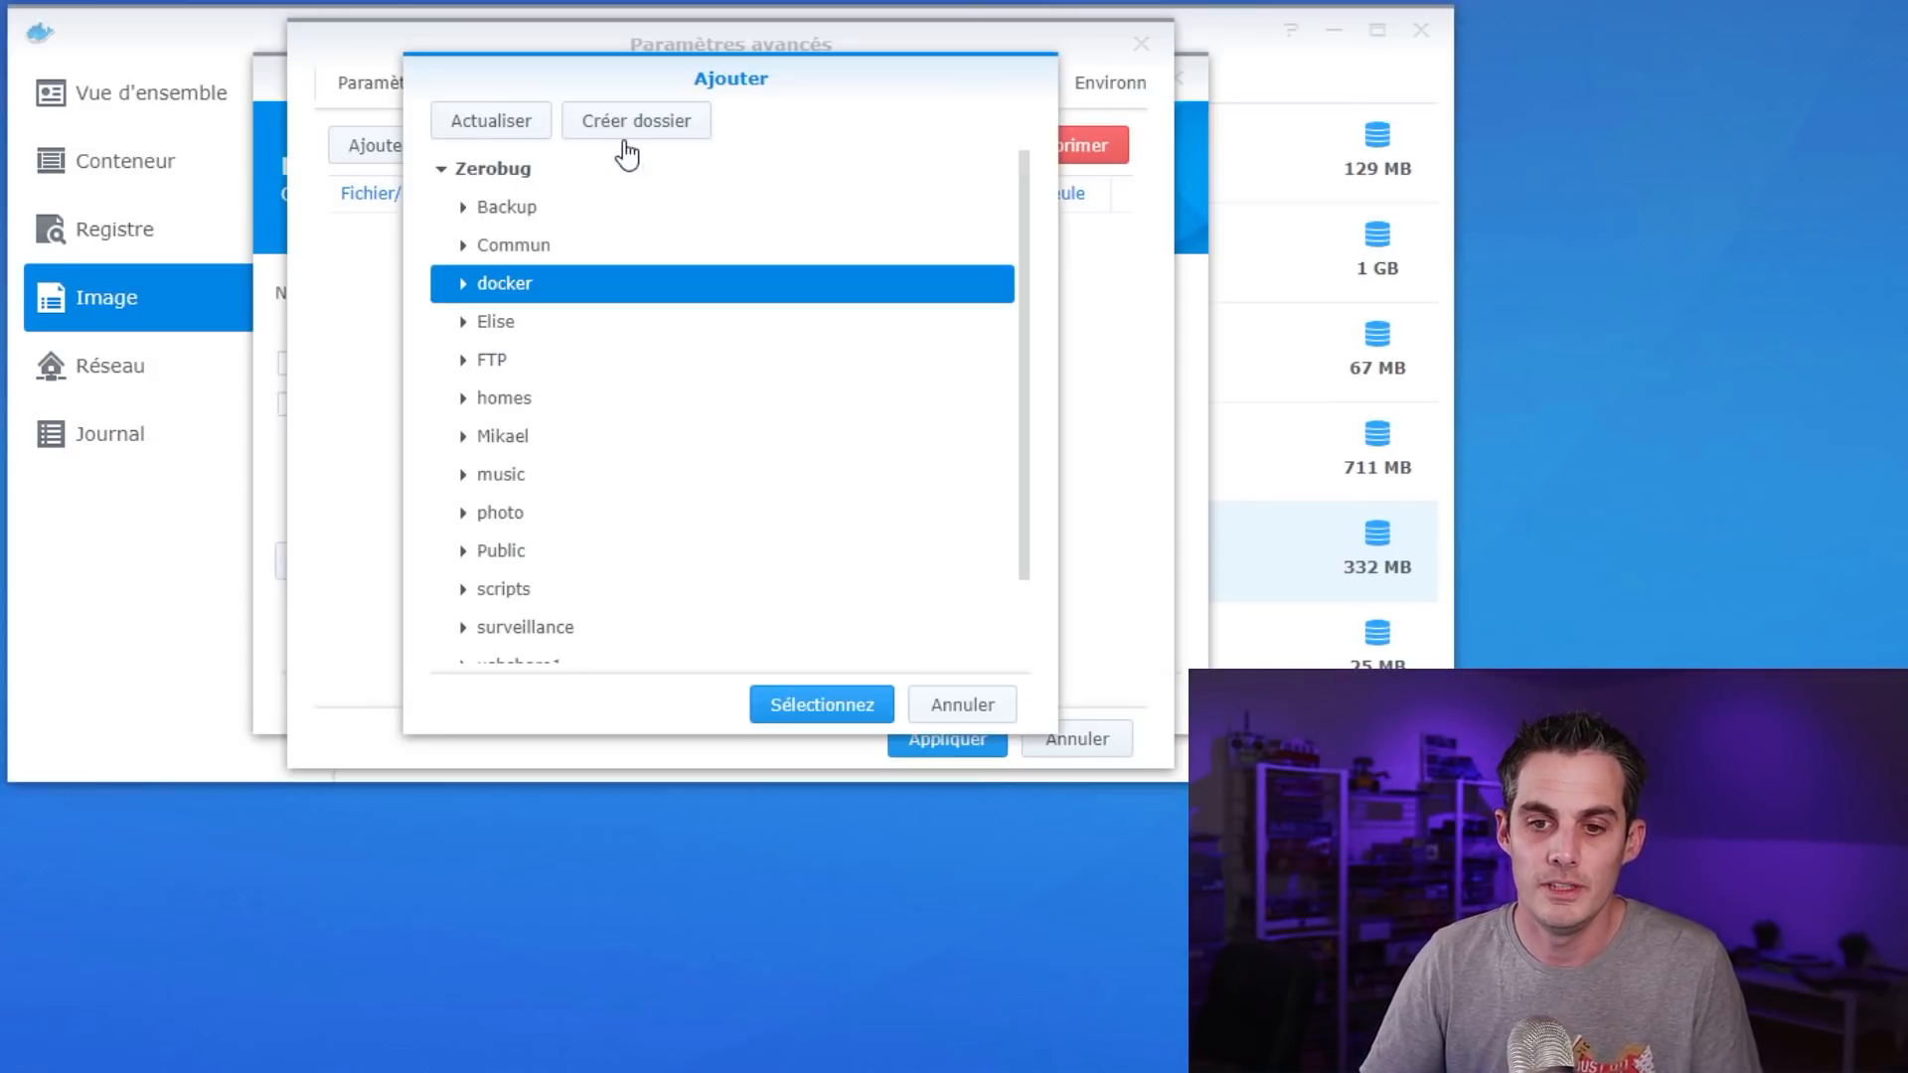
click(462, 285)
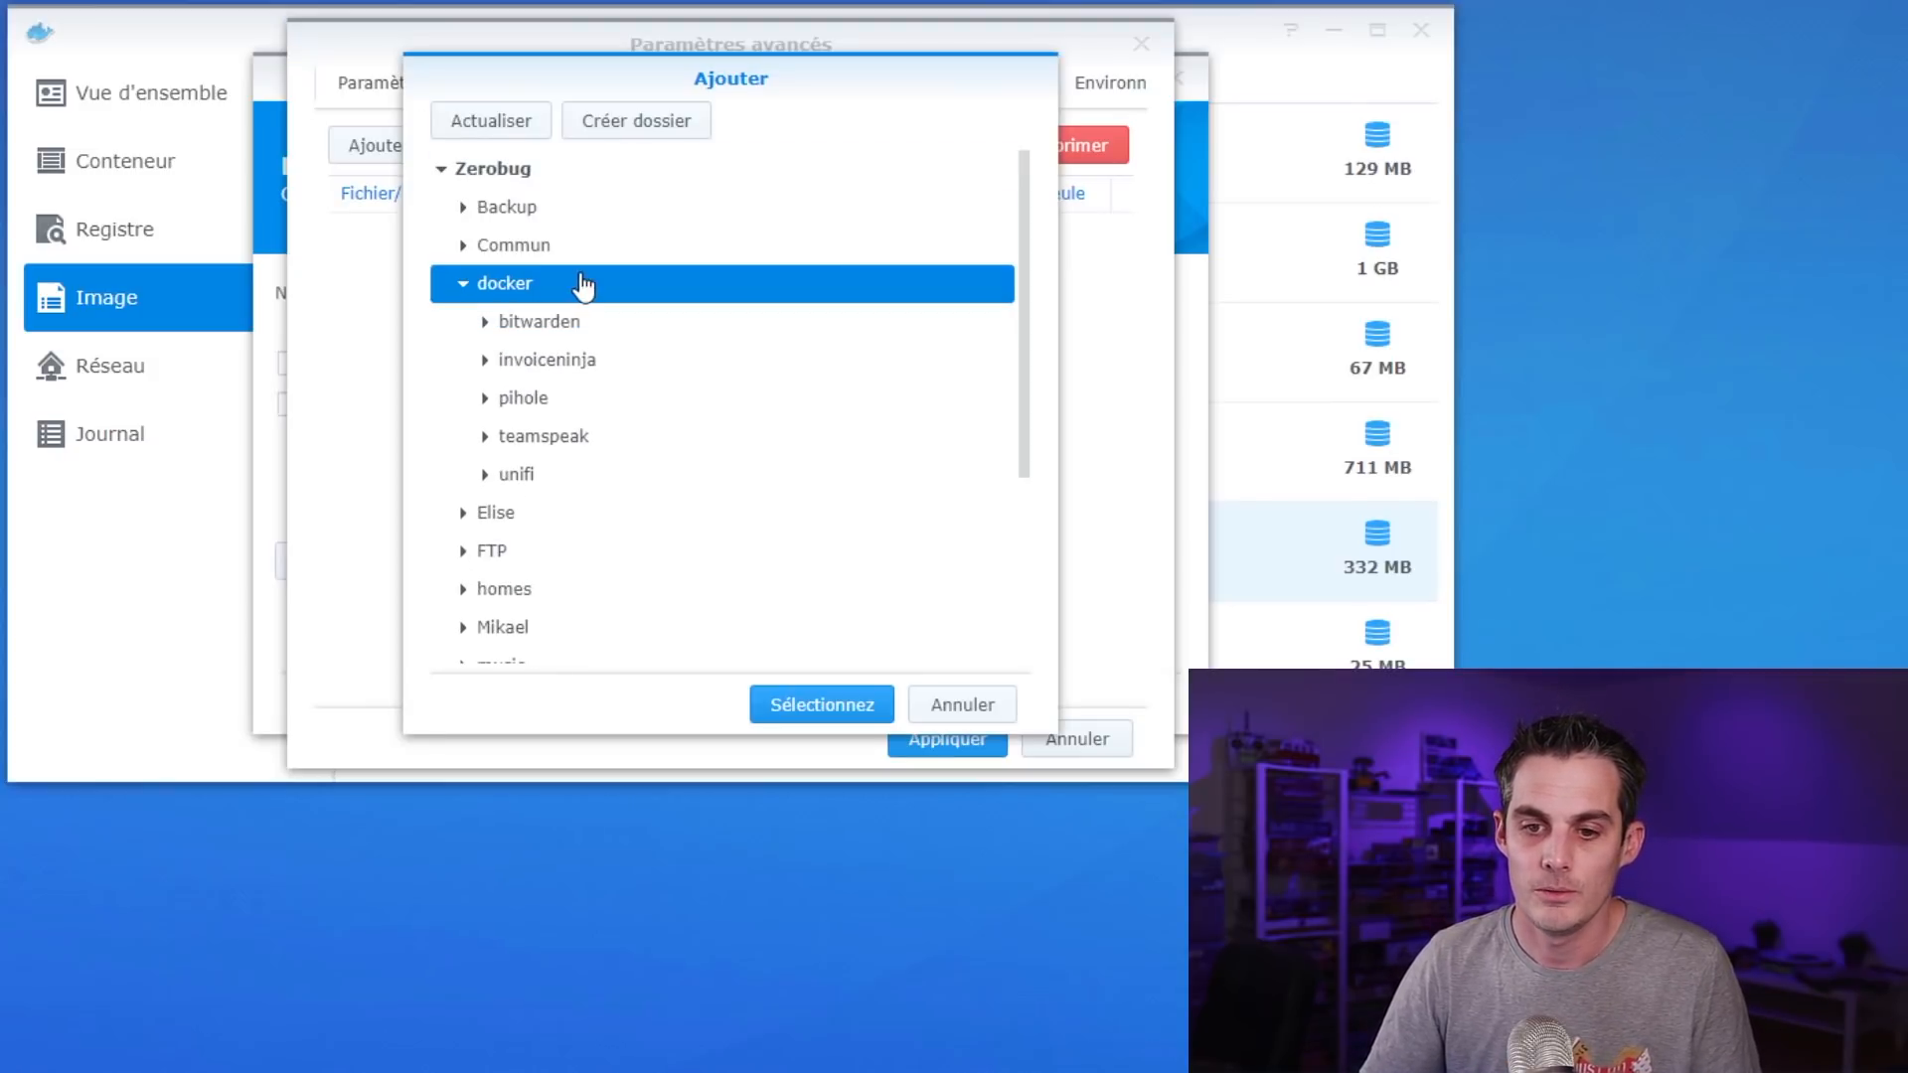
click(485, 397)
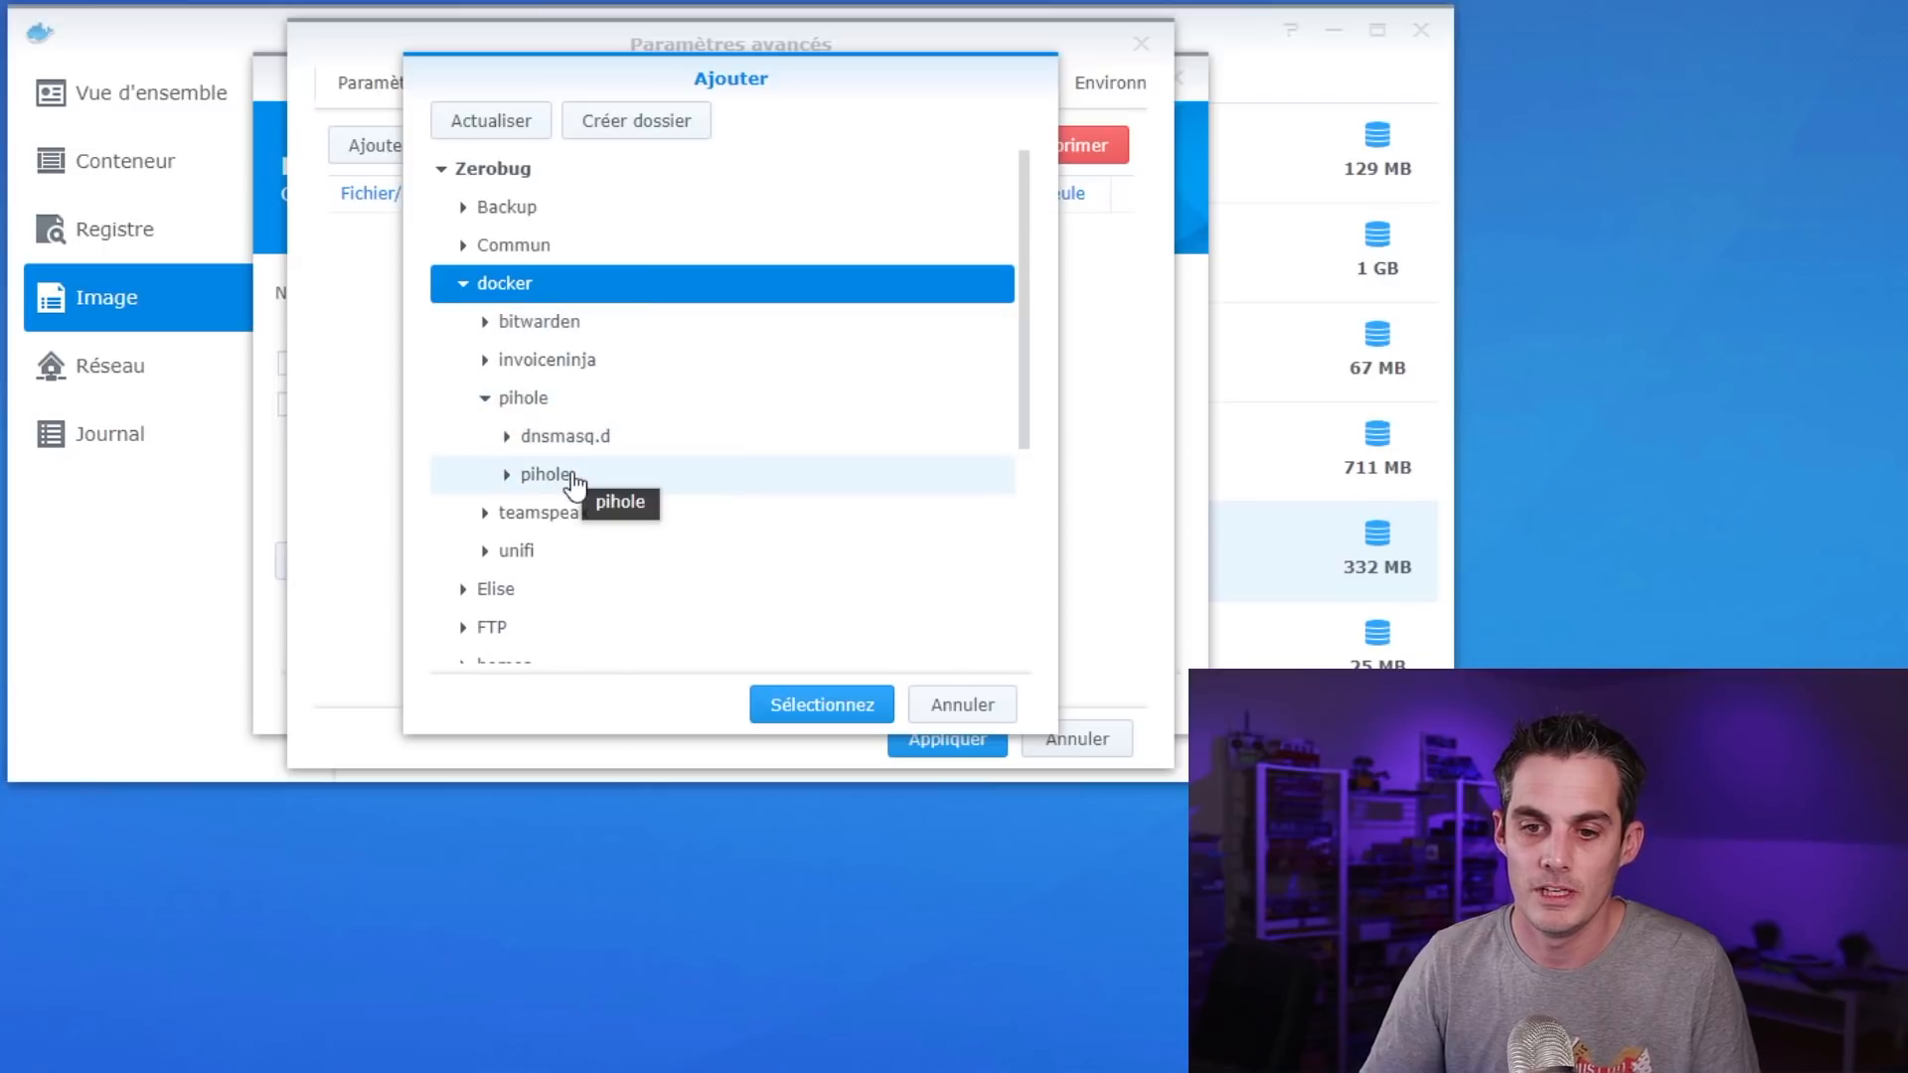
click(585, 438)
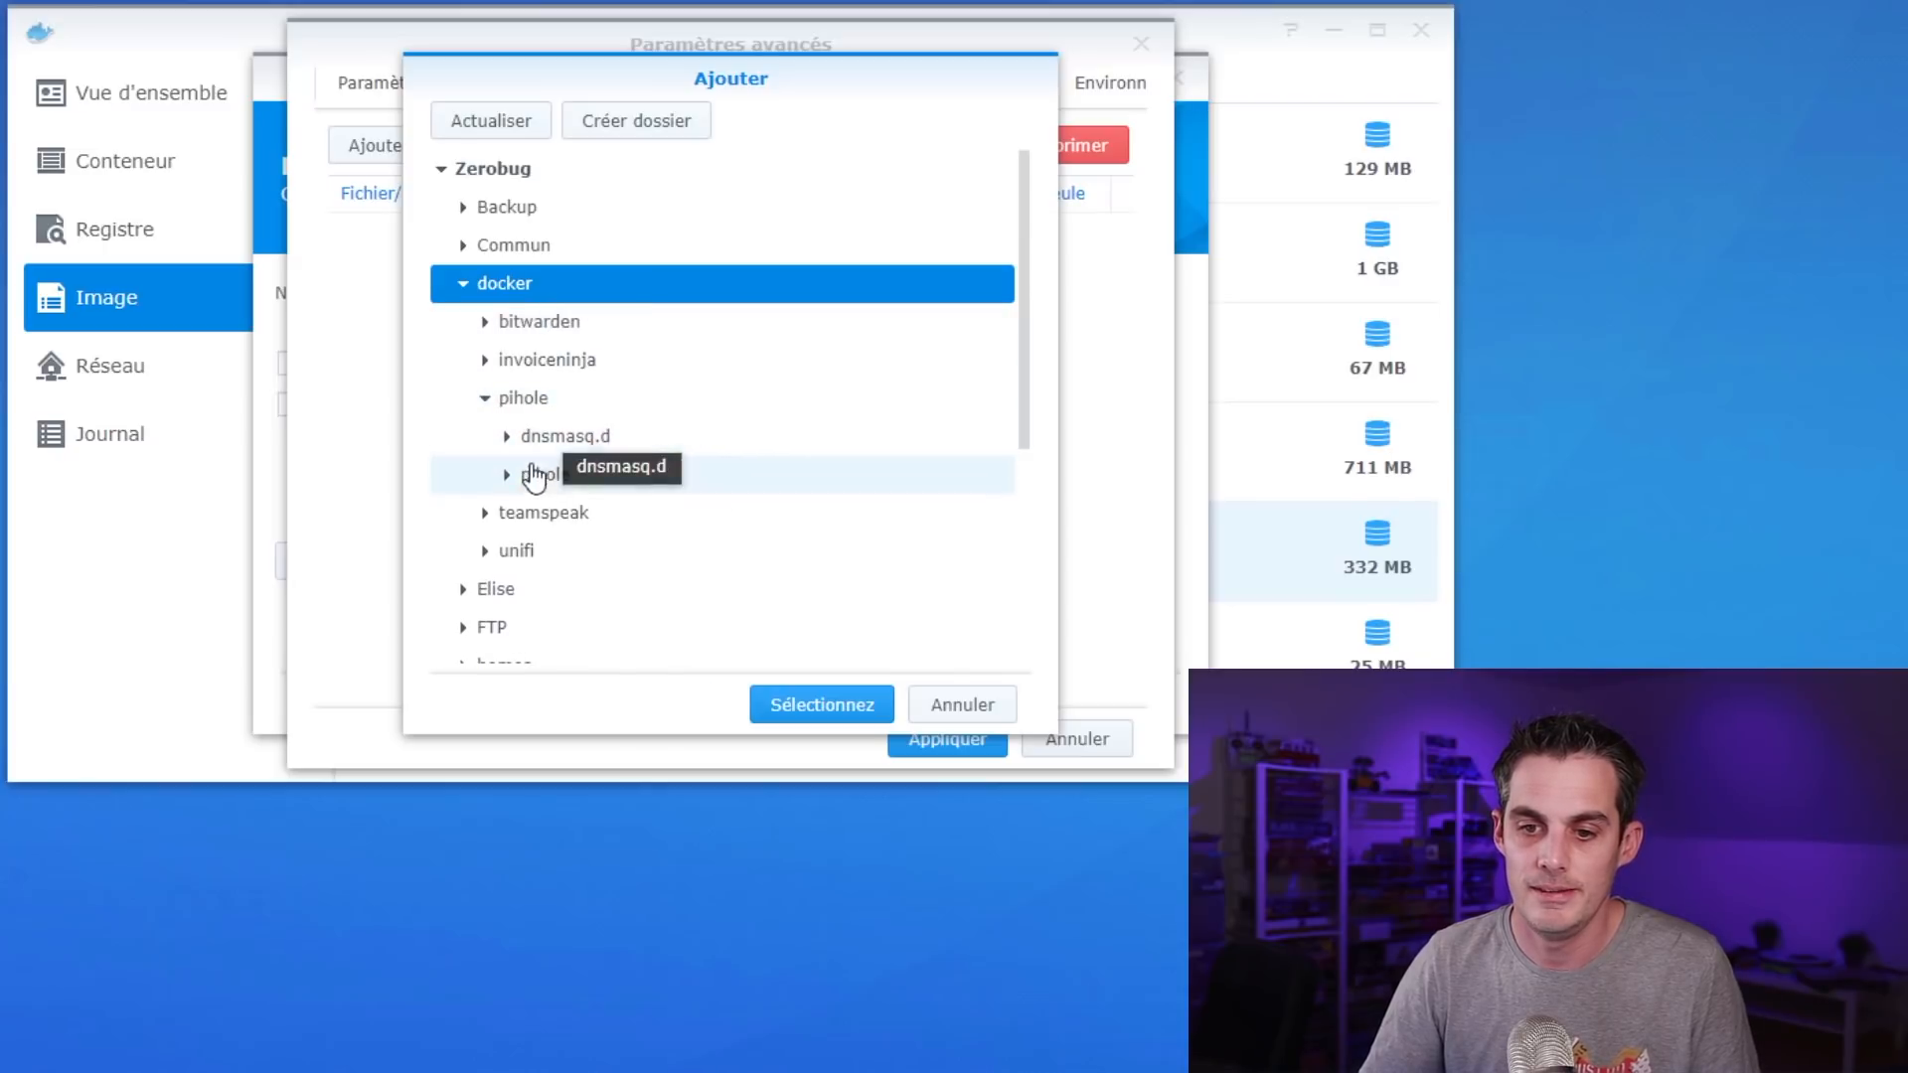
click(822, 708)
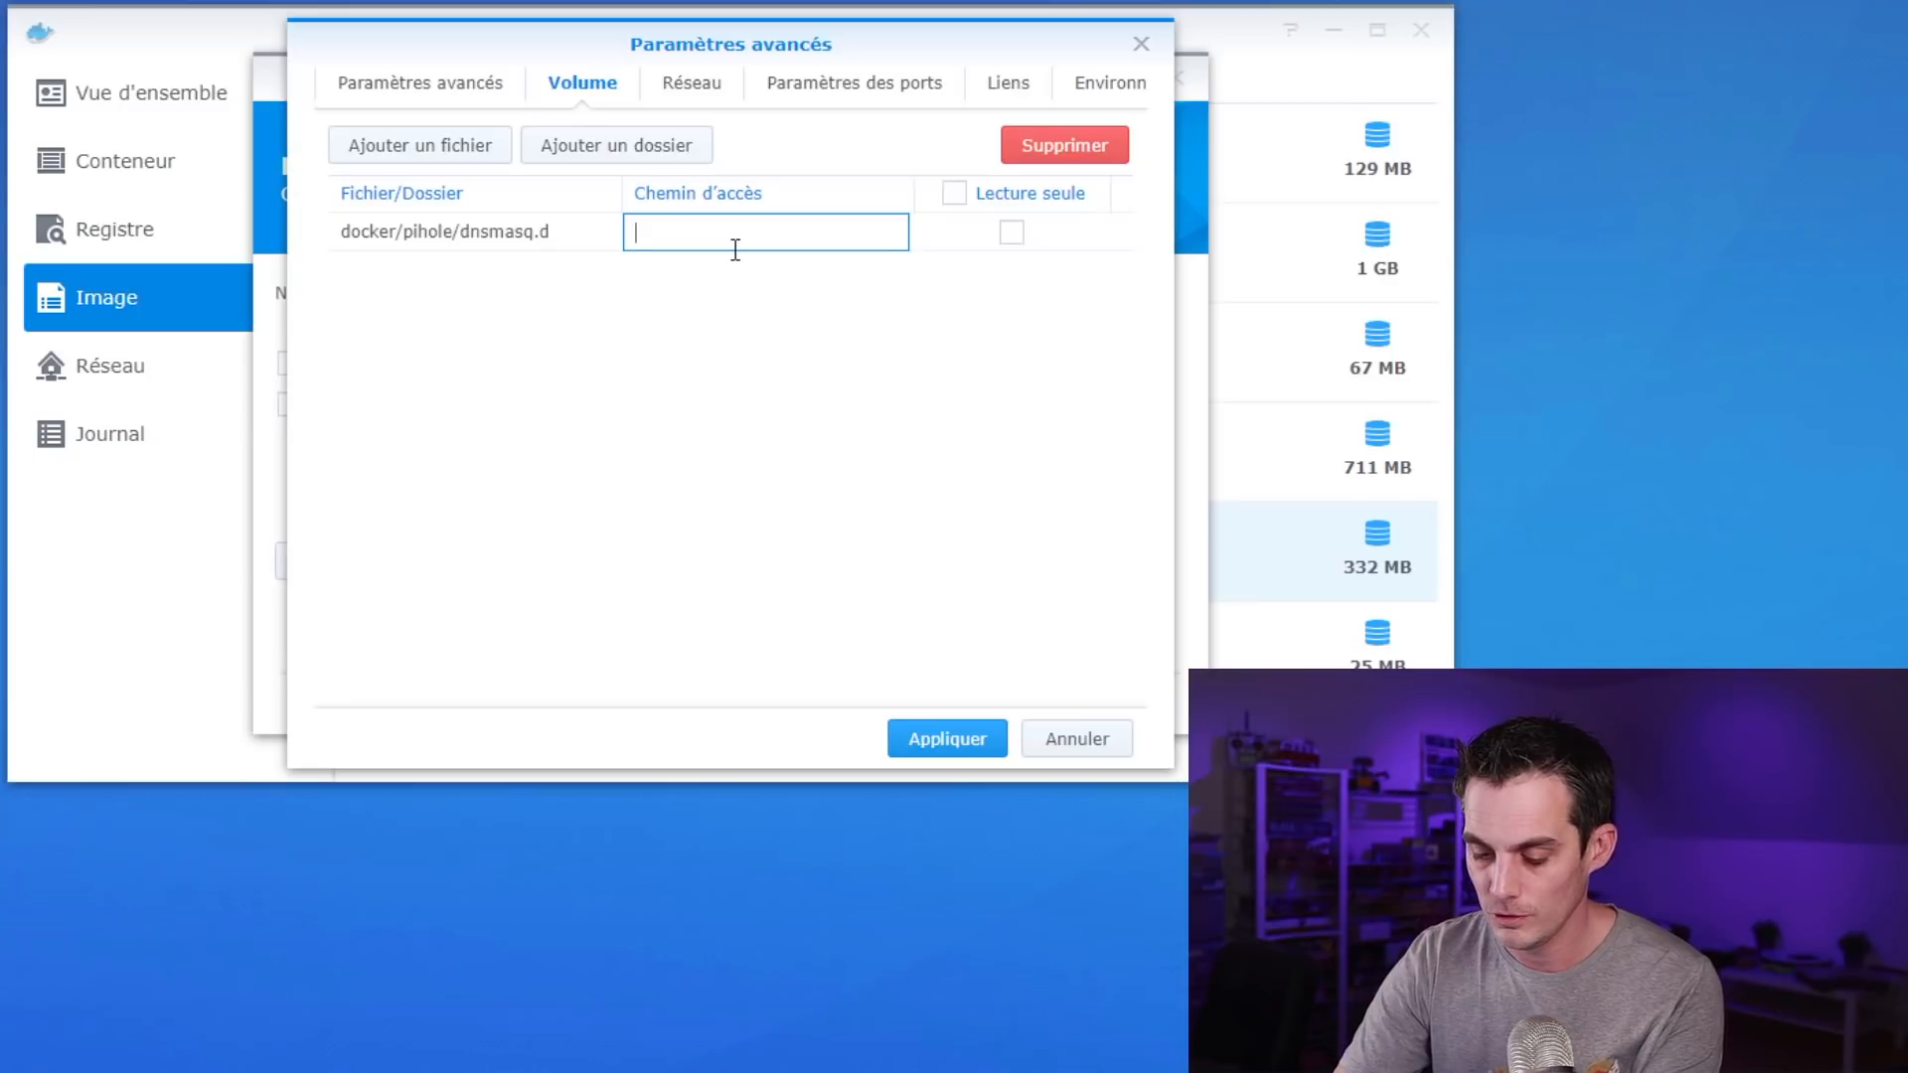
text(/etc/)
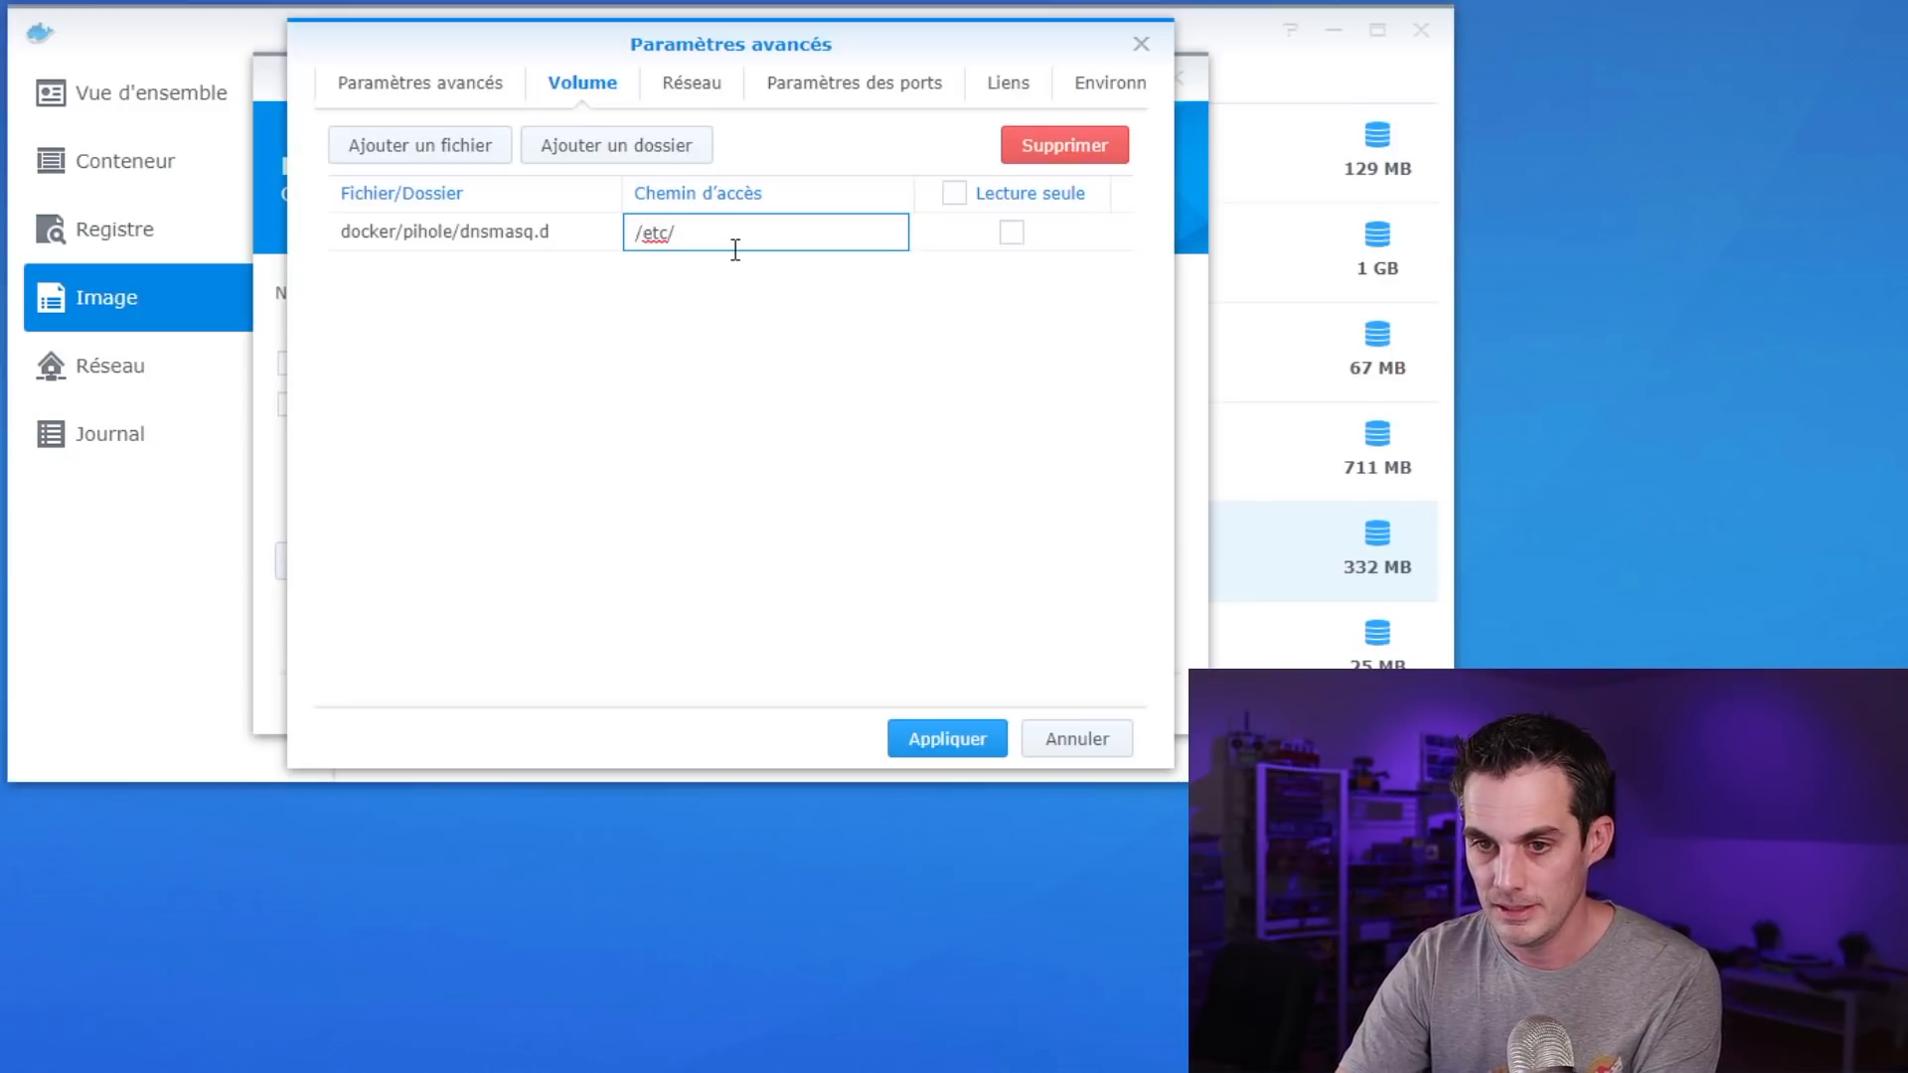
text(dnsmasq.d)
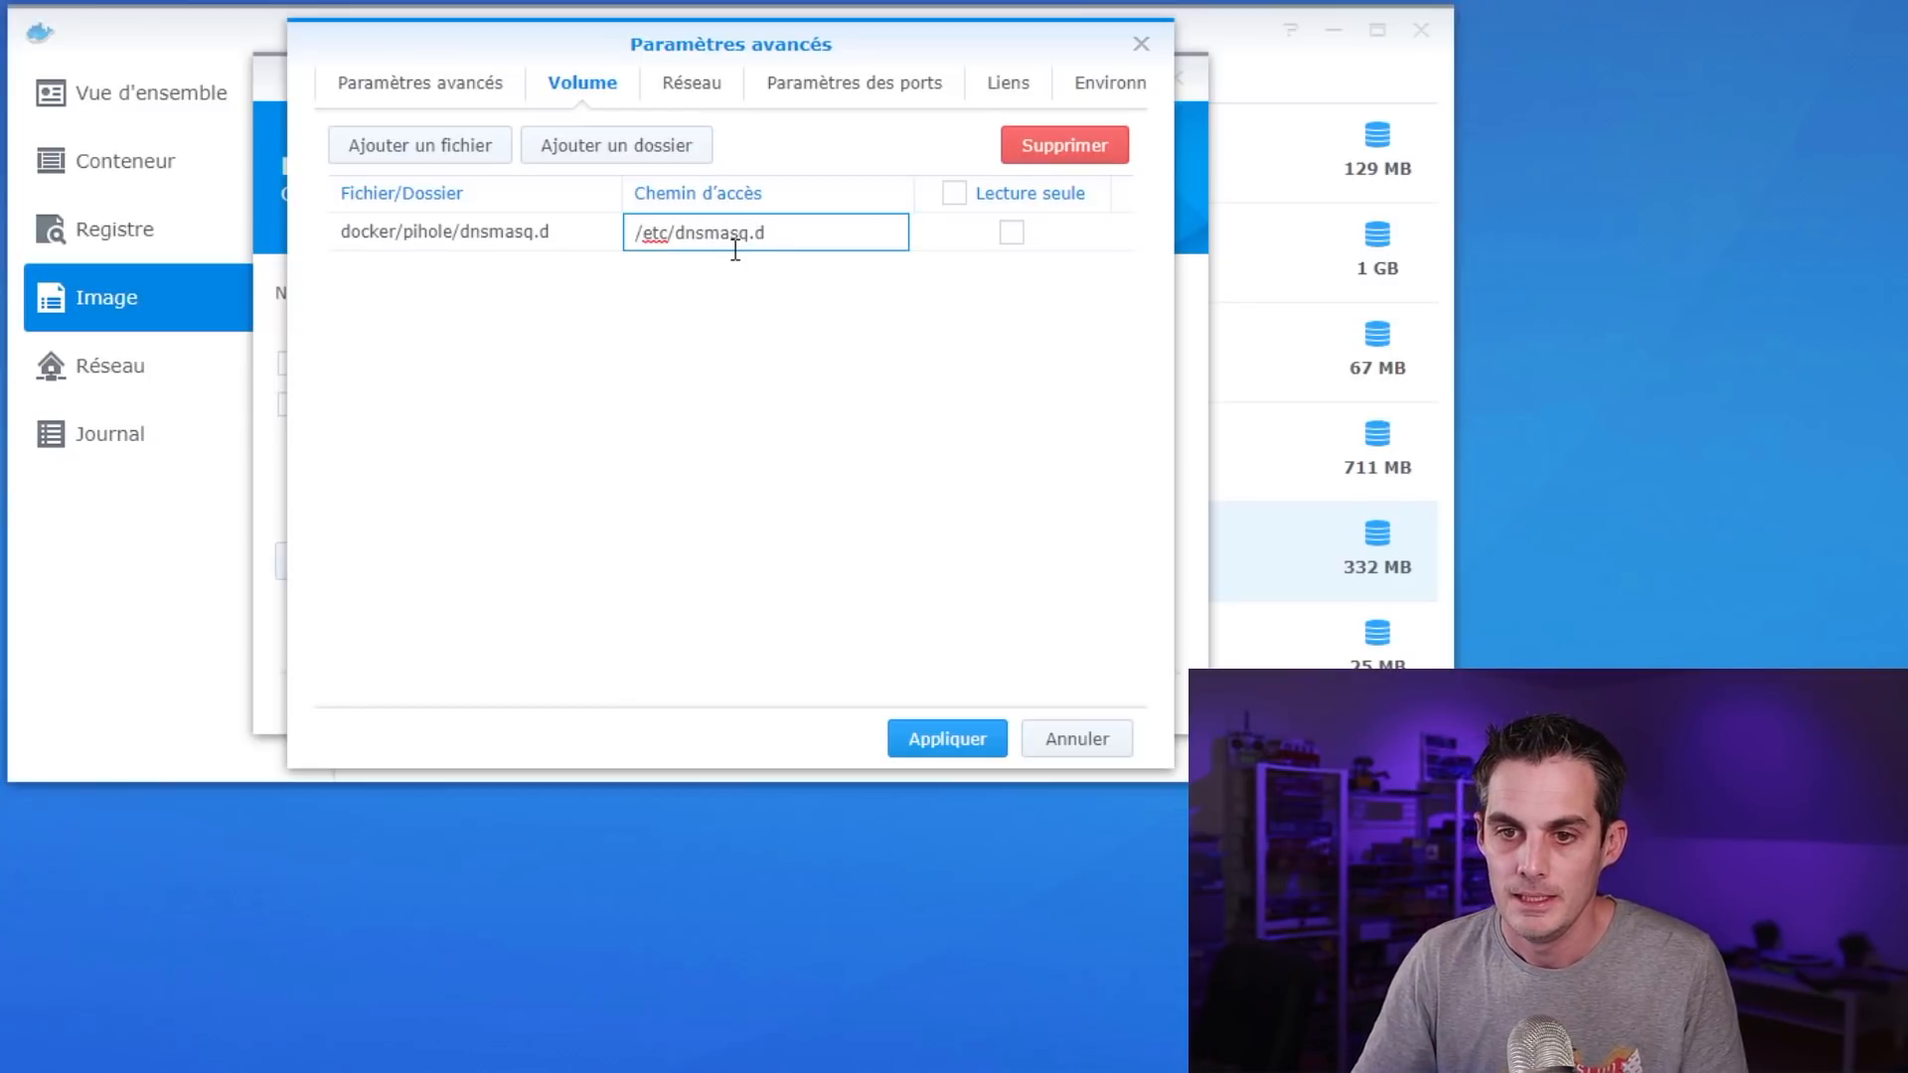
click(639, 151)
Add docker/pihole/pihole as a second volume with mount path /ect/pihole
click(639, 152)
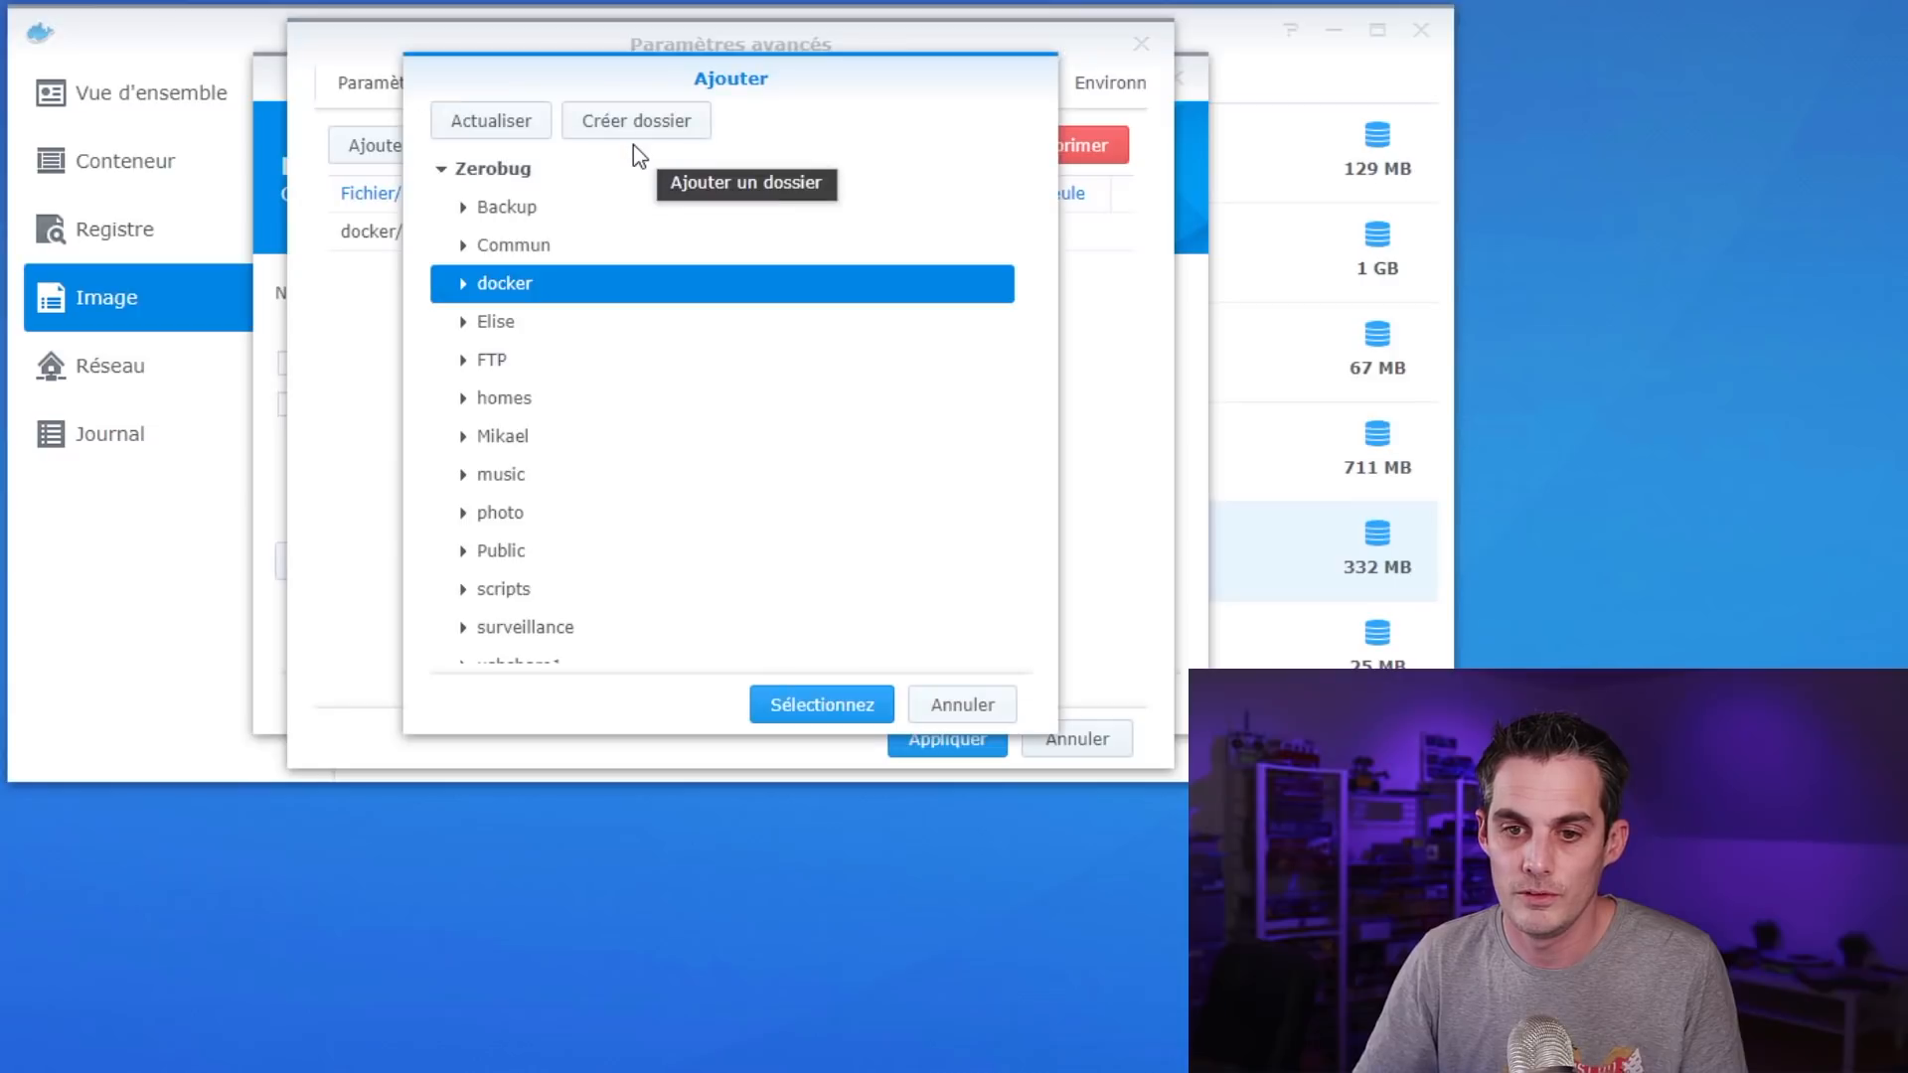
click(461, 287)
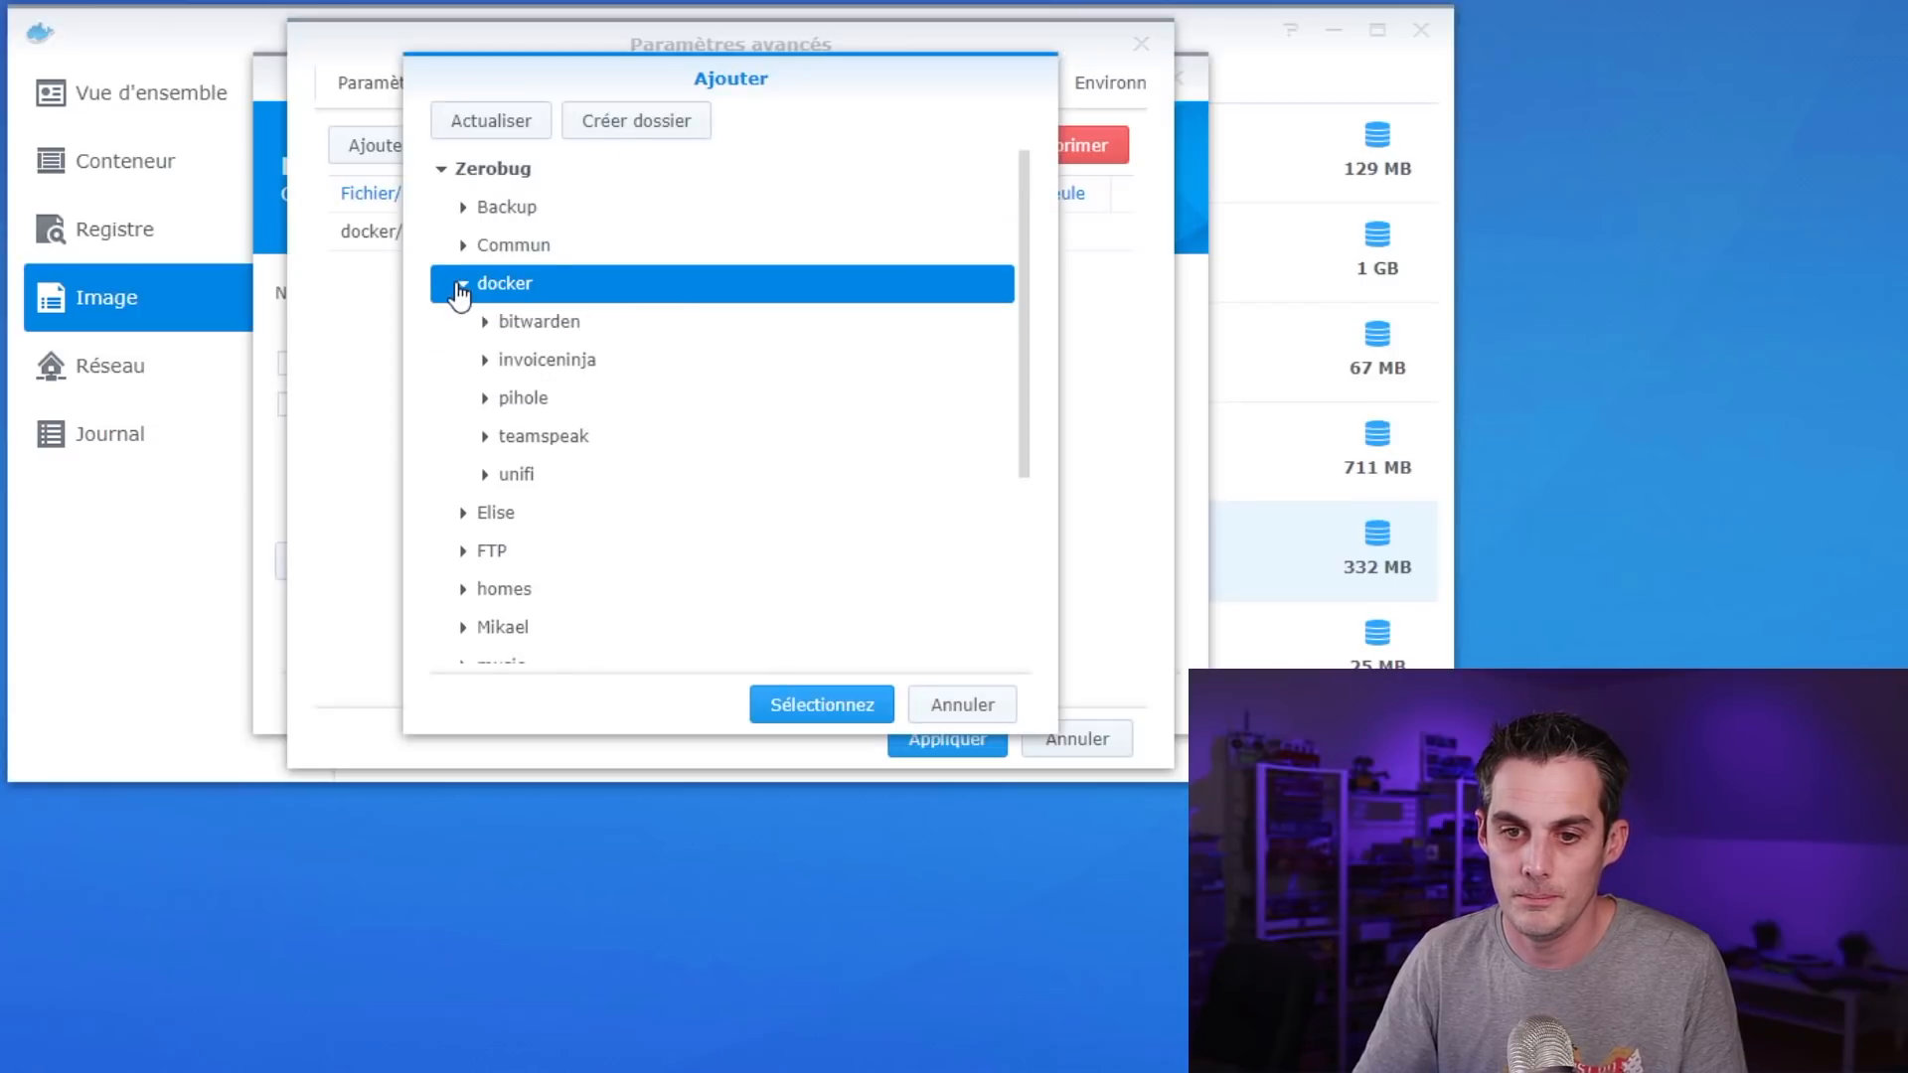
click(489, 403)
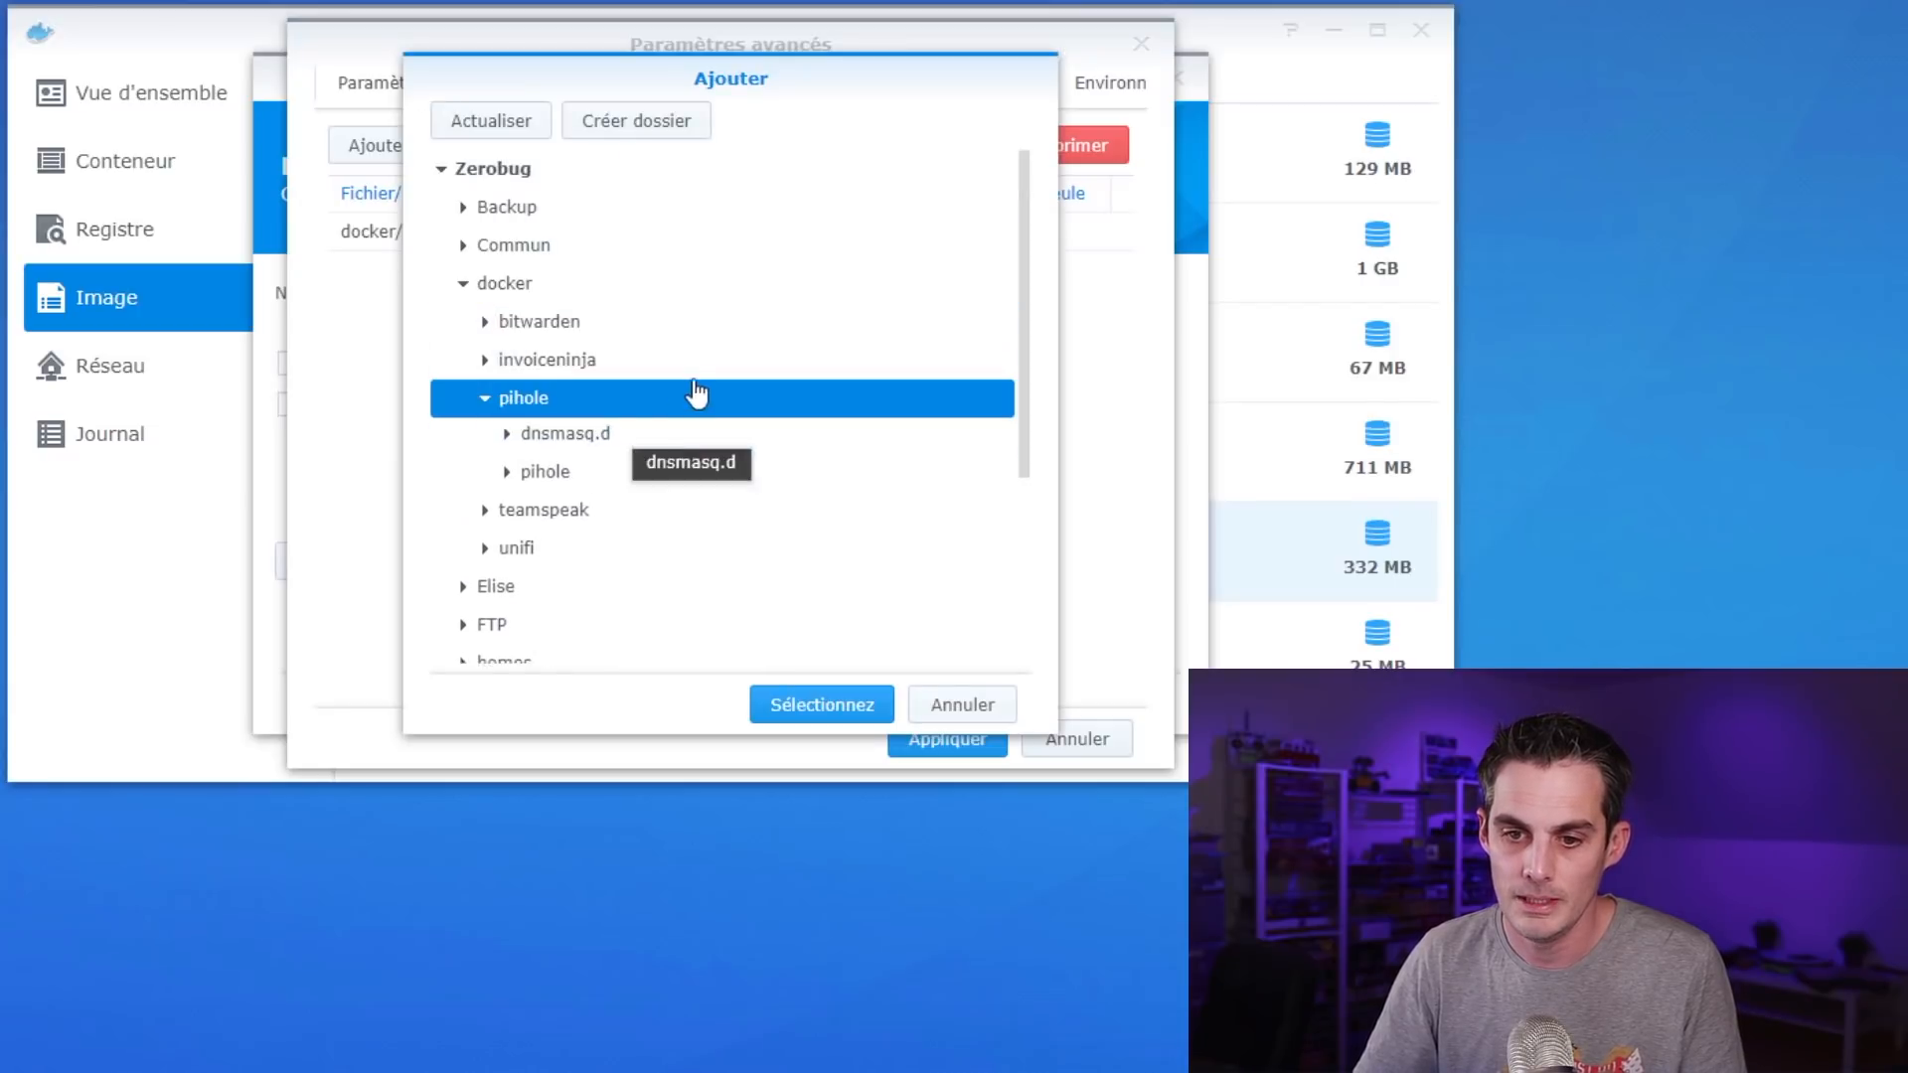
click(537, 474)
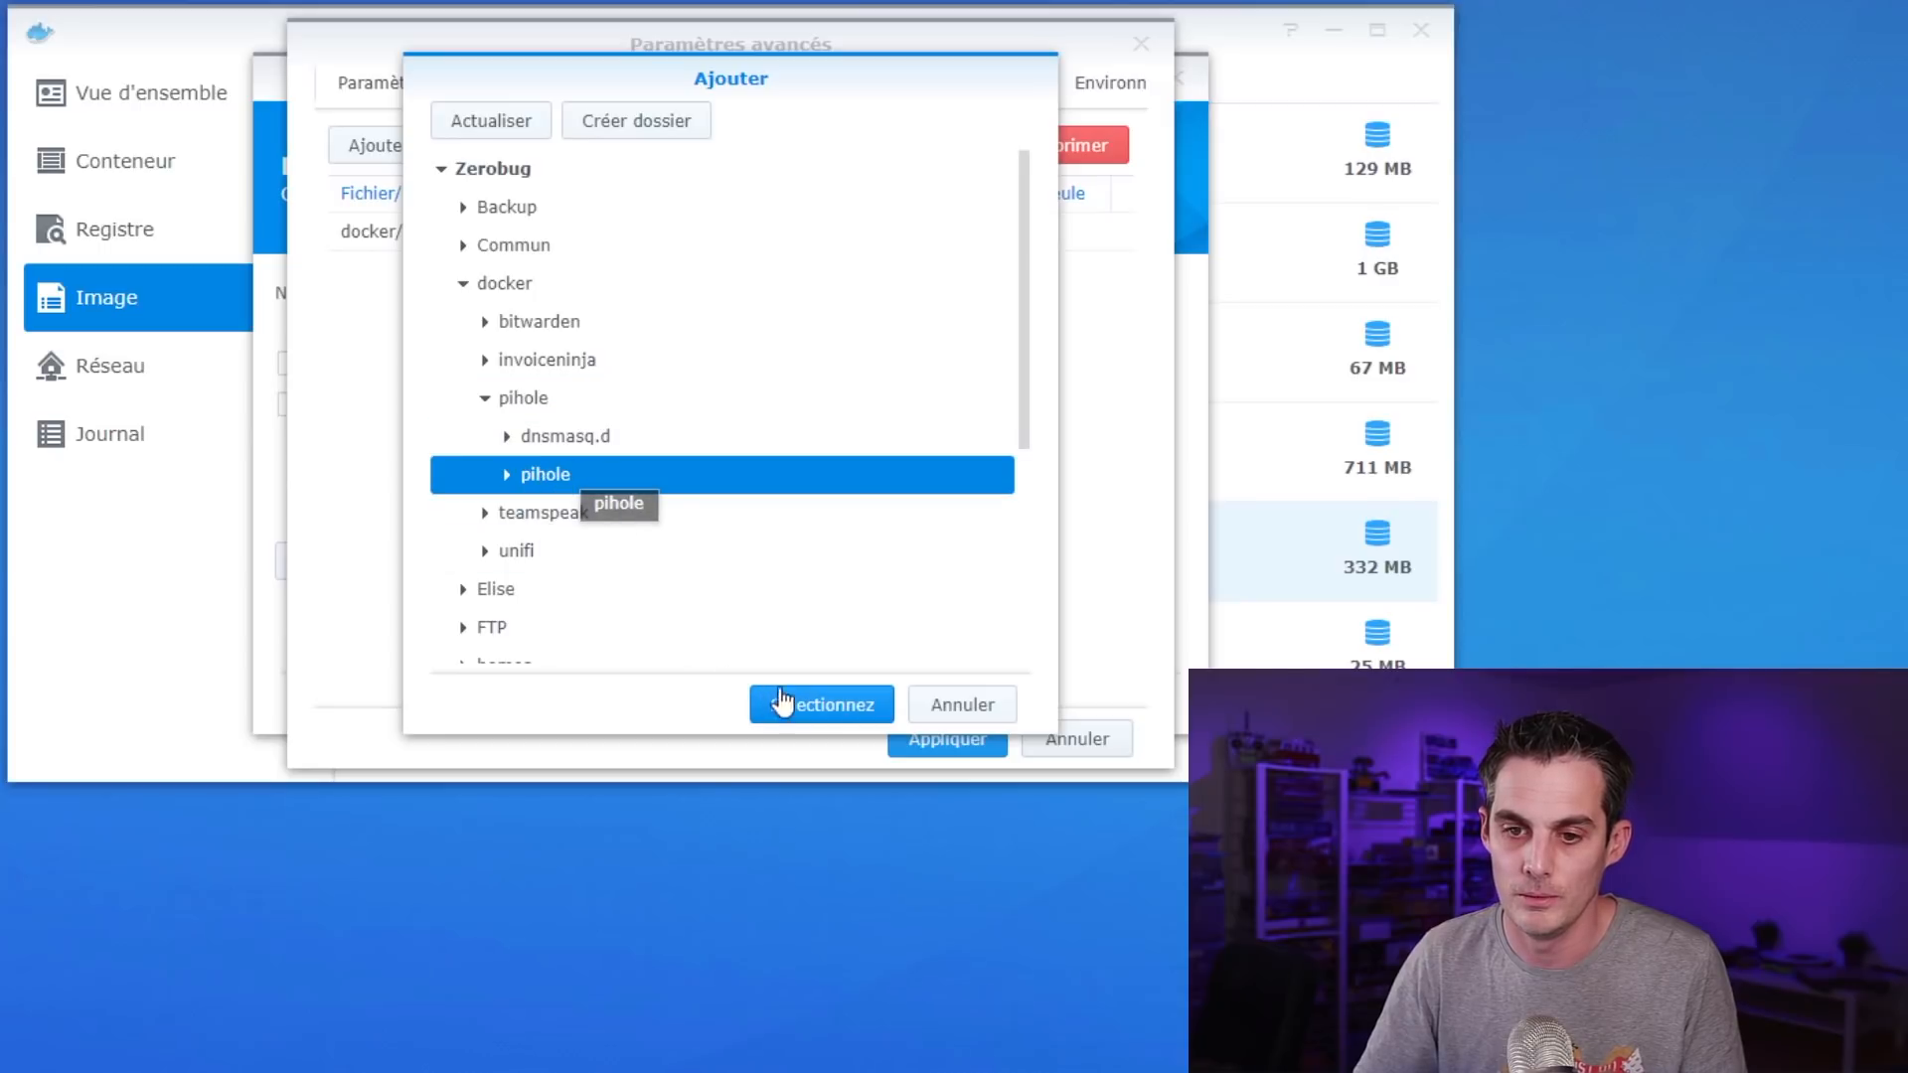
click(822, 712)
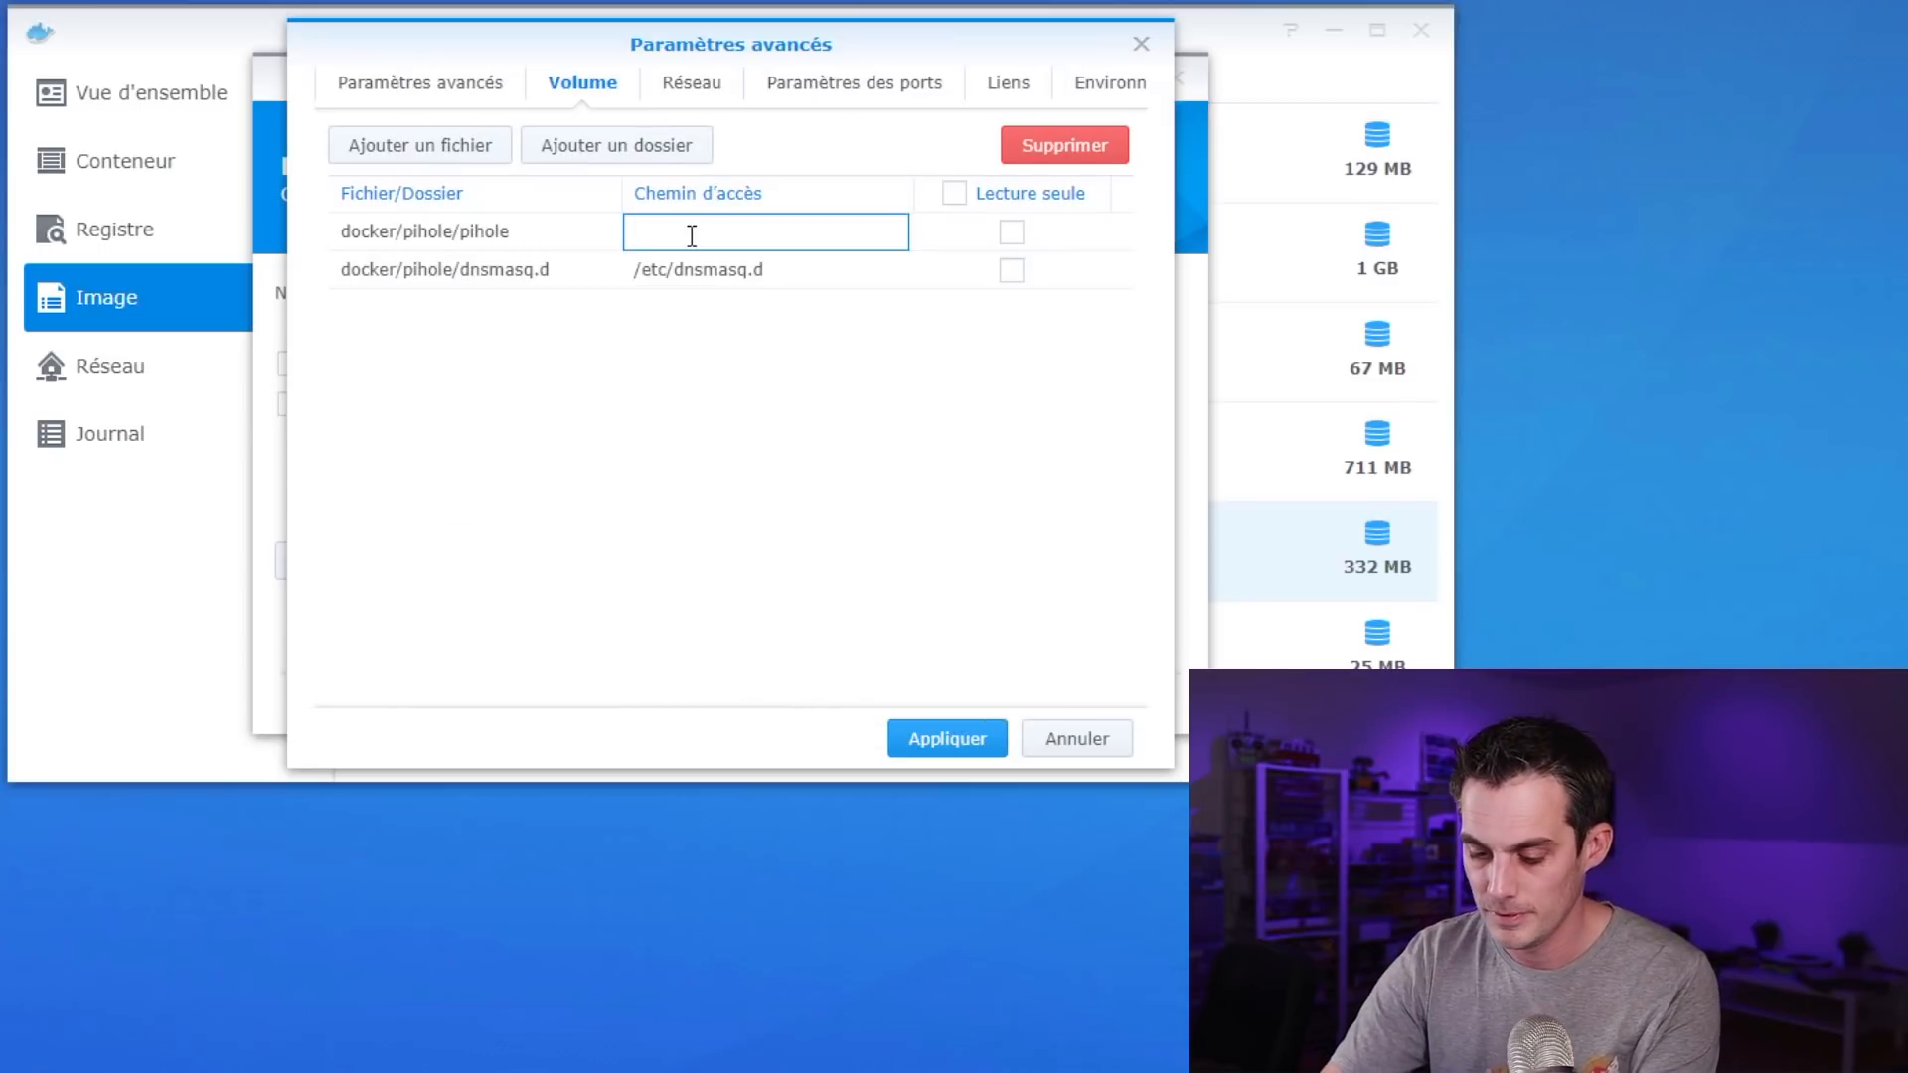
text(/ect/)
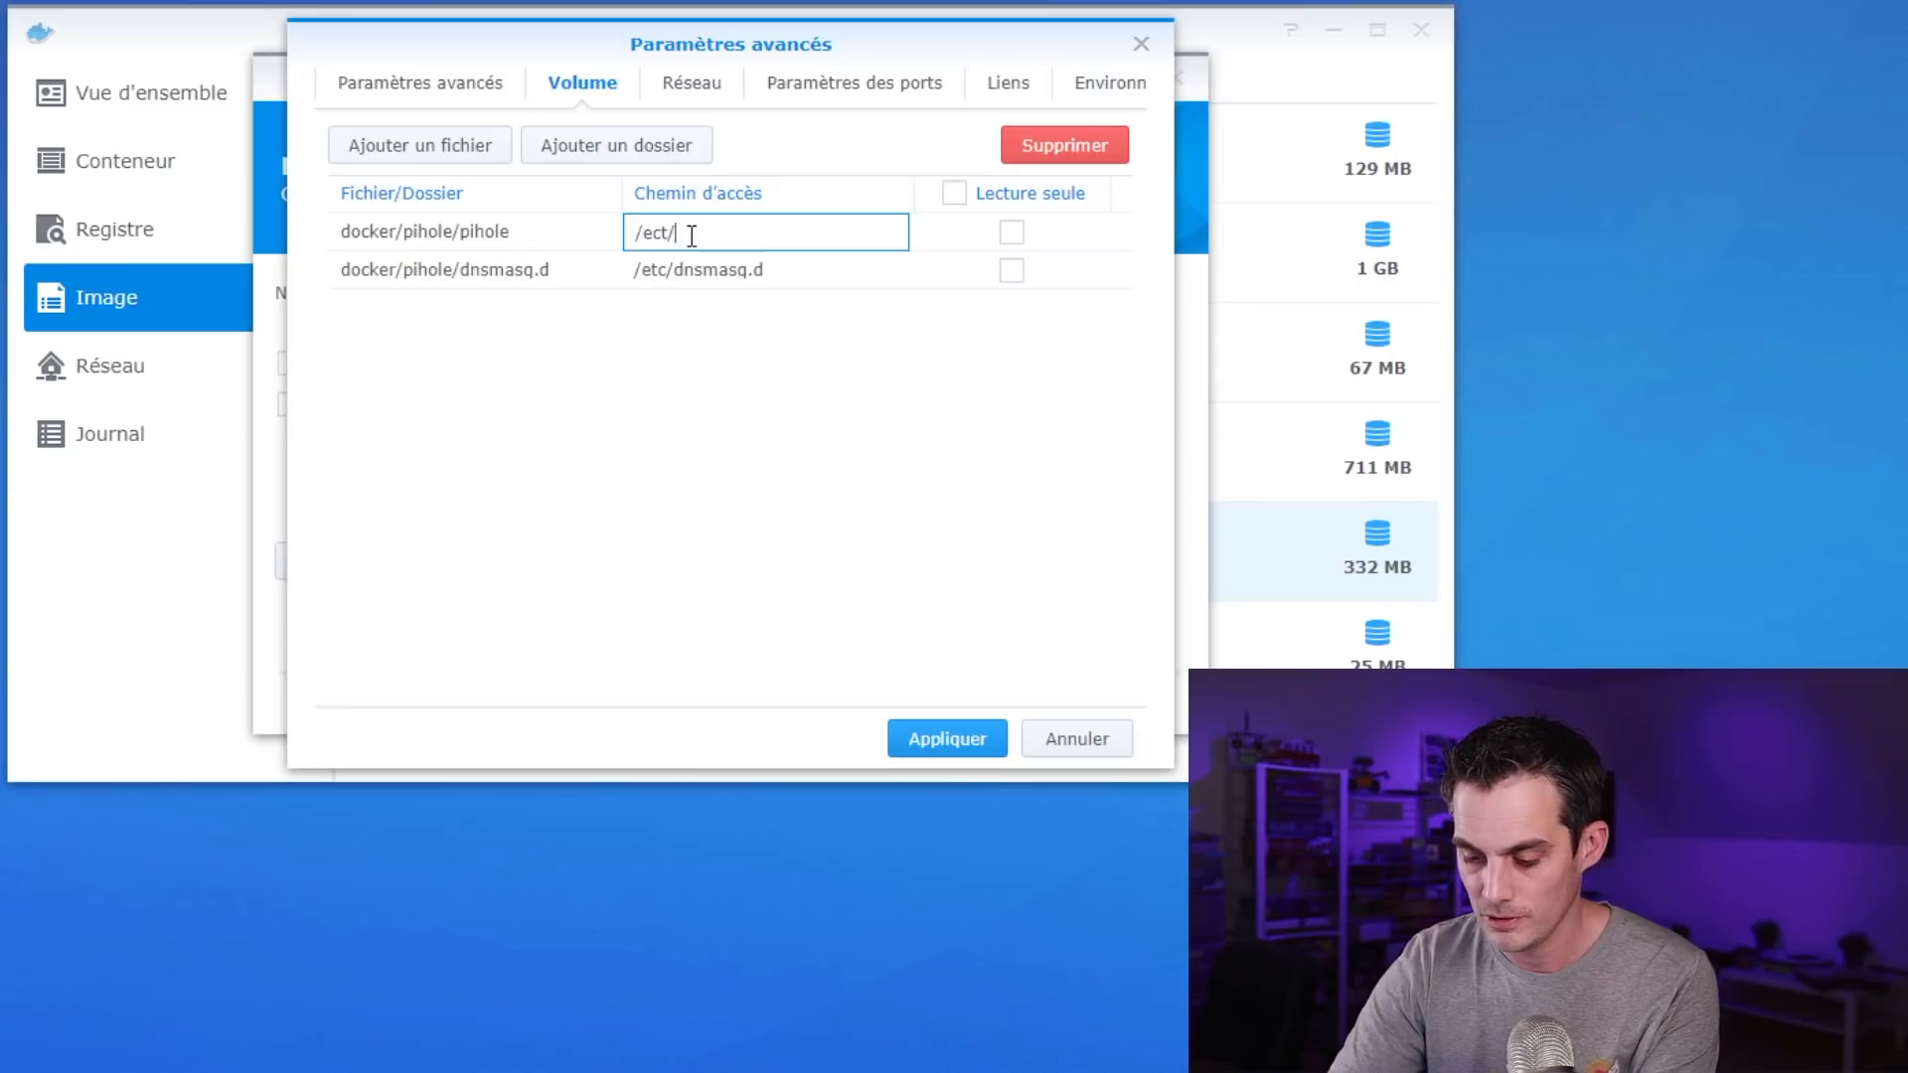
text(pihole)
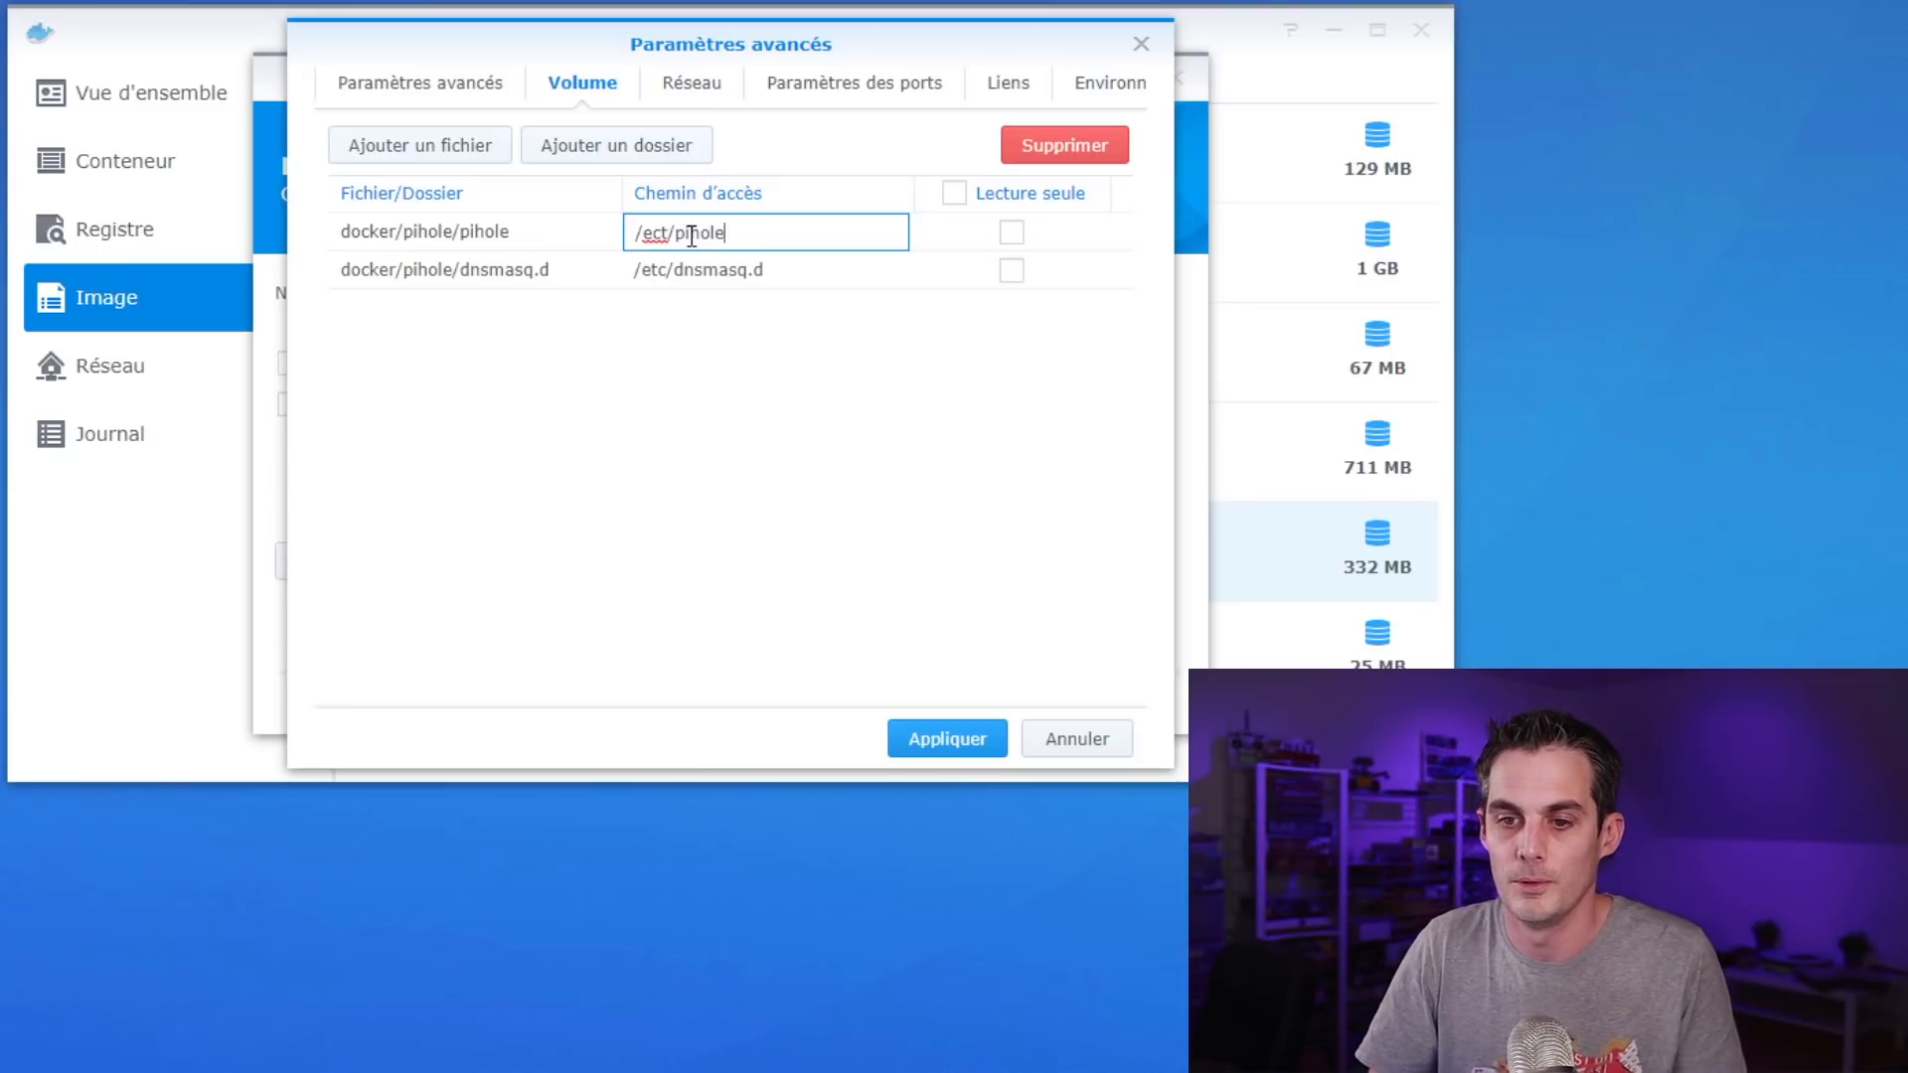
Check 'Utiliser le même réseau que Docker Host' for the pihole container's network
click(705, 84)
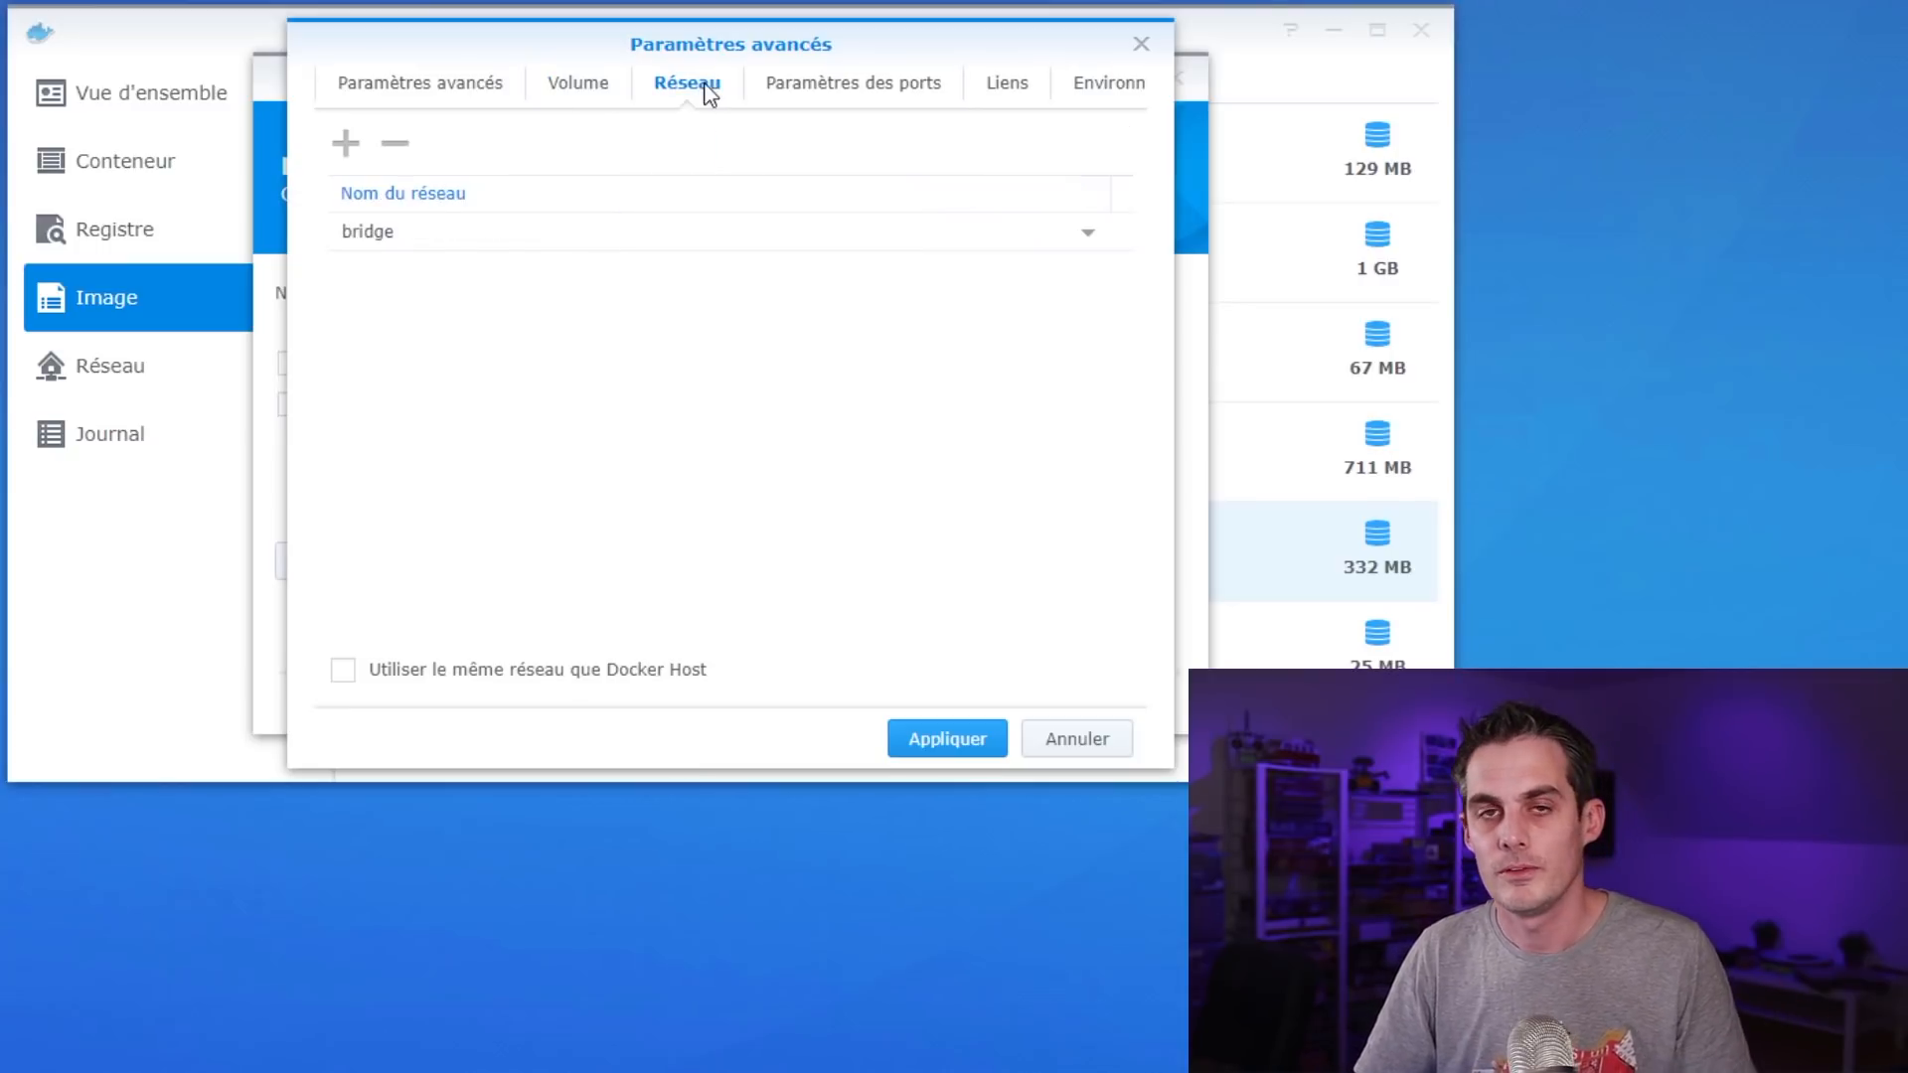
click(801, 242)
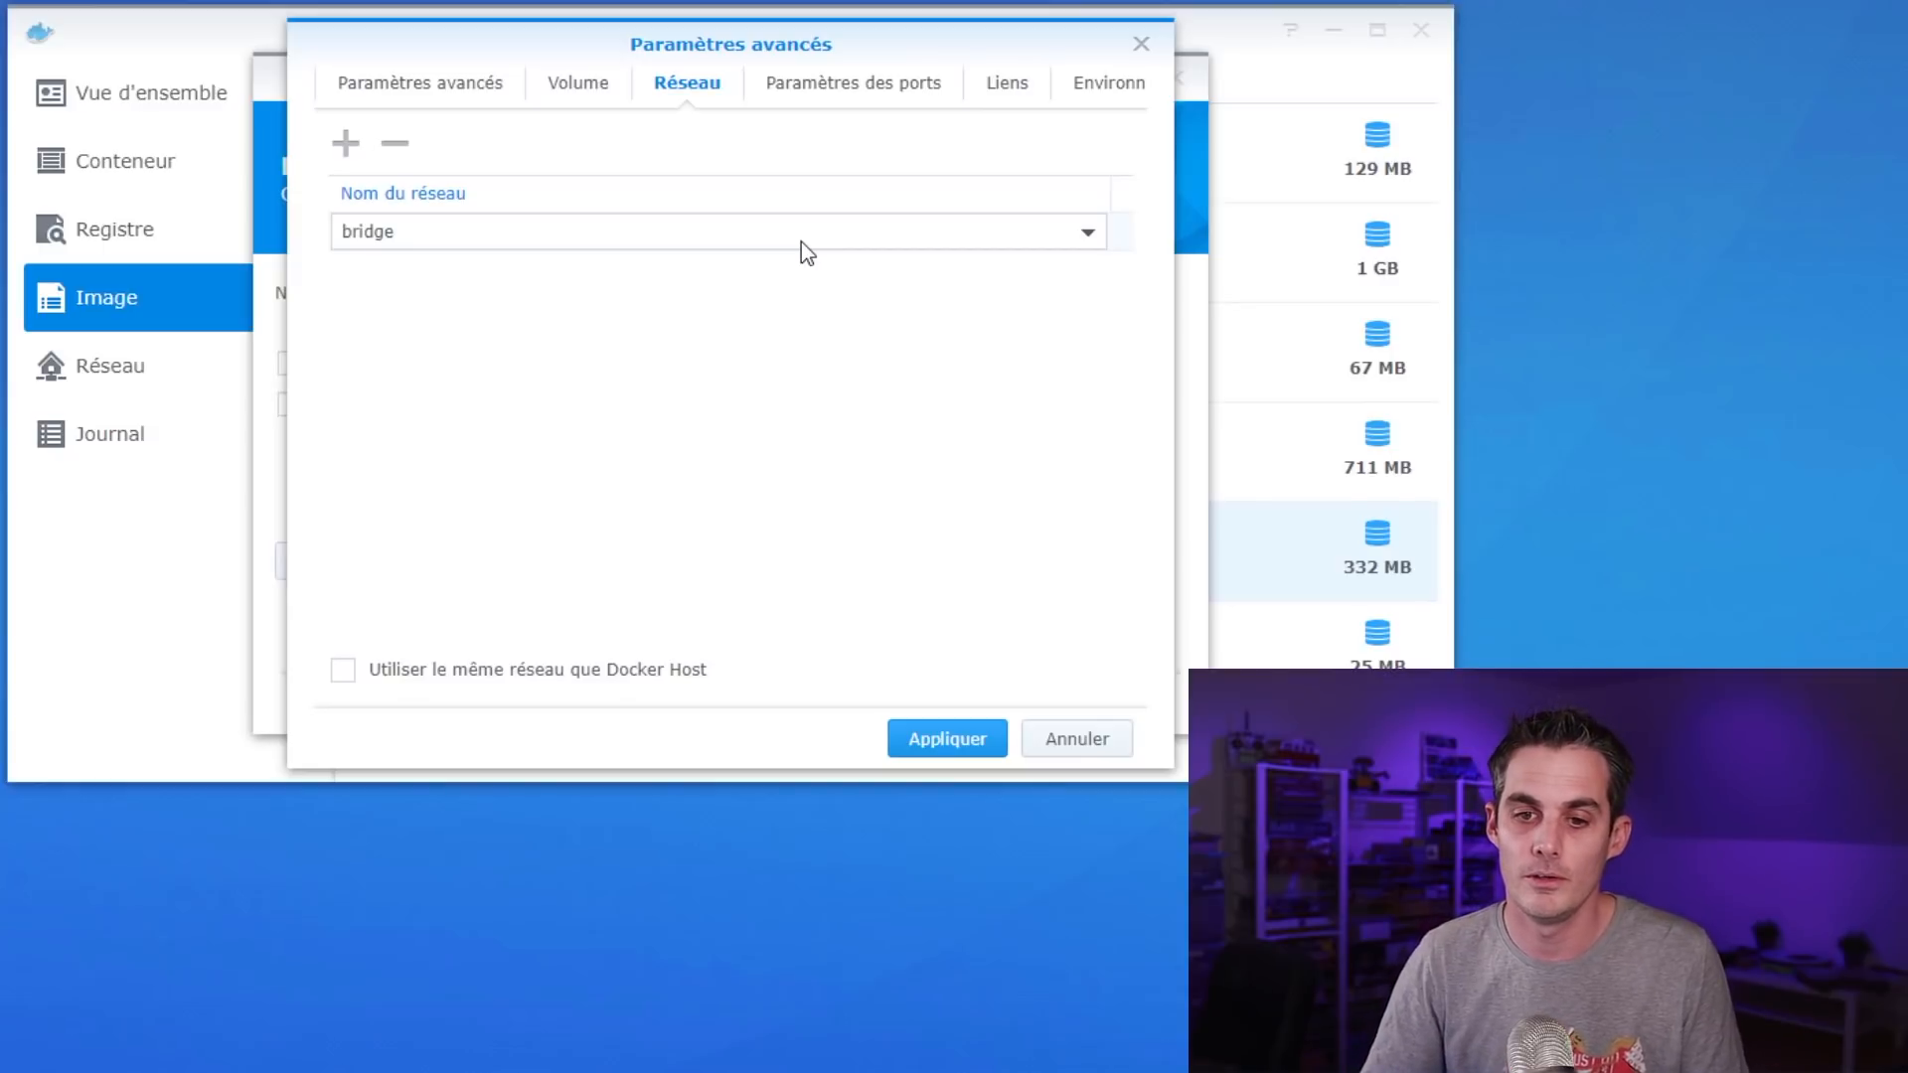
click(621, 669)
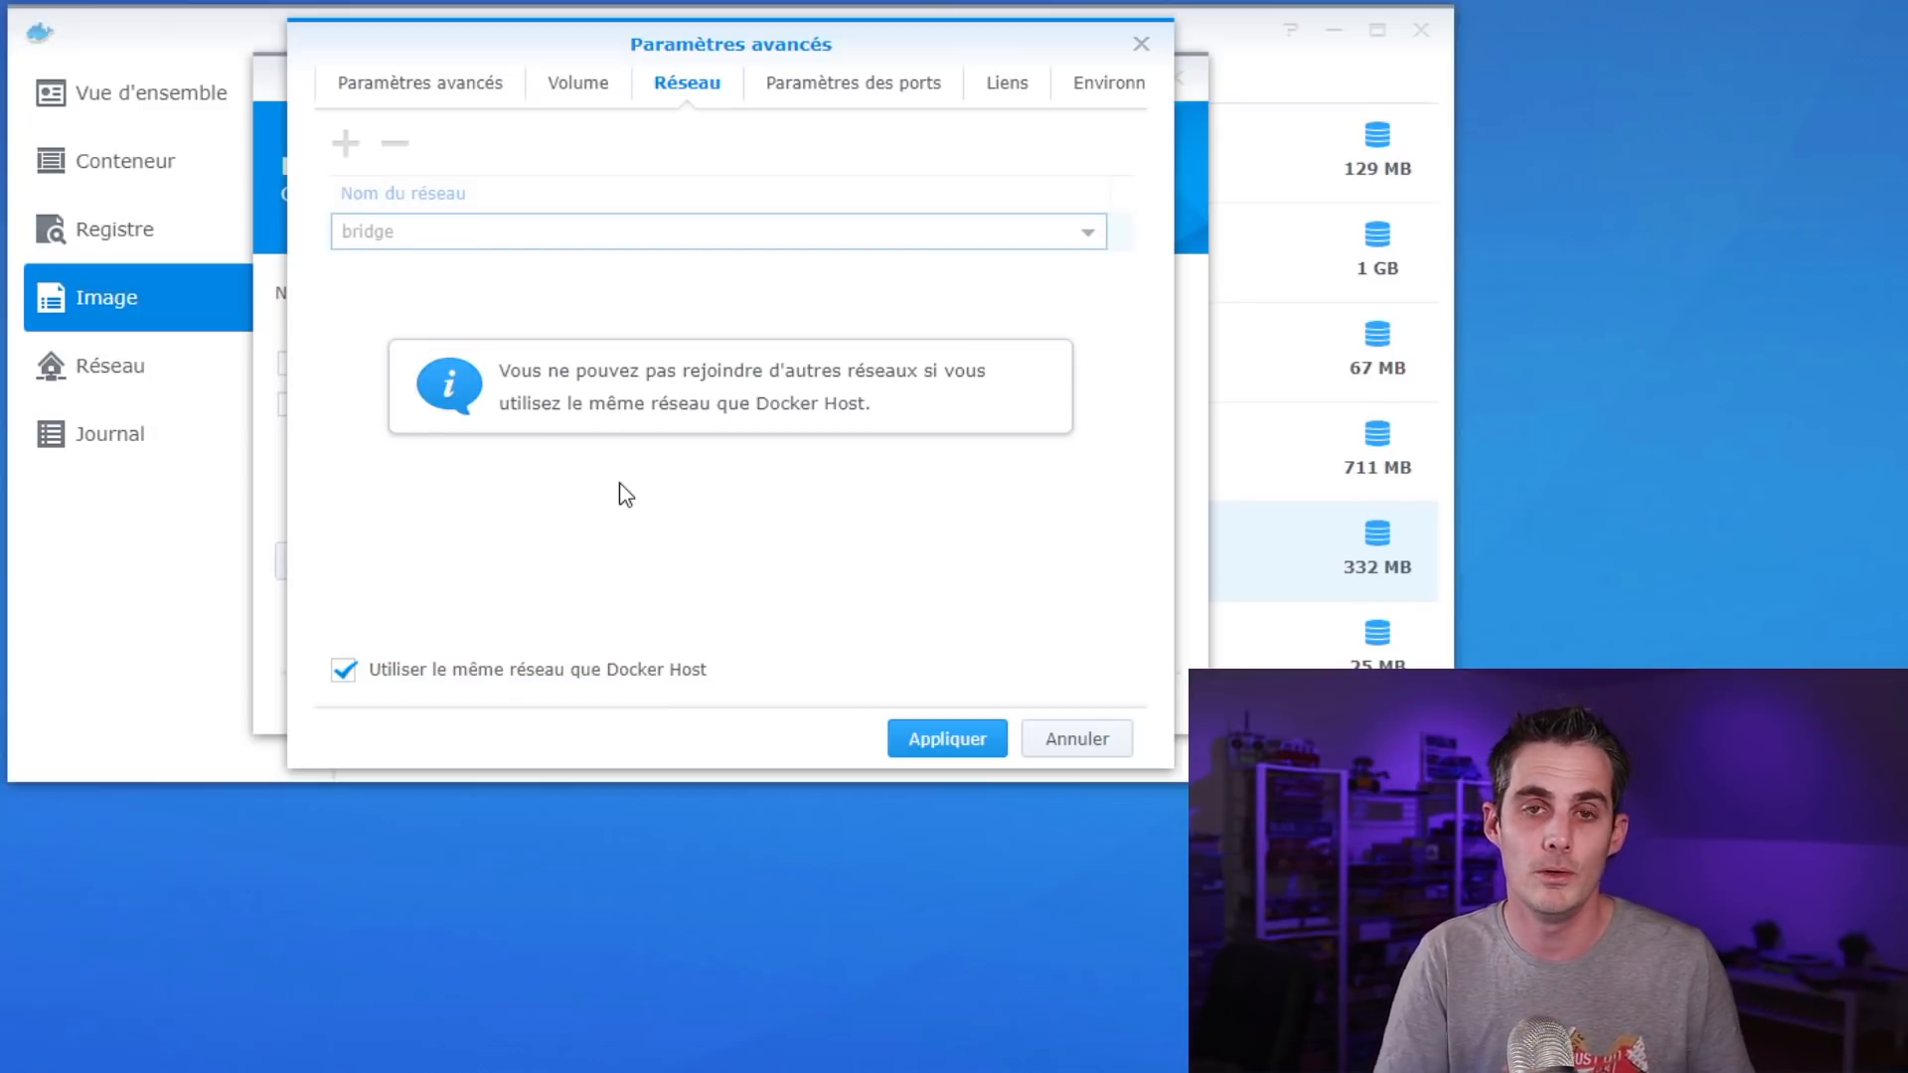
click(560, 669)
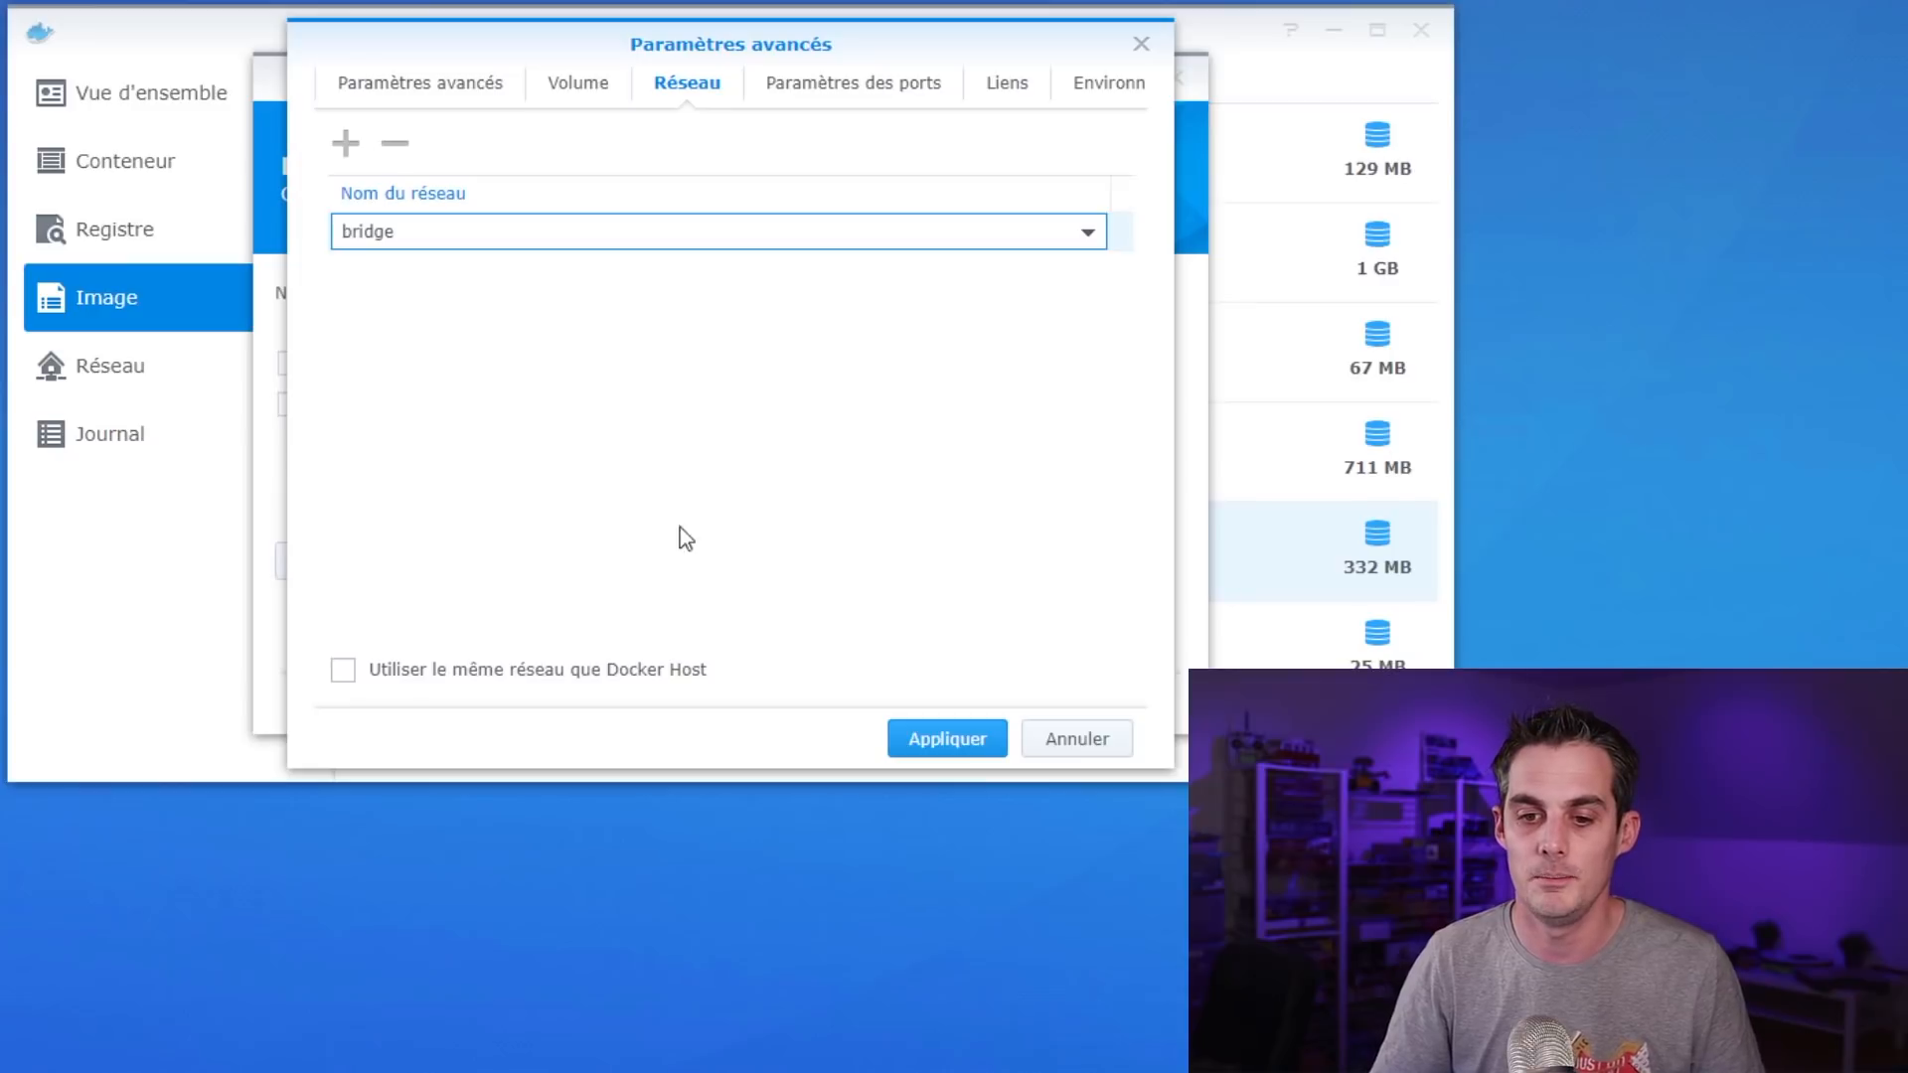
click(584, 669)
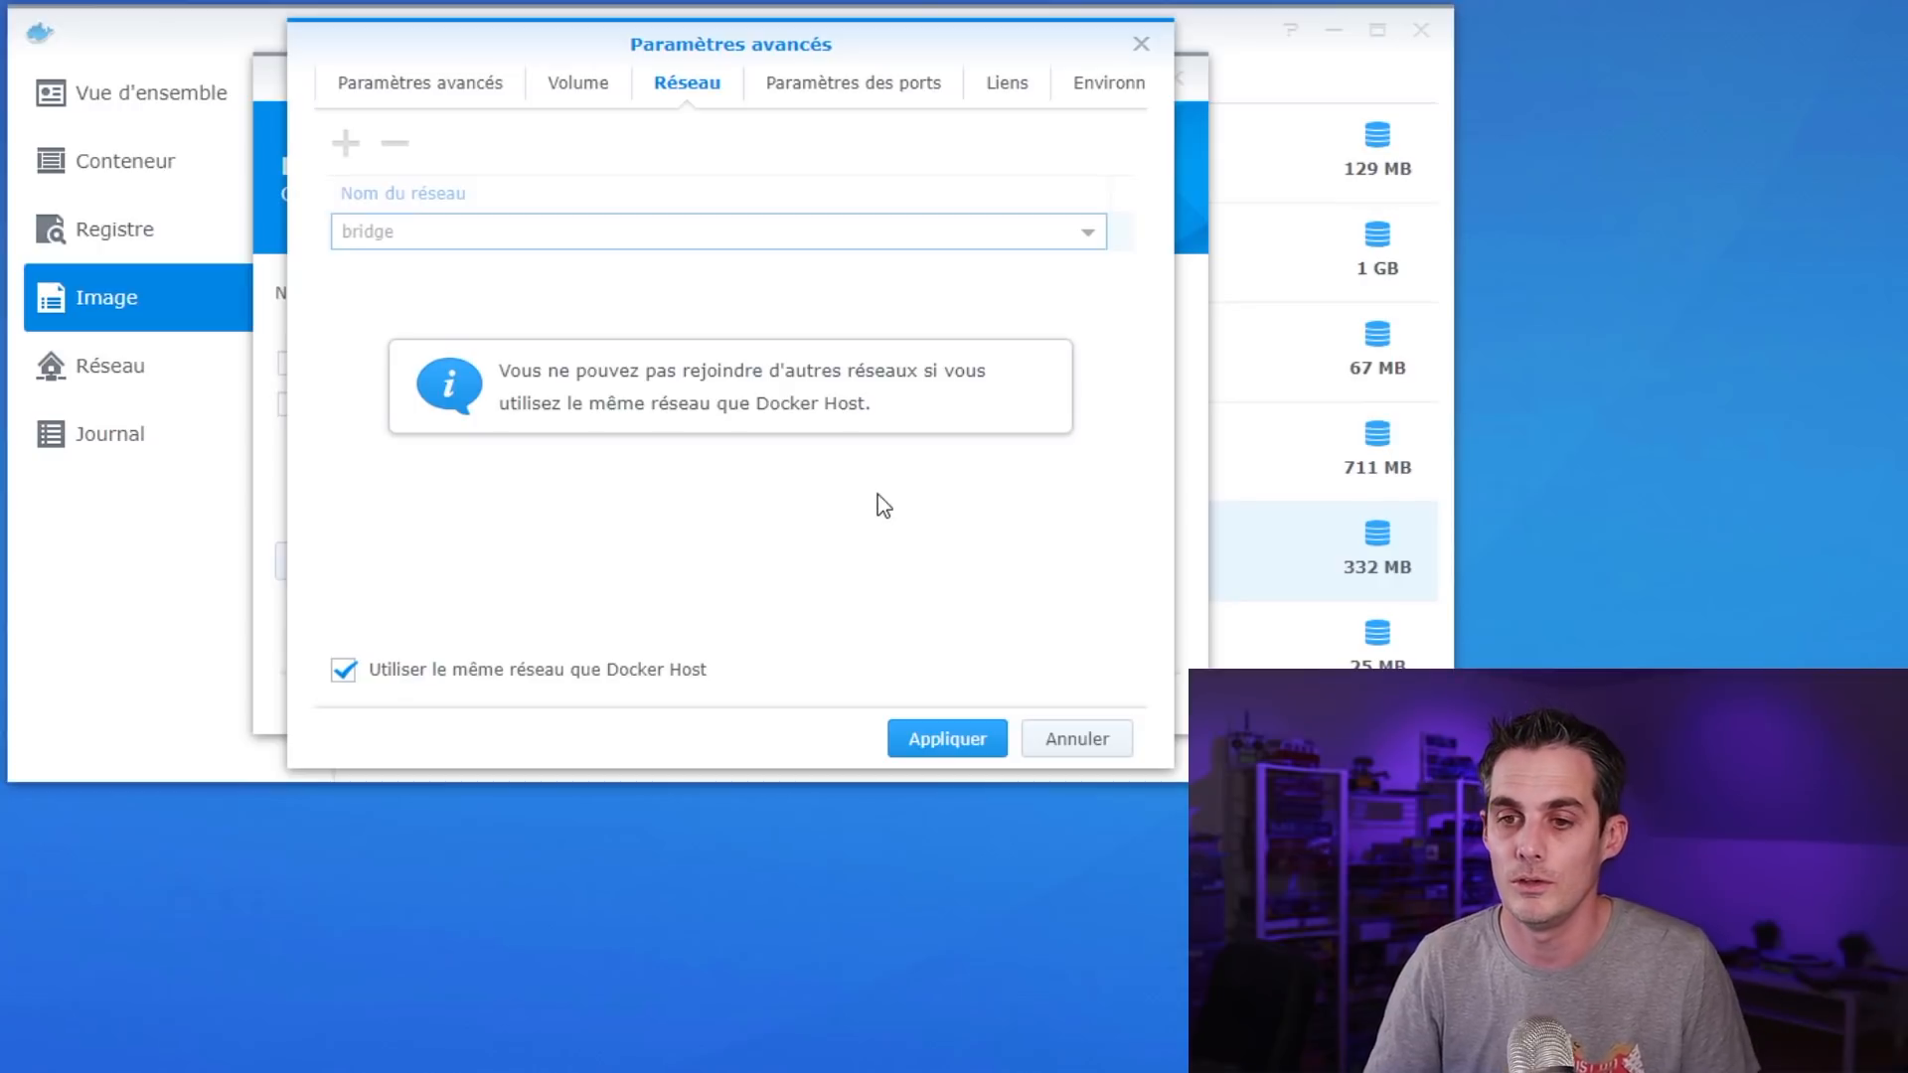
click(897, 102)
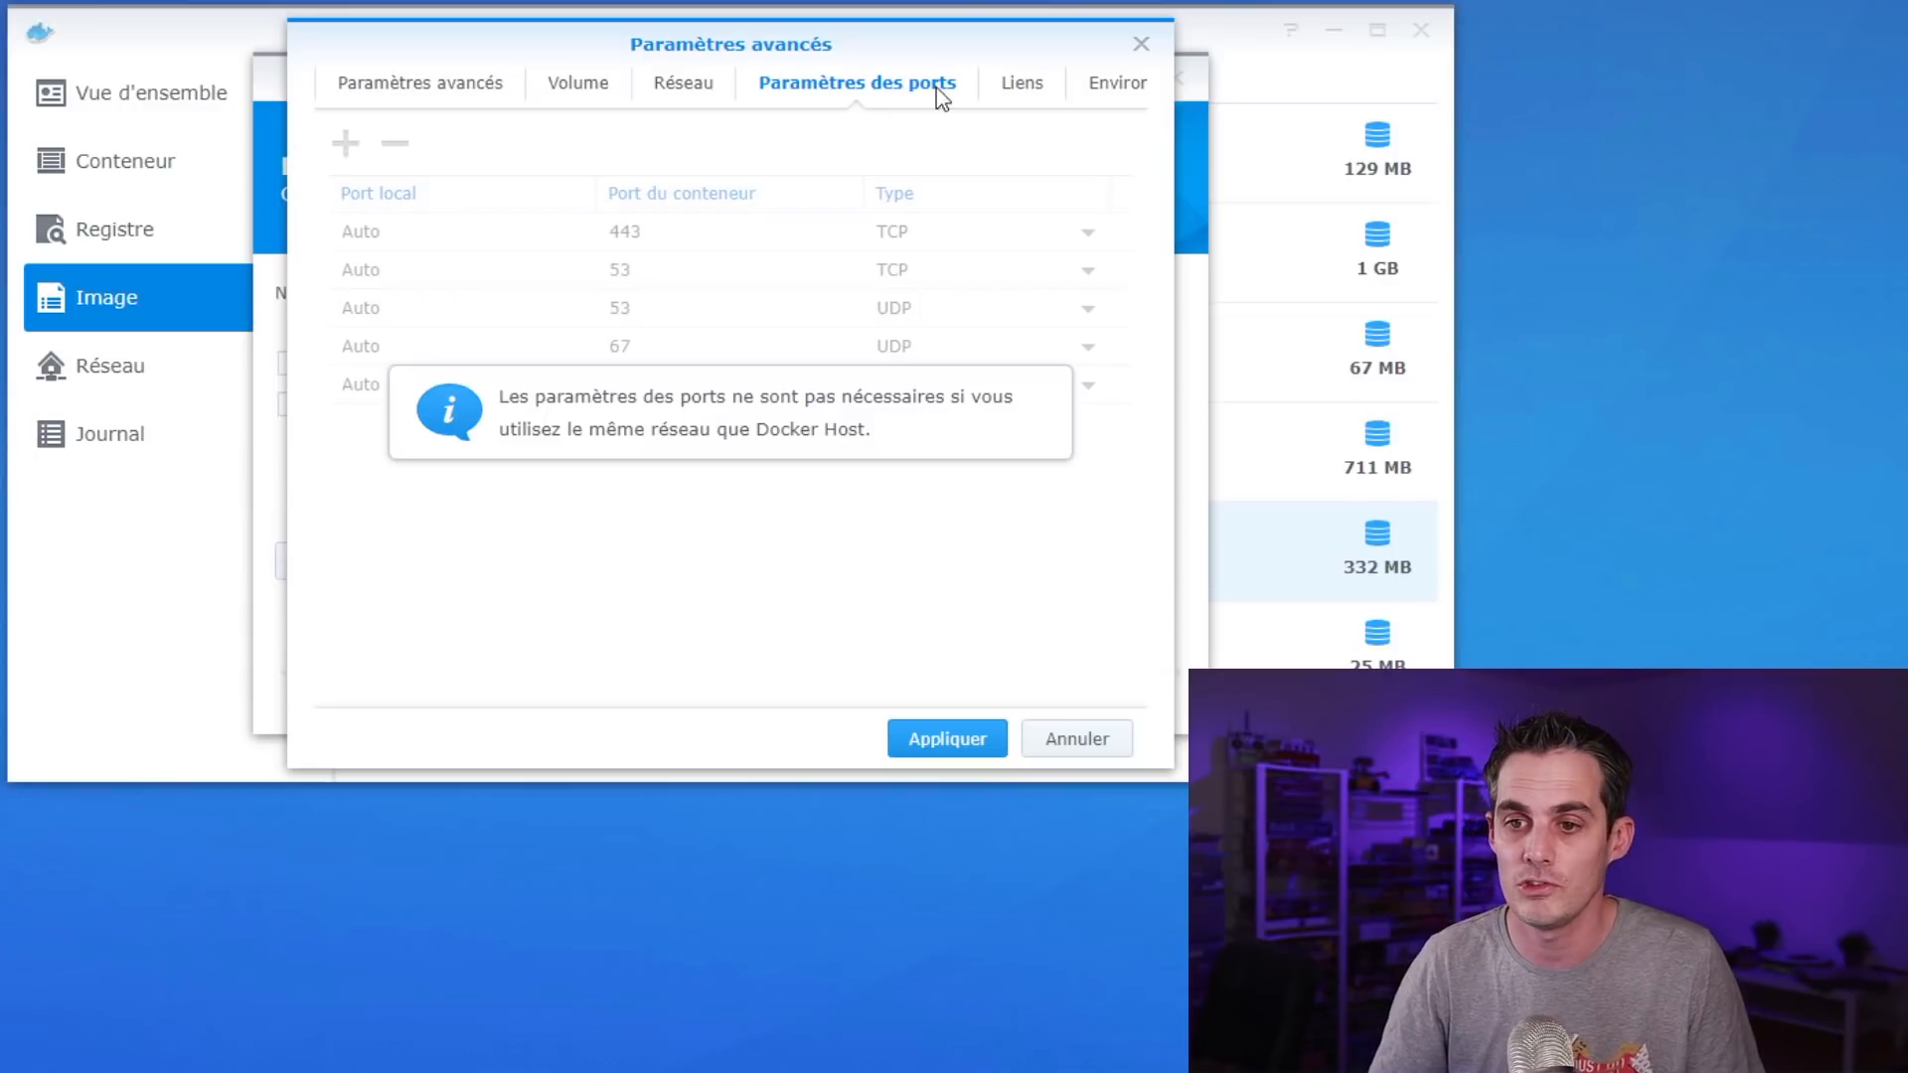
click(1024, 94)
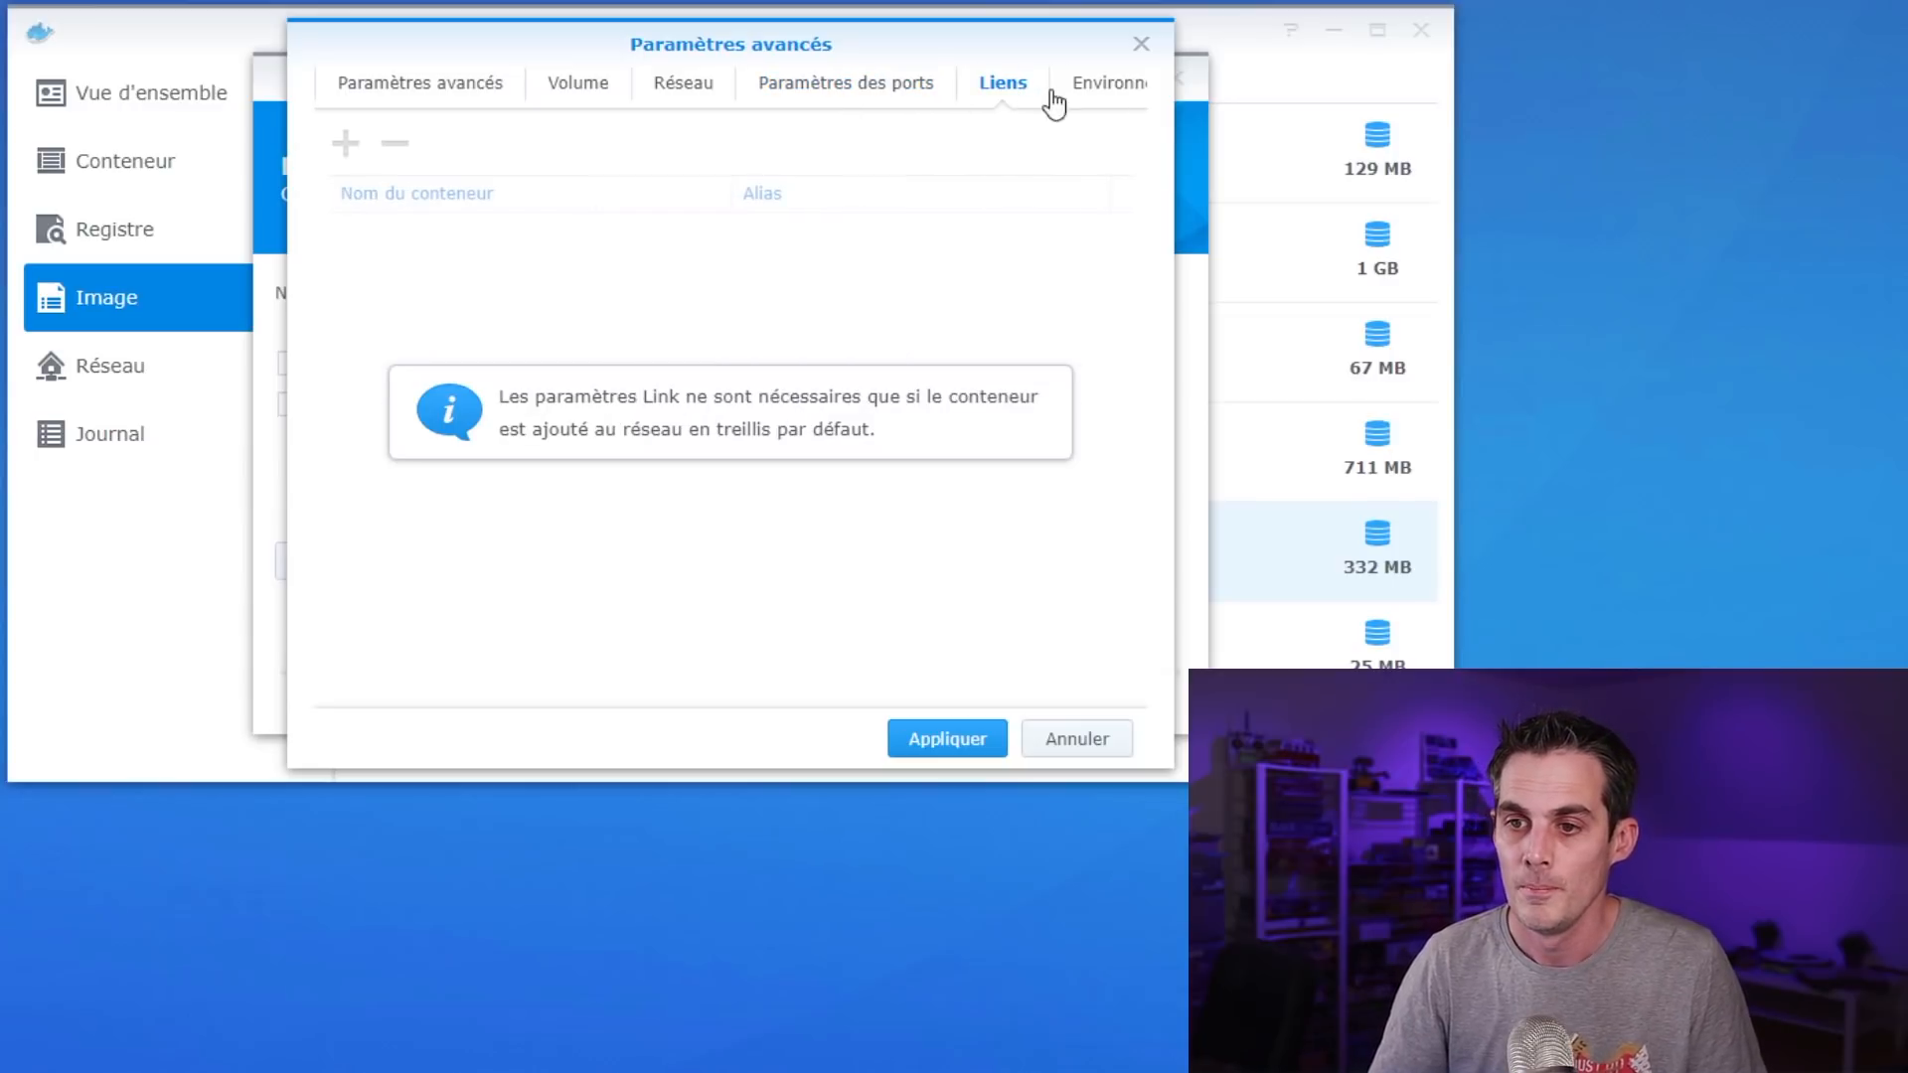
click(1093, 87)
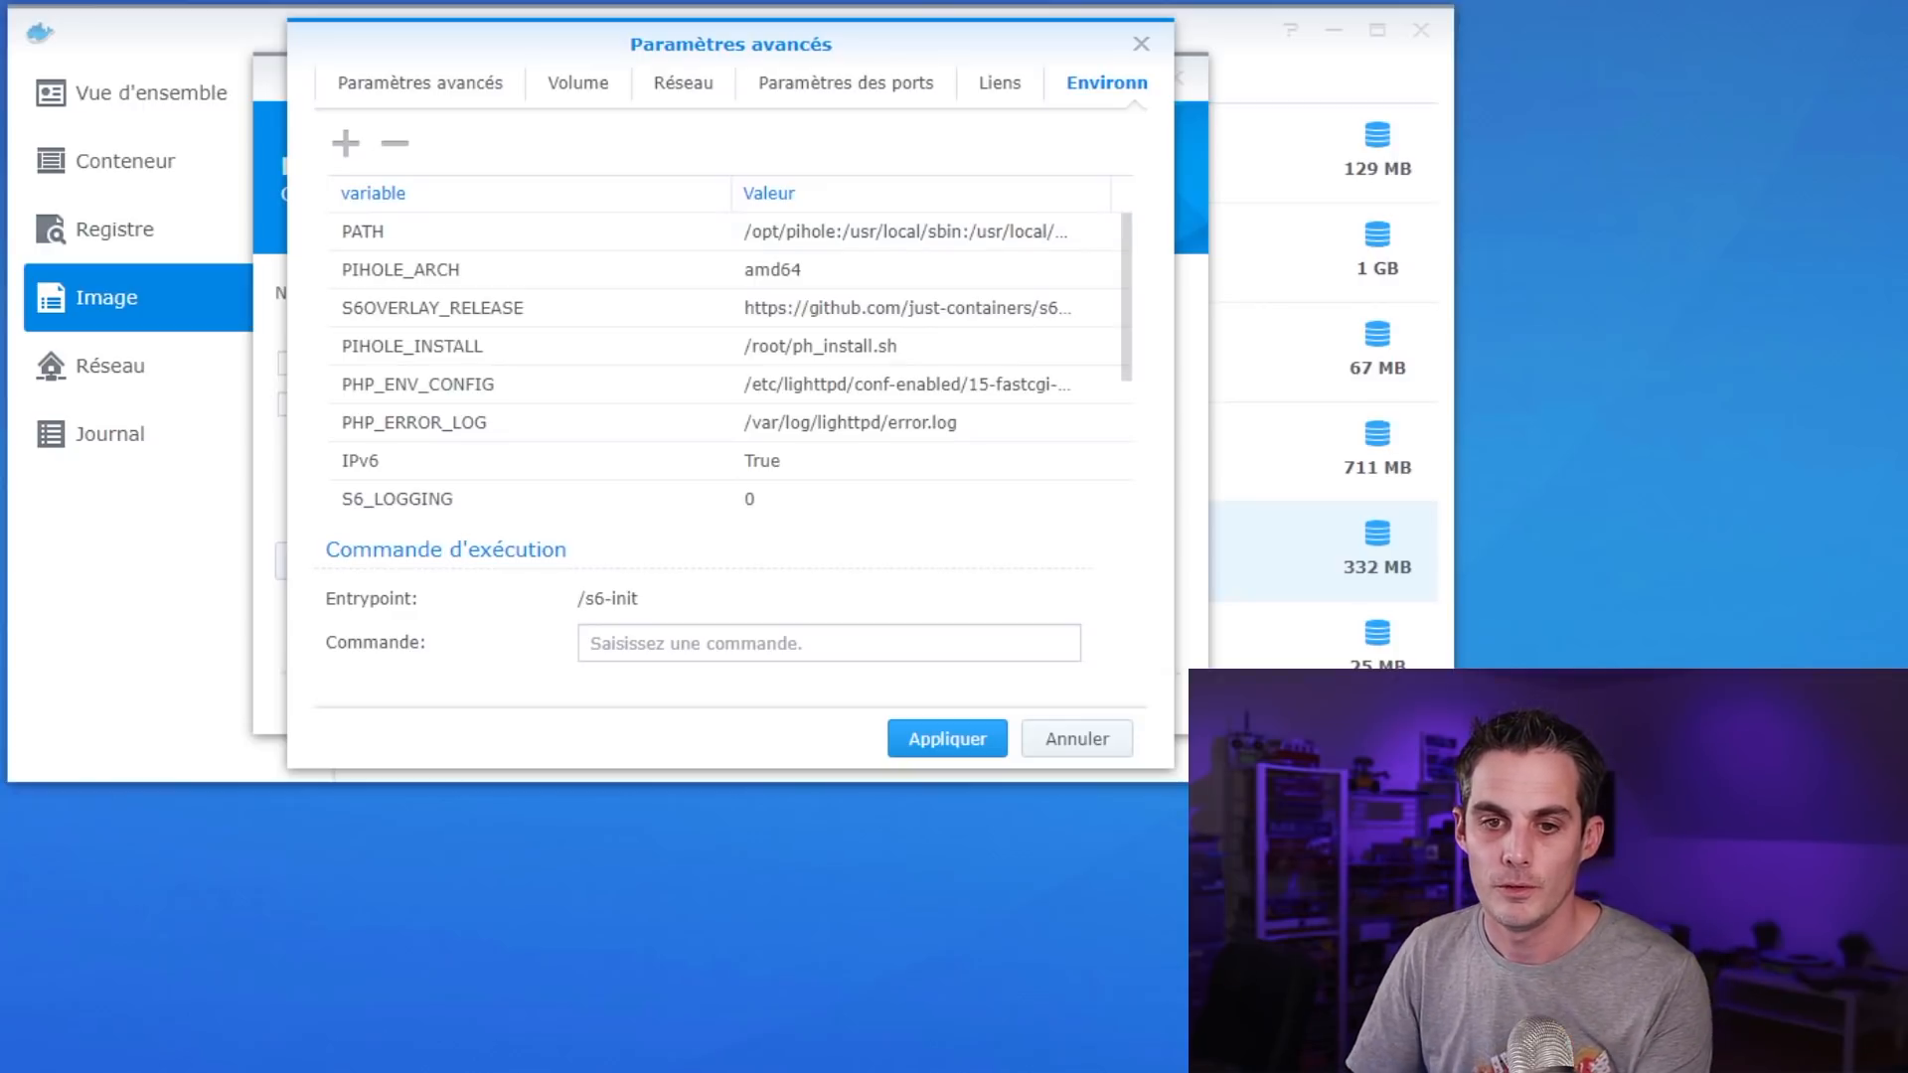
Add a WEBPASSWORD environment variable with the admin password as its value
click(346, 143)
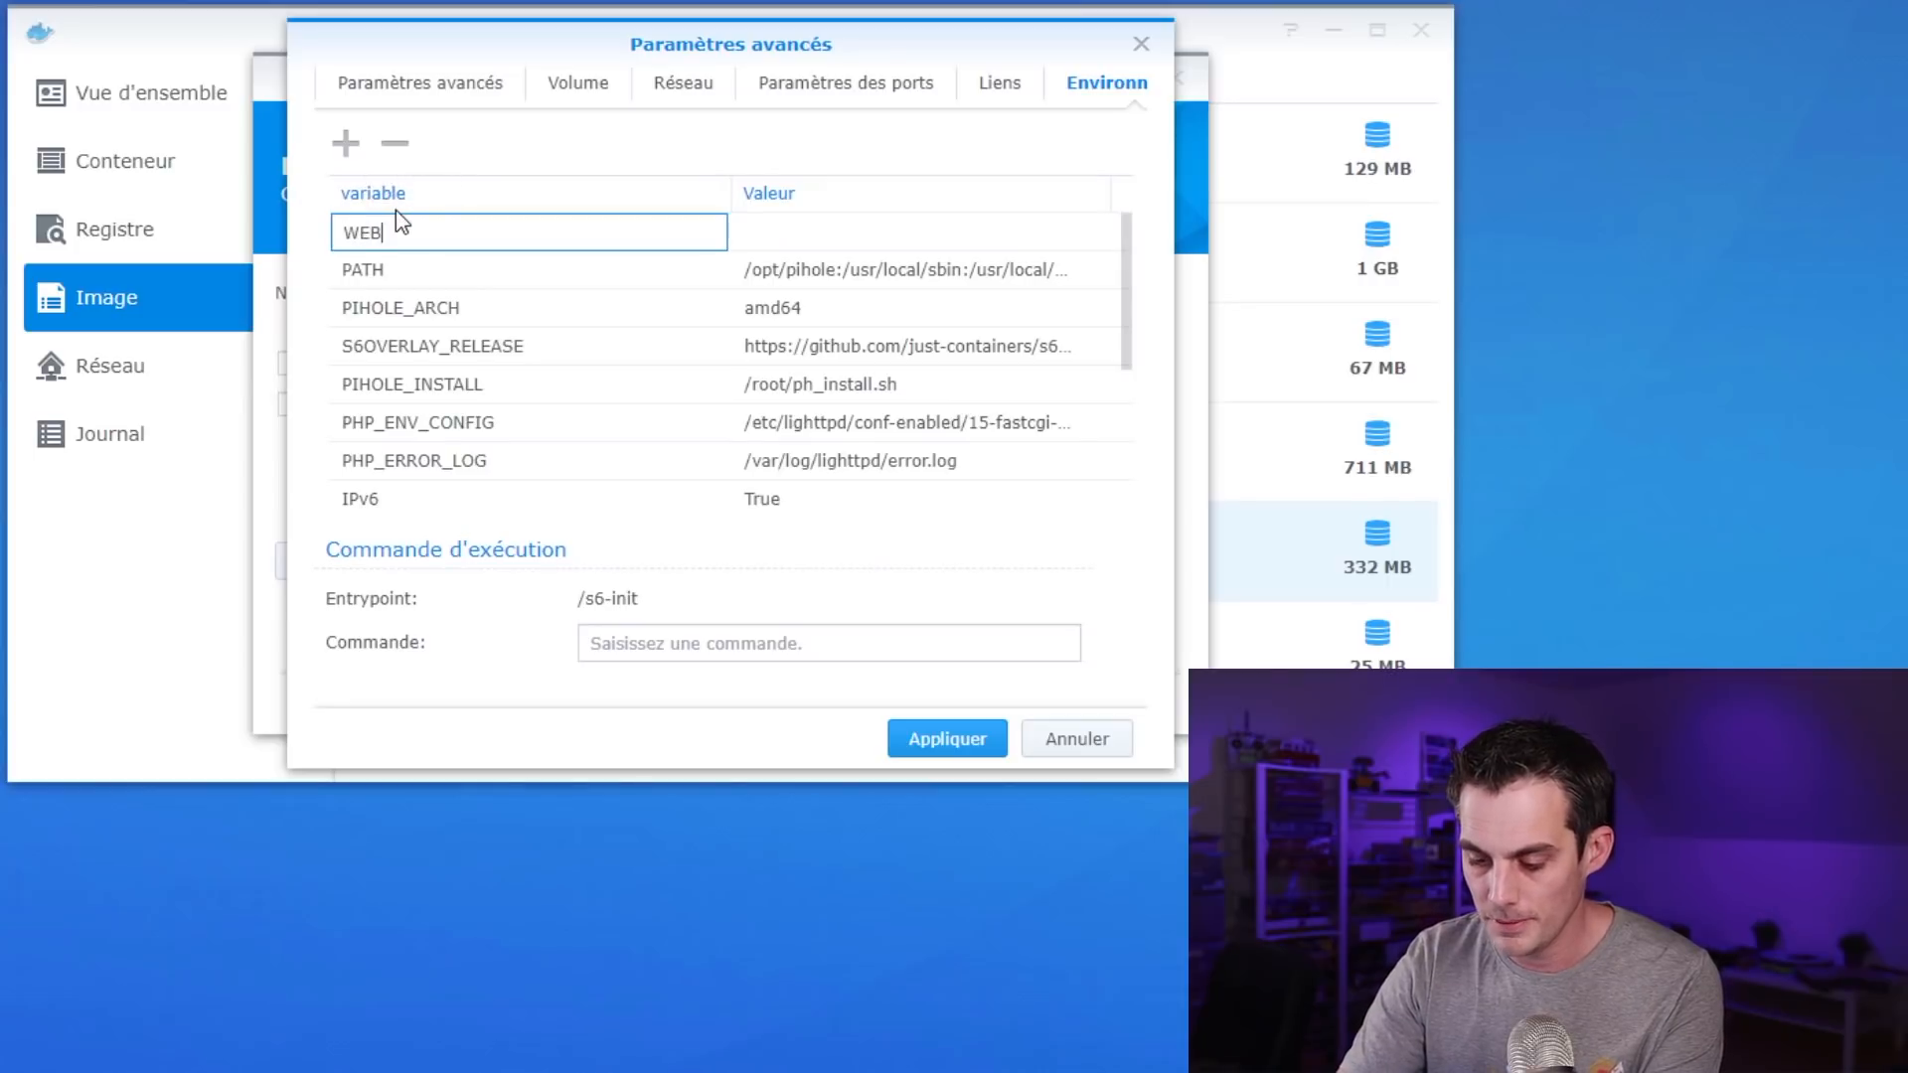
text(WEBPASSWORD)
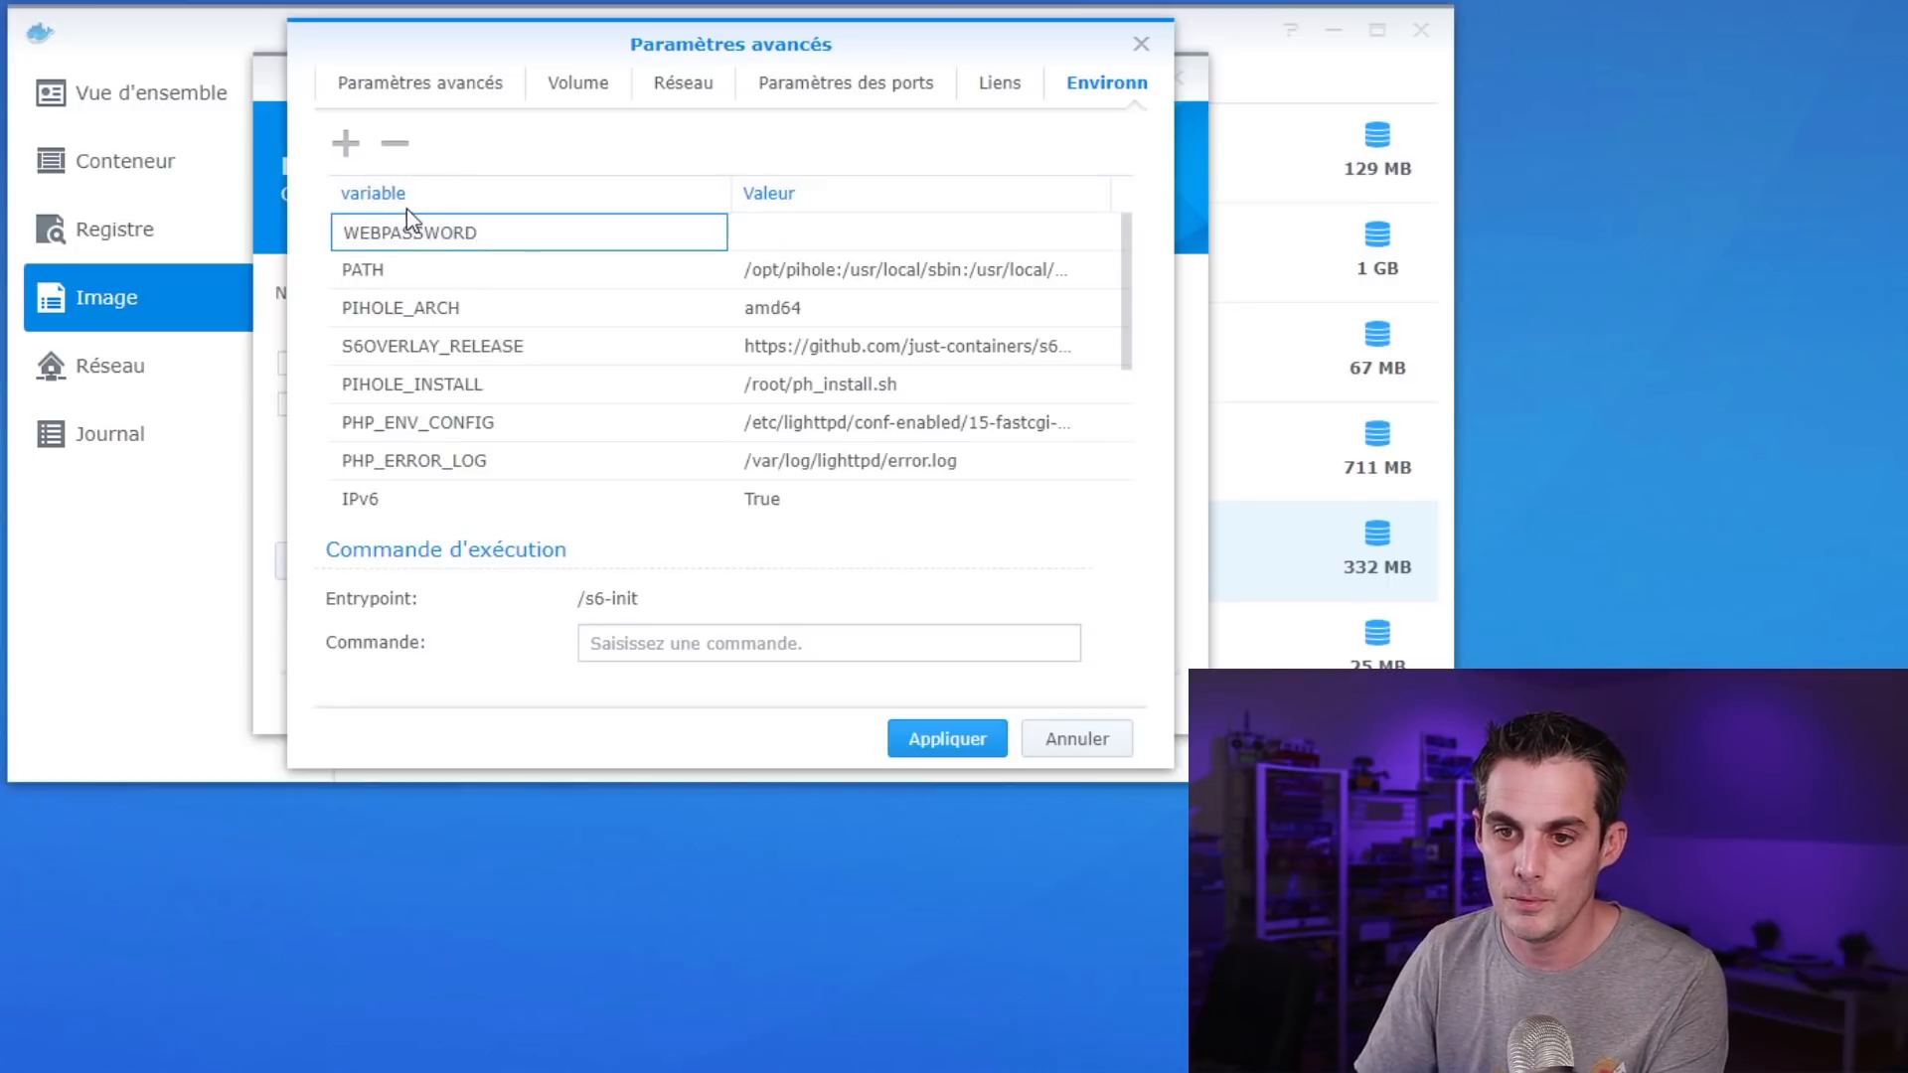
click(815, 245)
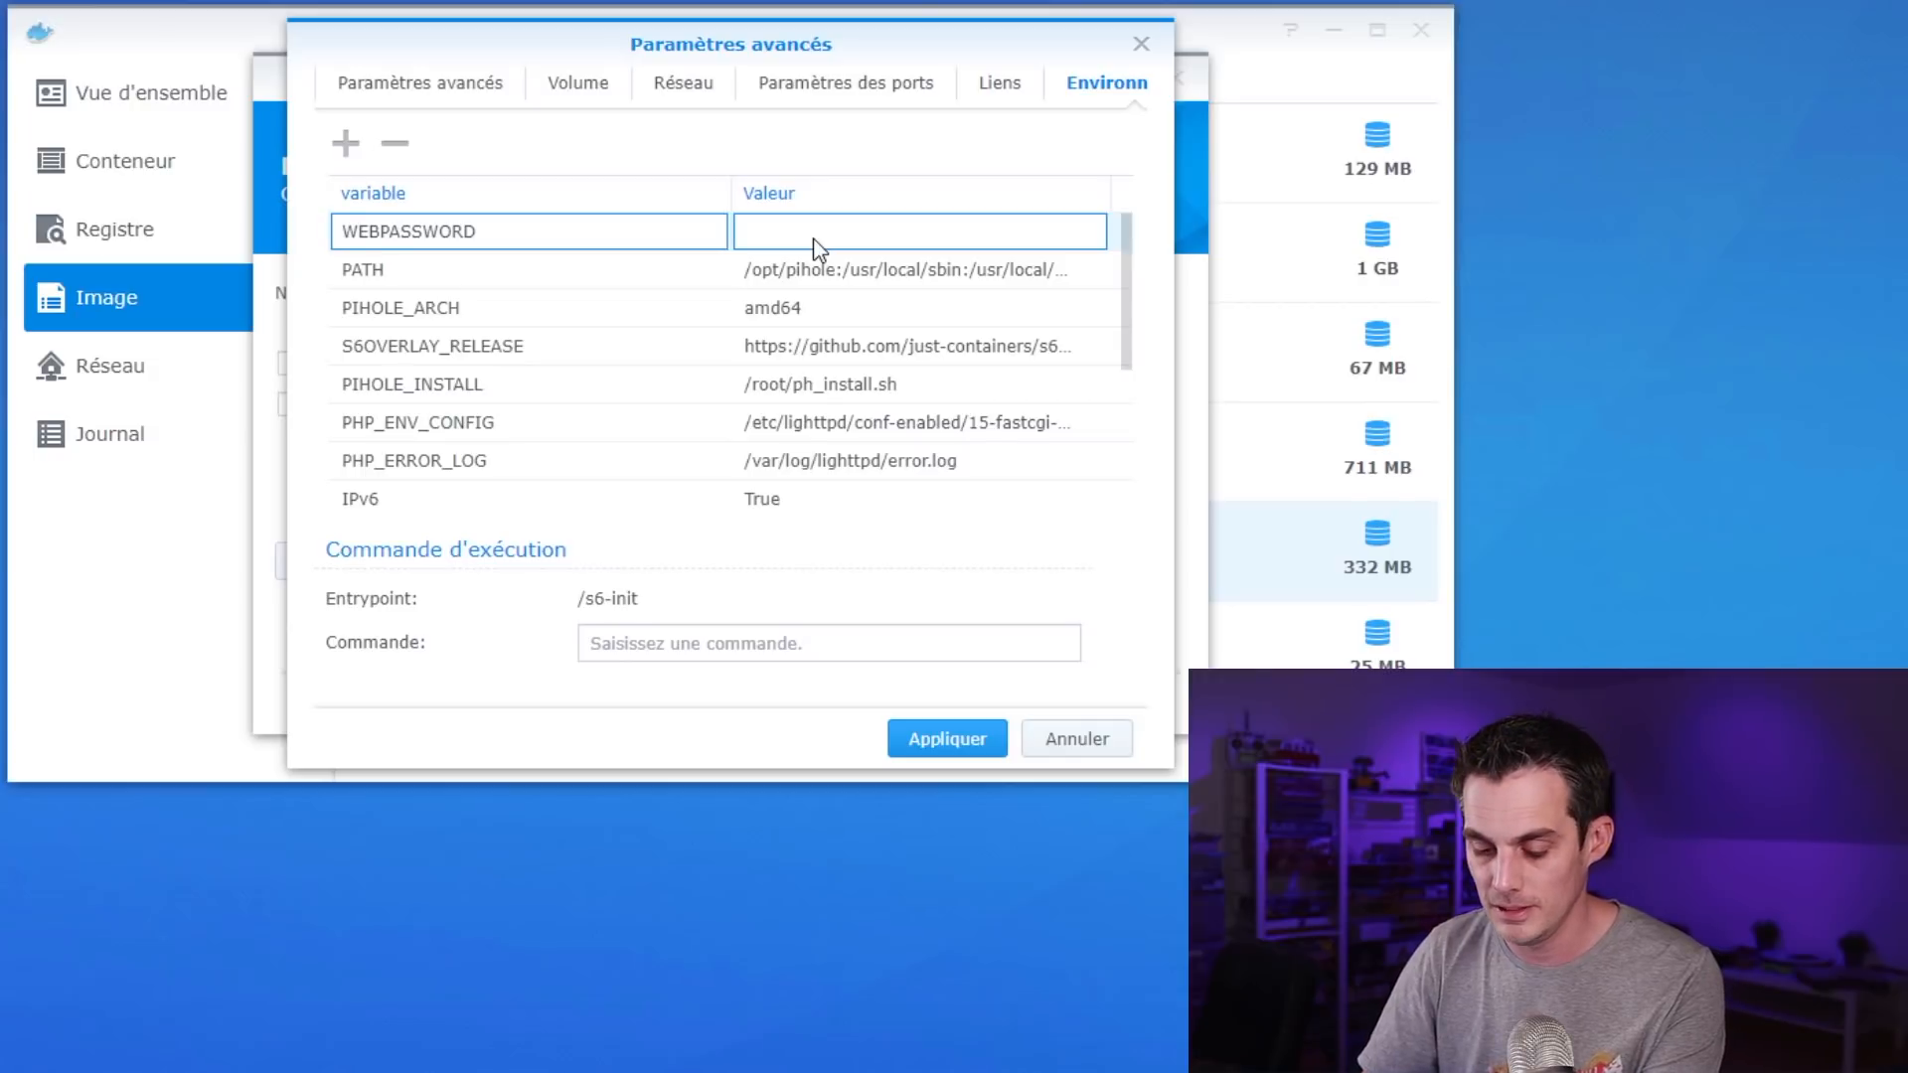
click(828, 231)
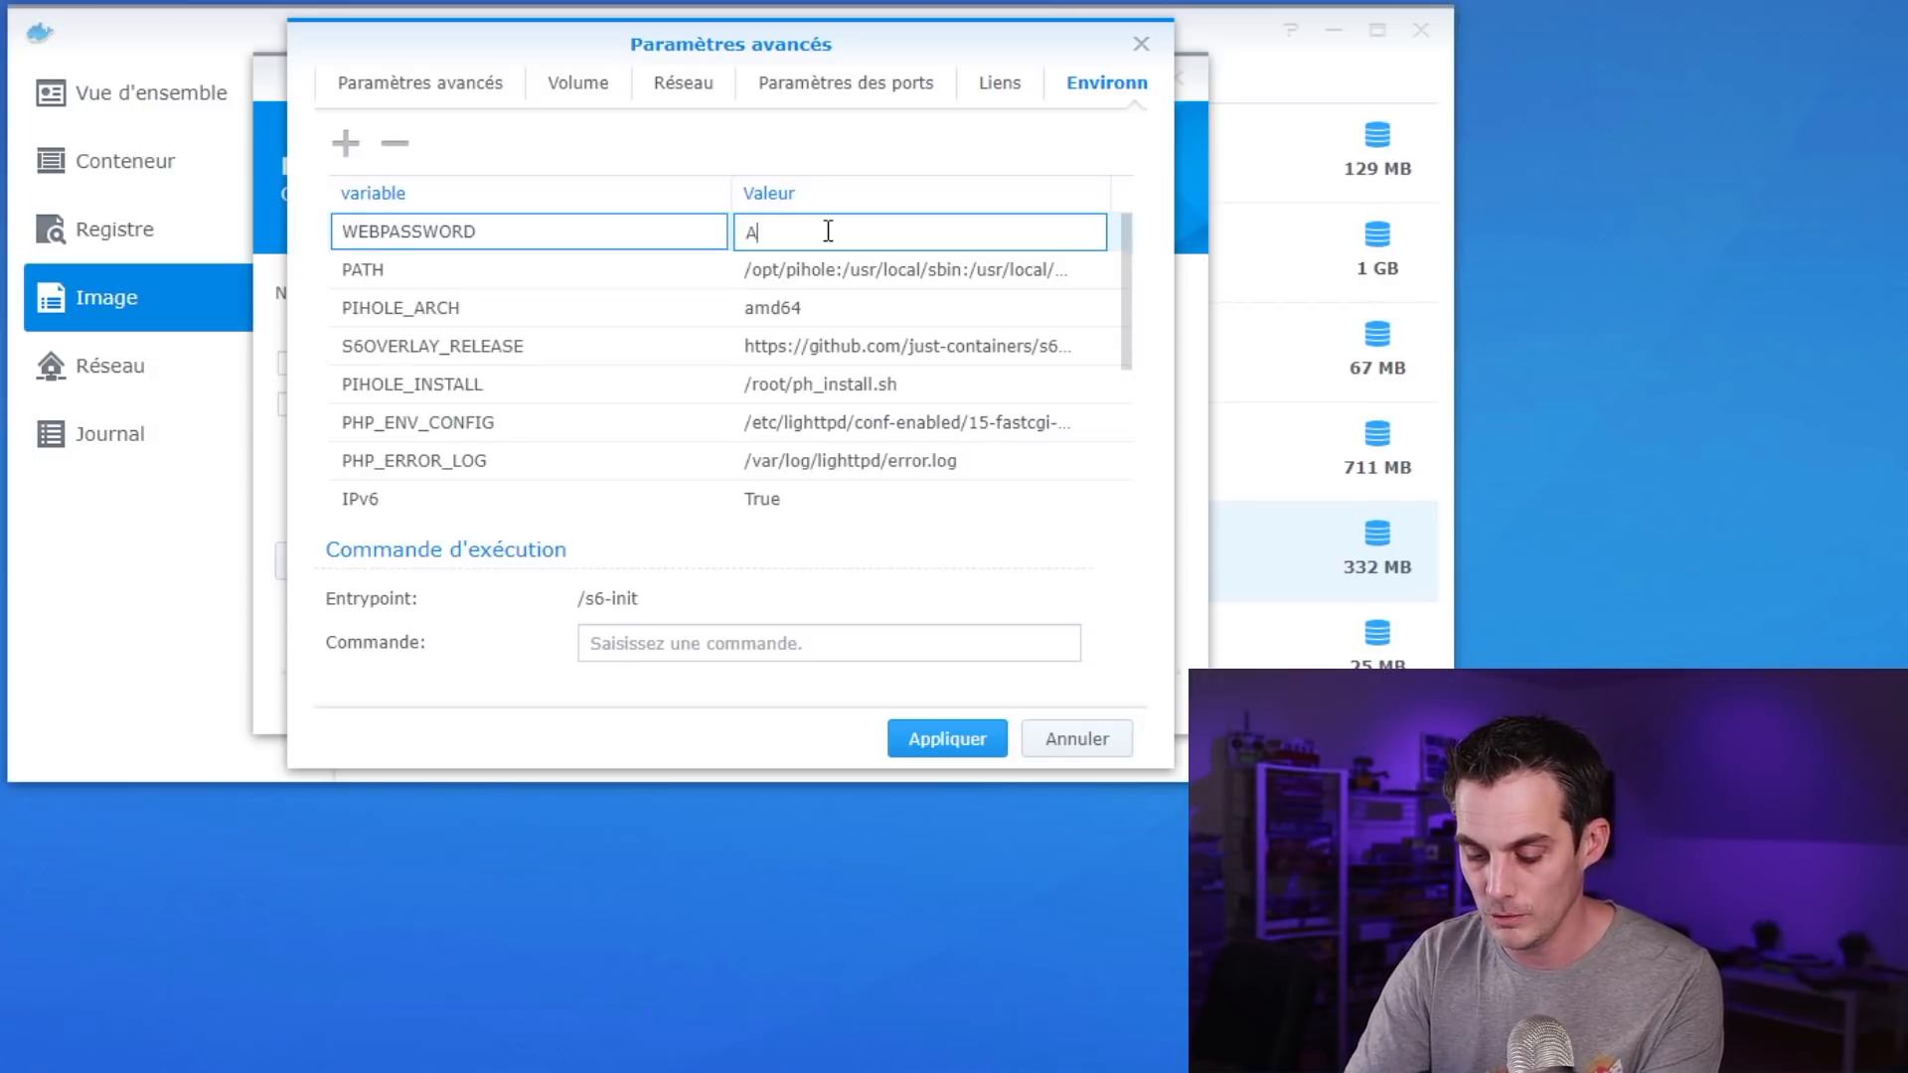
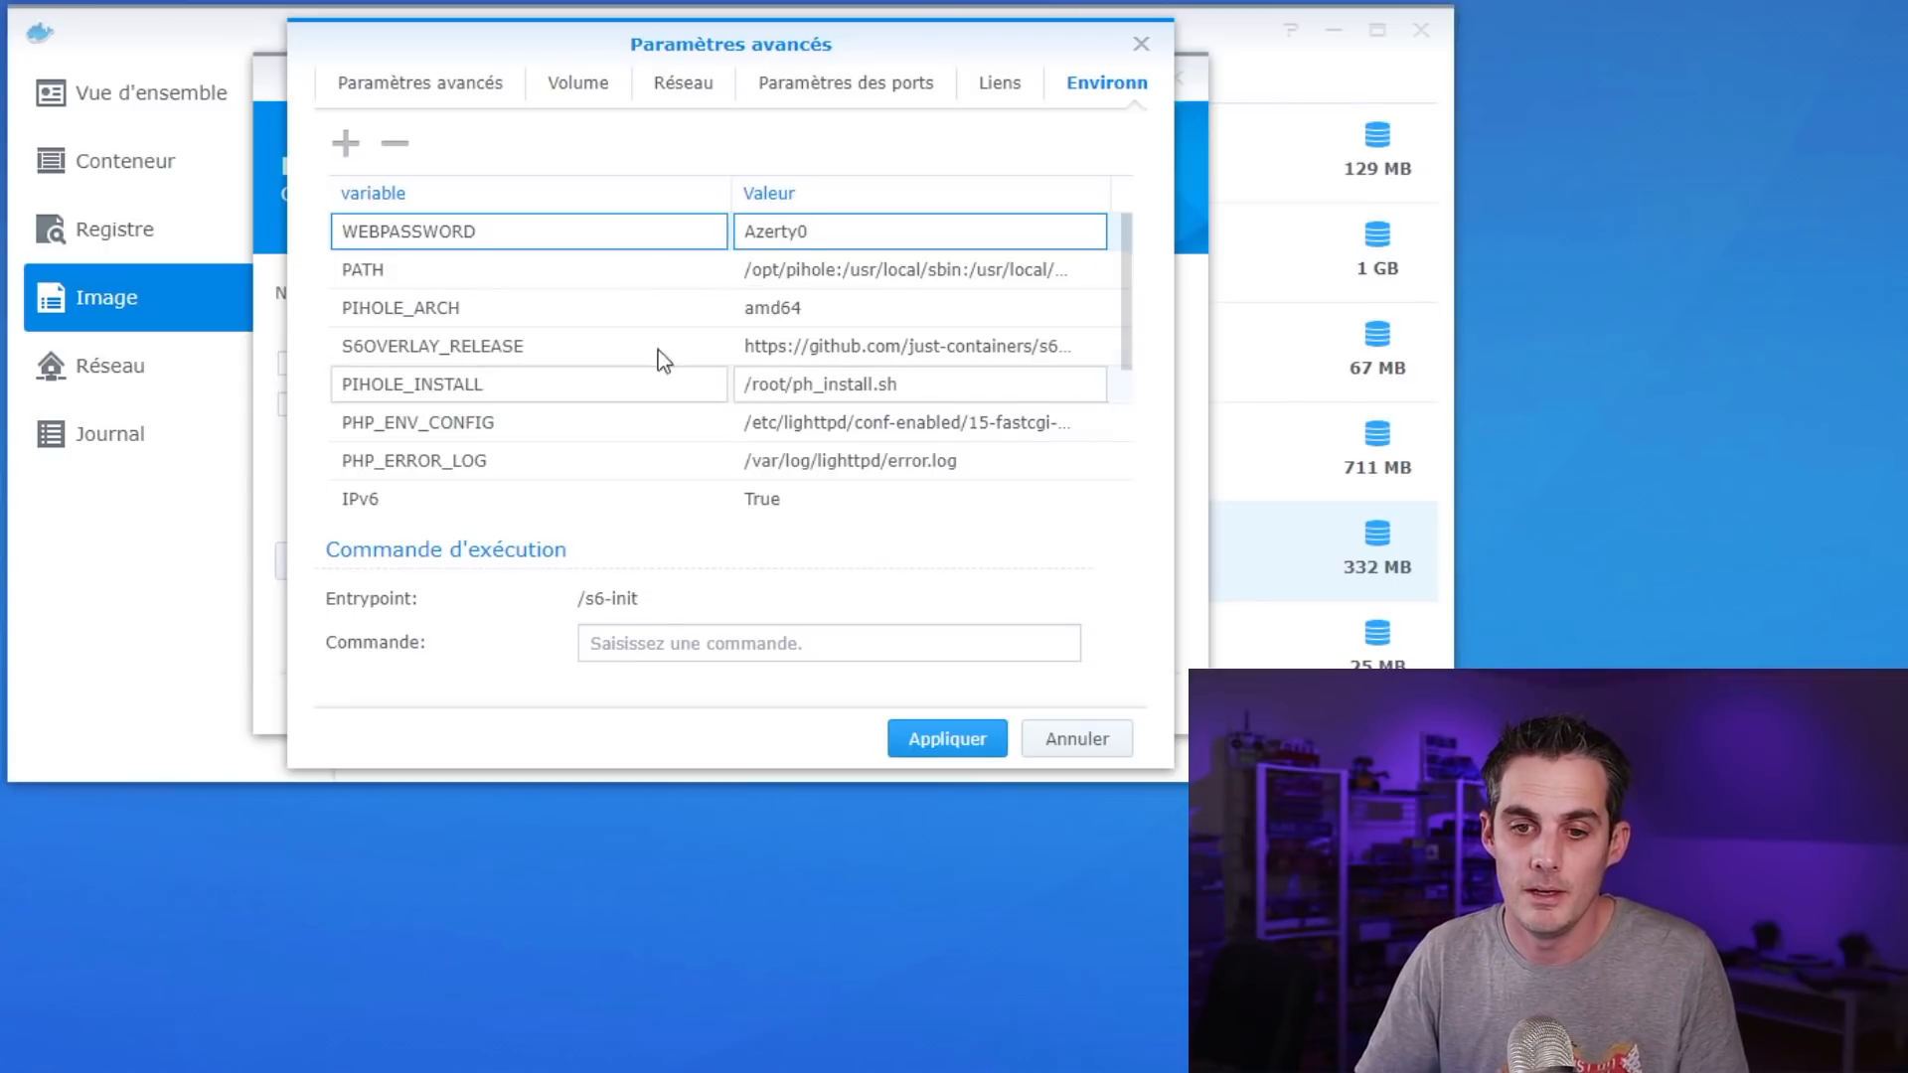
Add the environment variable DNSMASQ_LISTENING set to local
click(345, 144)
click(455, 235)
text(DNSMASQ_LISTENING)
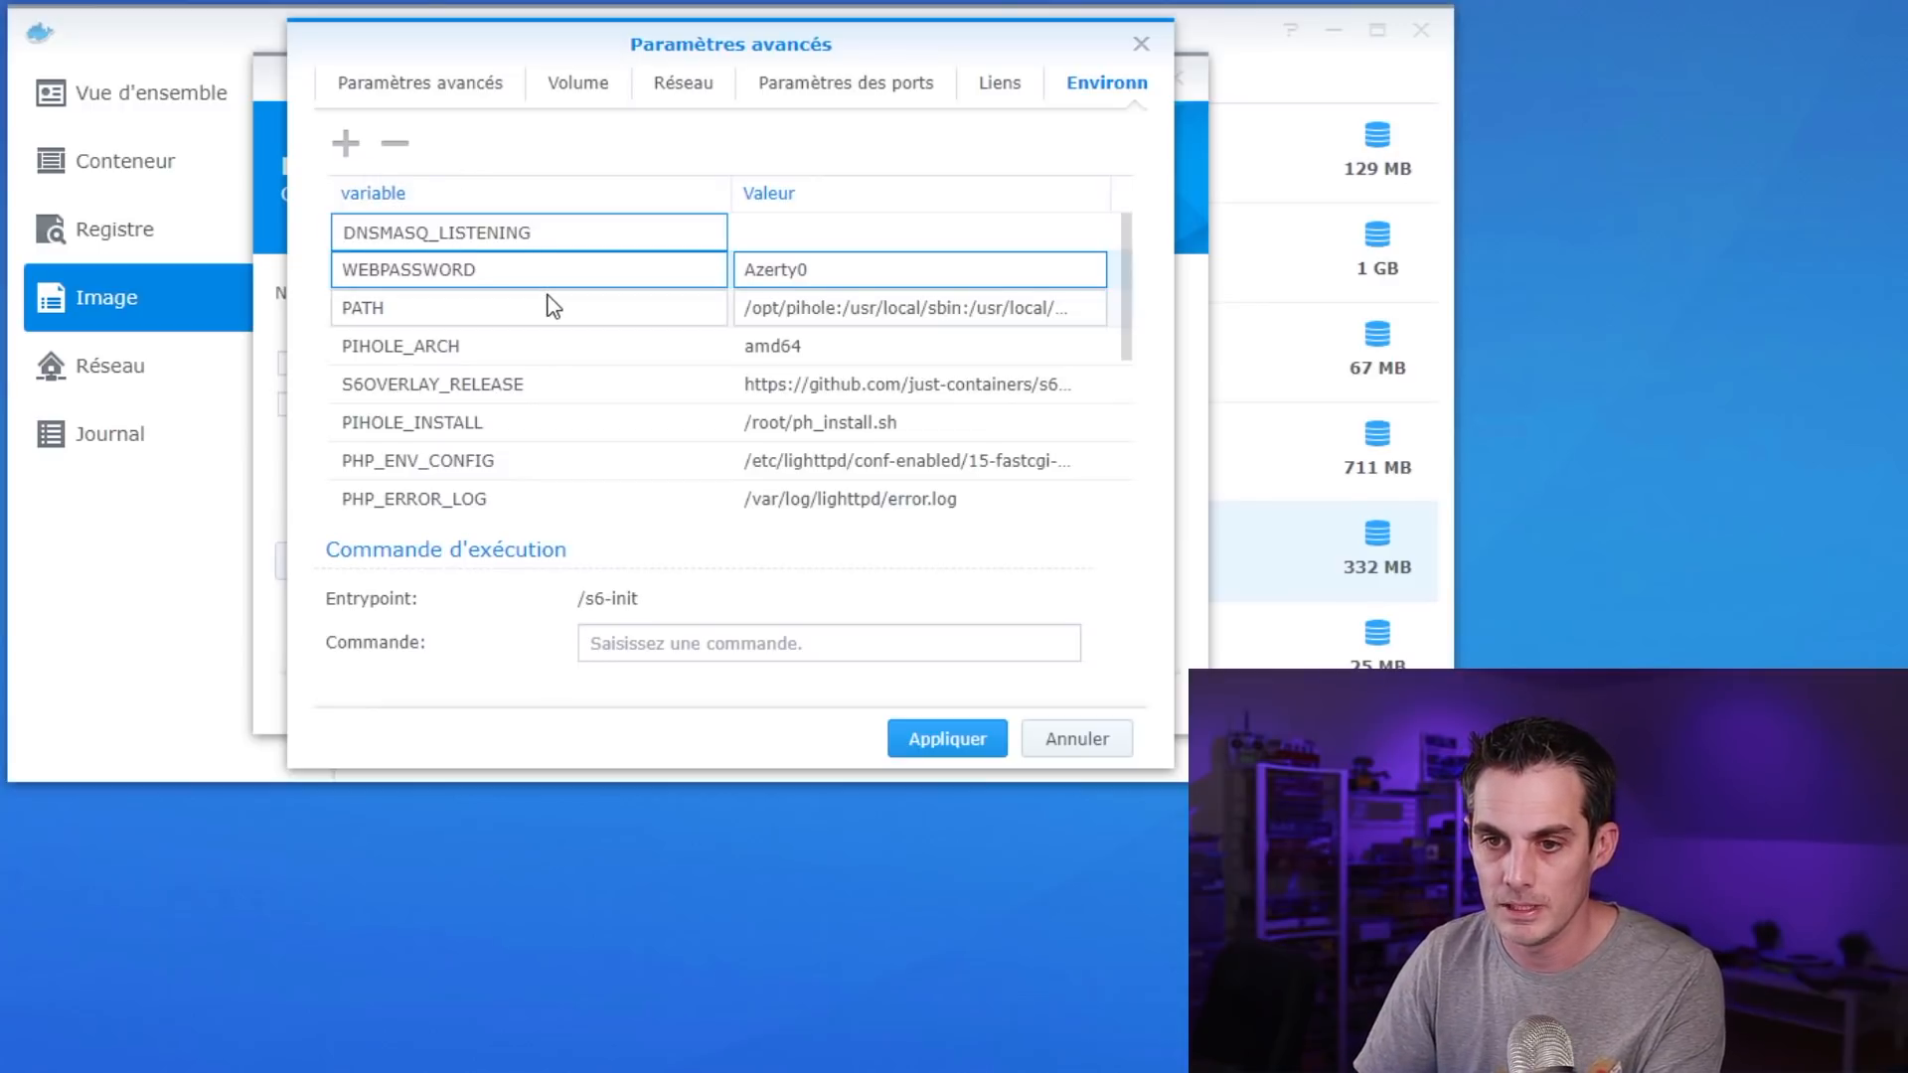
click(778, 239)
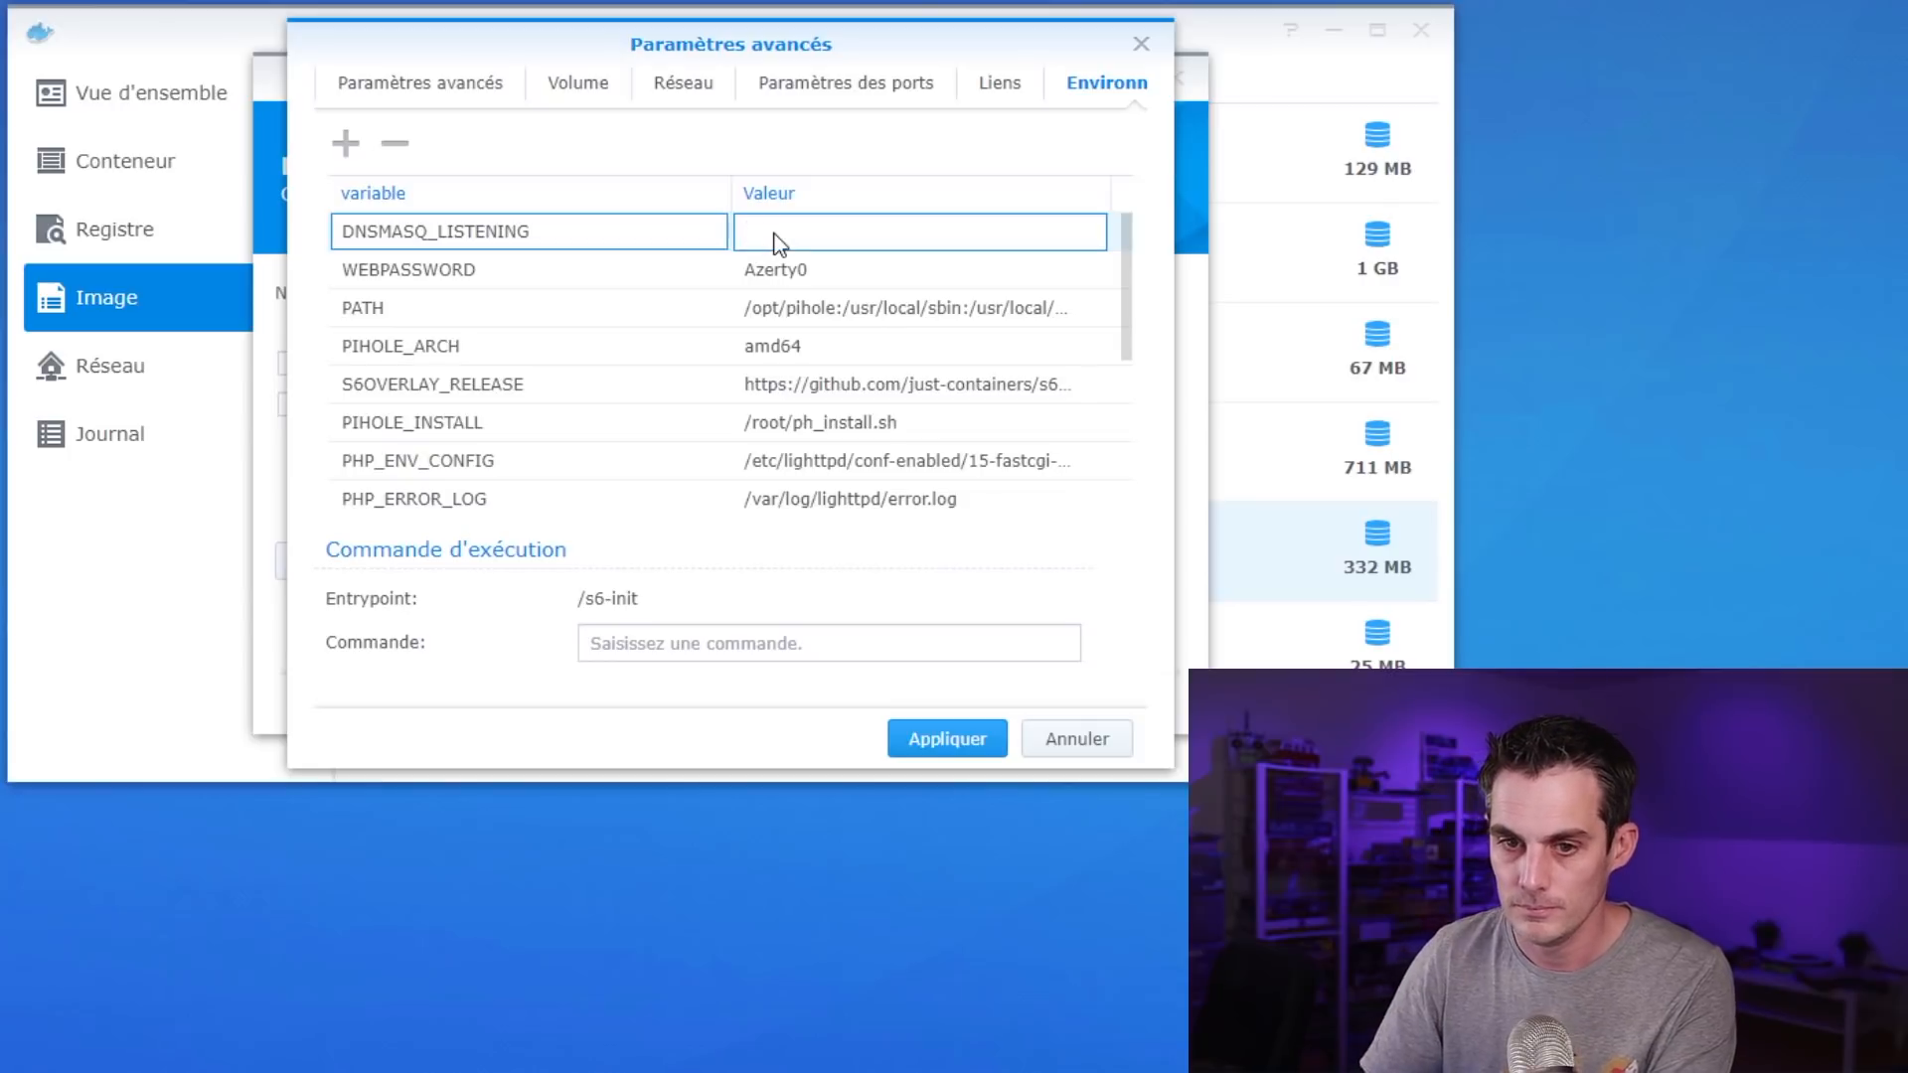
text(local)
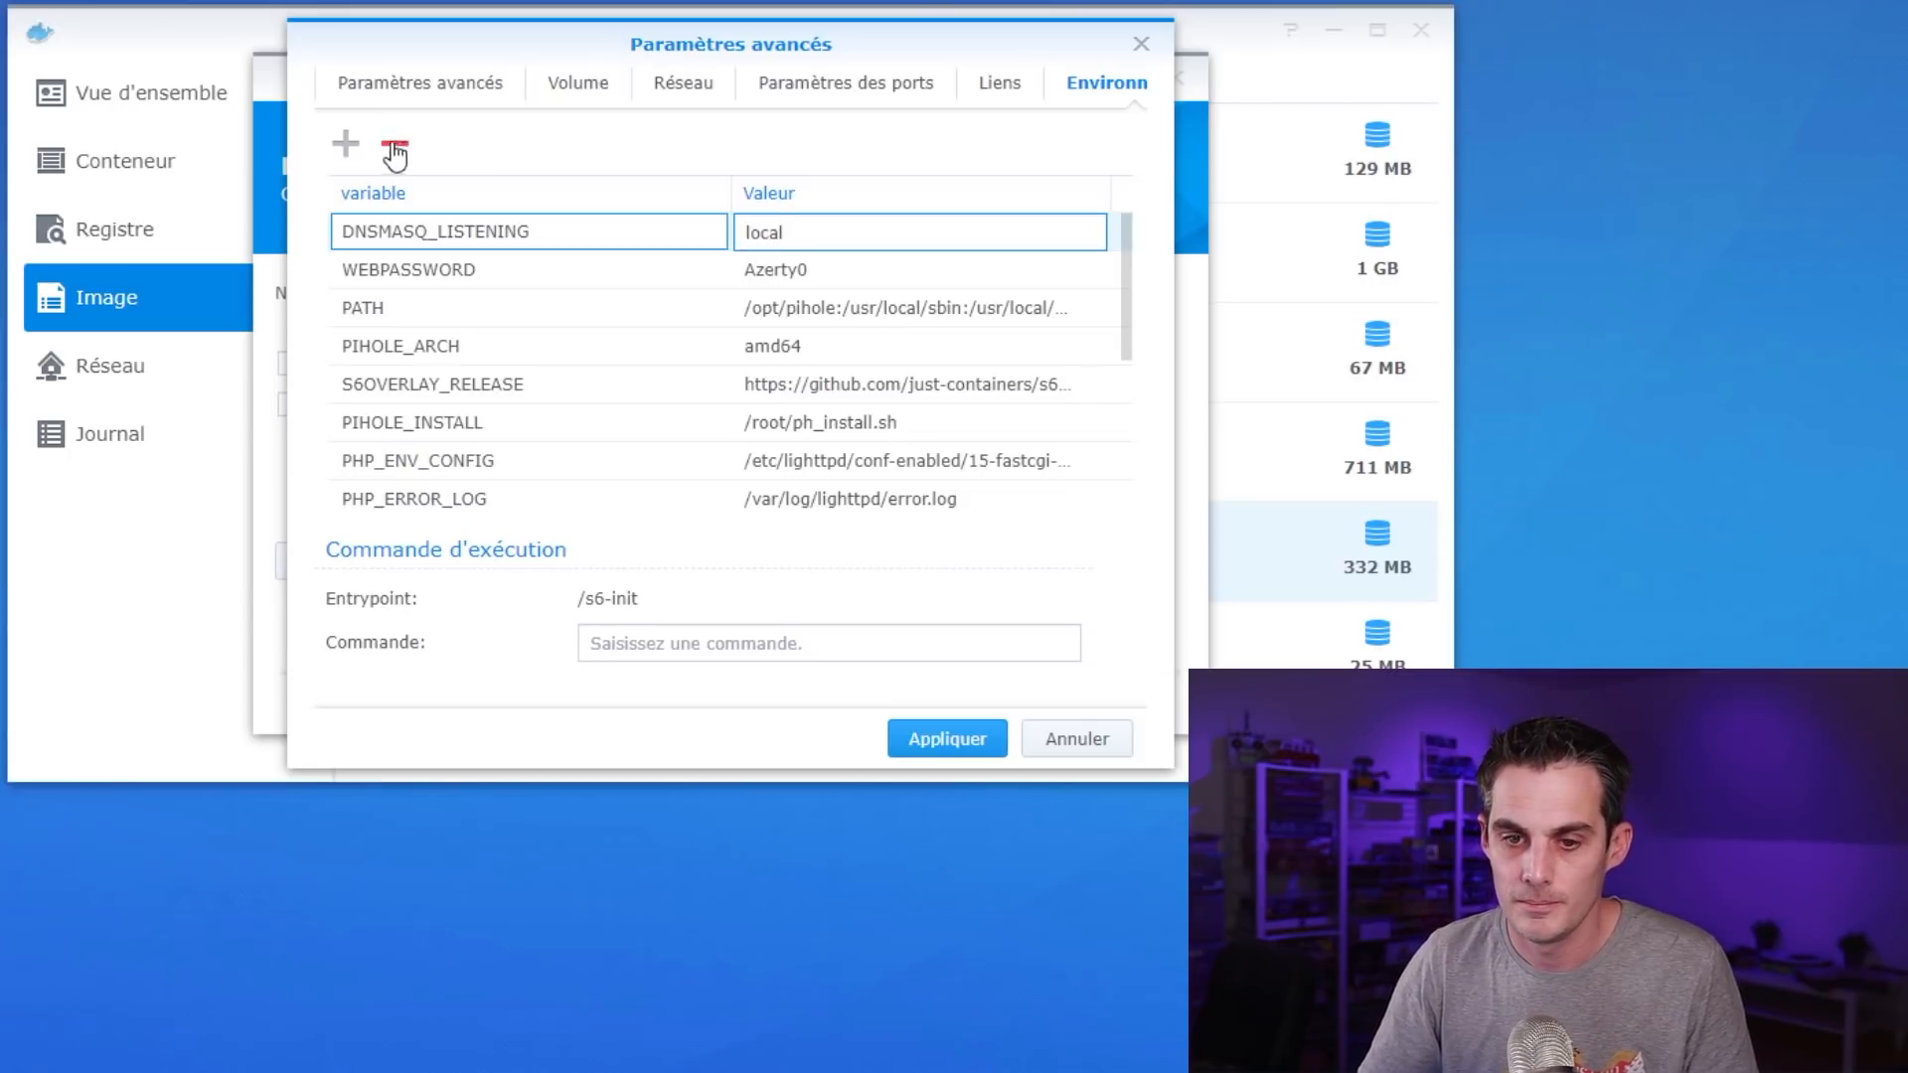
Add WEB_PORT set to 8888 and apply the advanced settings
click(346, 145)
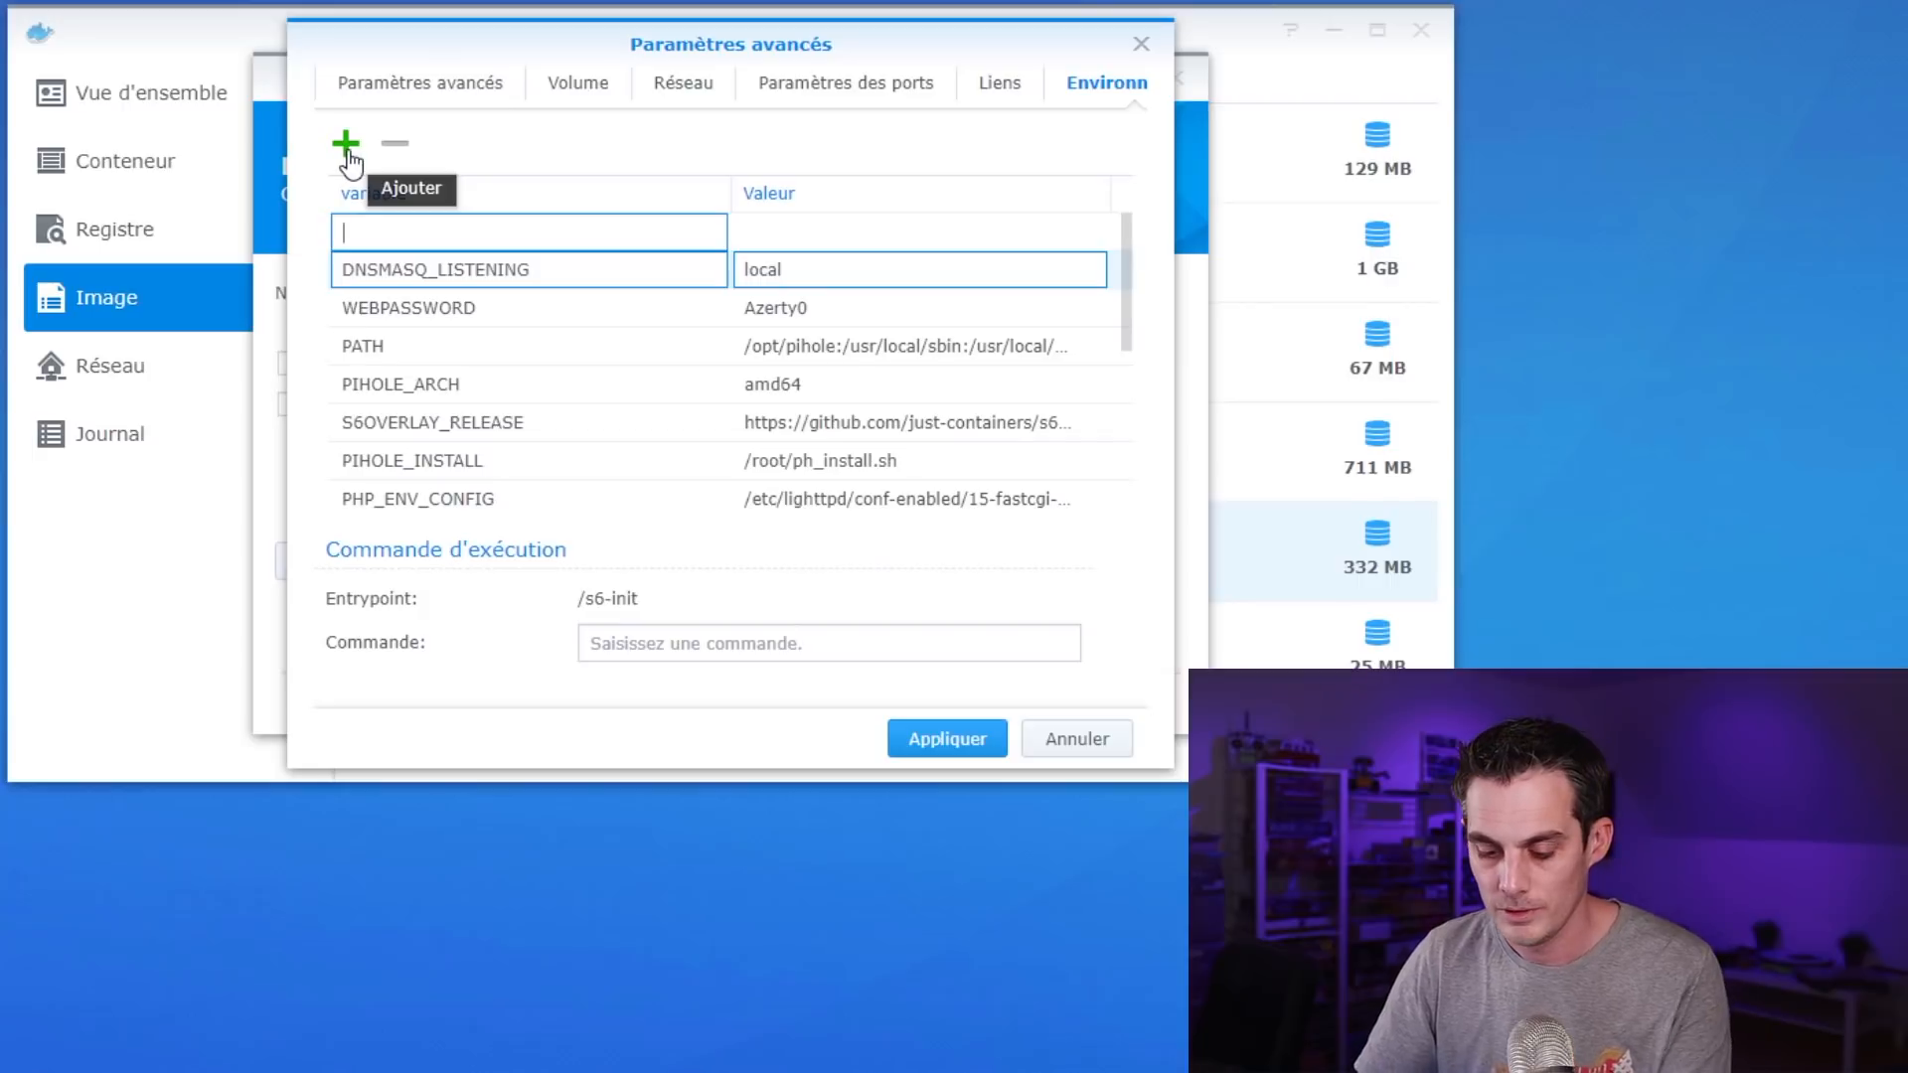
text(WEB_)
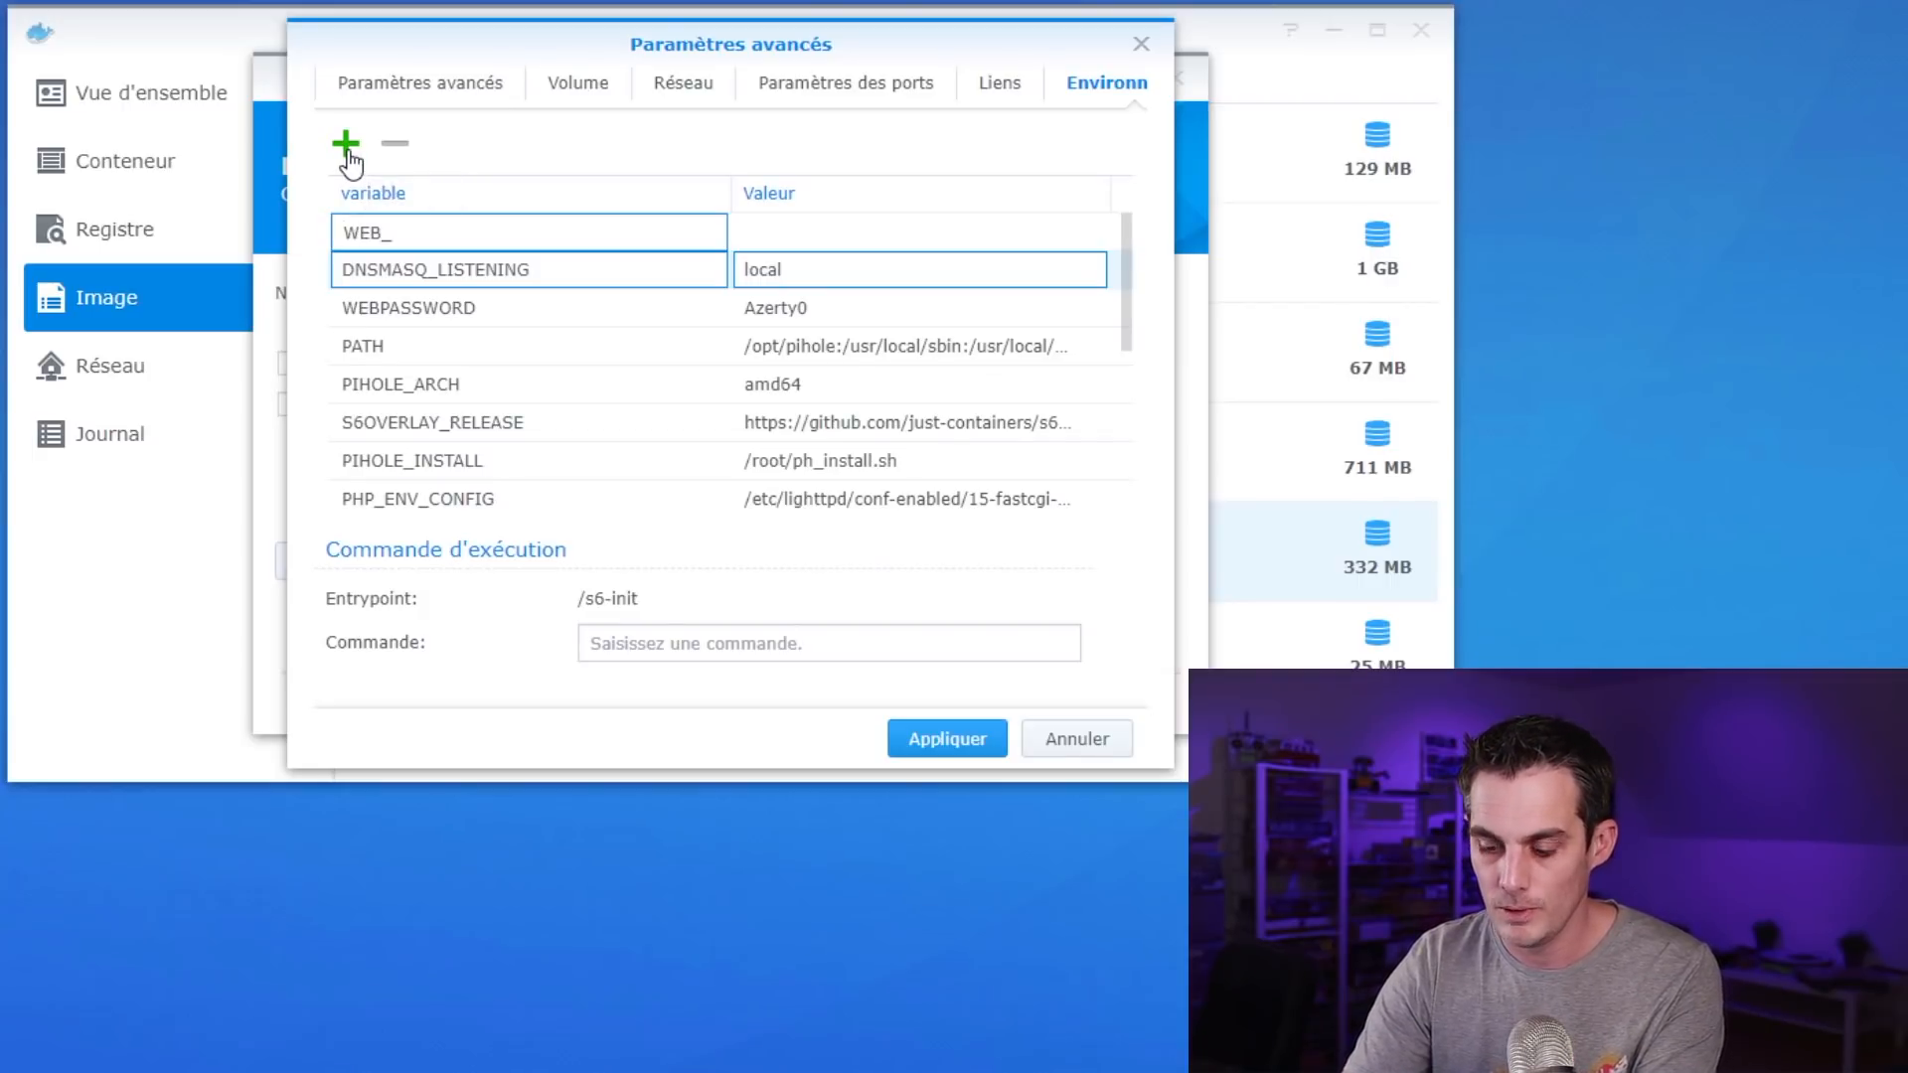
text(PORT)
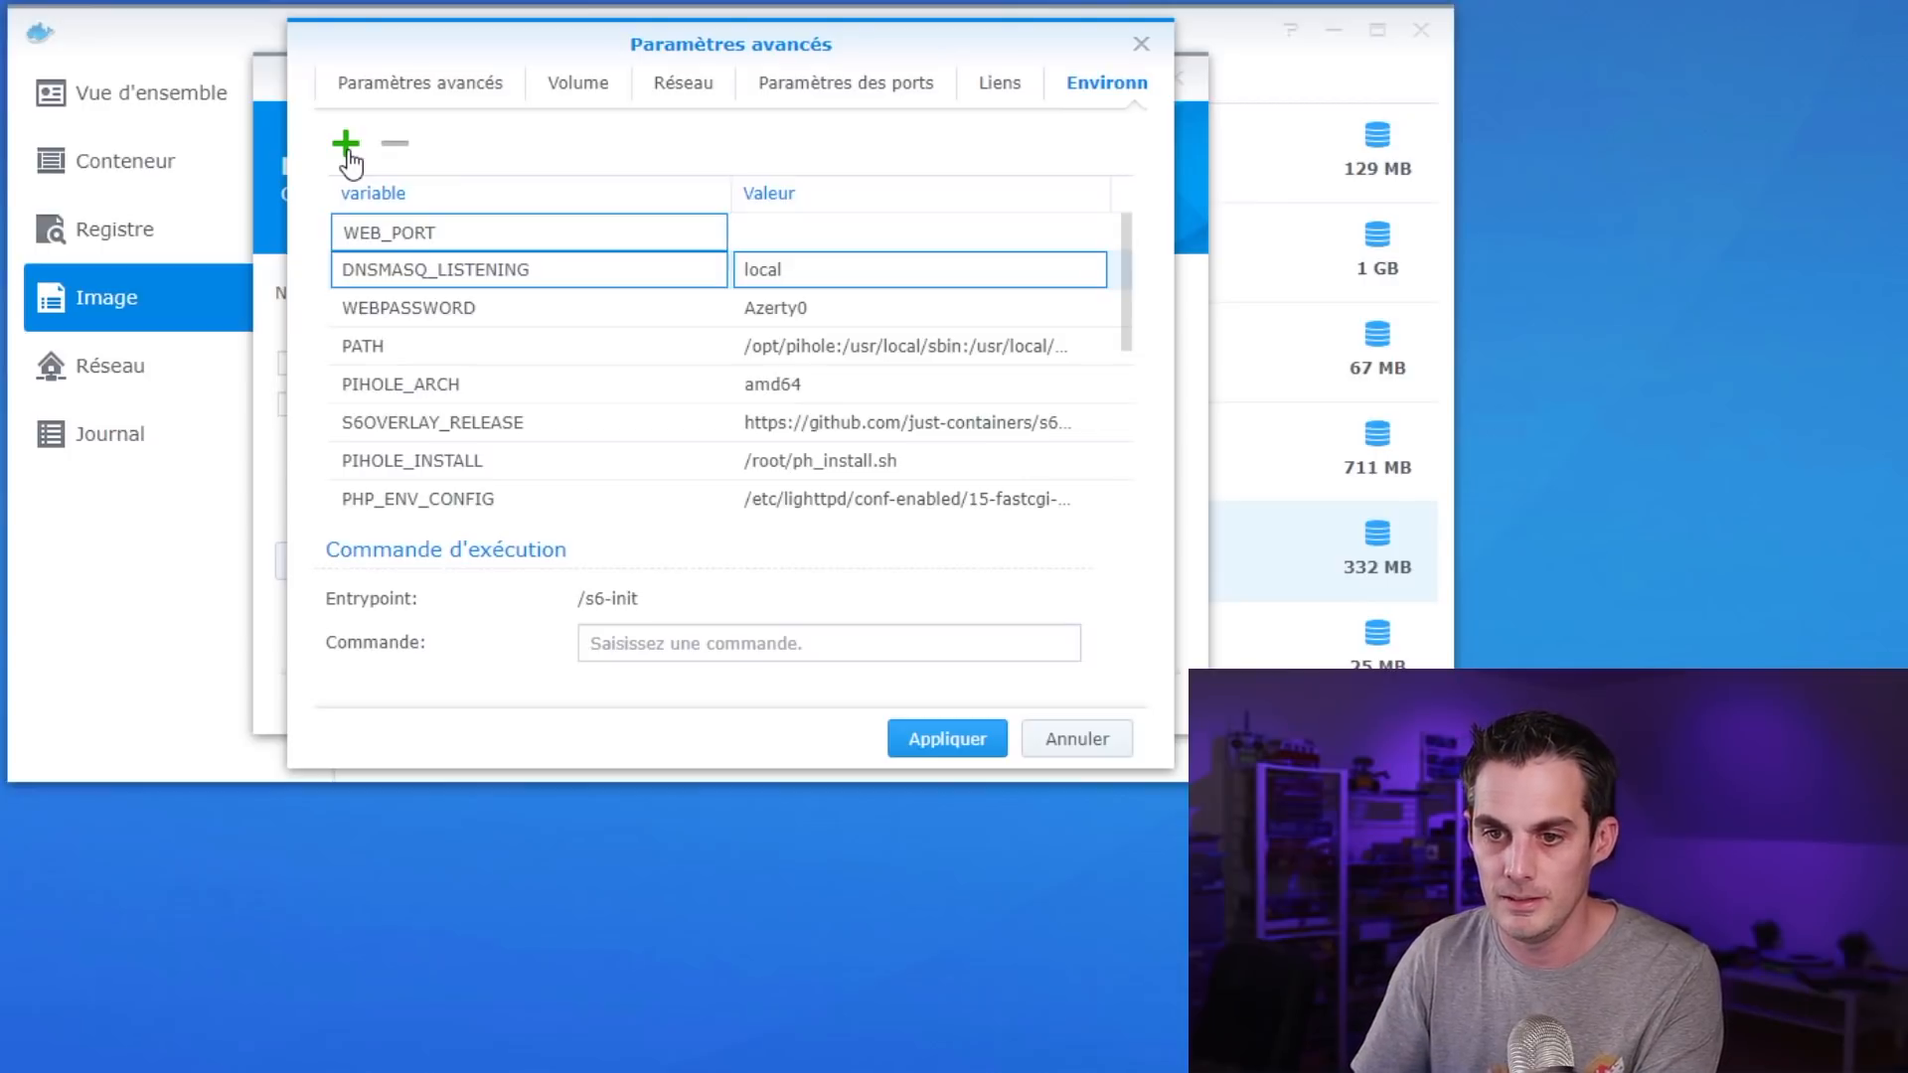
click(800, 232)
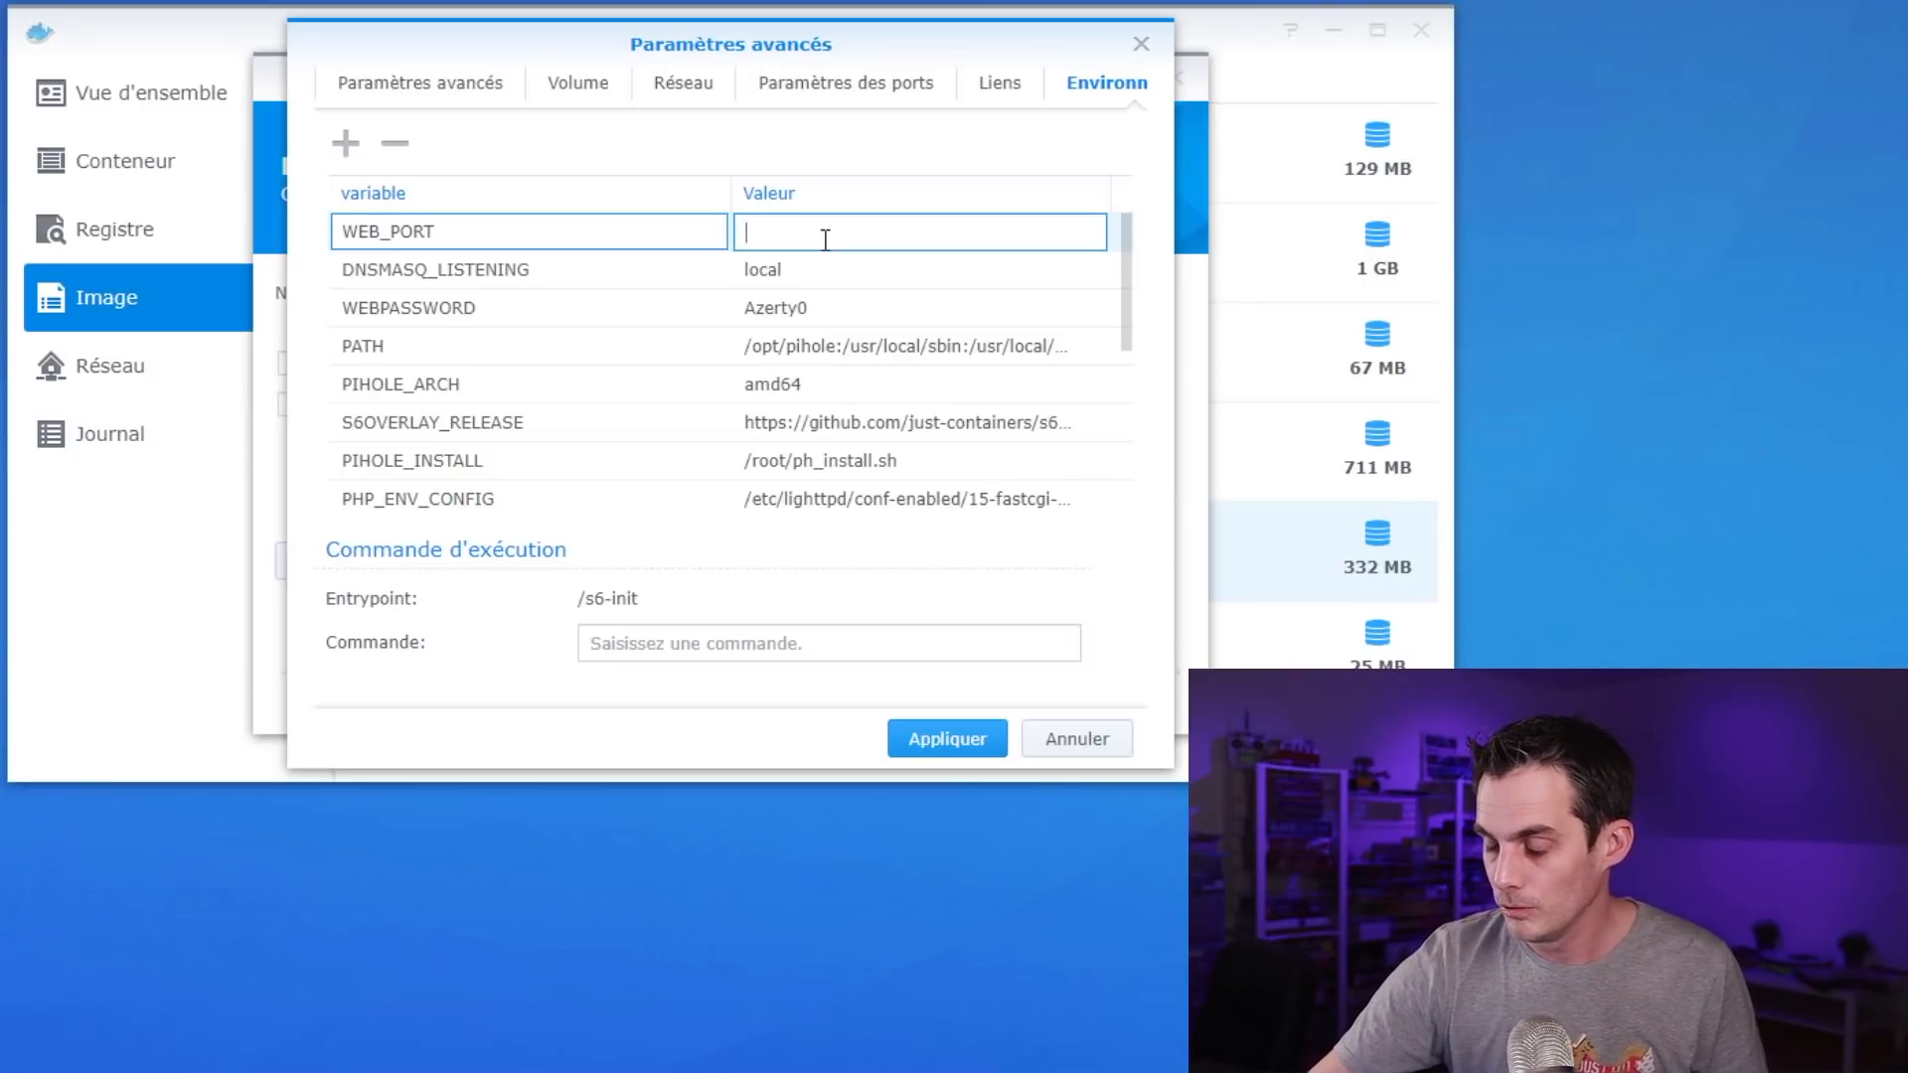
text(88)
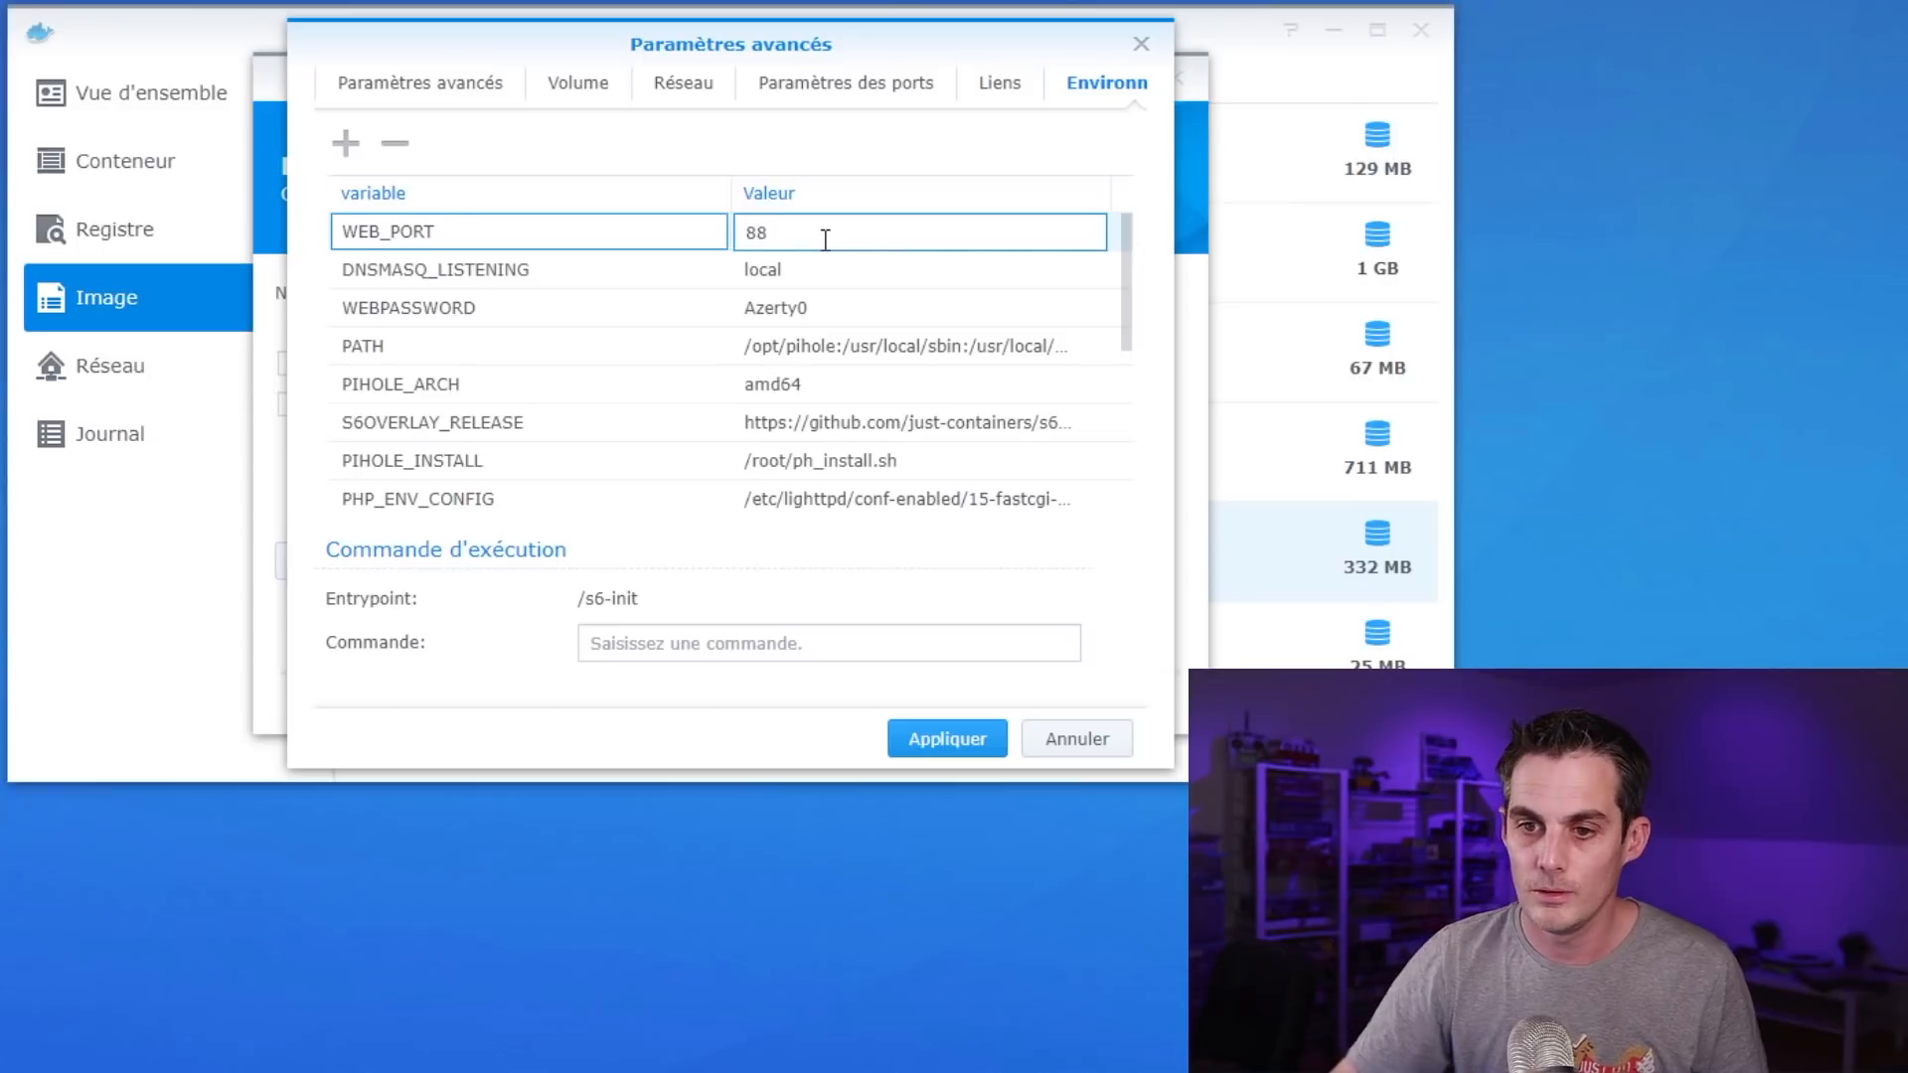
text(88)
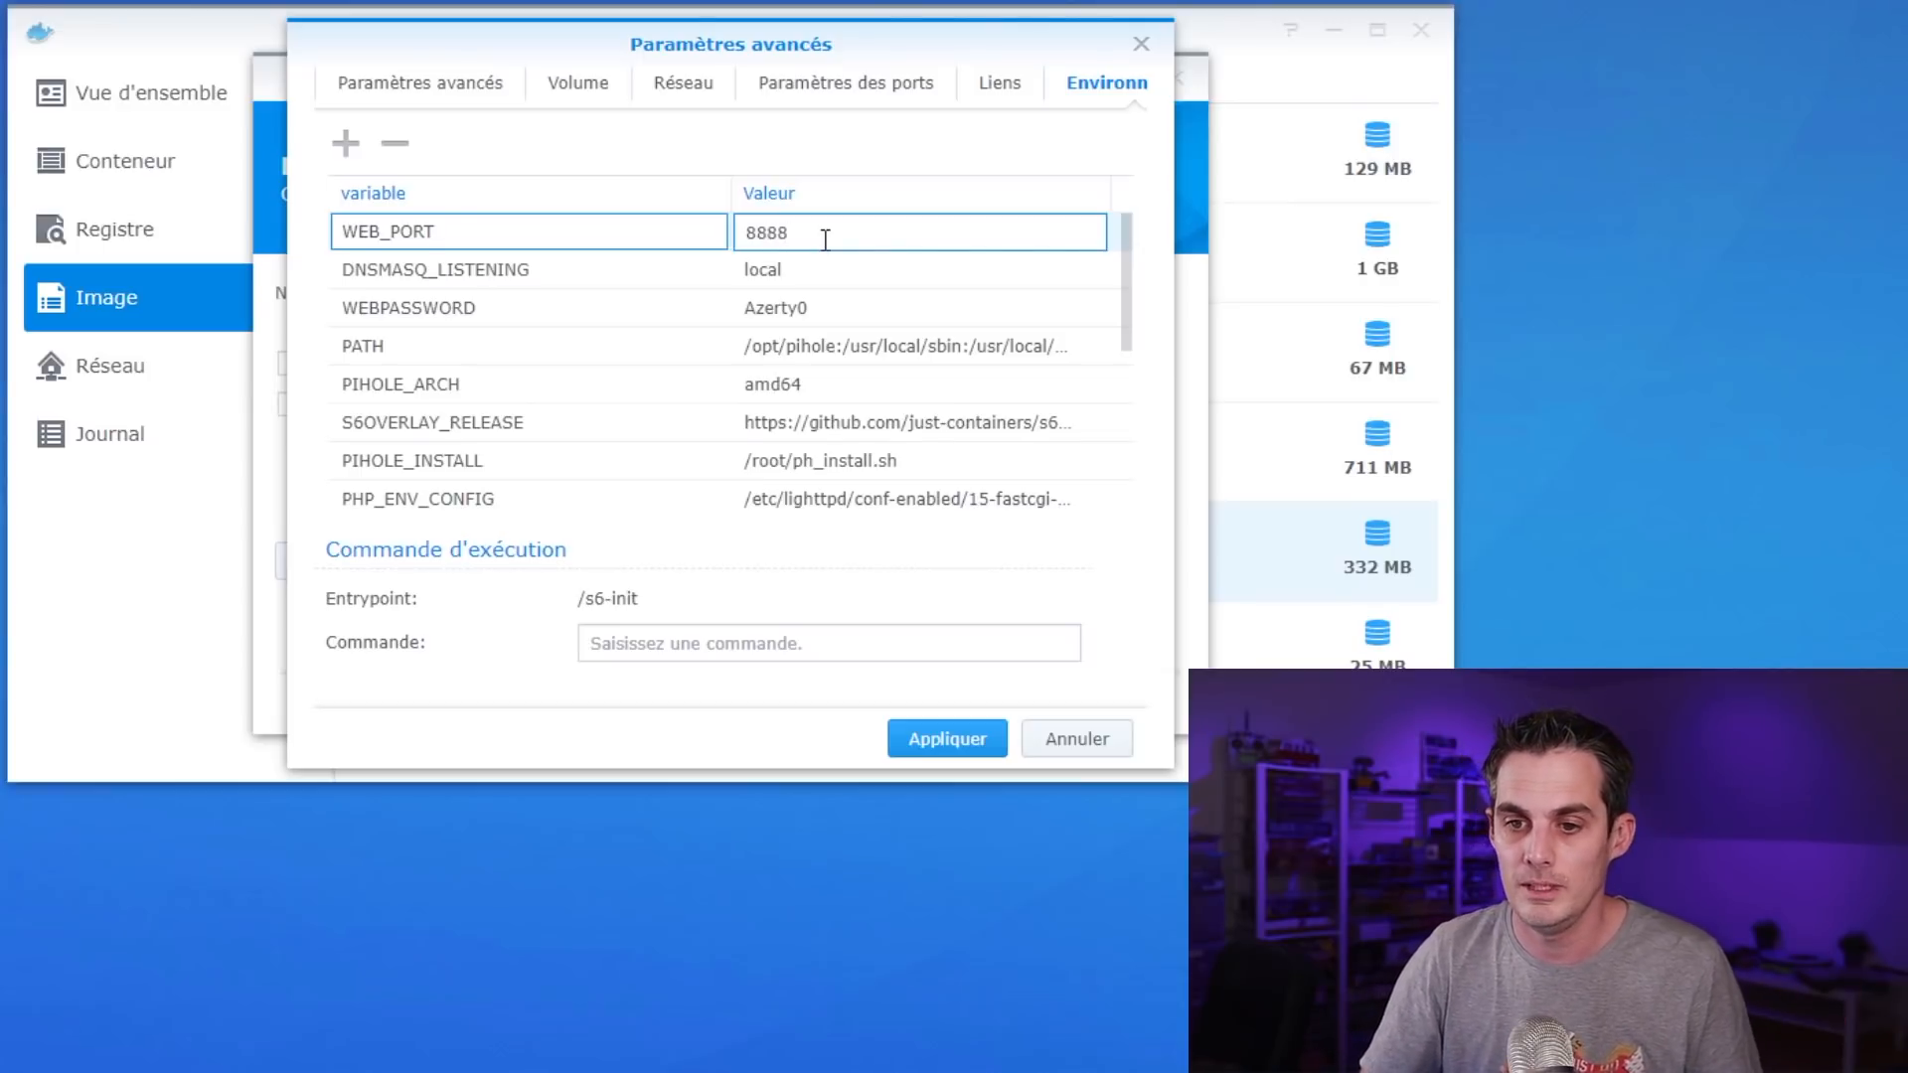
click(949, 744)
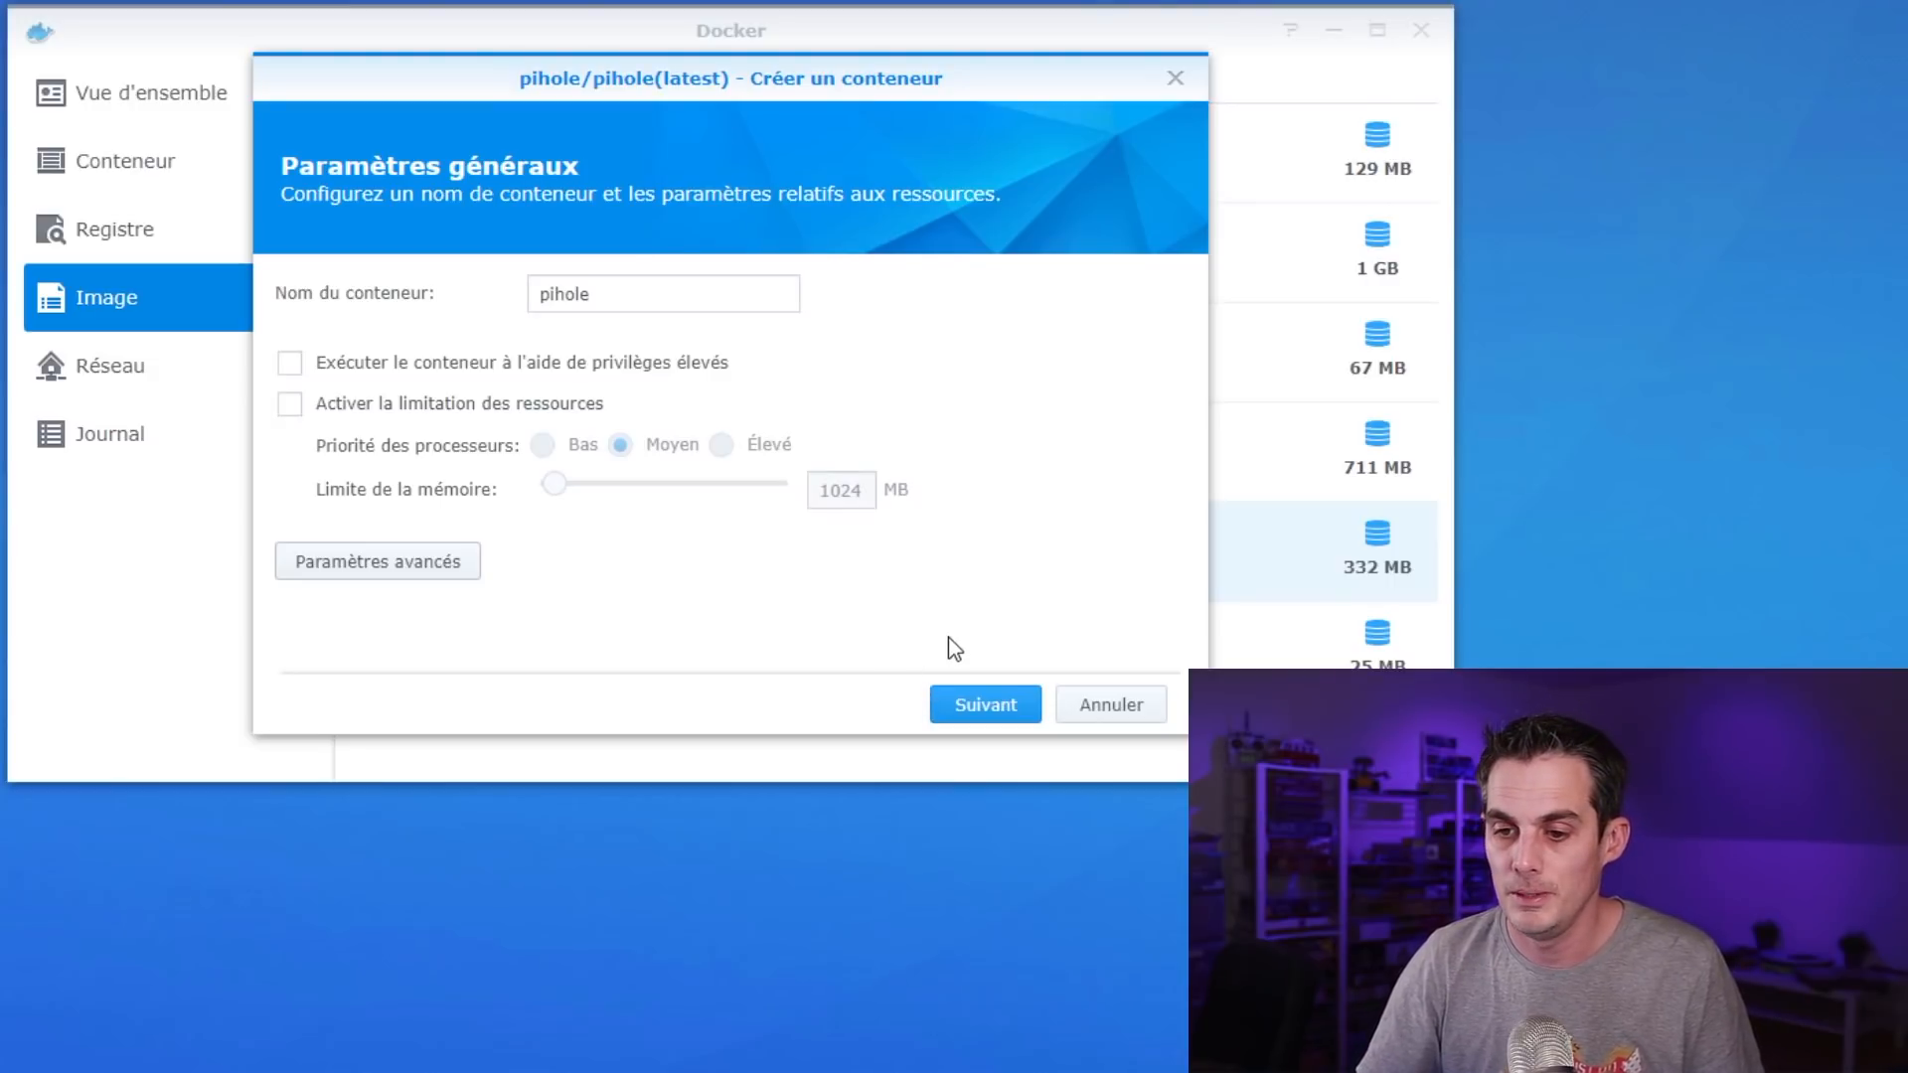
Review the summary with 'Exécuter ce conteneur' checked and apply to create the pihole container
click(1006, 723)
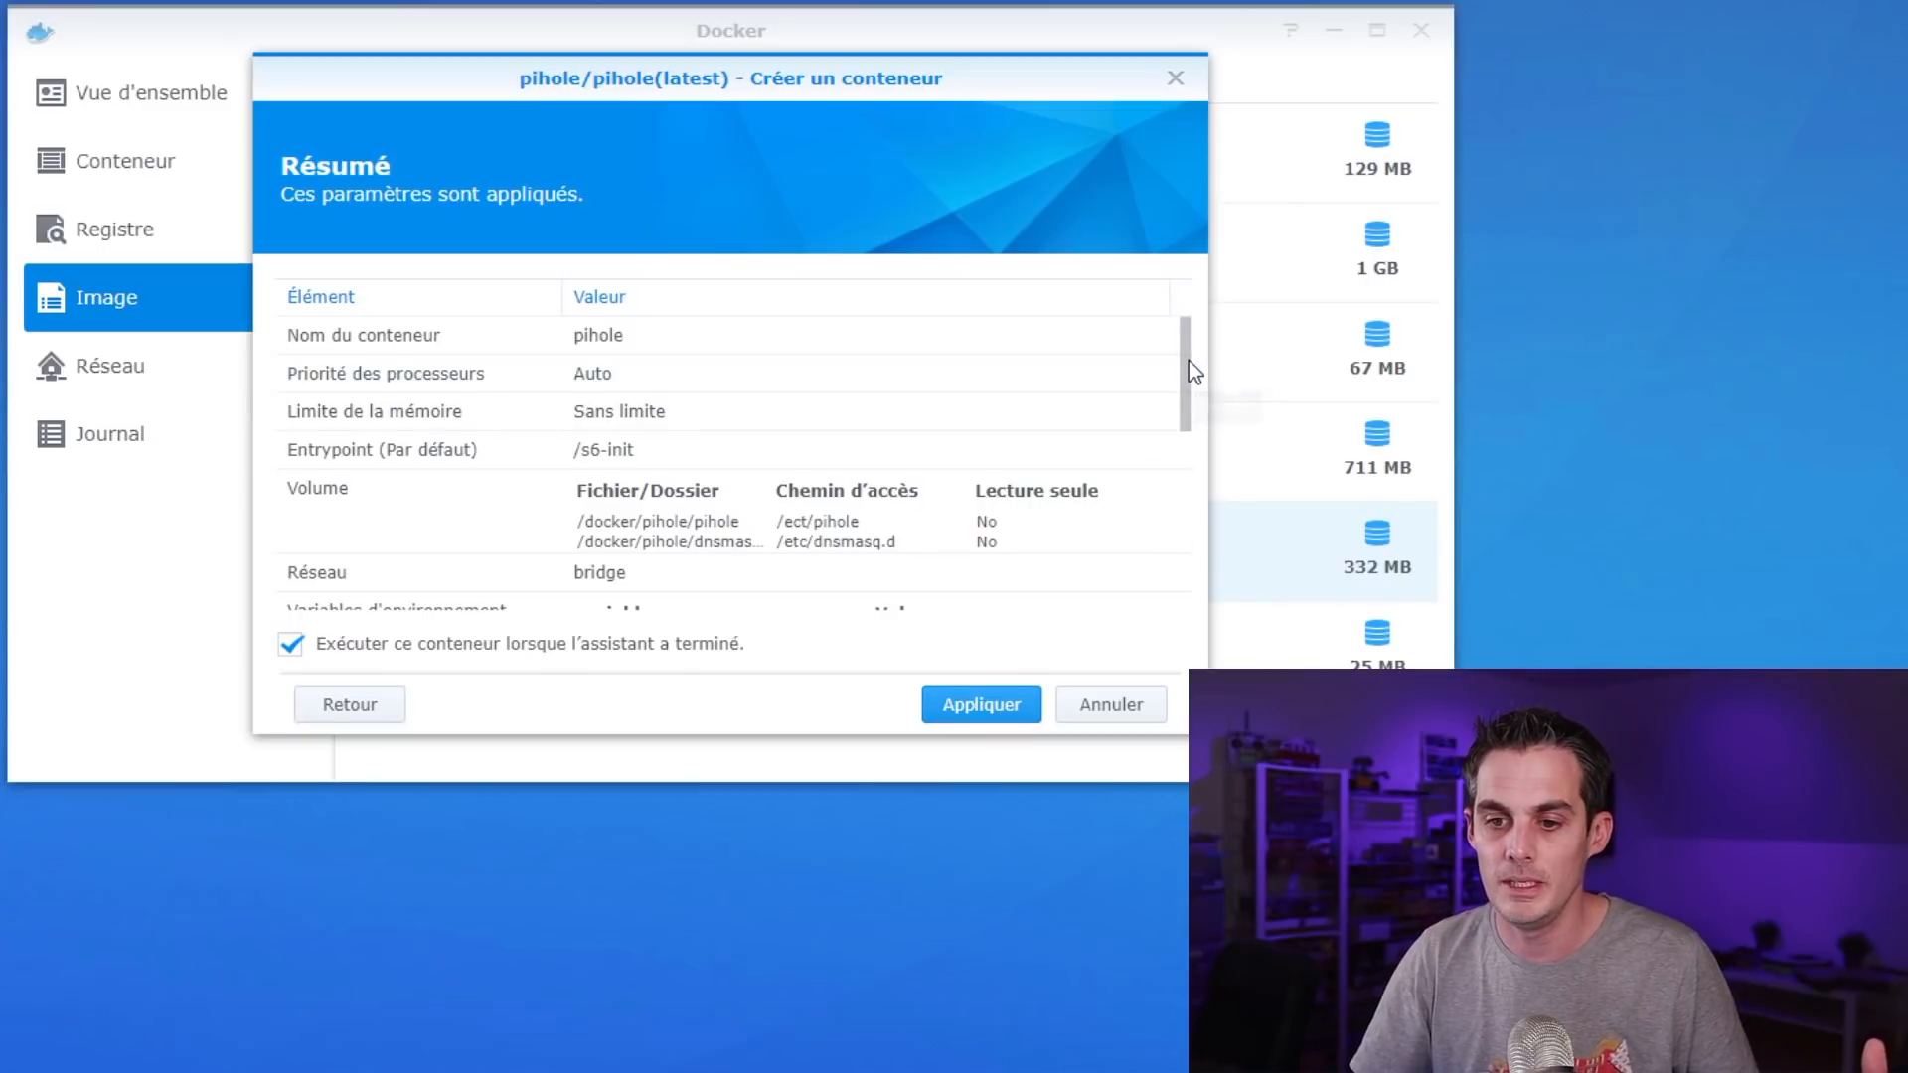
drag(1187, 370, 1206, 592)
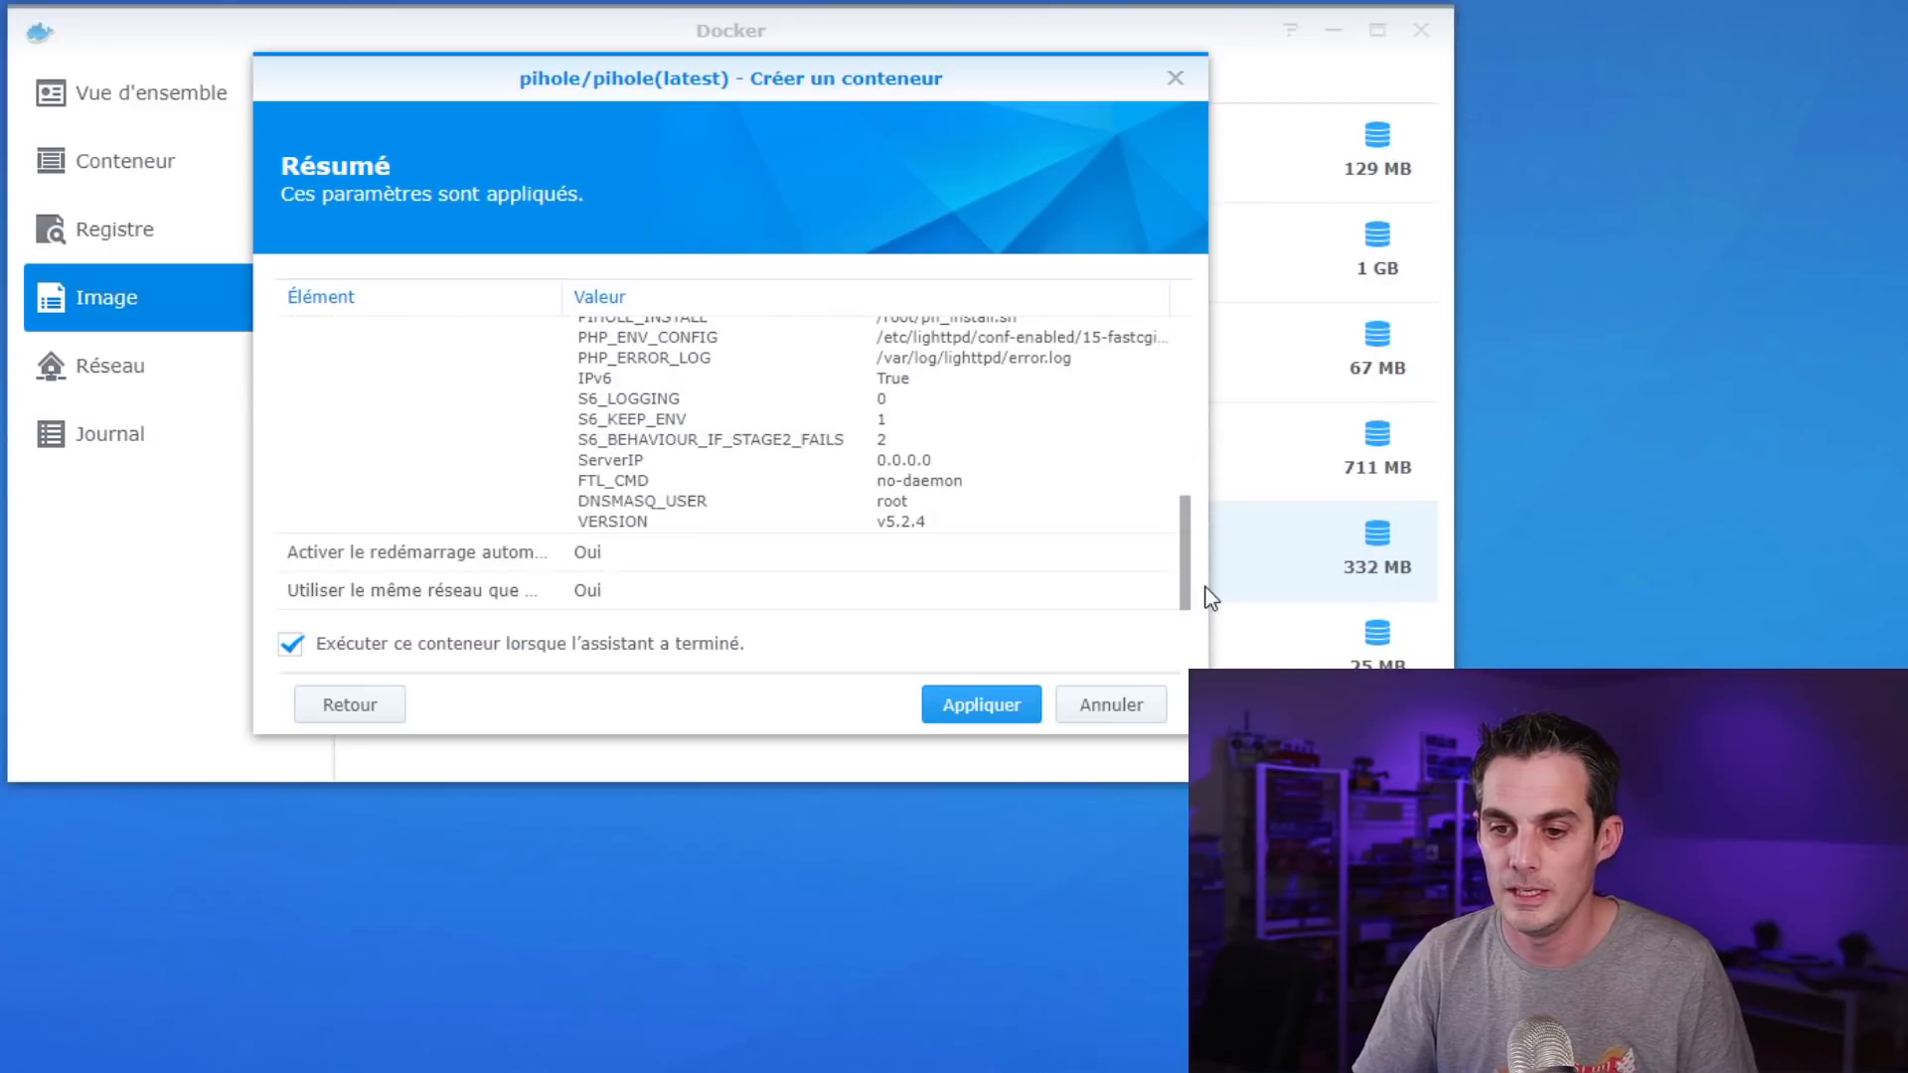
click(979, 708)
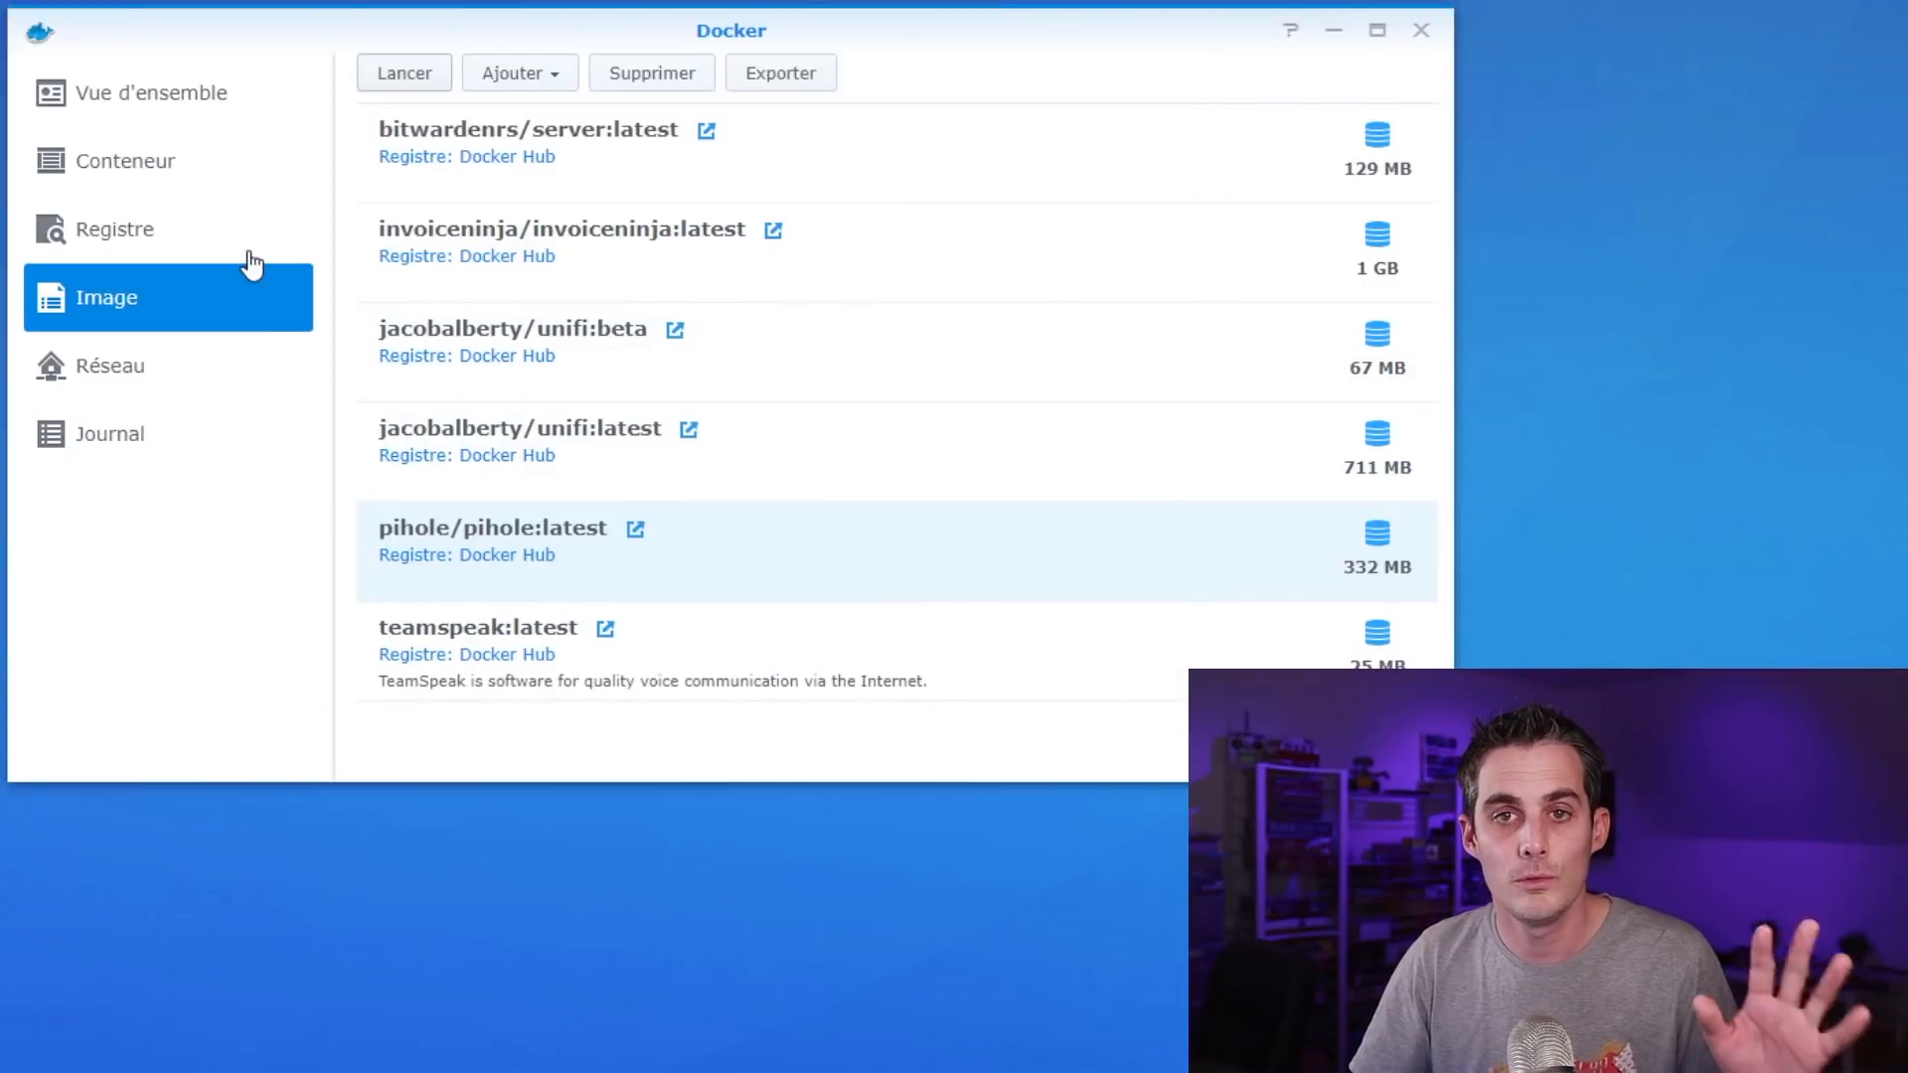
View the pihole container's Terminal output from its details in the Conteneur list
click(181, 169)
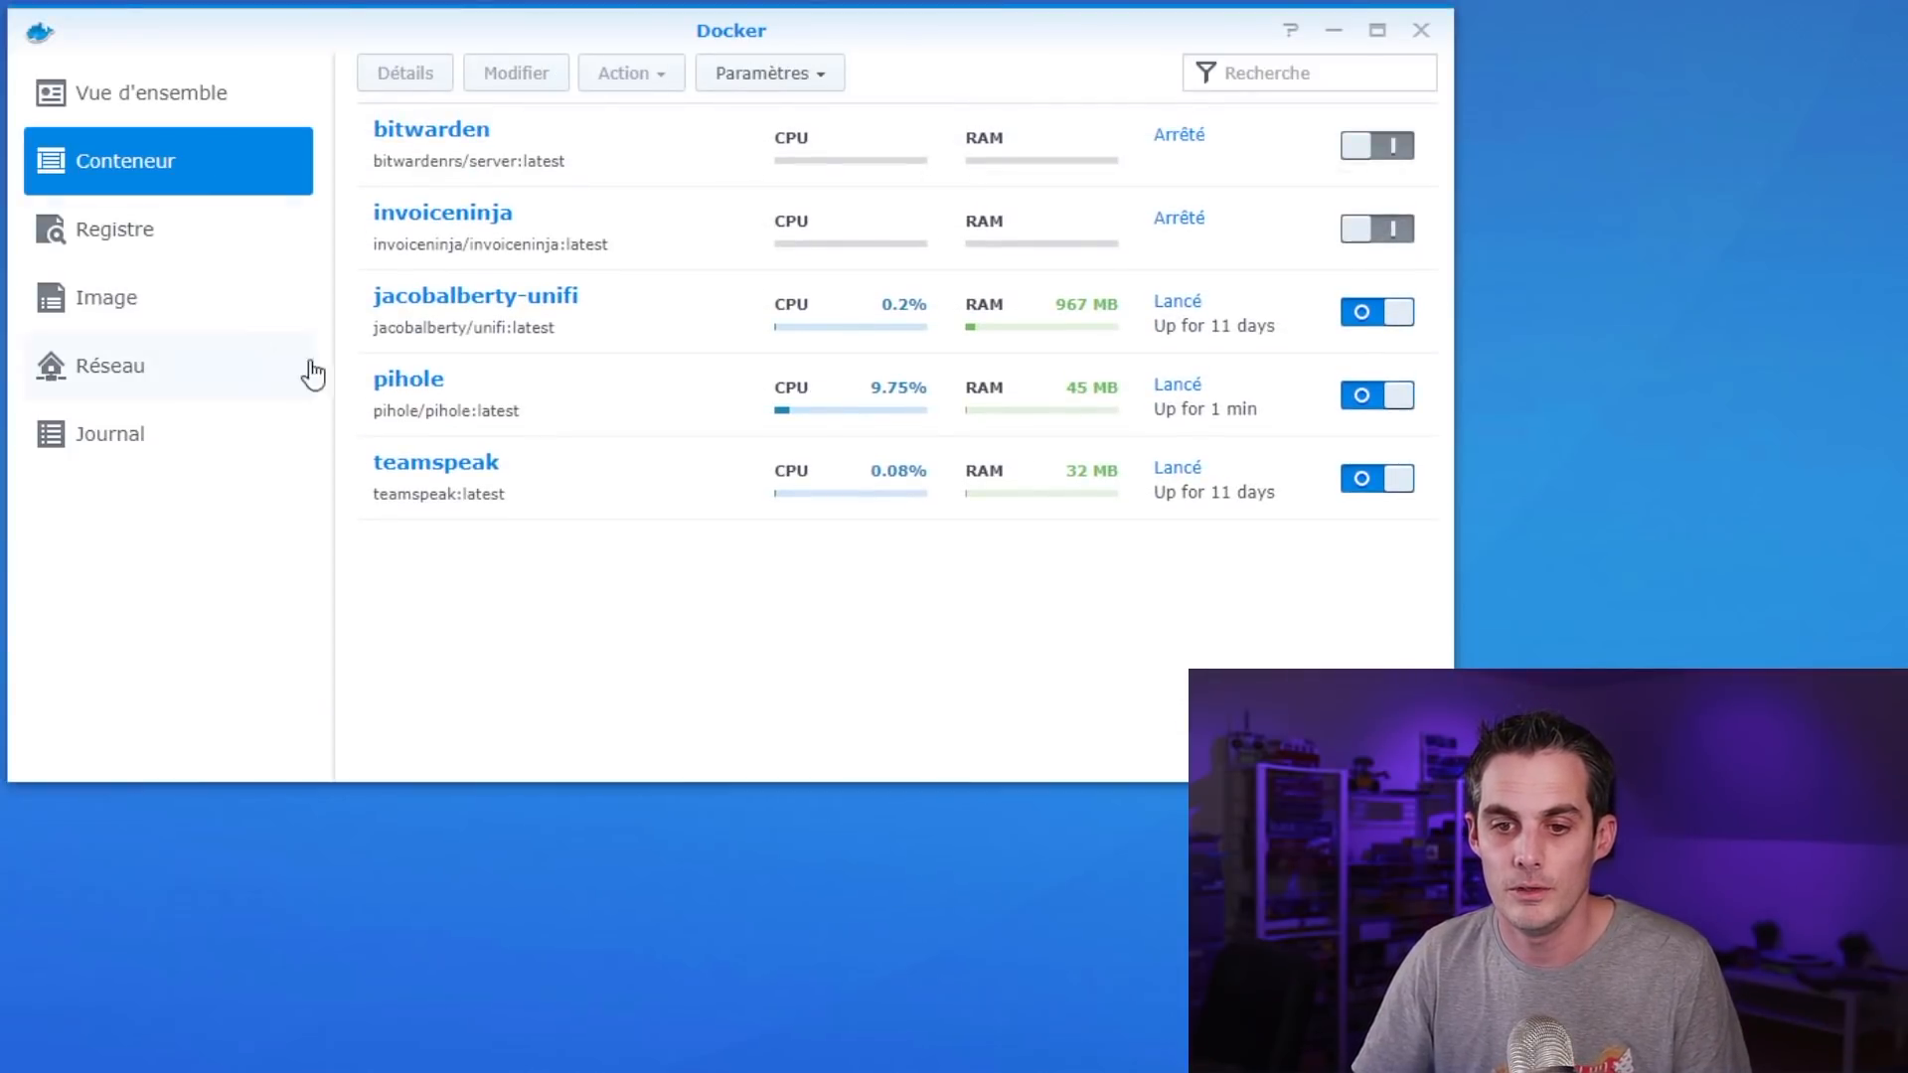
double_click(503, 378)
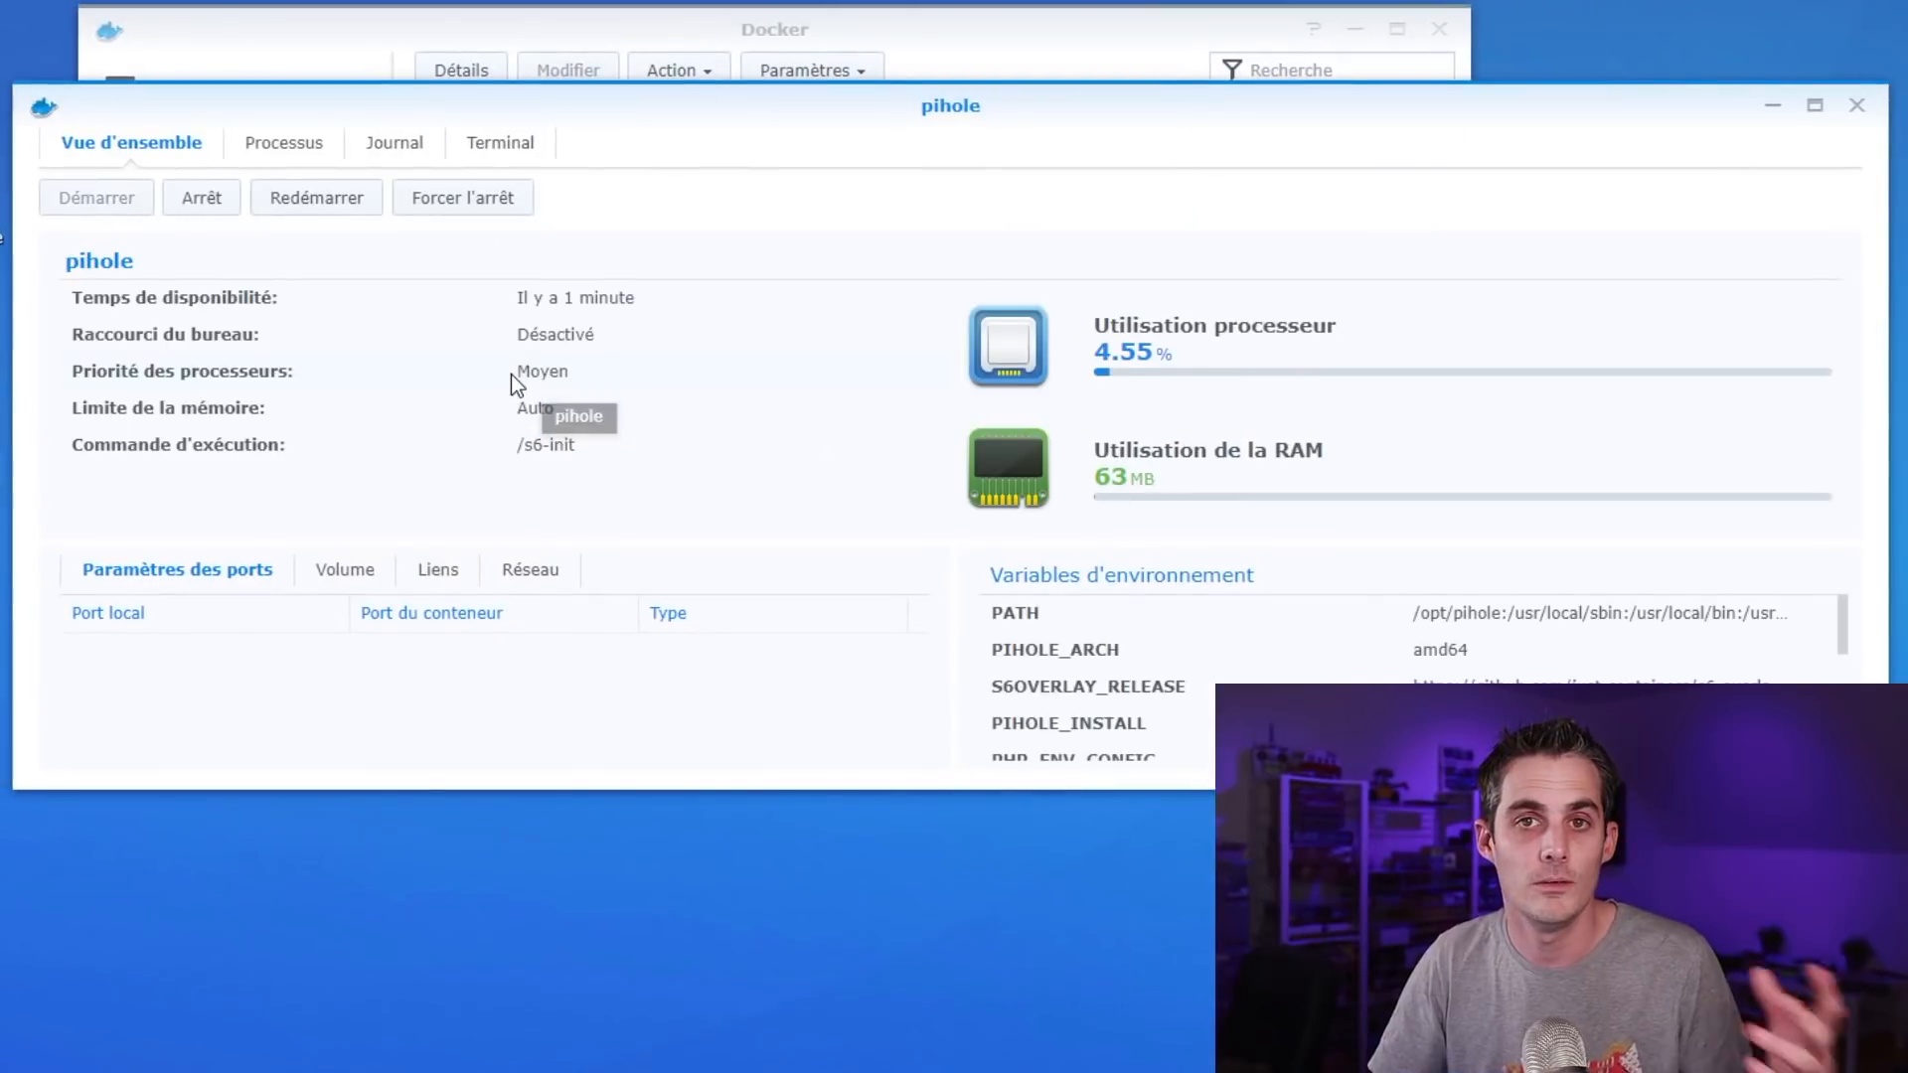
click(497, 146)
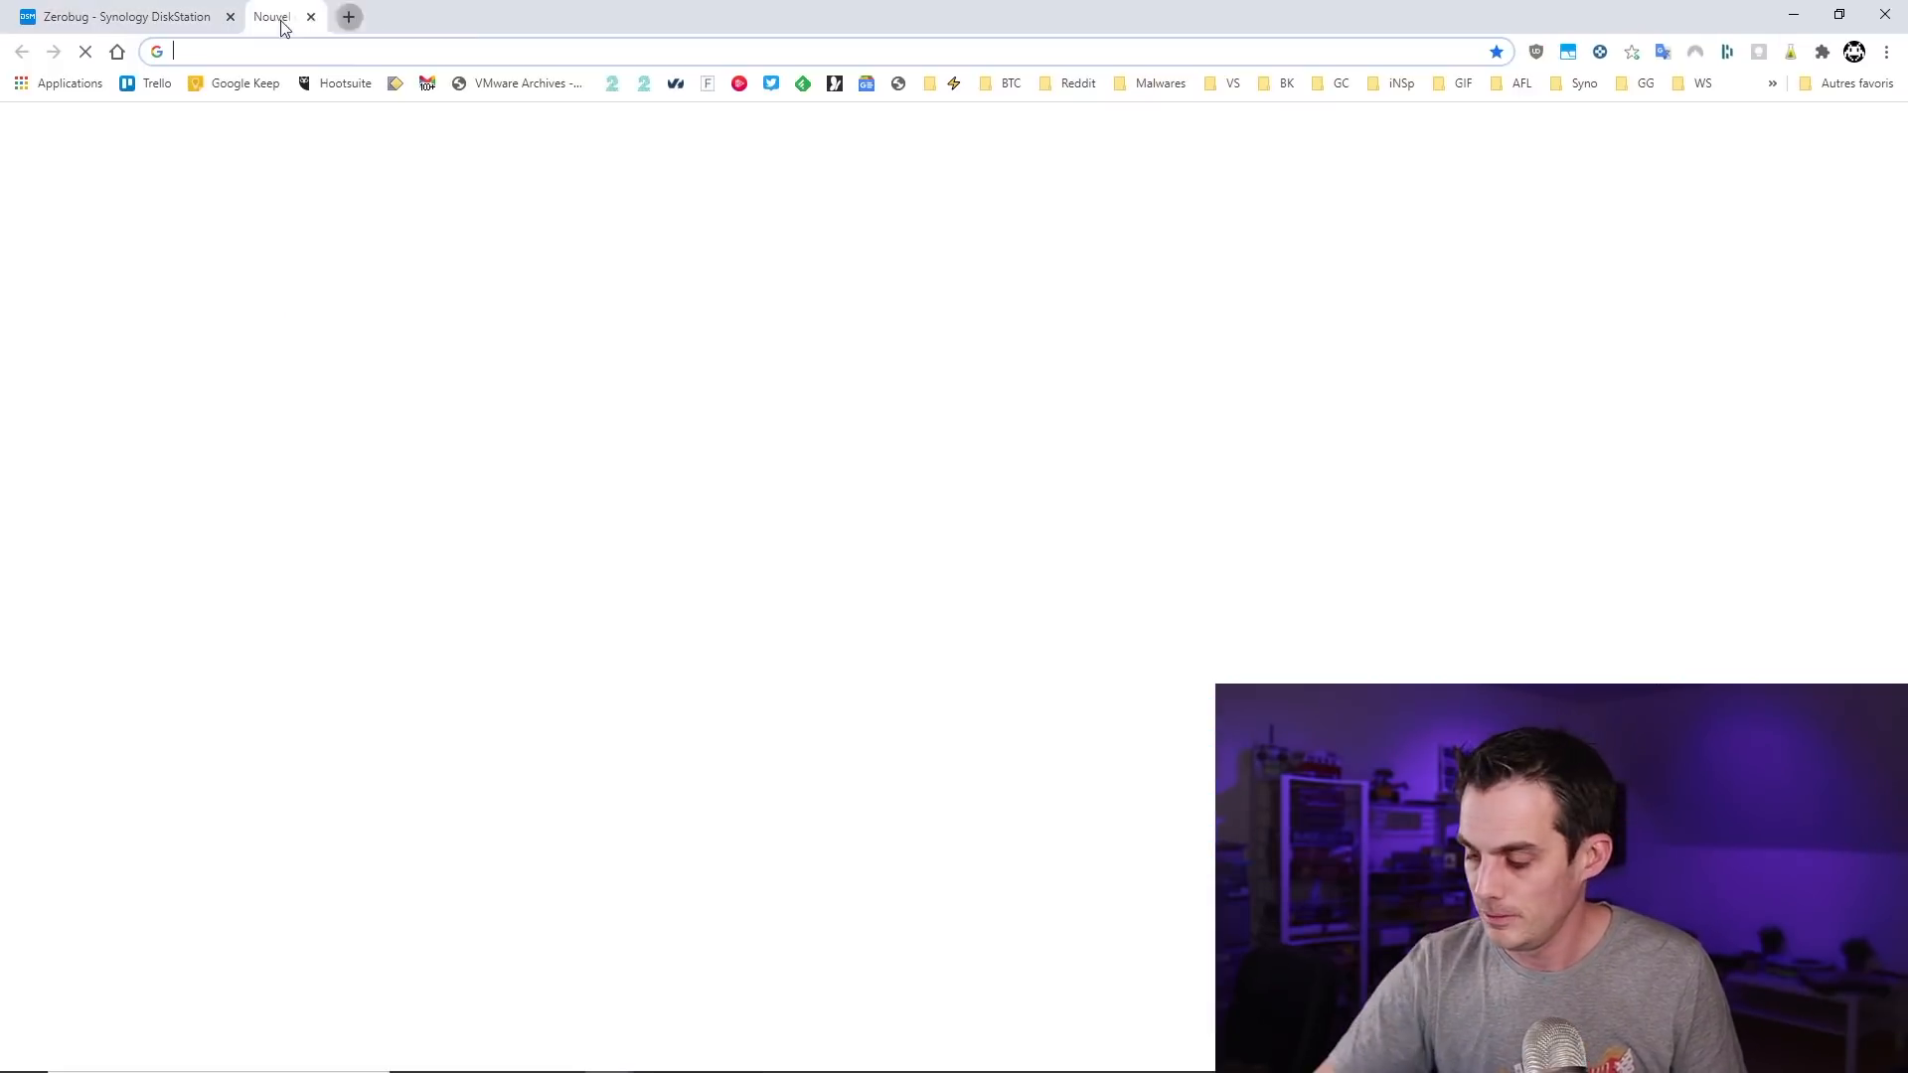
Load the Pi-hole admin dashboard at 192.168.1.100:8888/admin in a new browser tab
click(268, 17)
text(19)
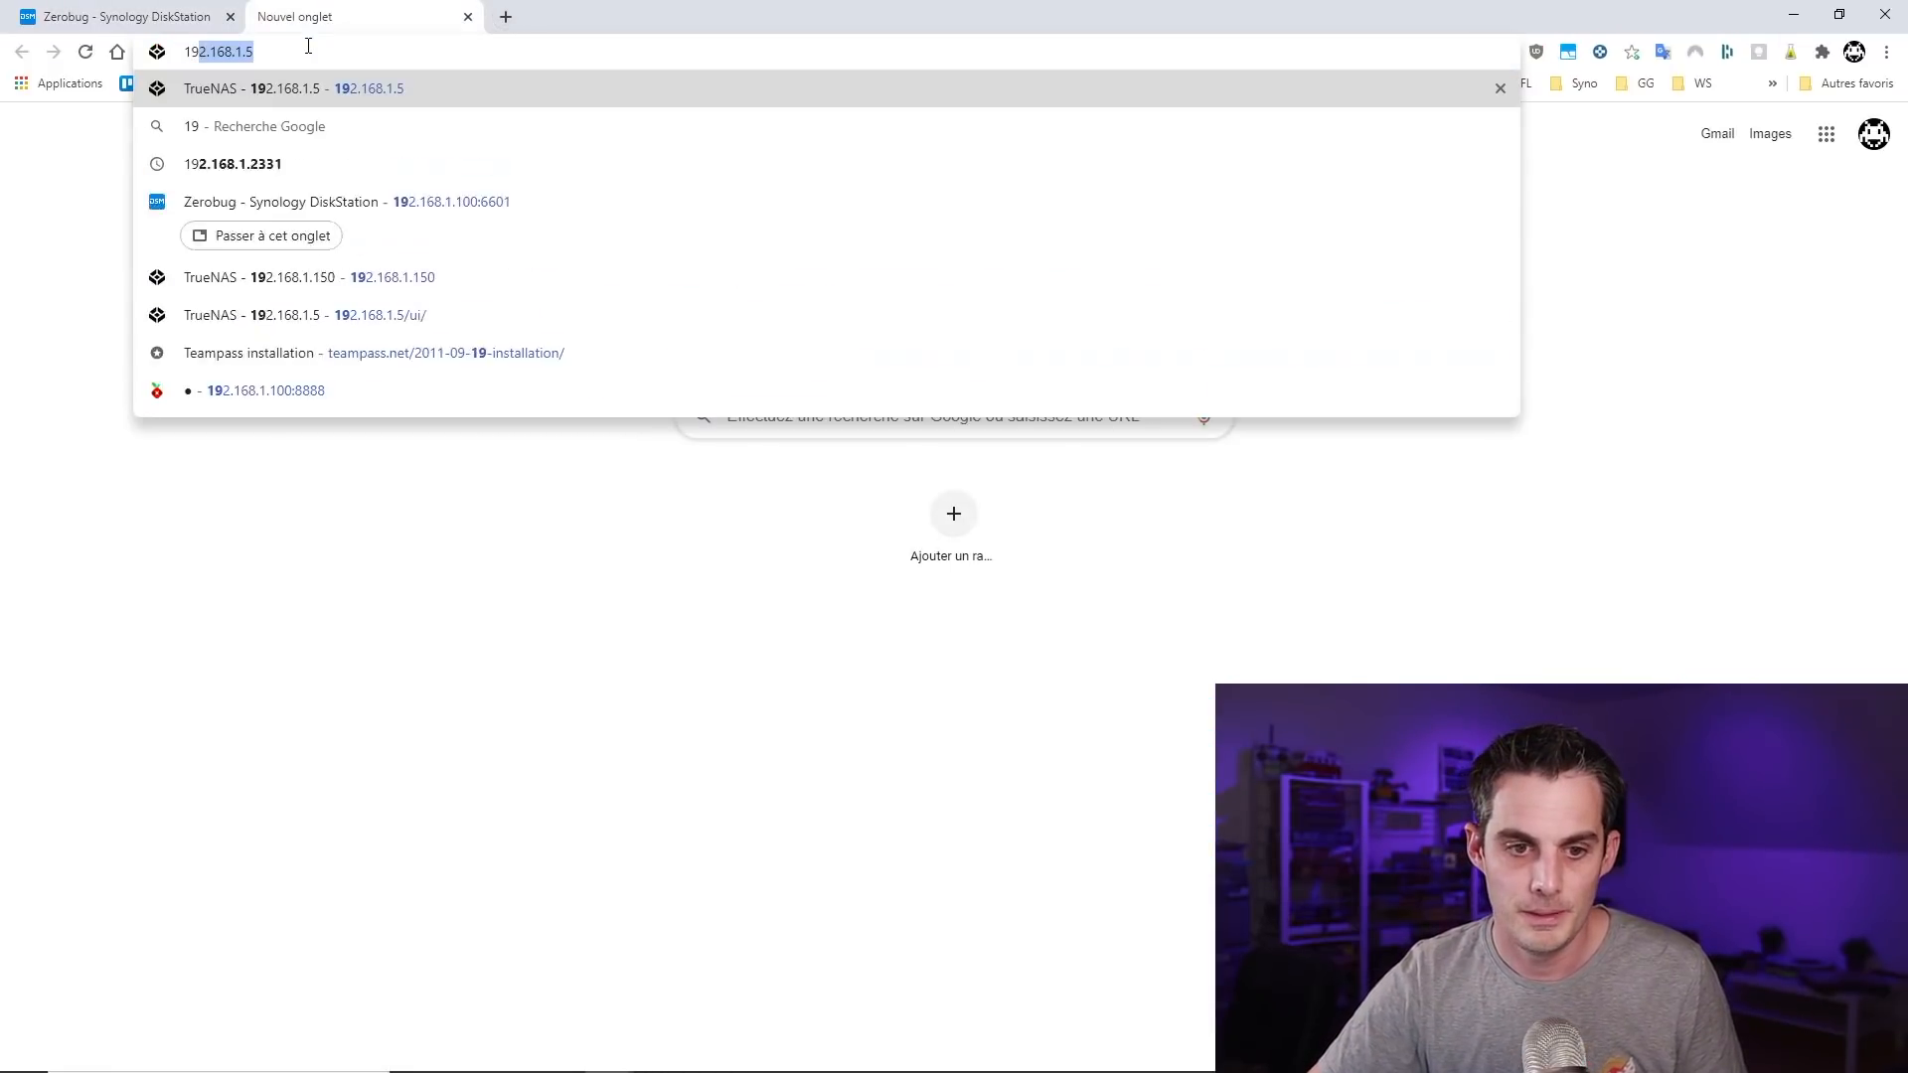
text(2.168.)
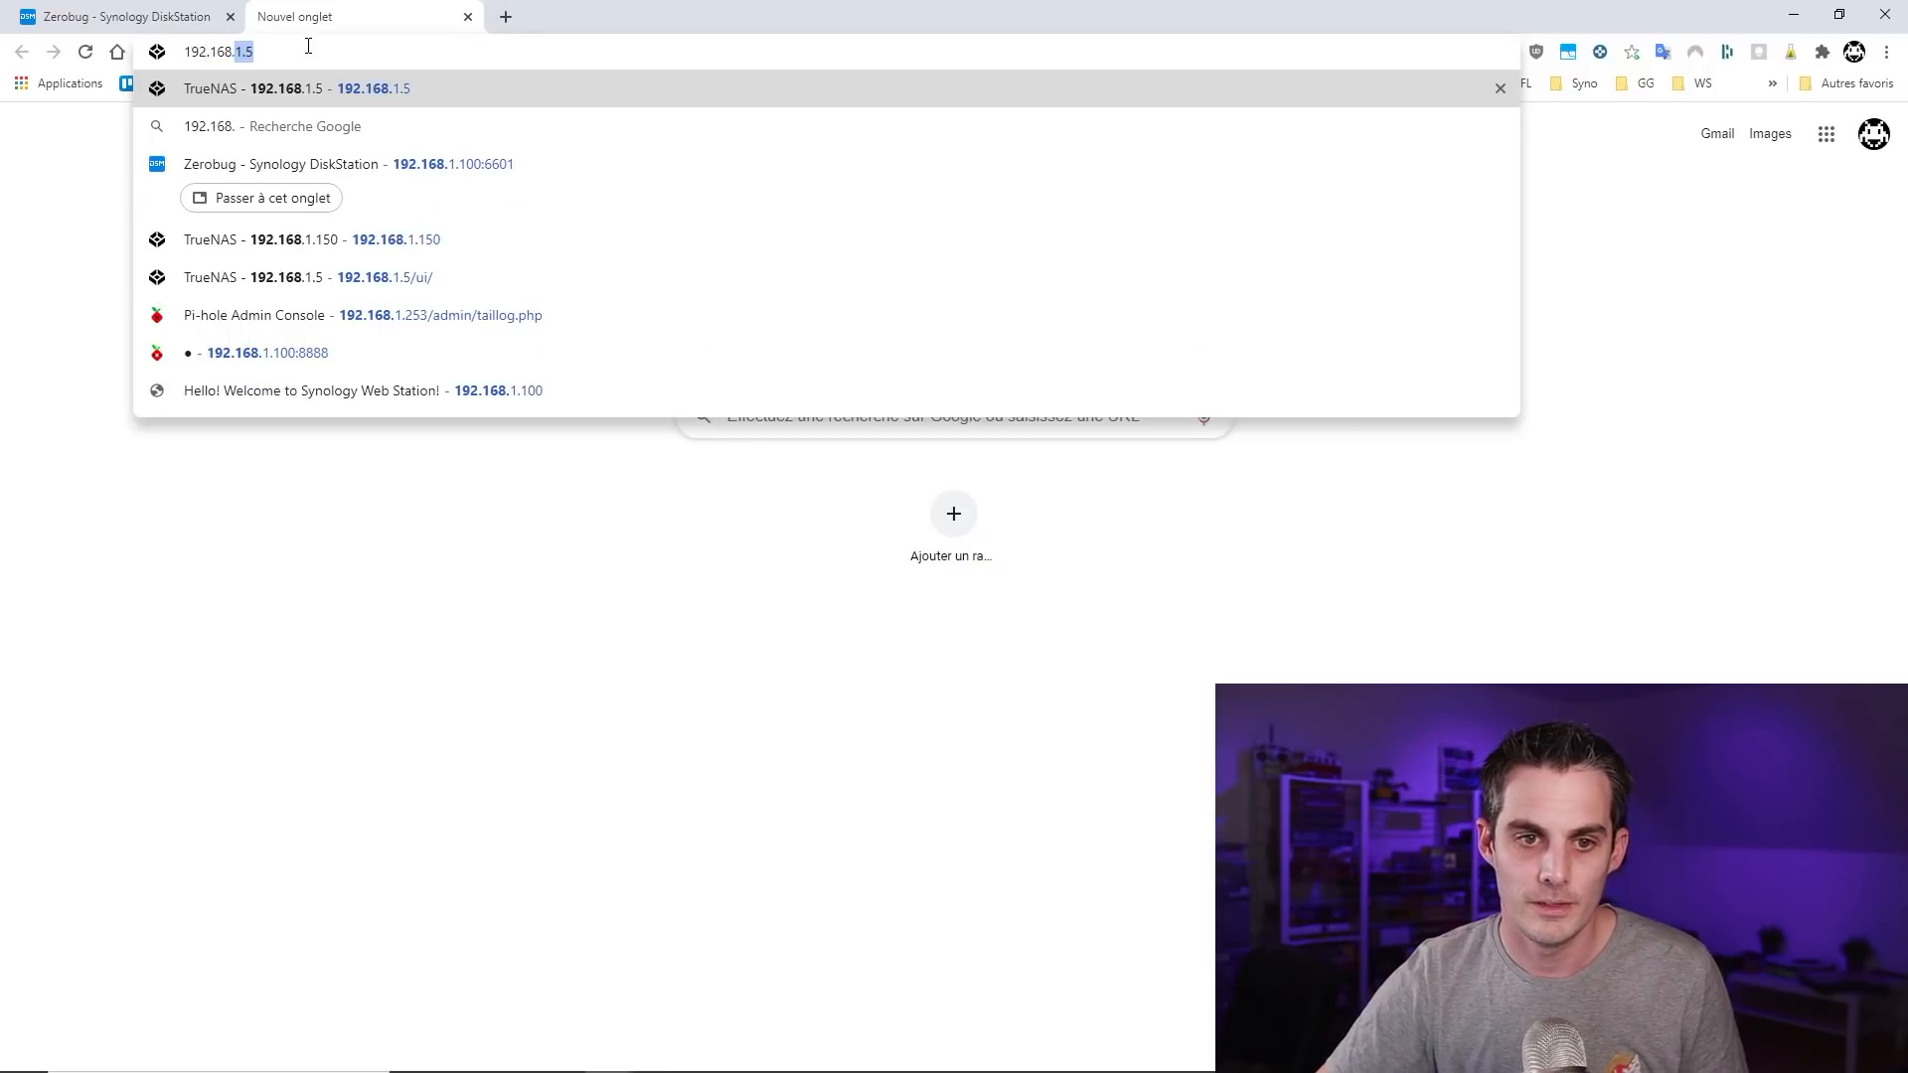
text(1.100:)
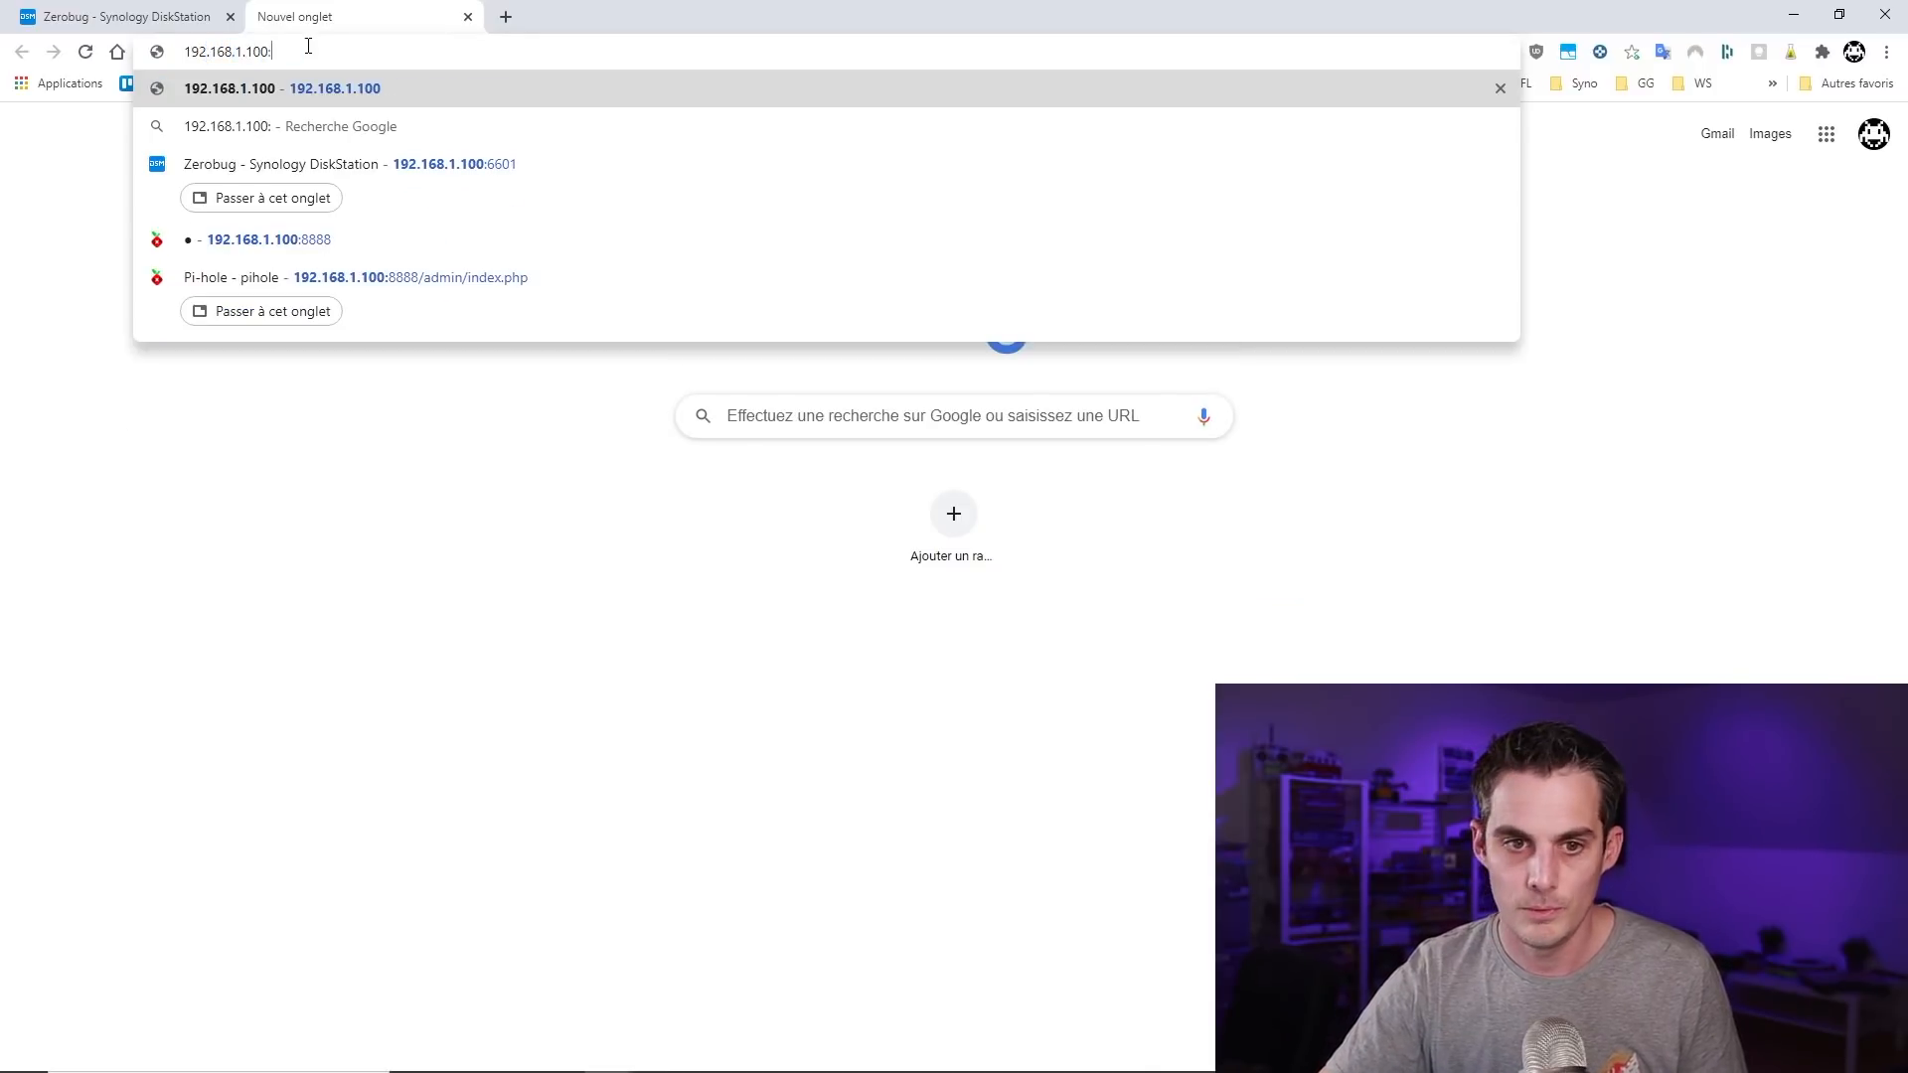
text(8888)
key(Return)
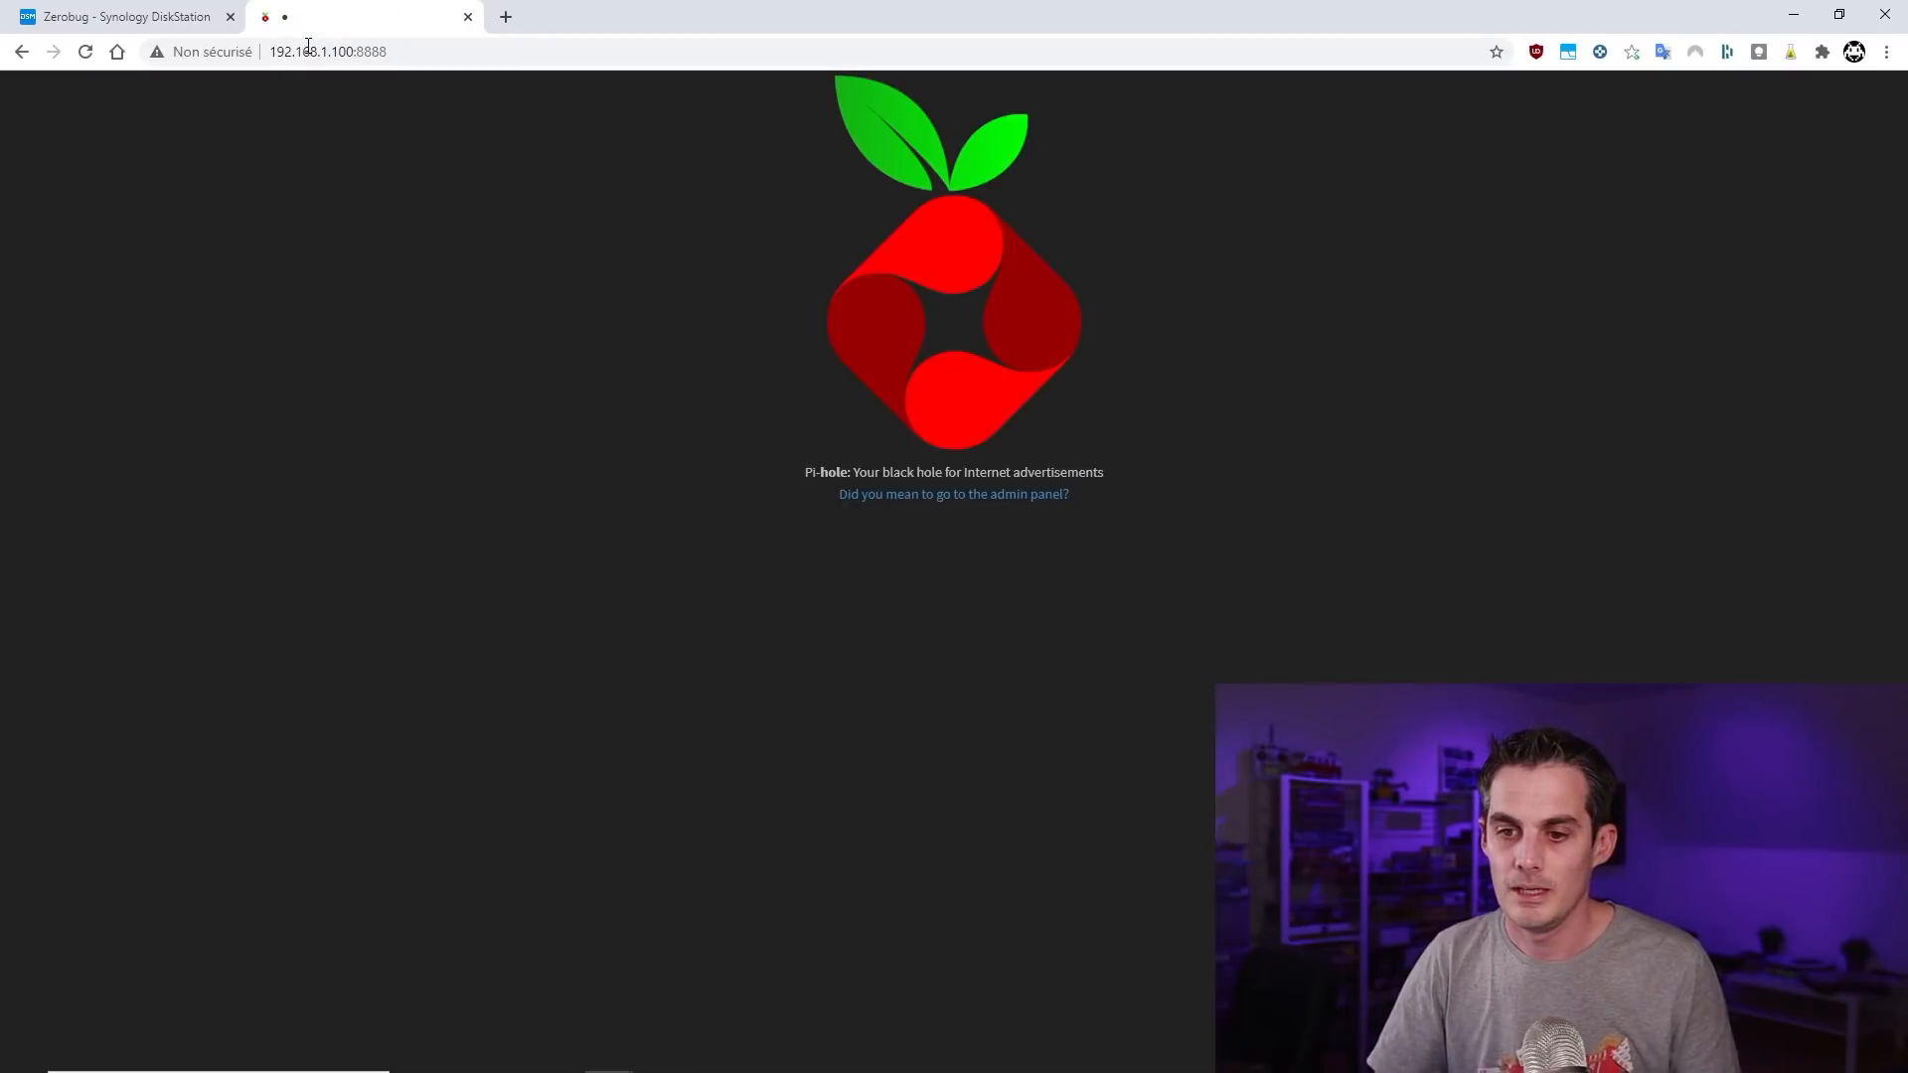
click(958, 502)
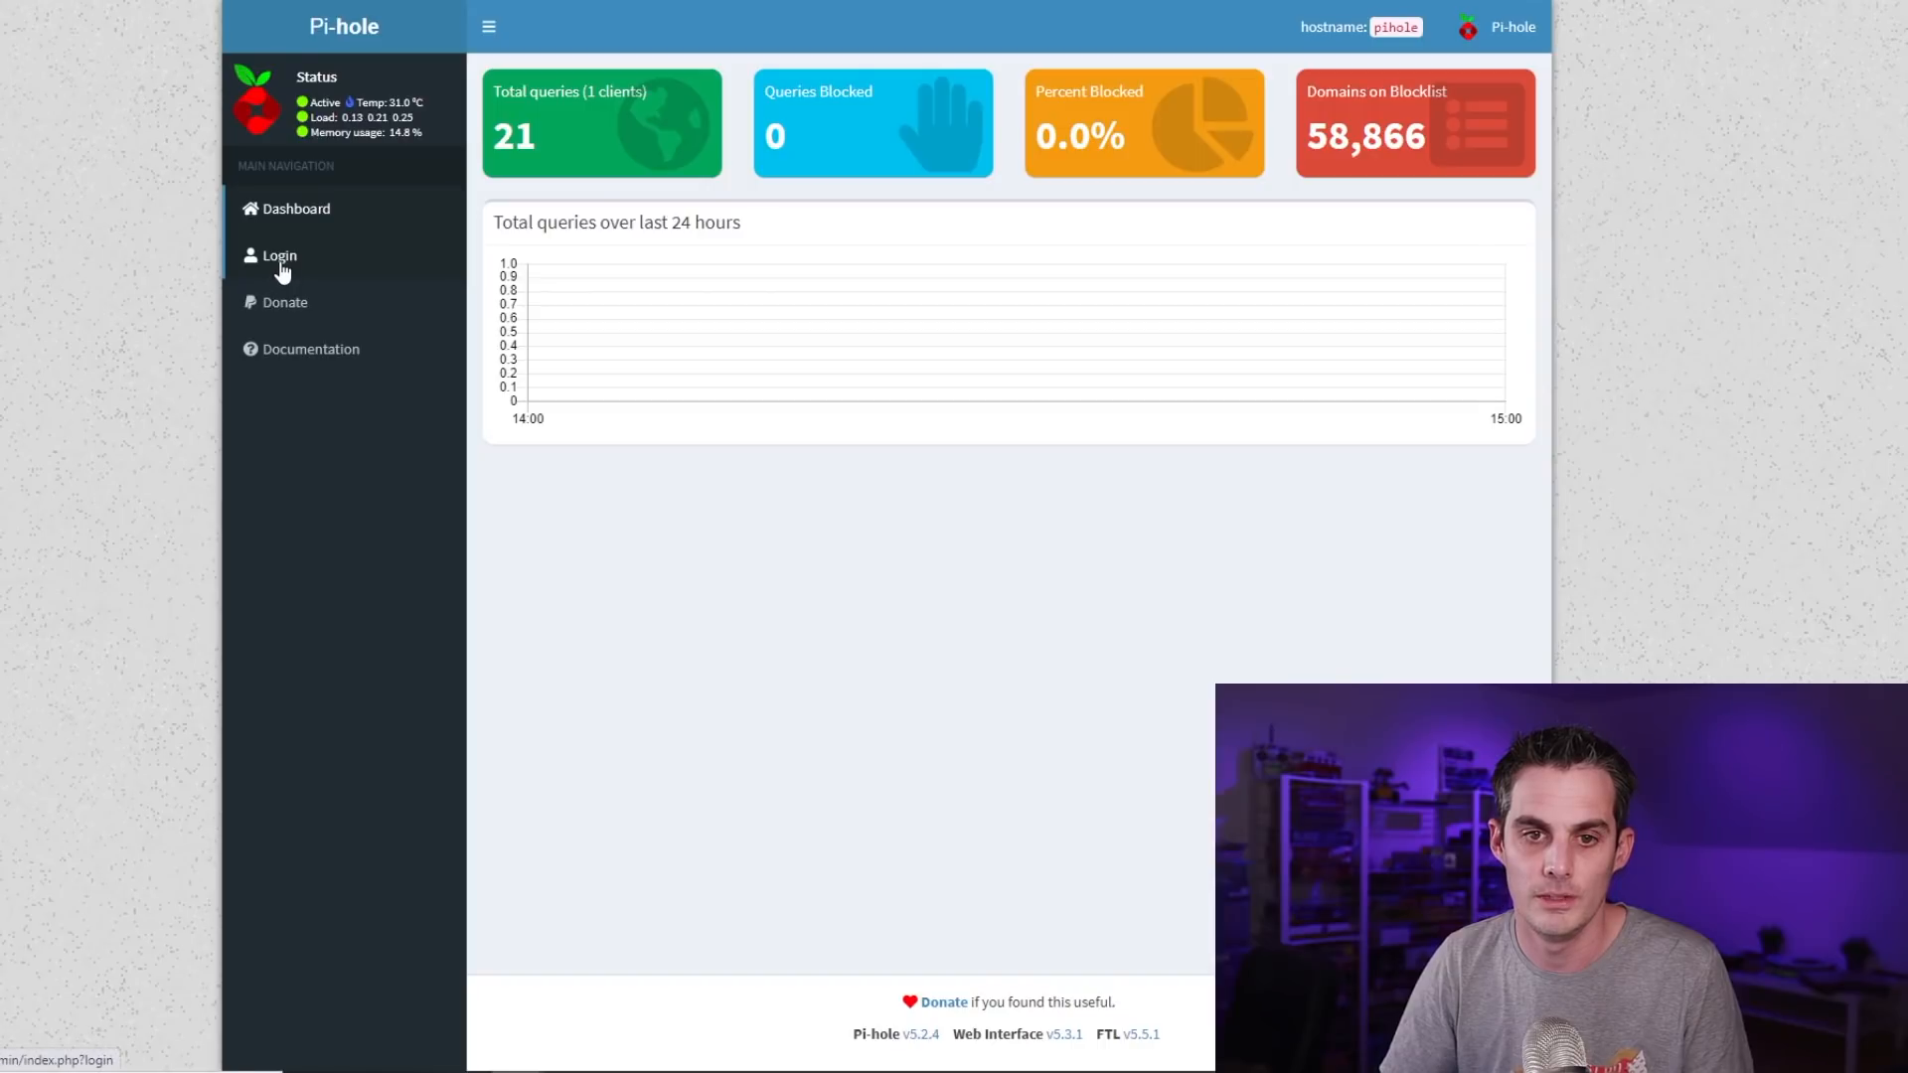
Log in to the Pi-hole admin console by entering the admin password
click(282, 264)
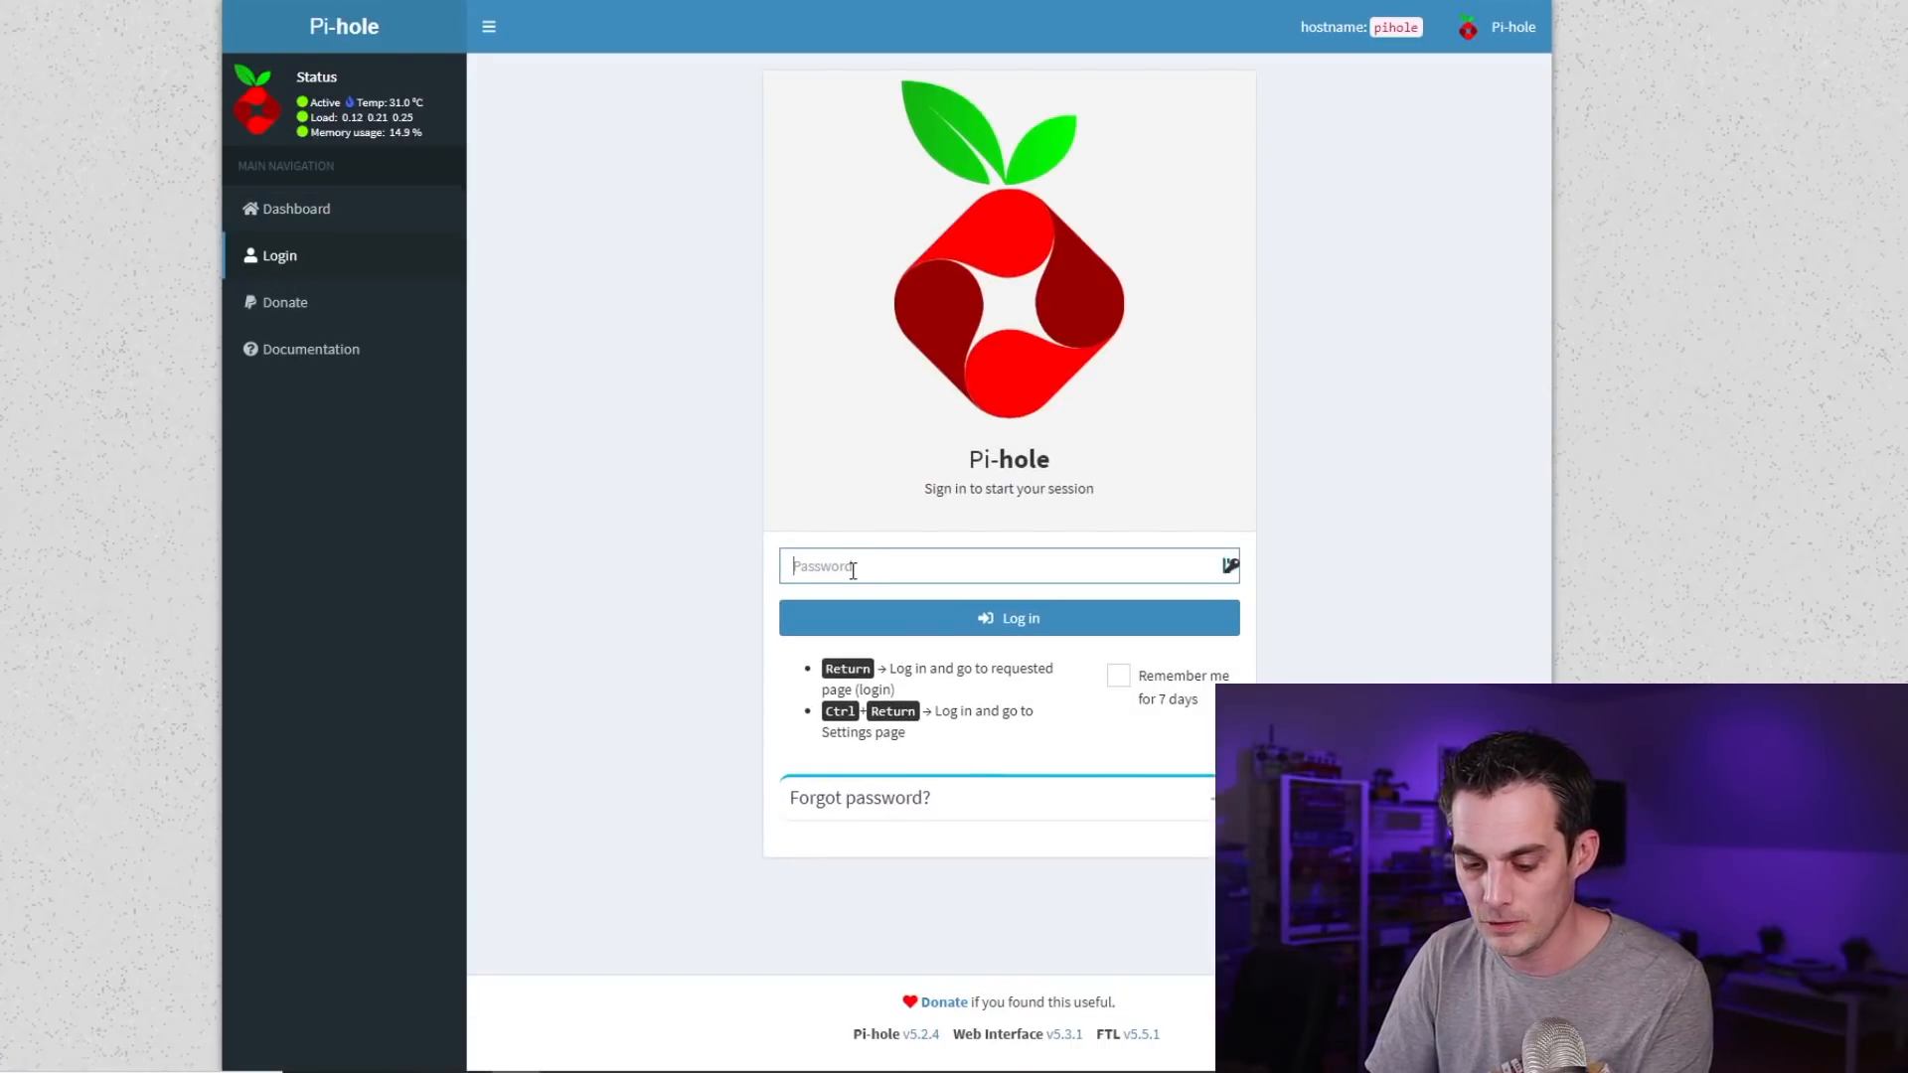
click(851, 568)
text(••)
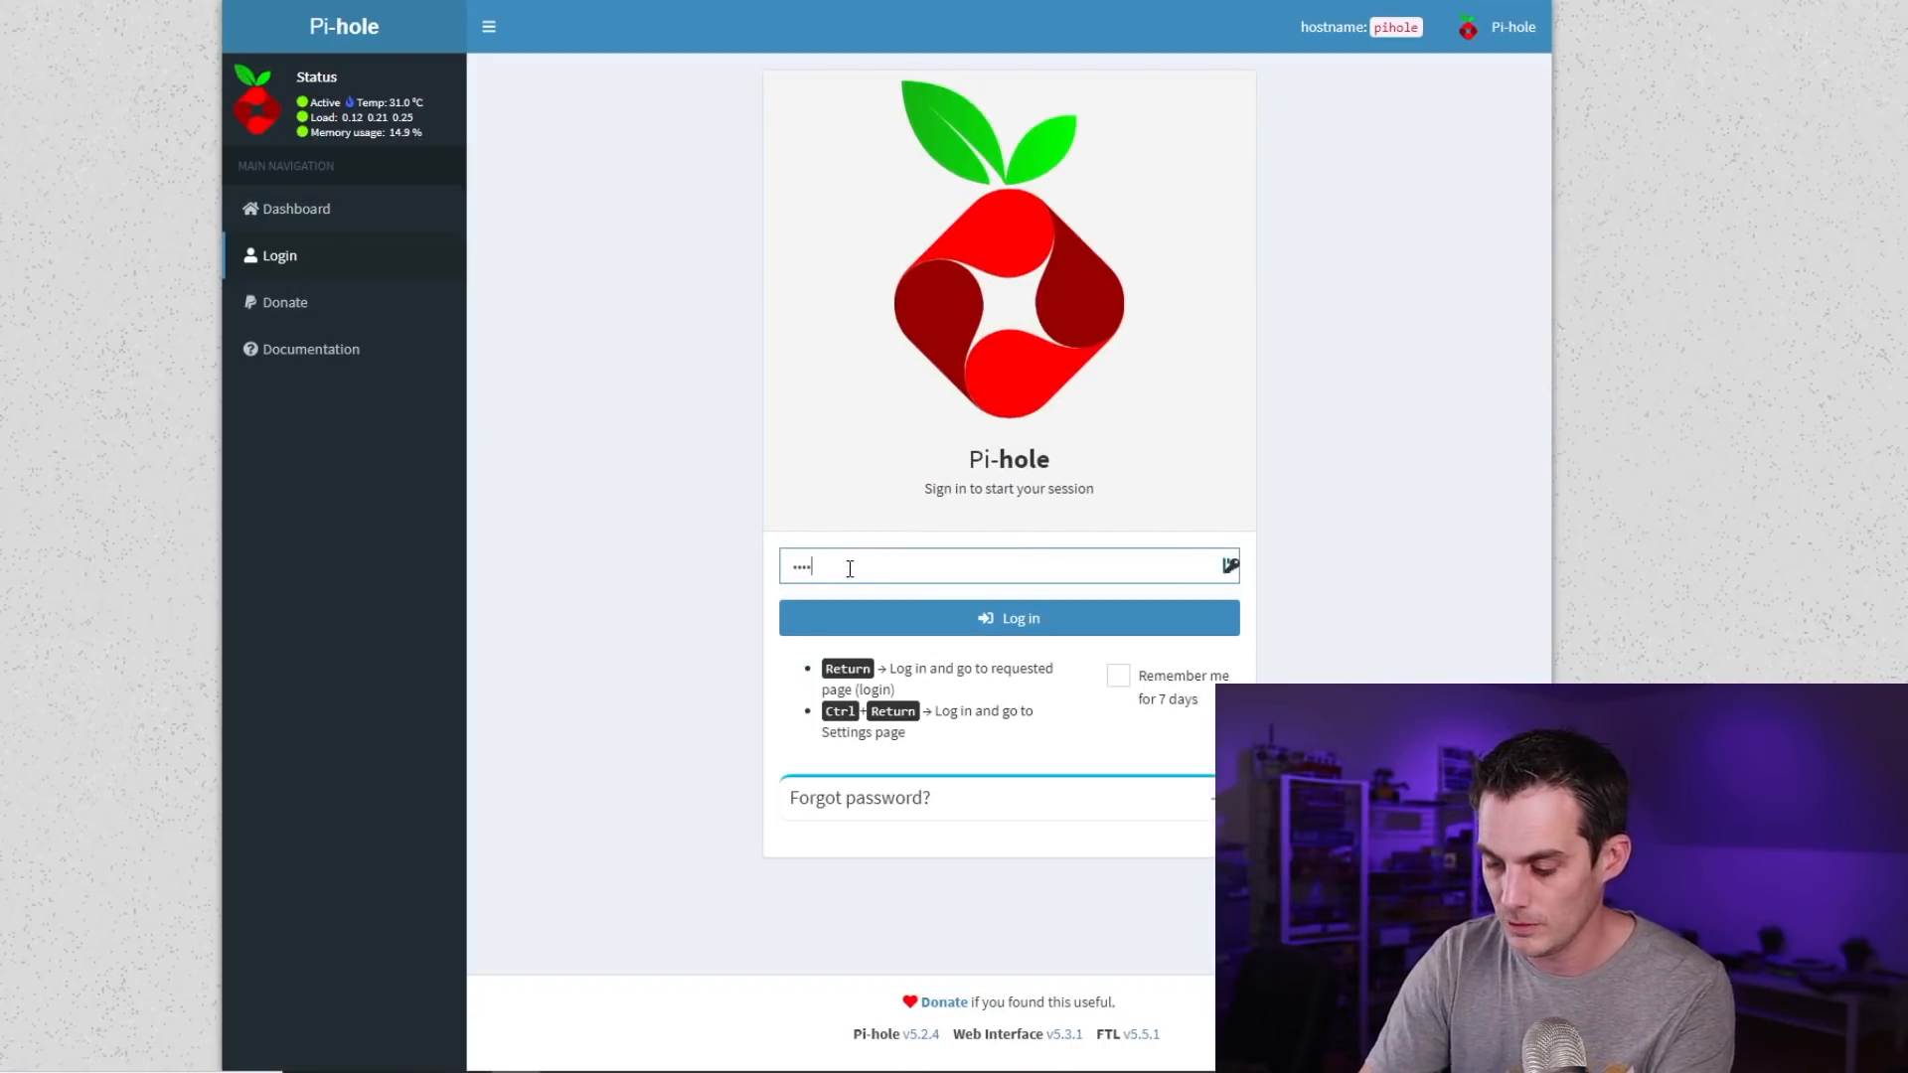
text(•••••)
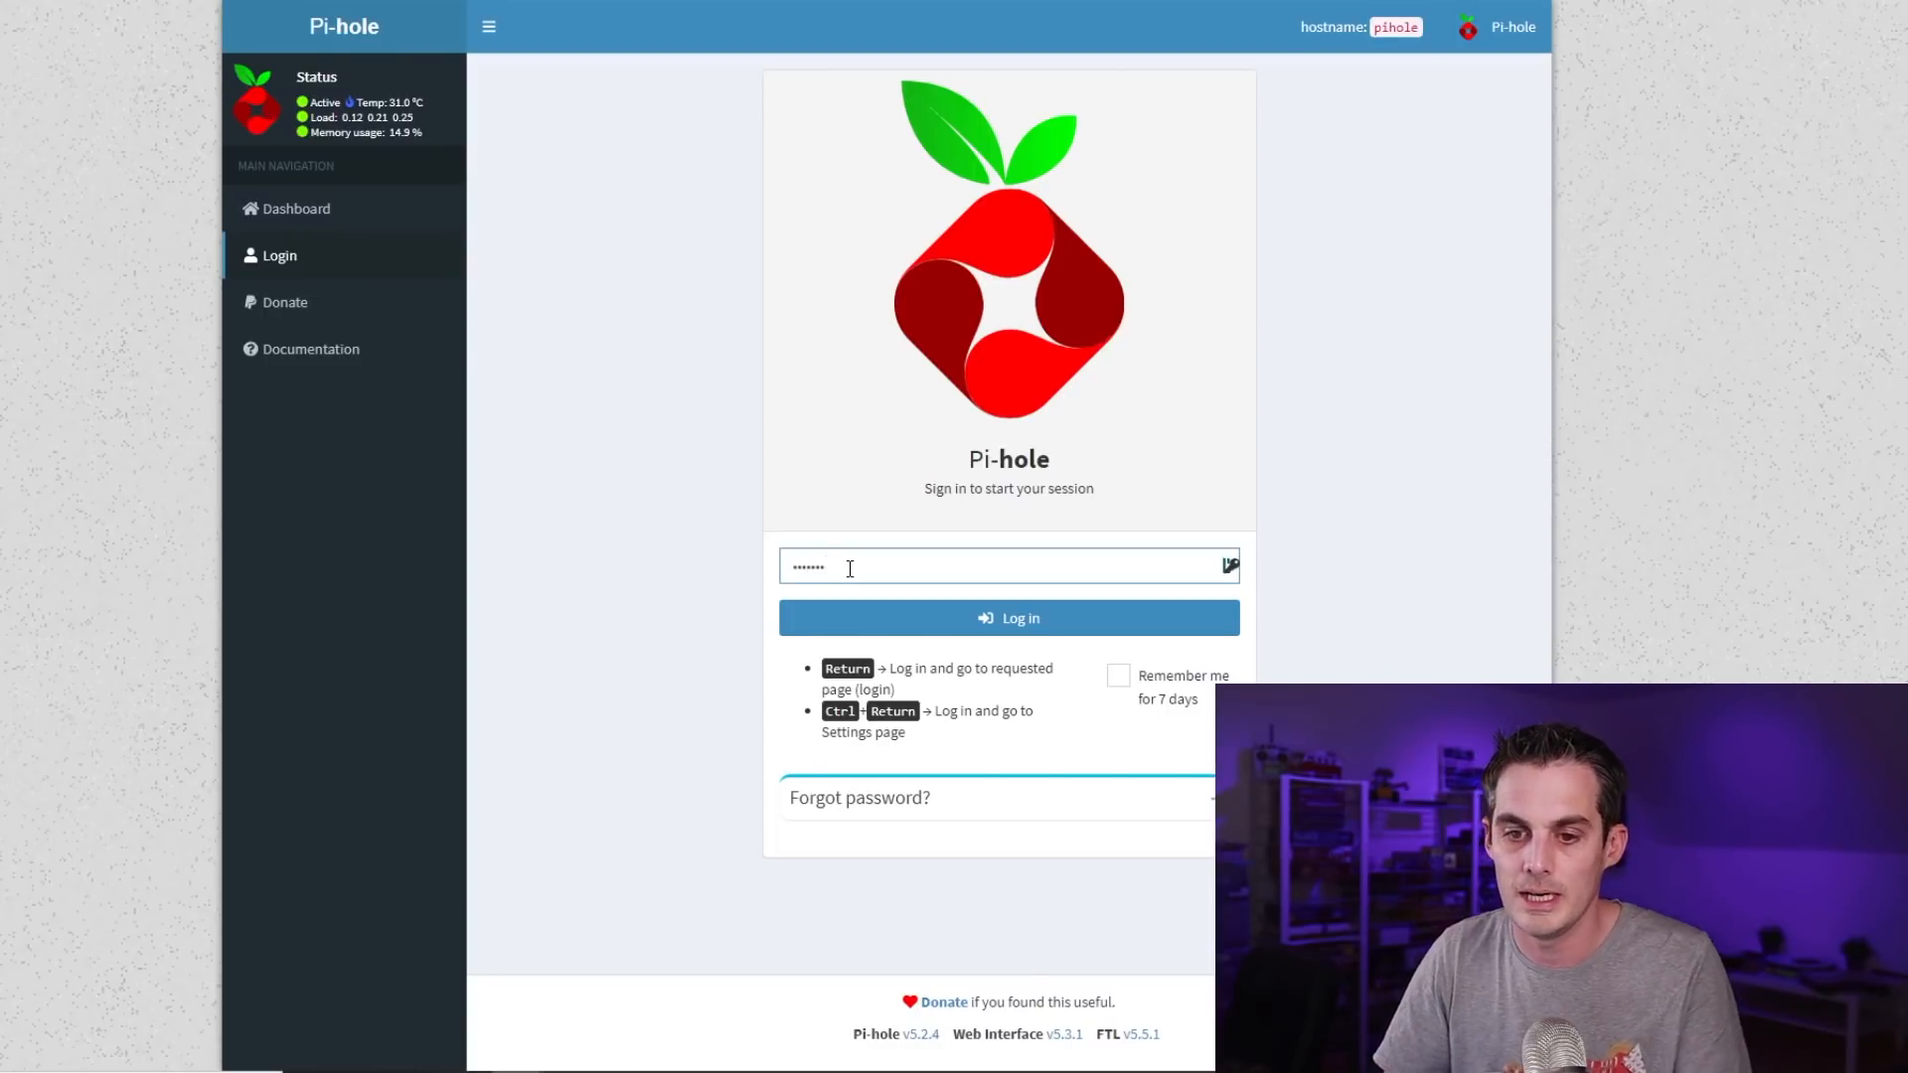
key(Return)
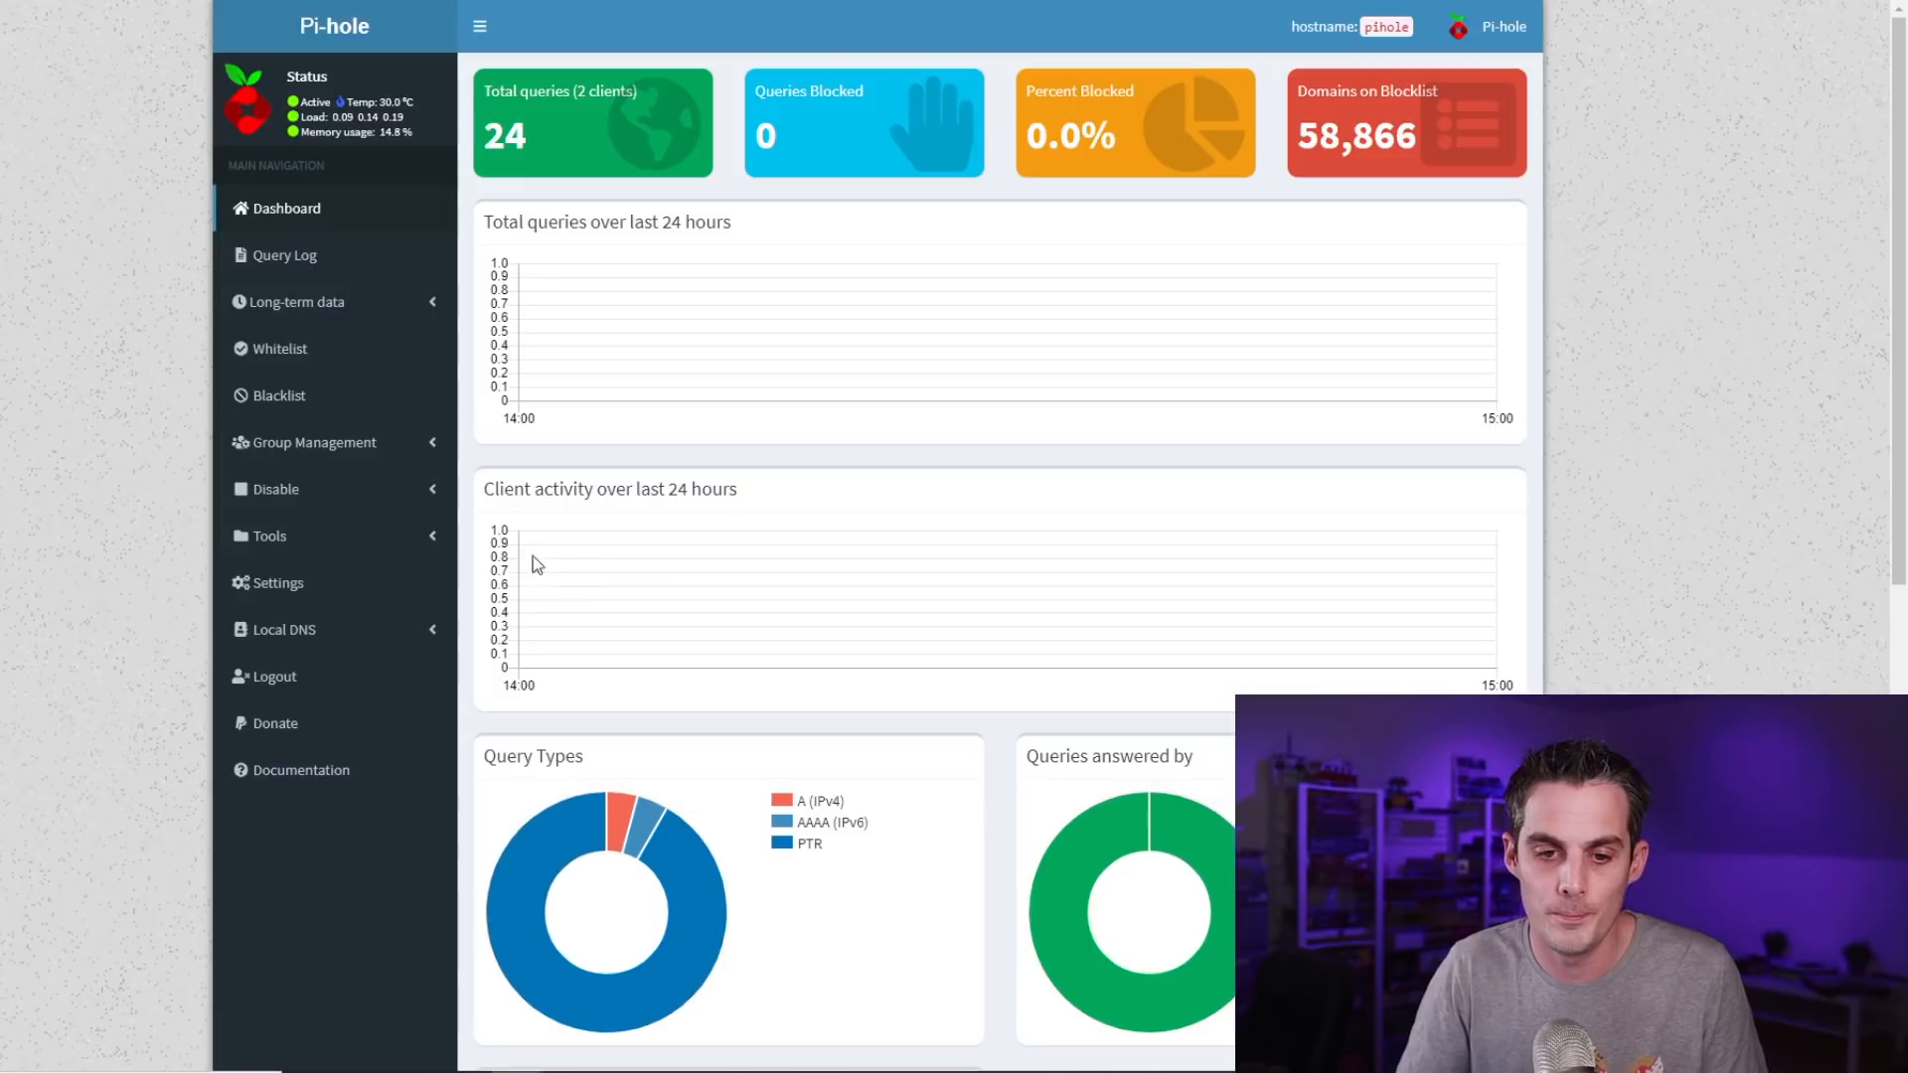
Open Group Management > Adlists and select the existing StevenBlack hosts adlist URL
click(350, 456)
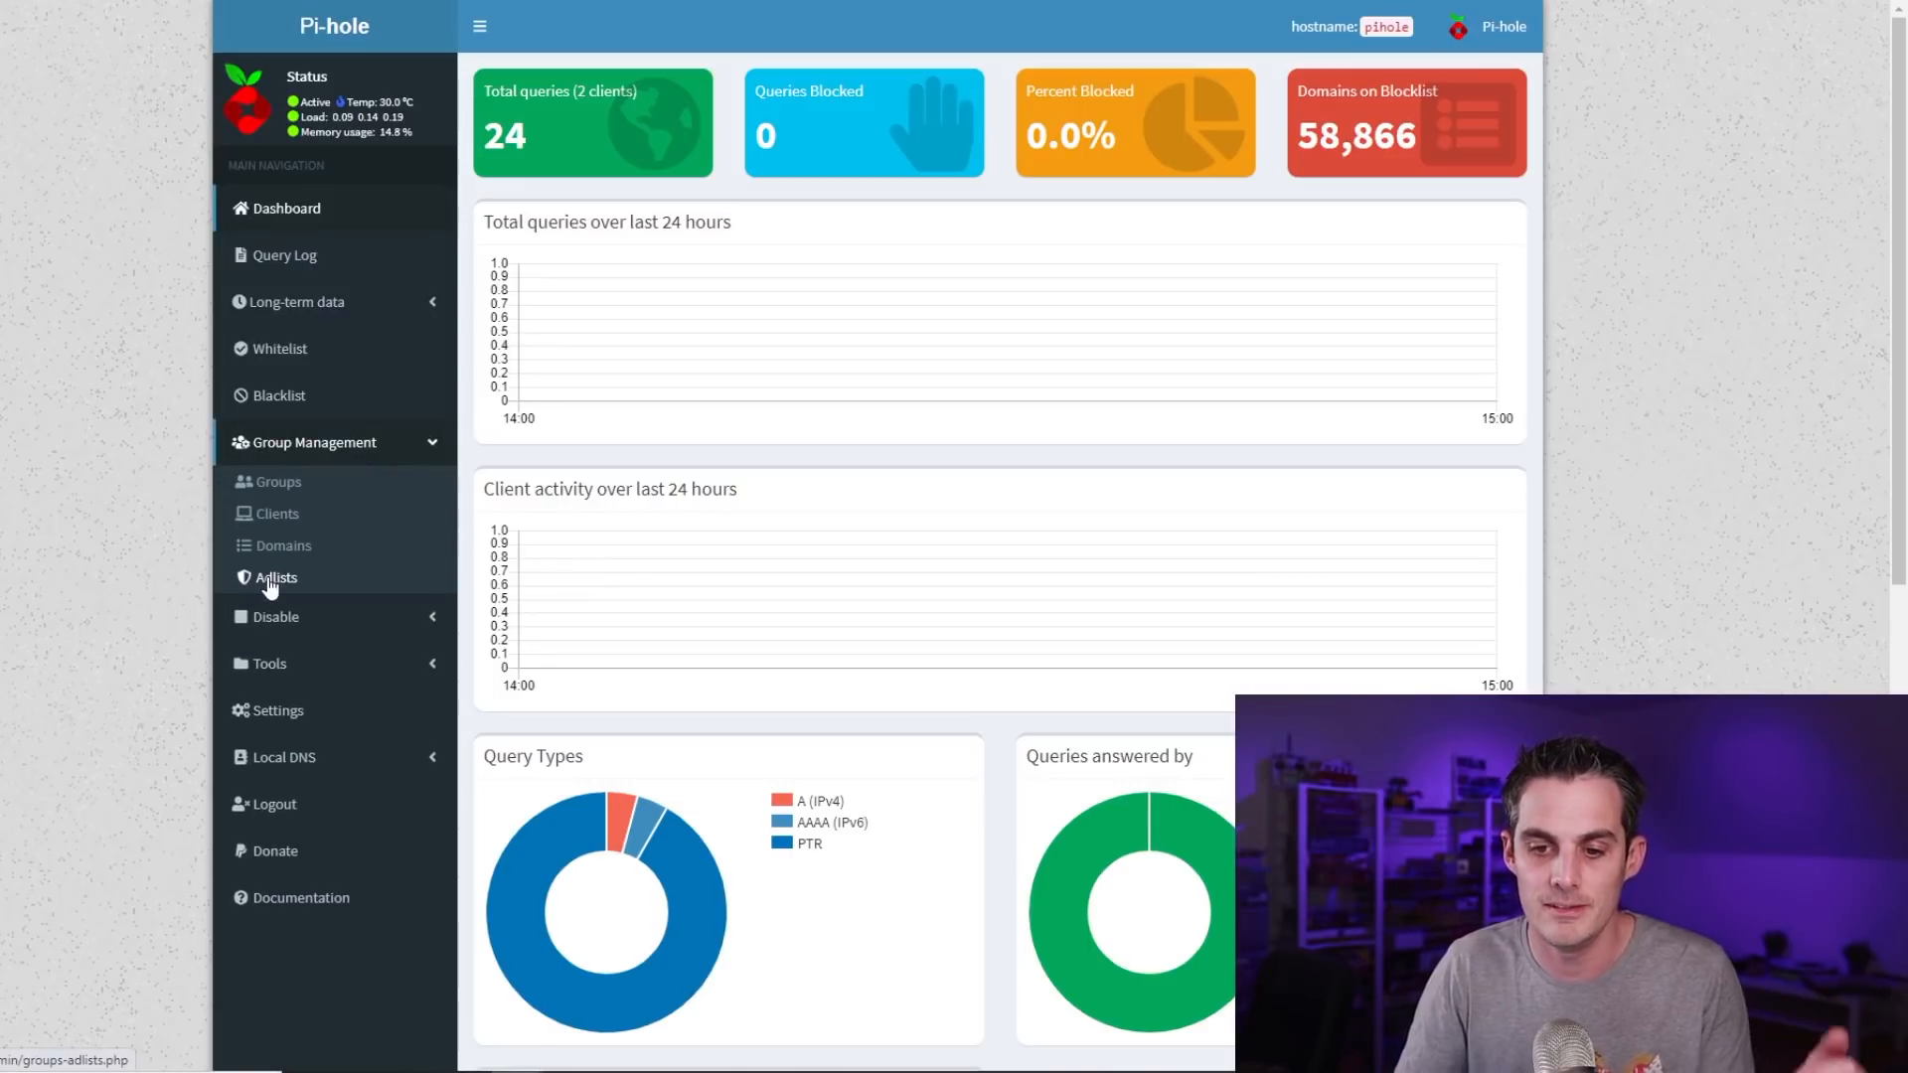
click(270, 580)
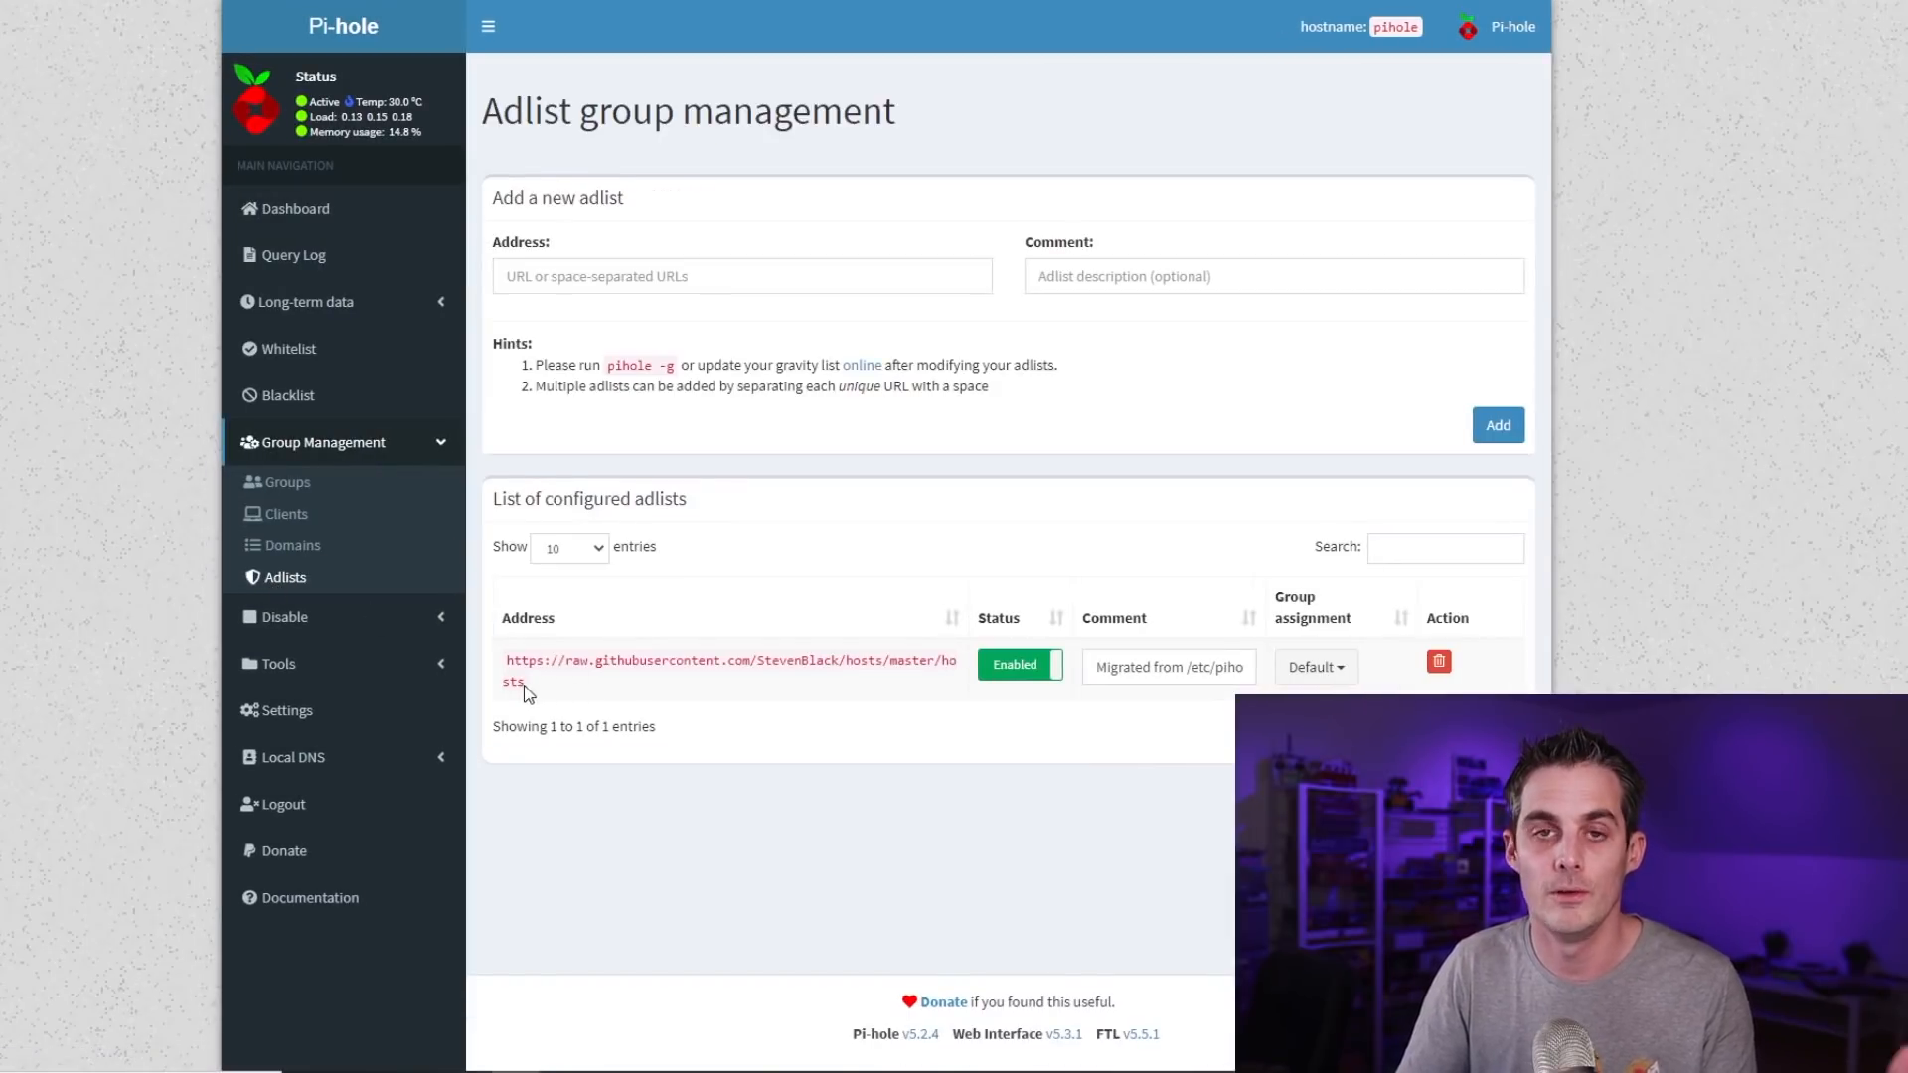
triple_click(526, 692)
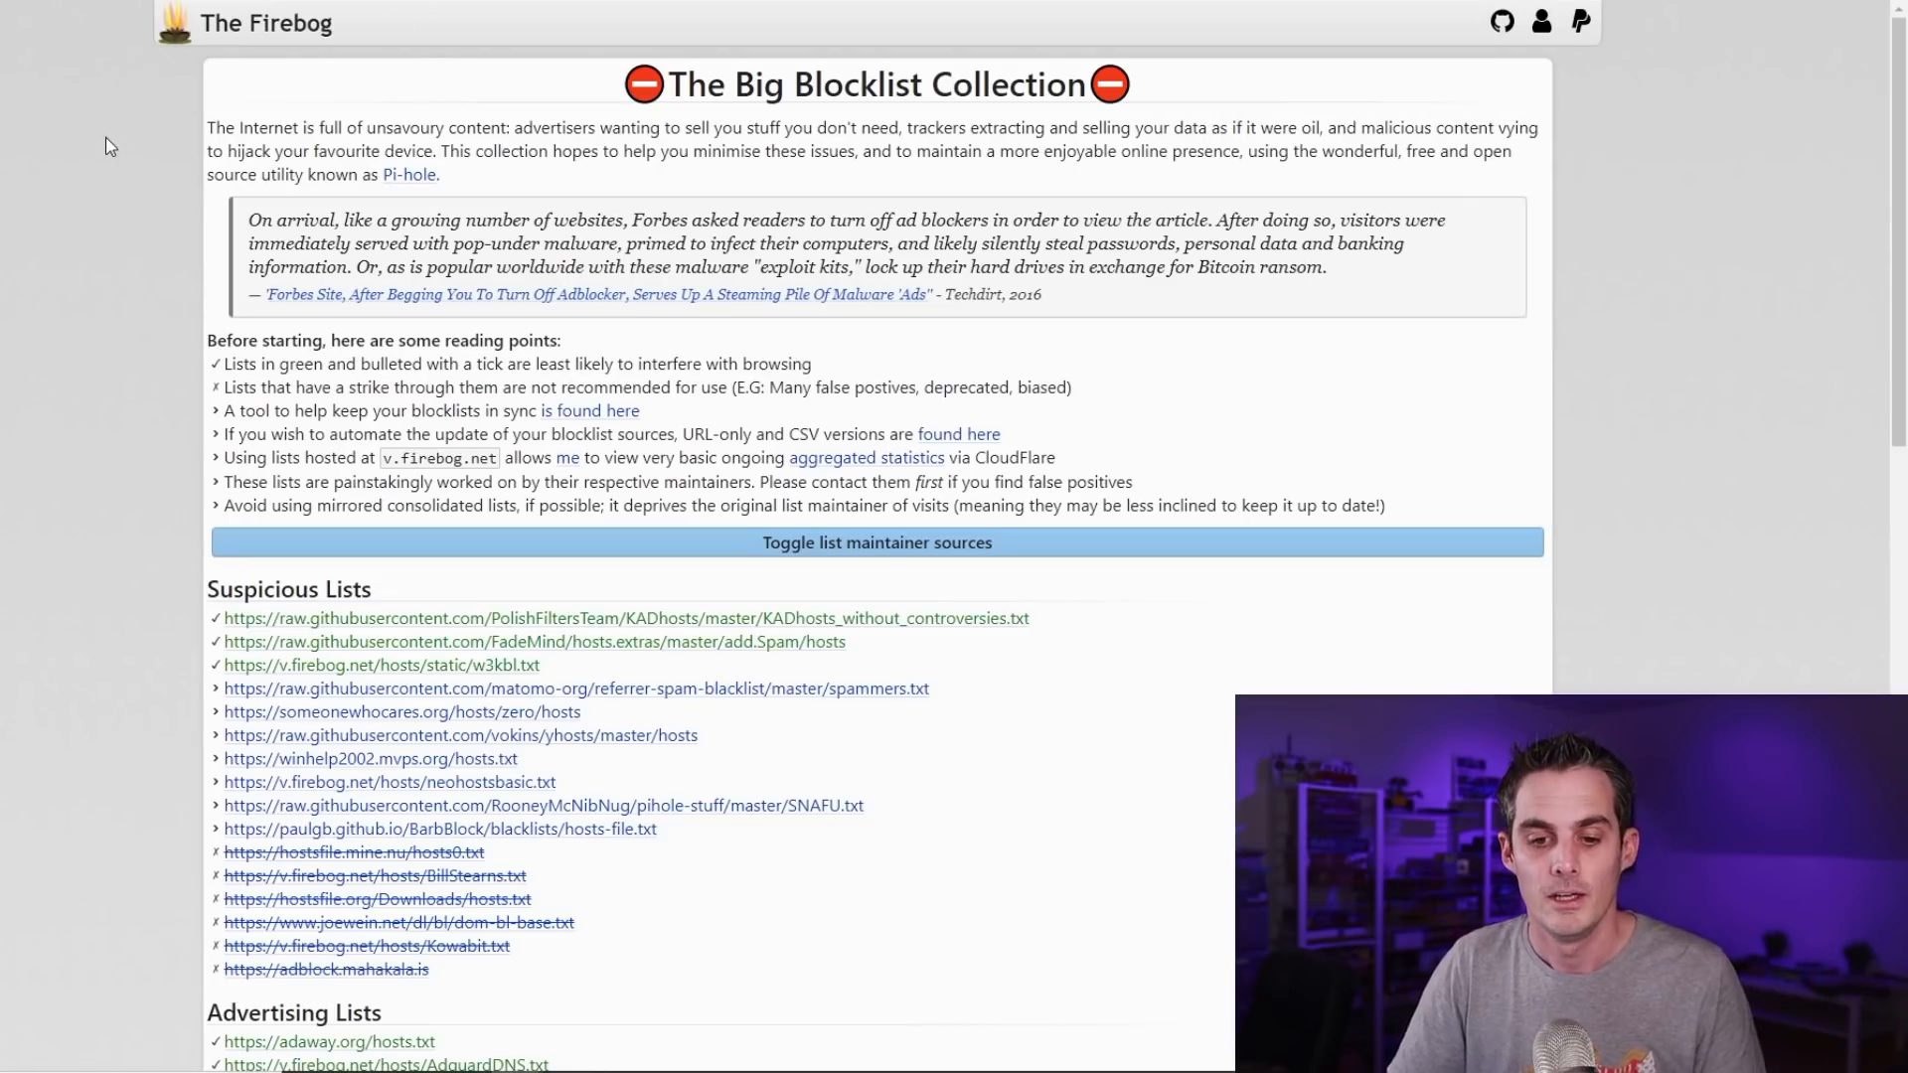
Scroll through The Firebog's Suspicious, Advertising, Tracking and Malicious blocklist categories
scroll(111, 151, down, 1)
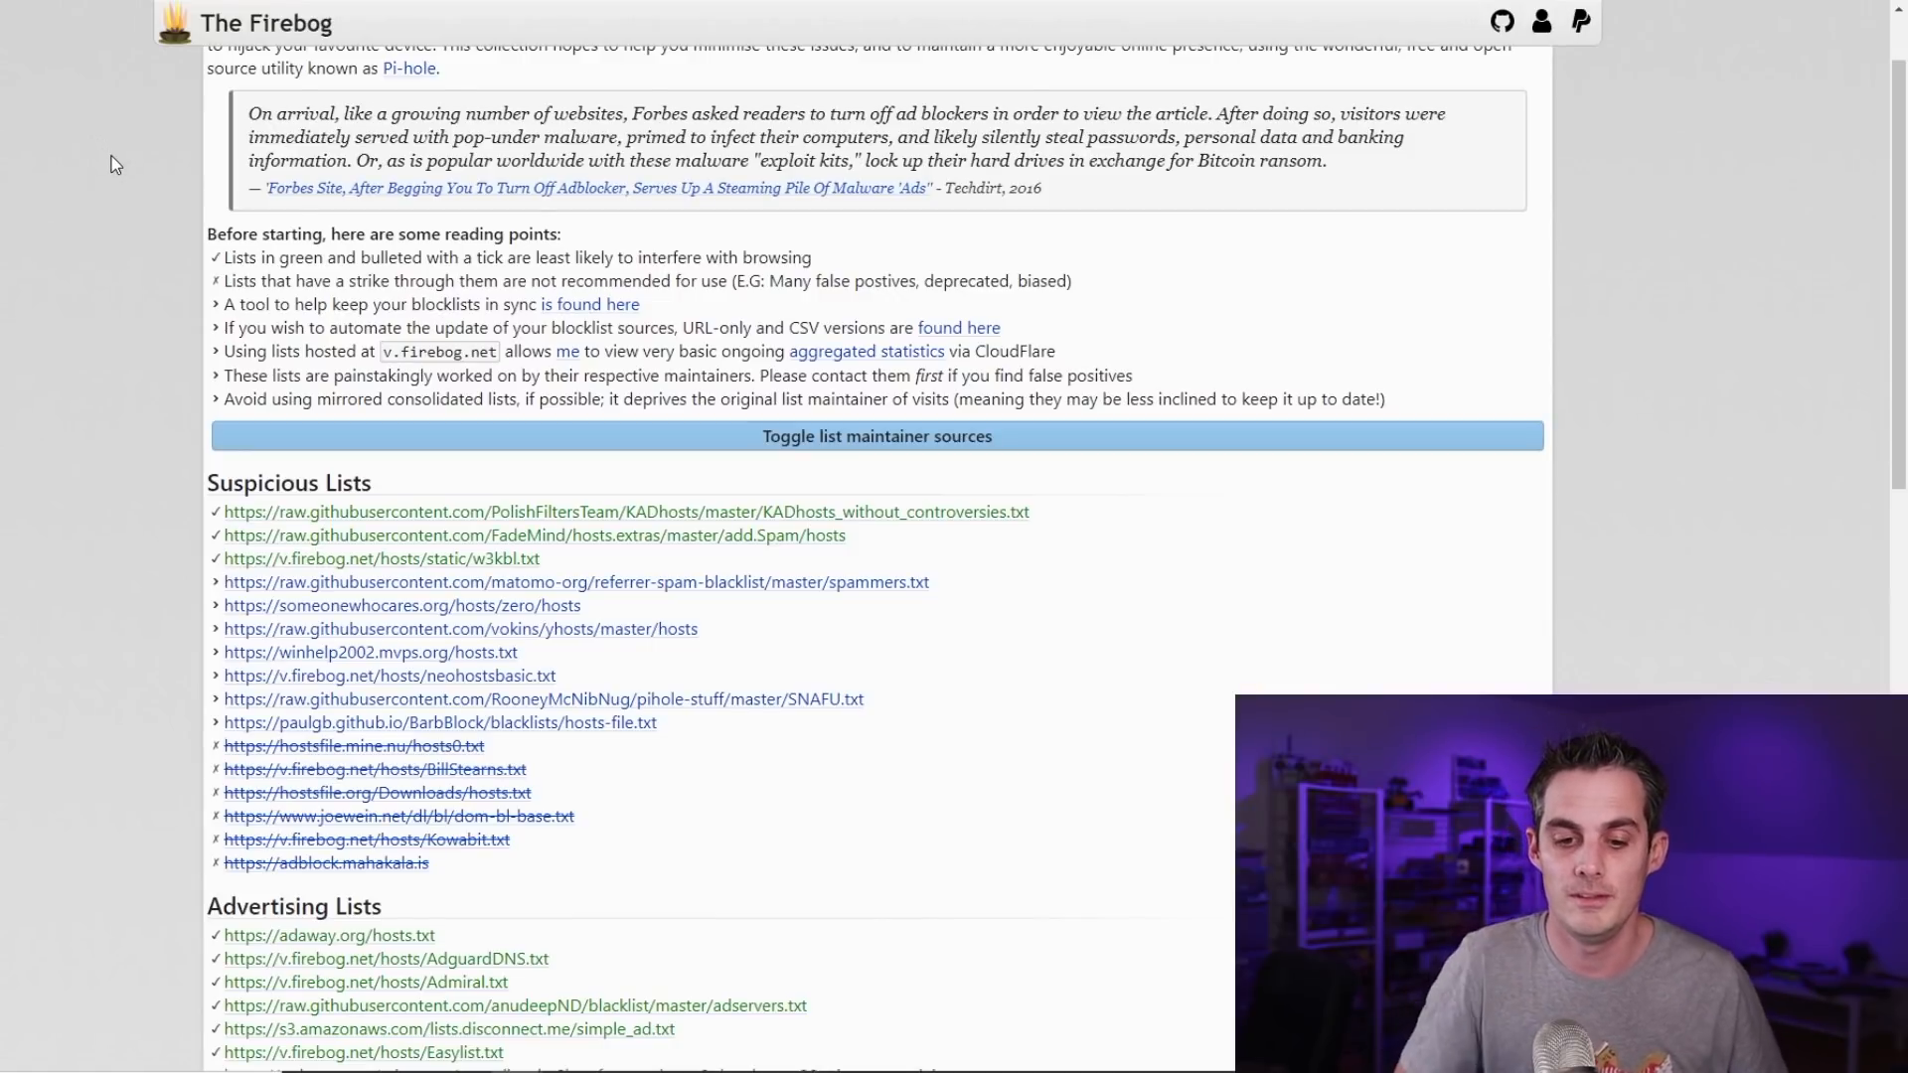
scroll(196, 183, down, 3)
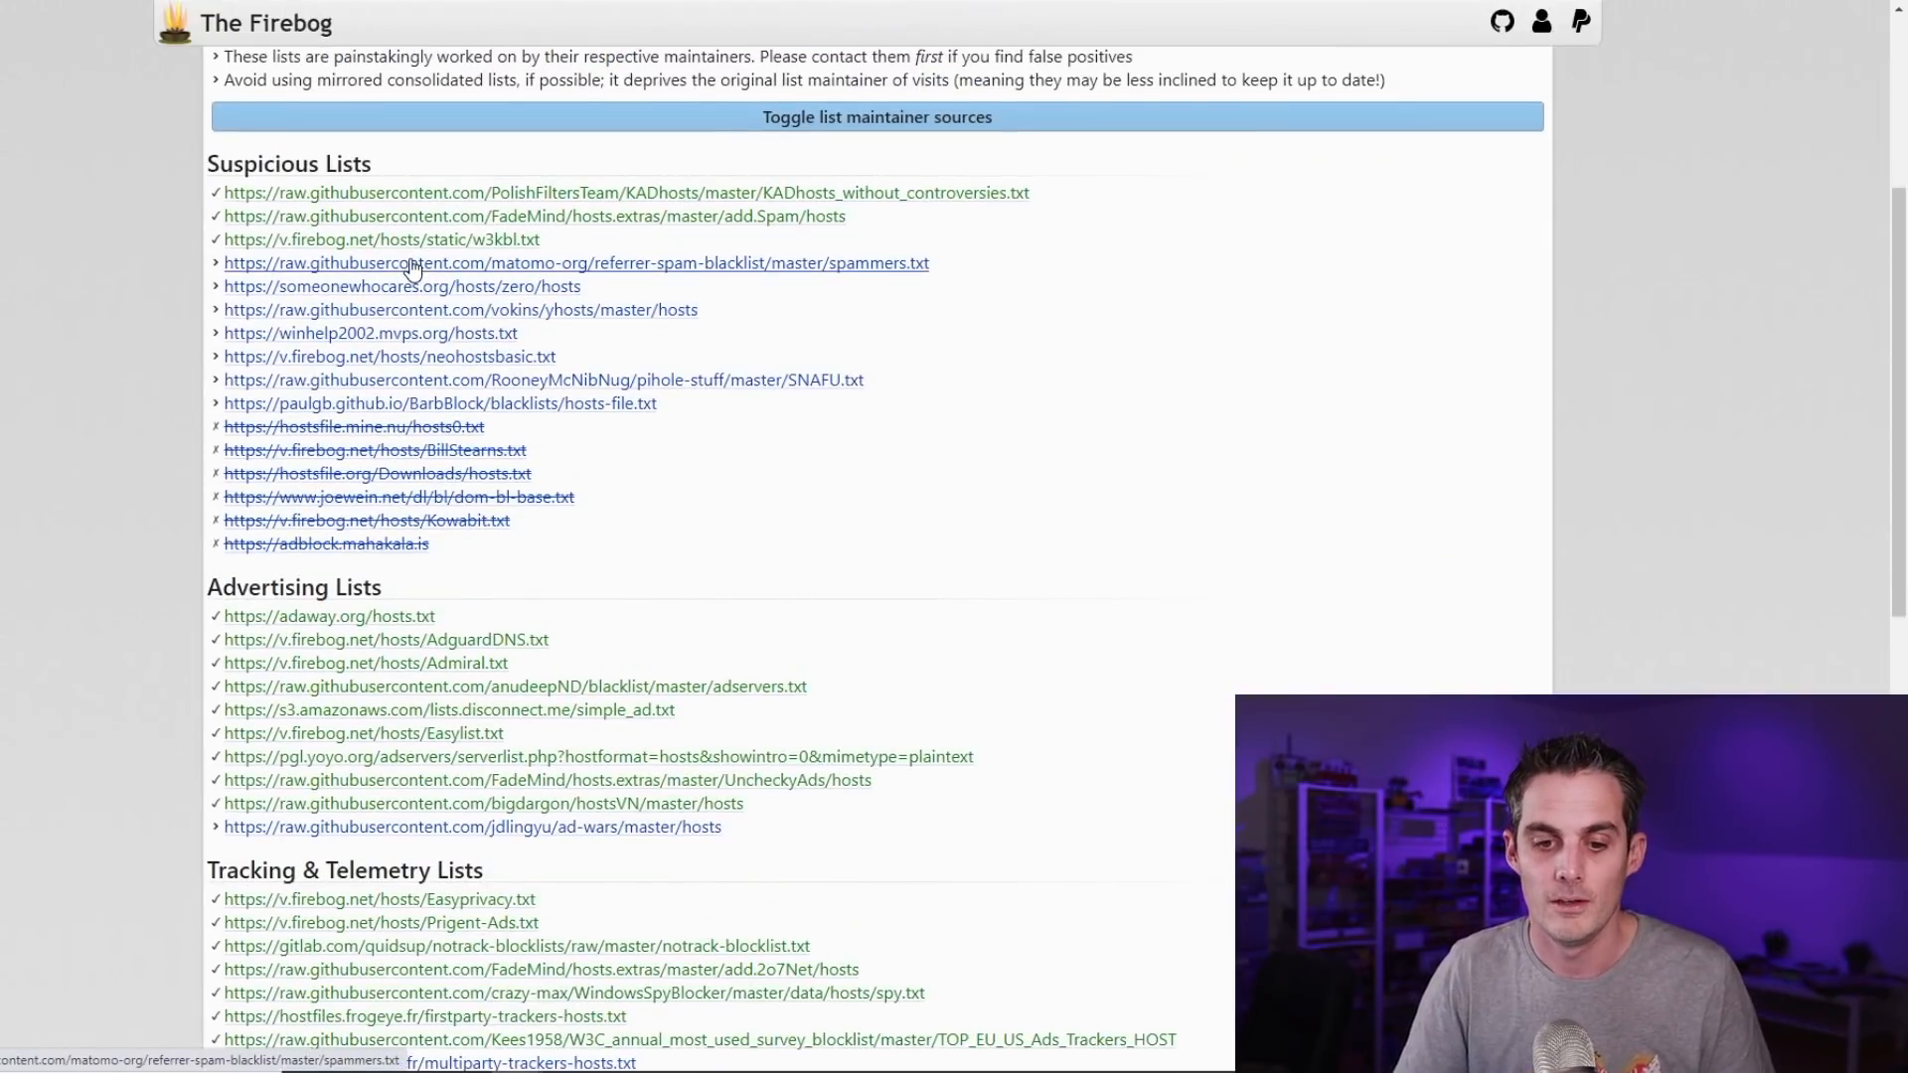
scroll(413, 271, down, 7)
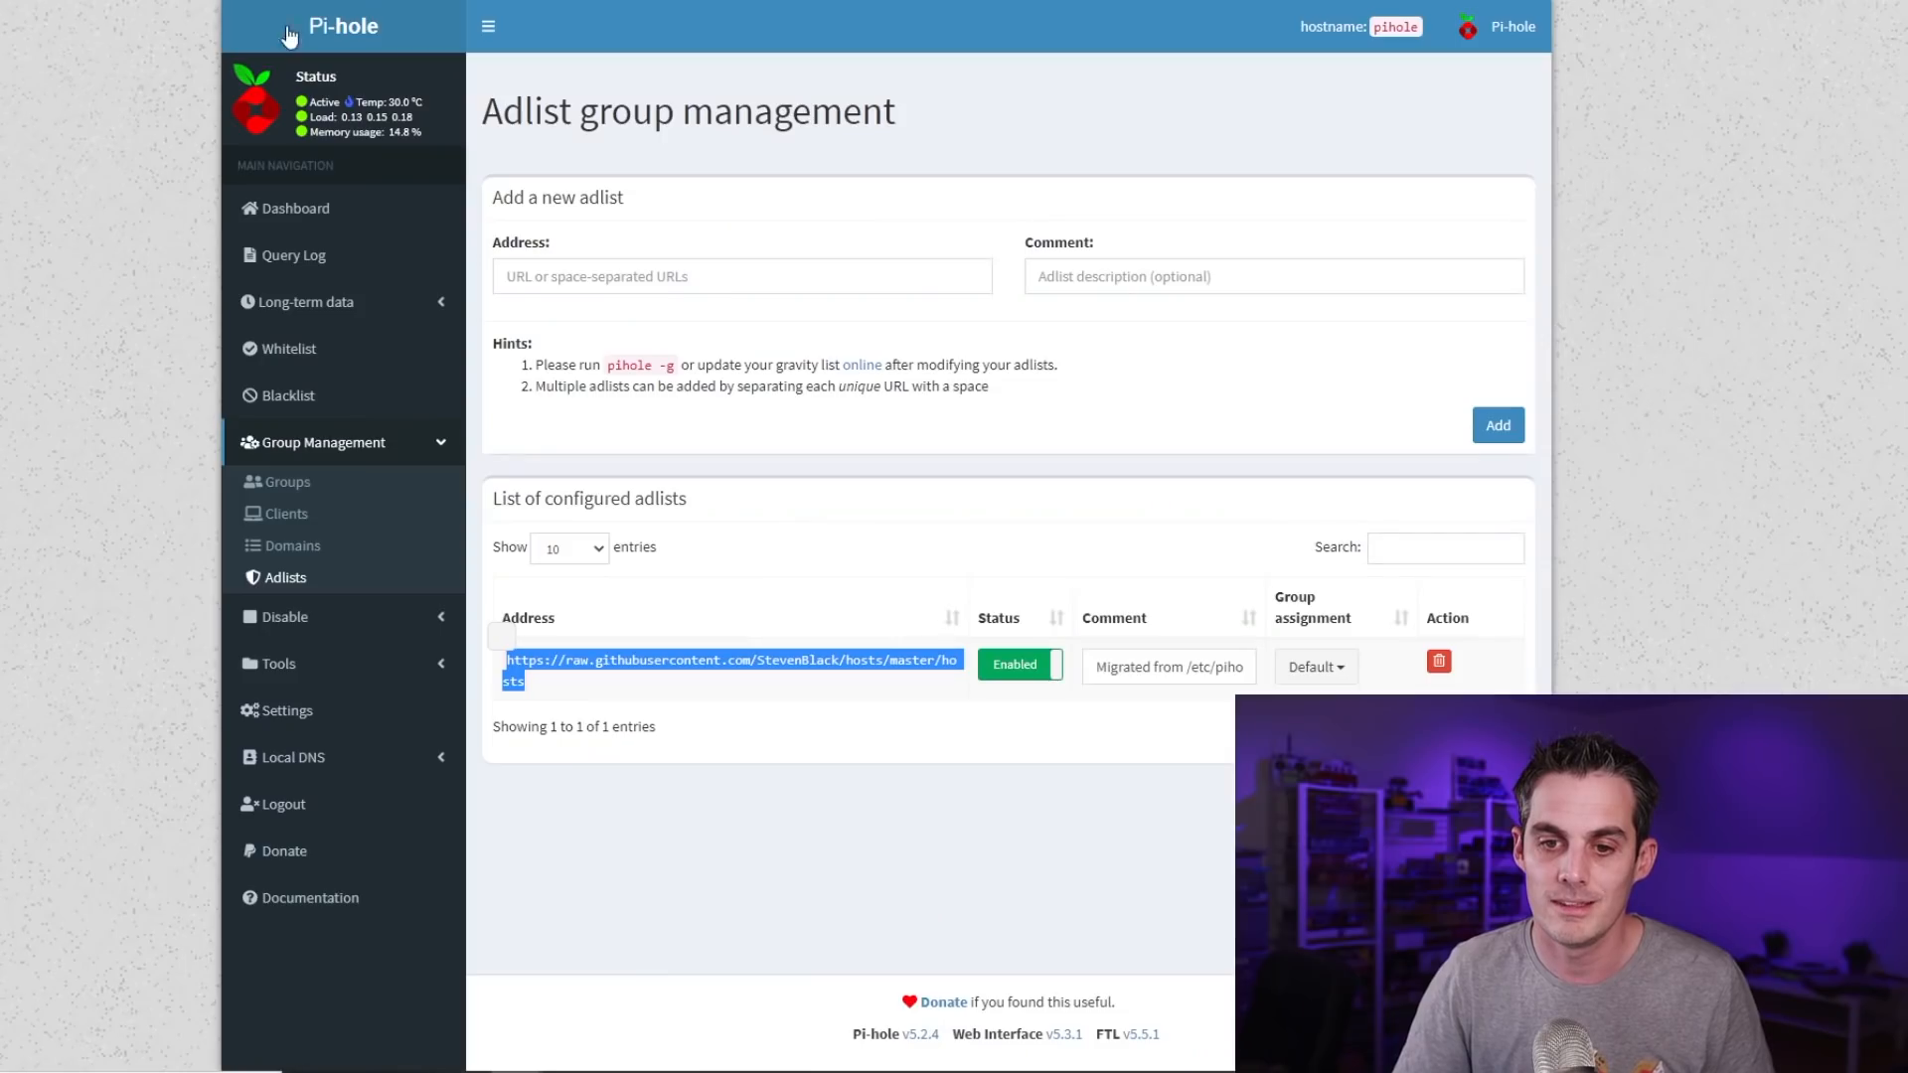
Paste the nine Firebog Advertising List URLs into Pi-hole's Address field and add them as adlists
click(615, 277)
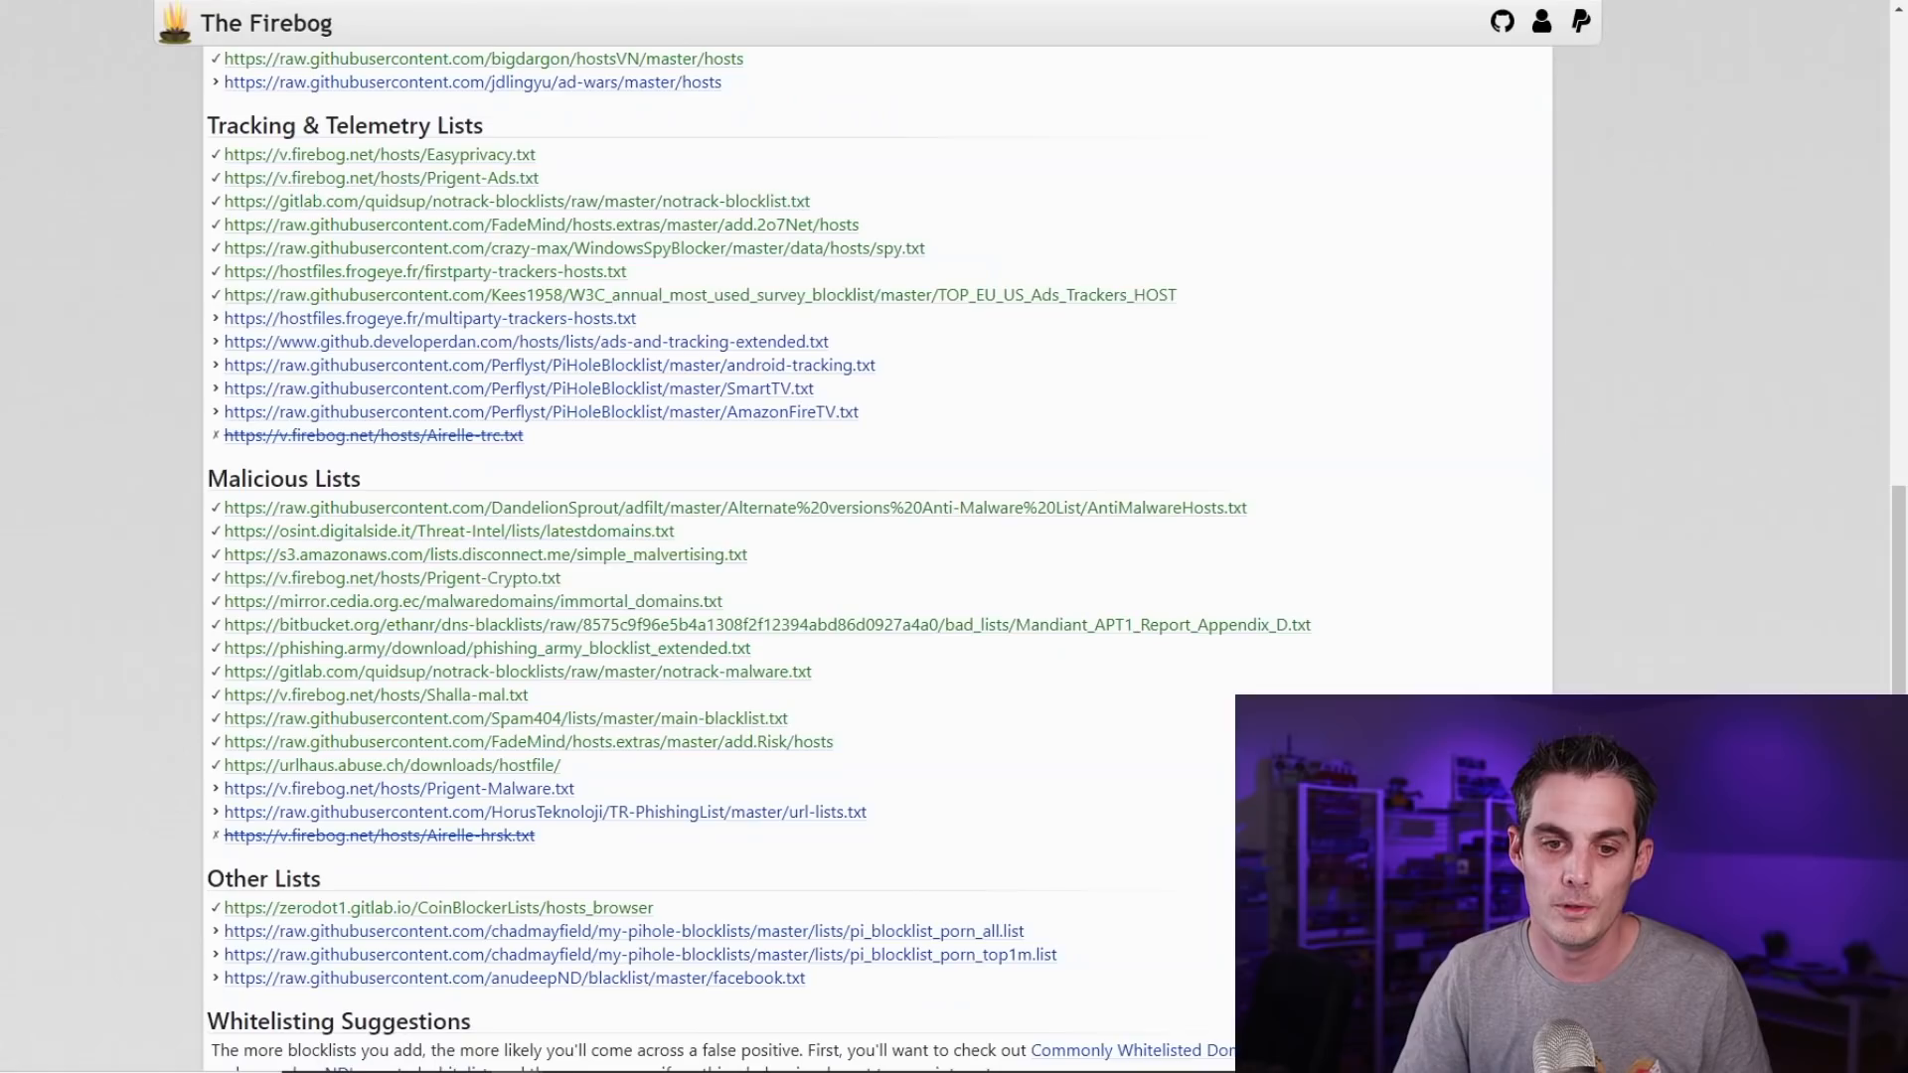
scroll(665, 455, up, 10)
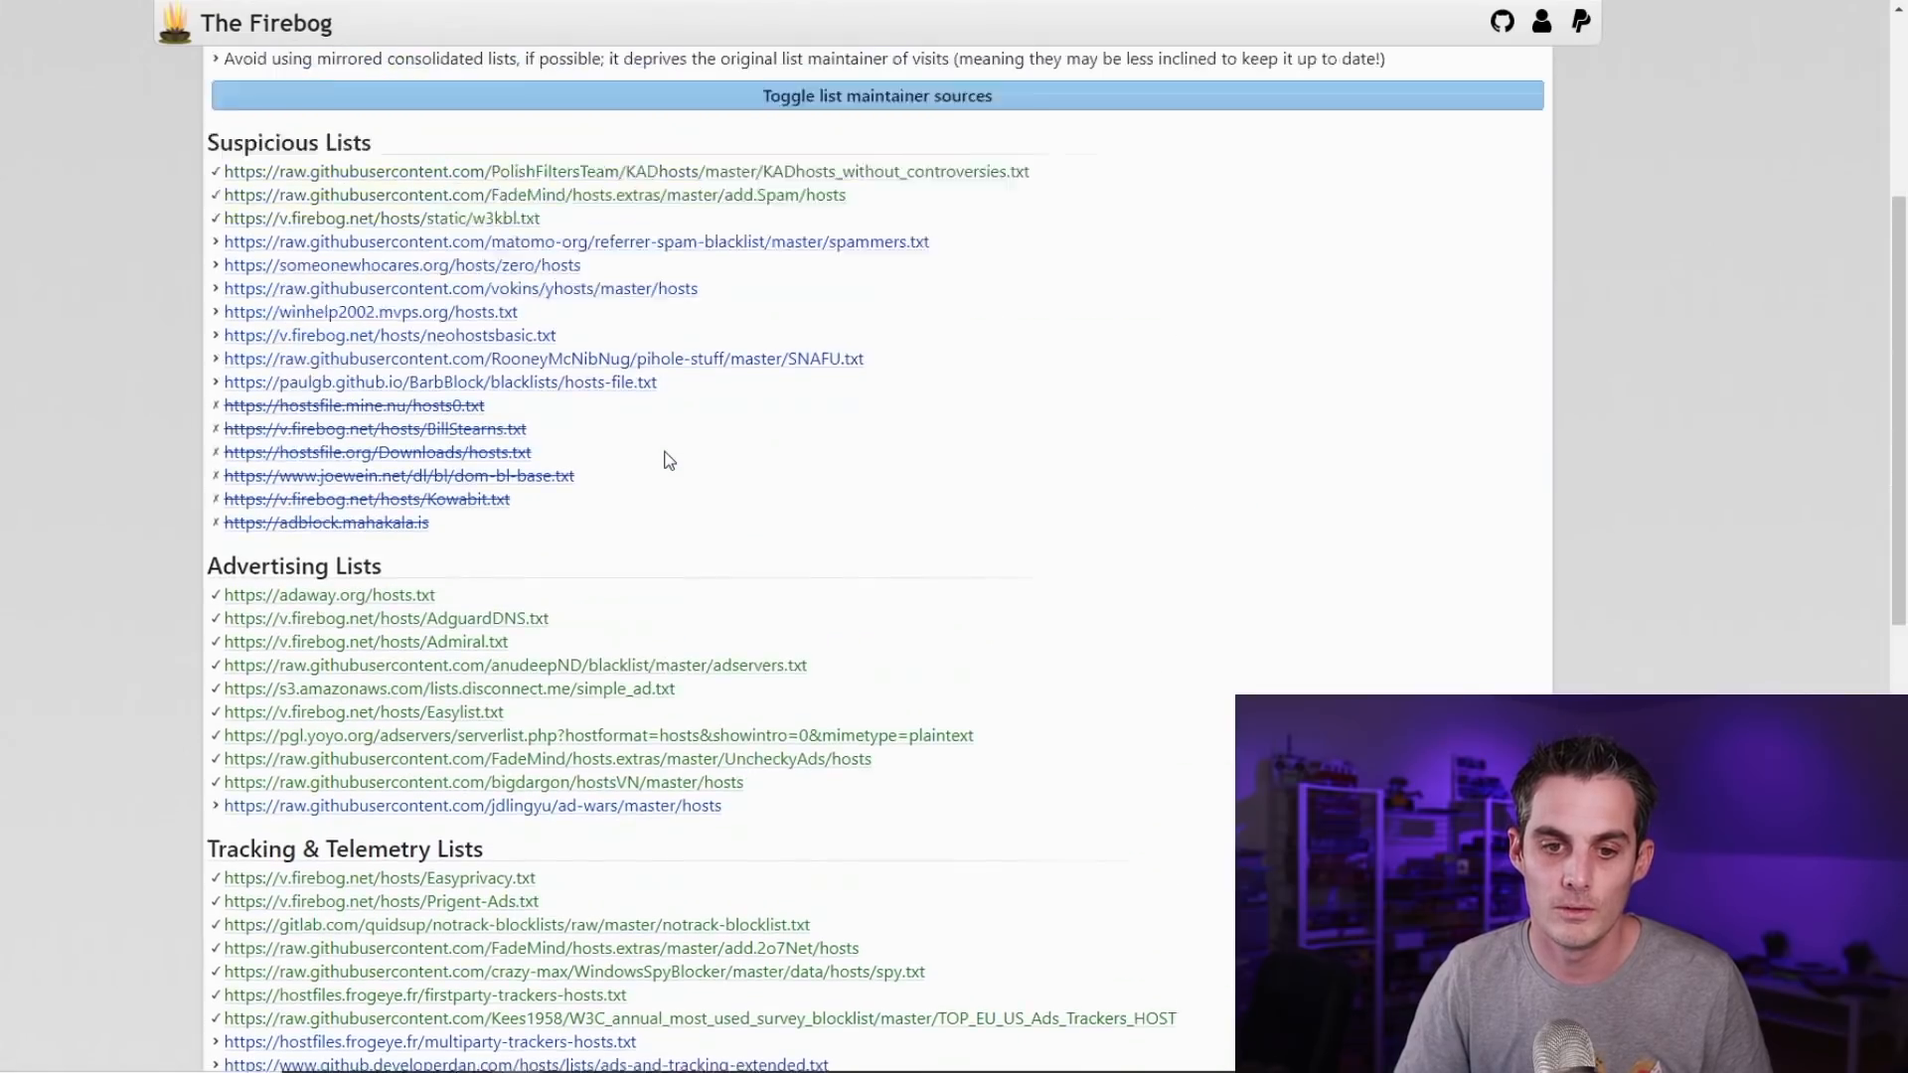
scroll(56, 509, down, 2)
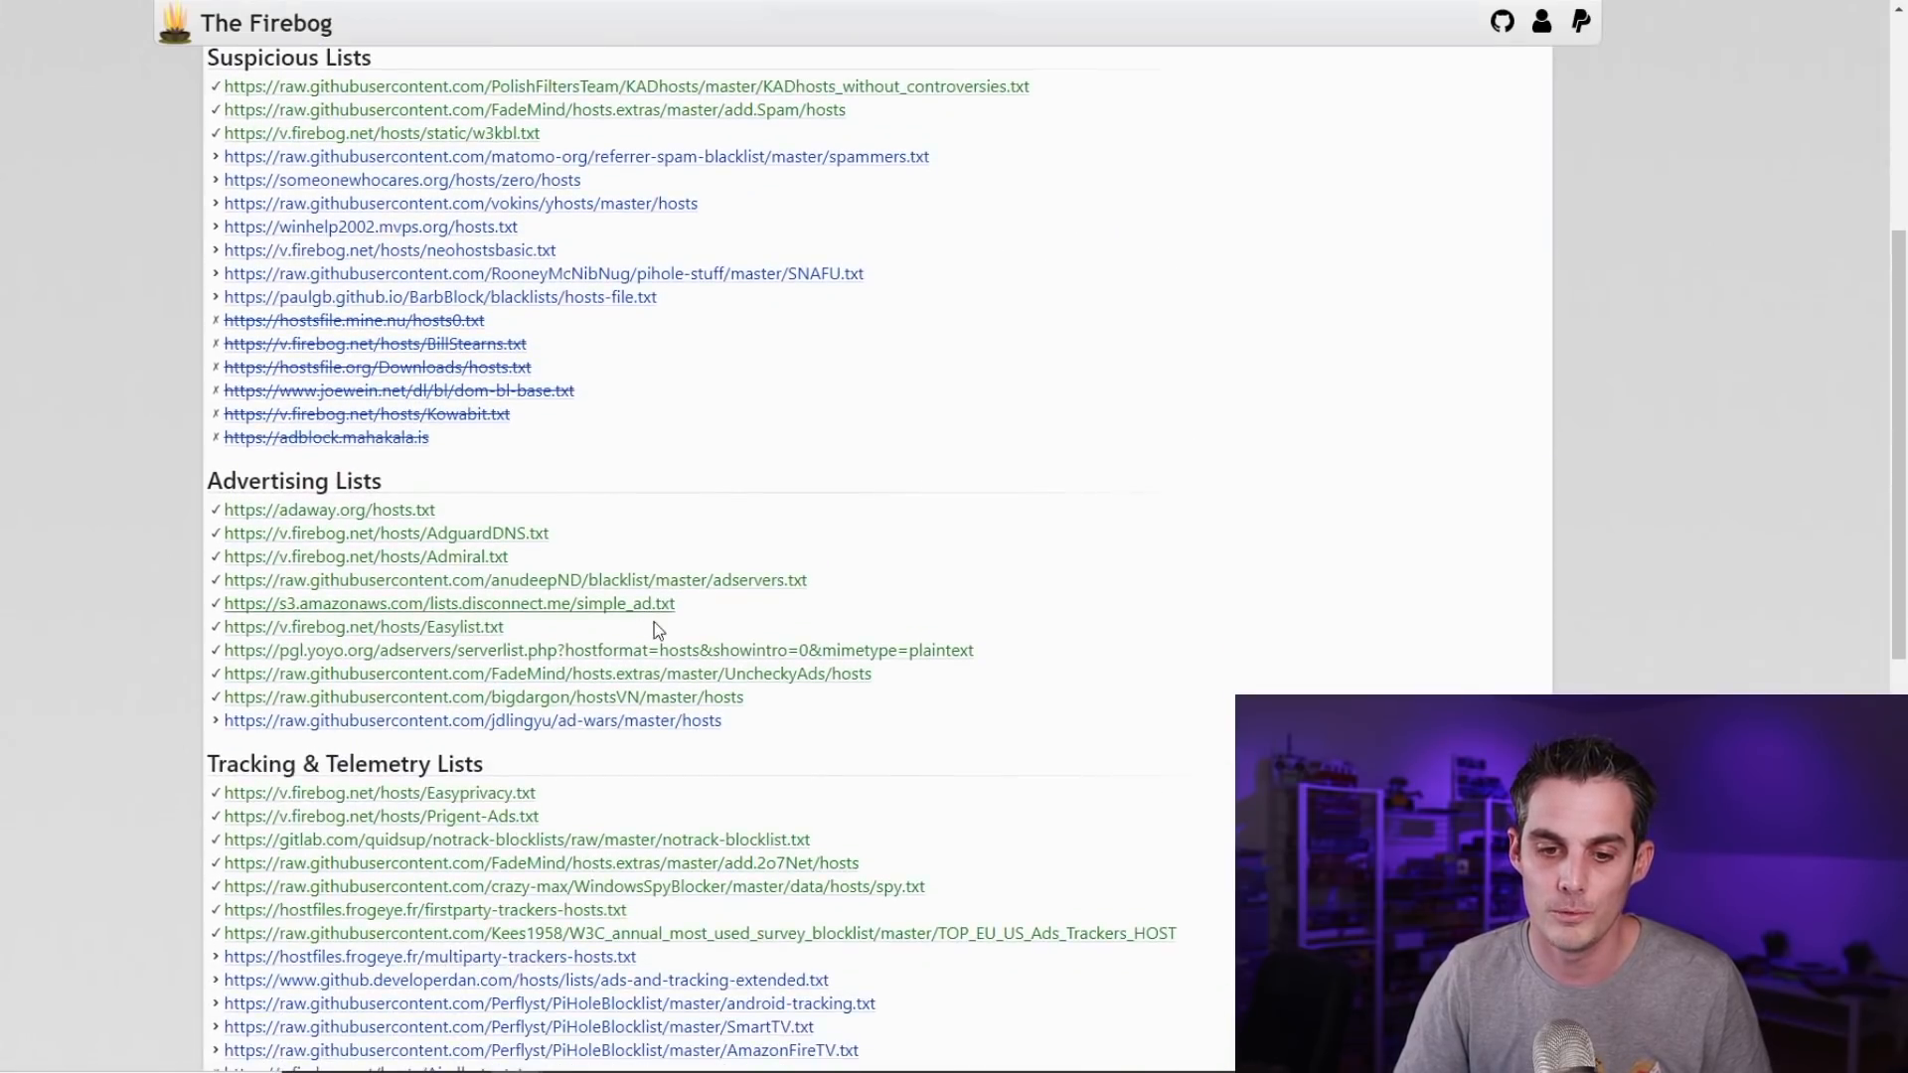
drag(807, 708, 211, 527)
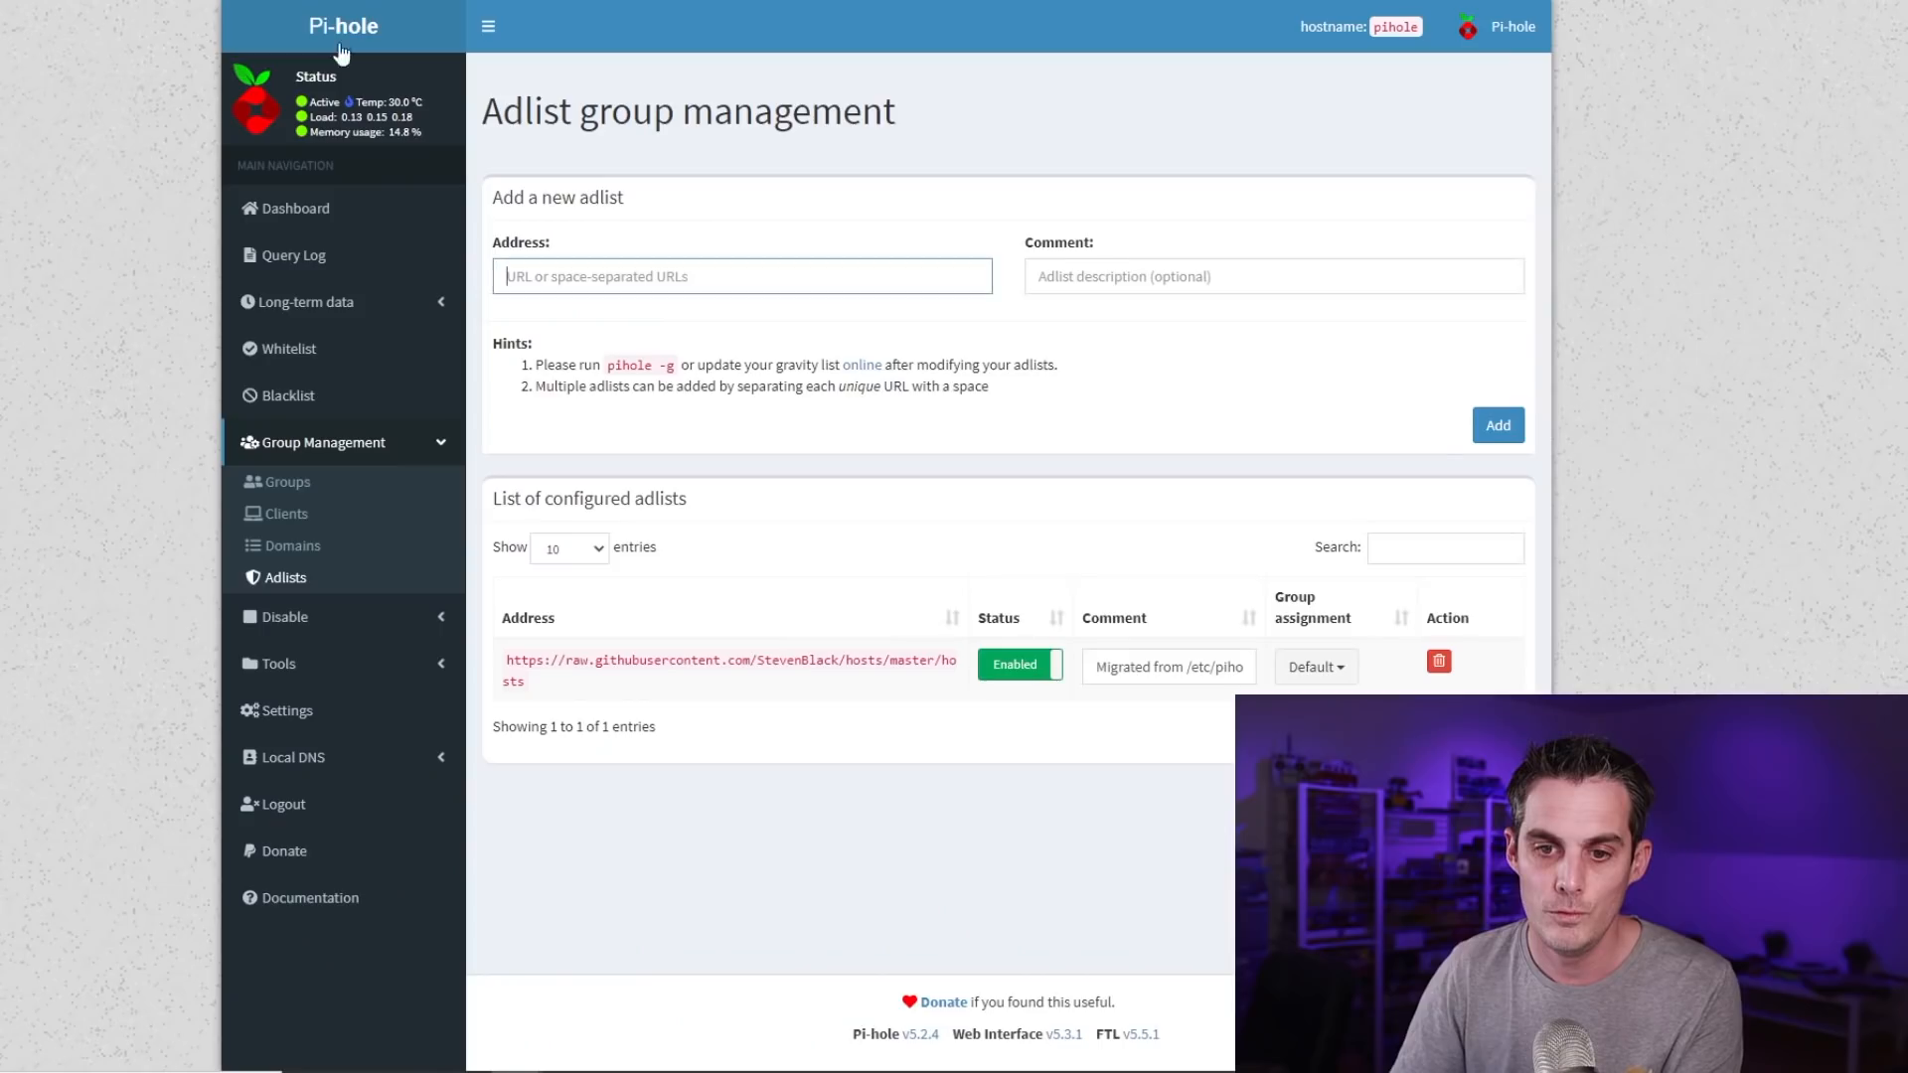
text(https://adaway.org/hosts.txt https://v.firebog.net/hosts/AdguardDNS.txt https://v.firebog.net/hosts/Admiral.txt https://raw.githubusercontent.com/anudeepND/blacklist/master/adservers.txt https://s3.amazonaws.com/lists.disconnect.me/simple_ad.txt https://v.firebog.net/hosts/Easylist.txt https://pgl.yoyo.org/adservers/serverlist.php?hostformat=hosts&showintro=0&mimetype=plaintext https://raw.githubusercontent.com/FadeMind/hosts.extras/master/UncheckyAds/hosts https://raw.githubusercontent.com/bigdargon/hostsVN/master/hosts)
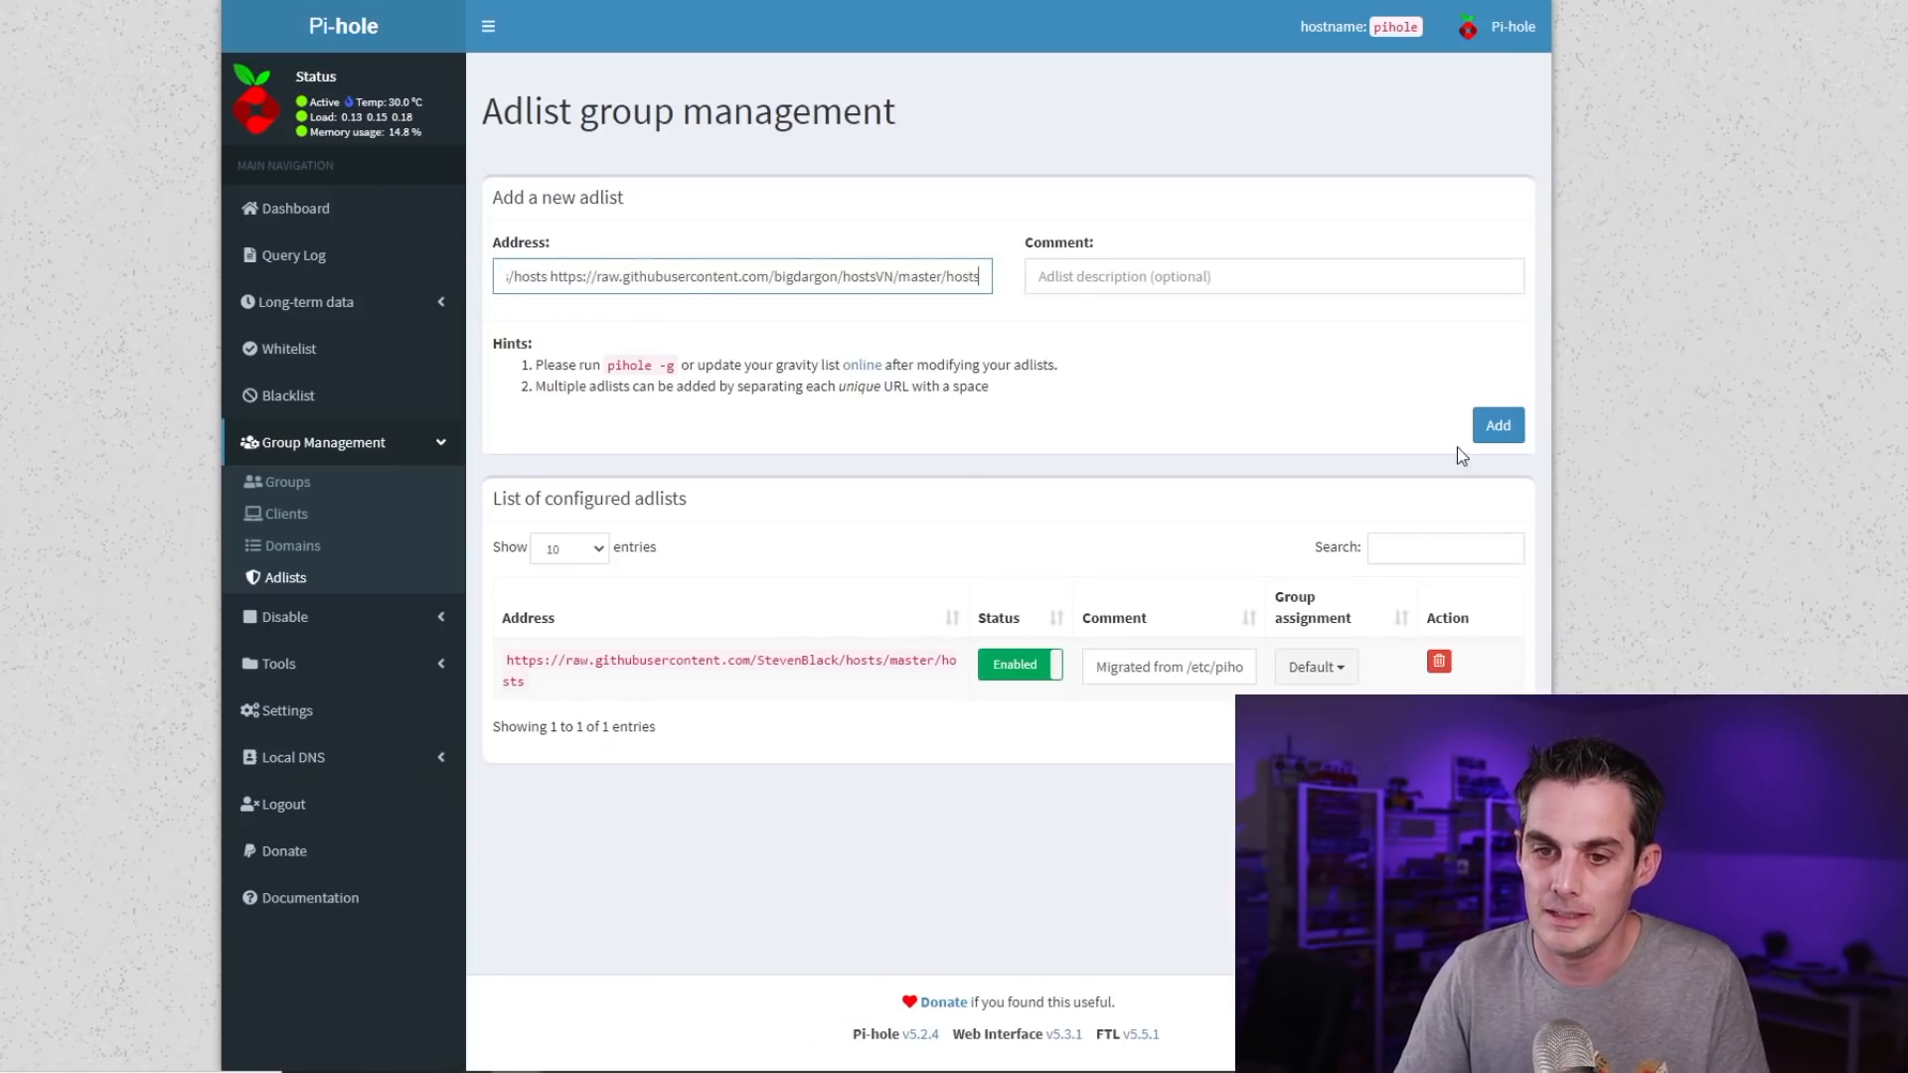
click(1498, 426)
scroll(789, 288, down, 2)
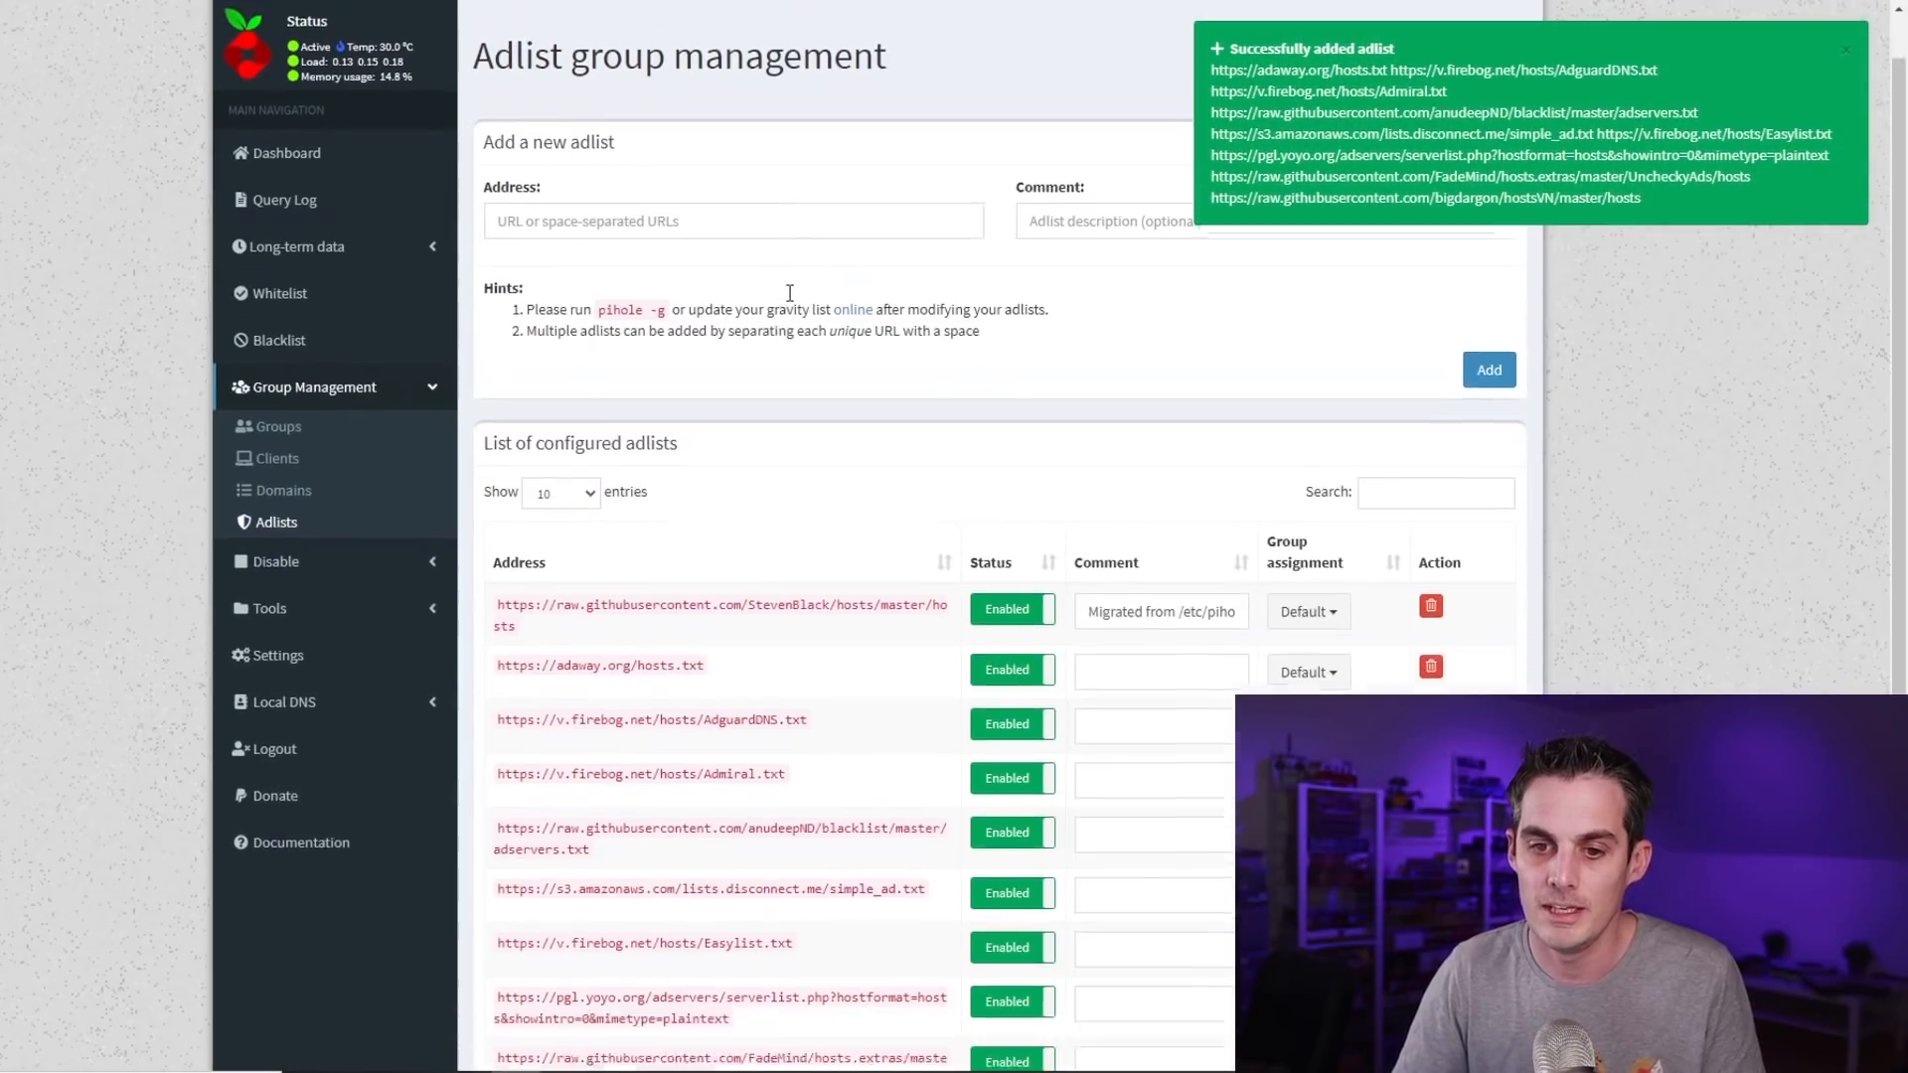
scroll(790, 298, down, 3)
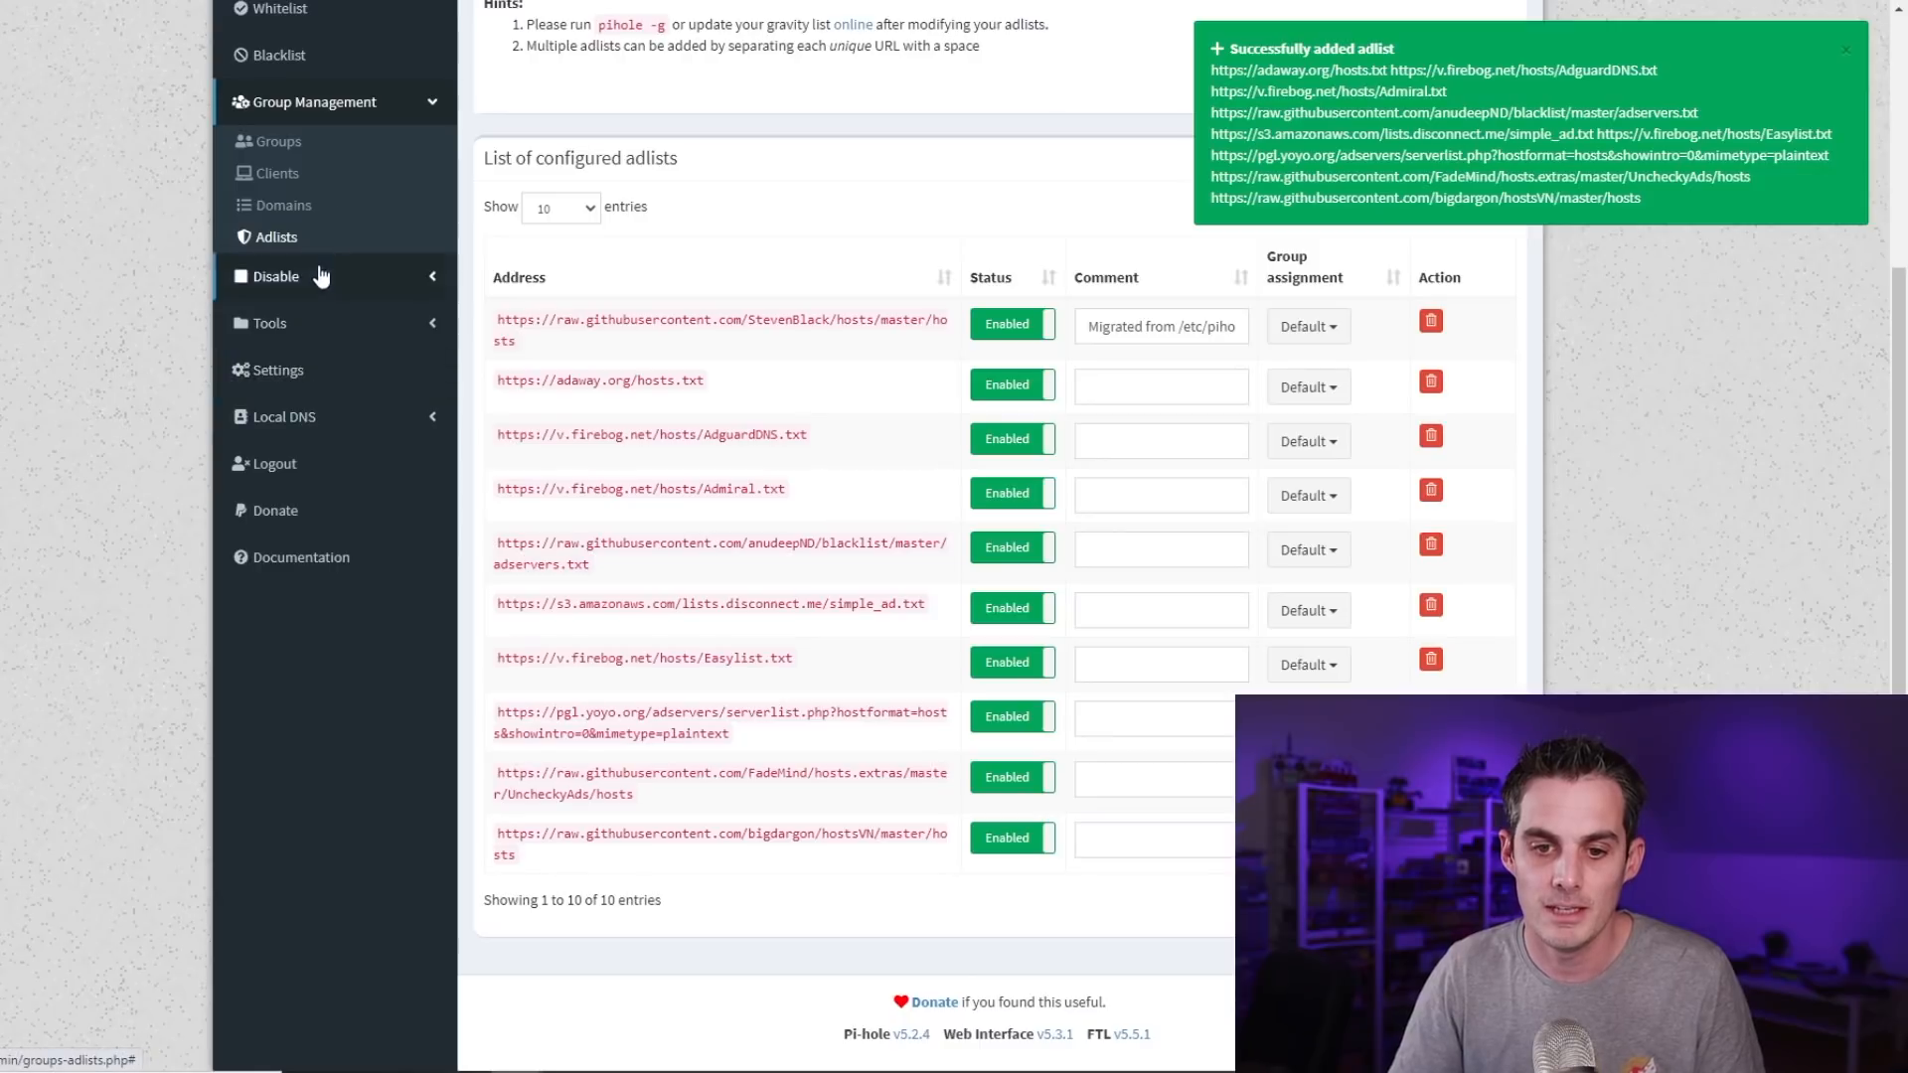
Run Update Gravity from the Tools menu, pulling domains from adaway, AdguardDNS and the other adlists
click(320, 336)
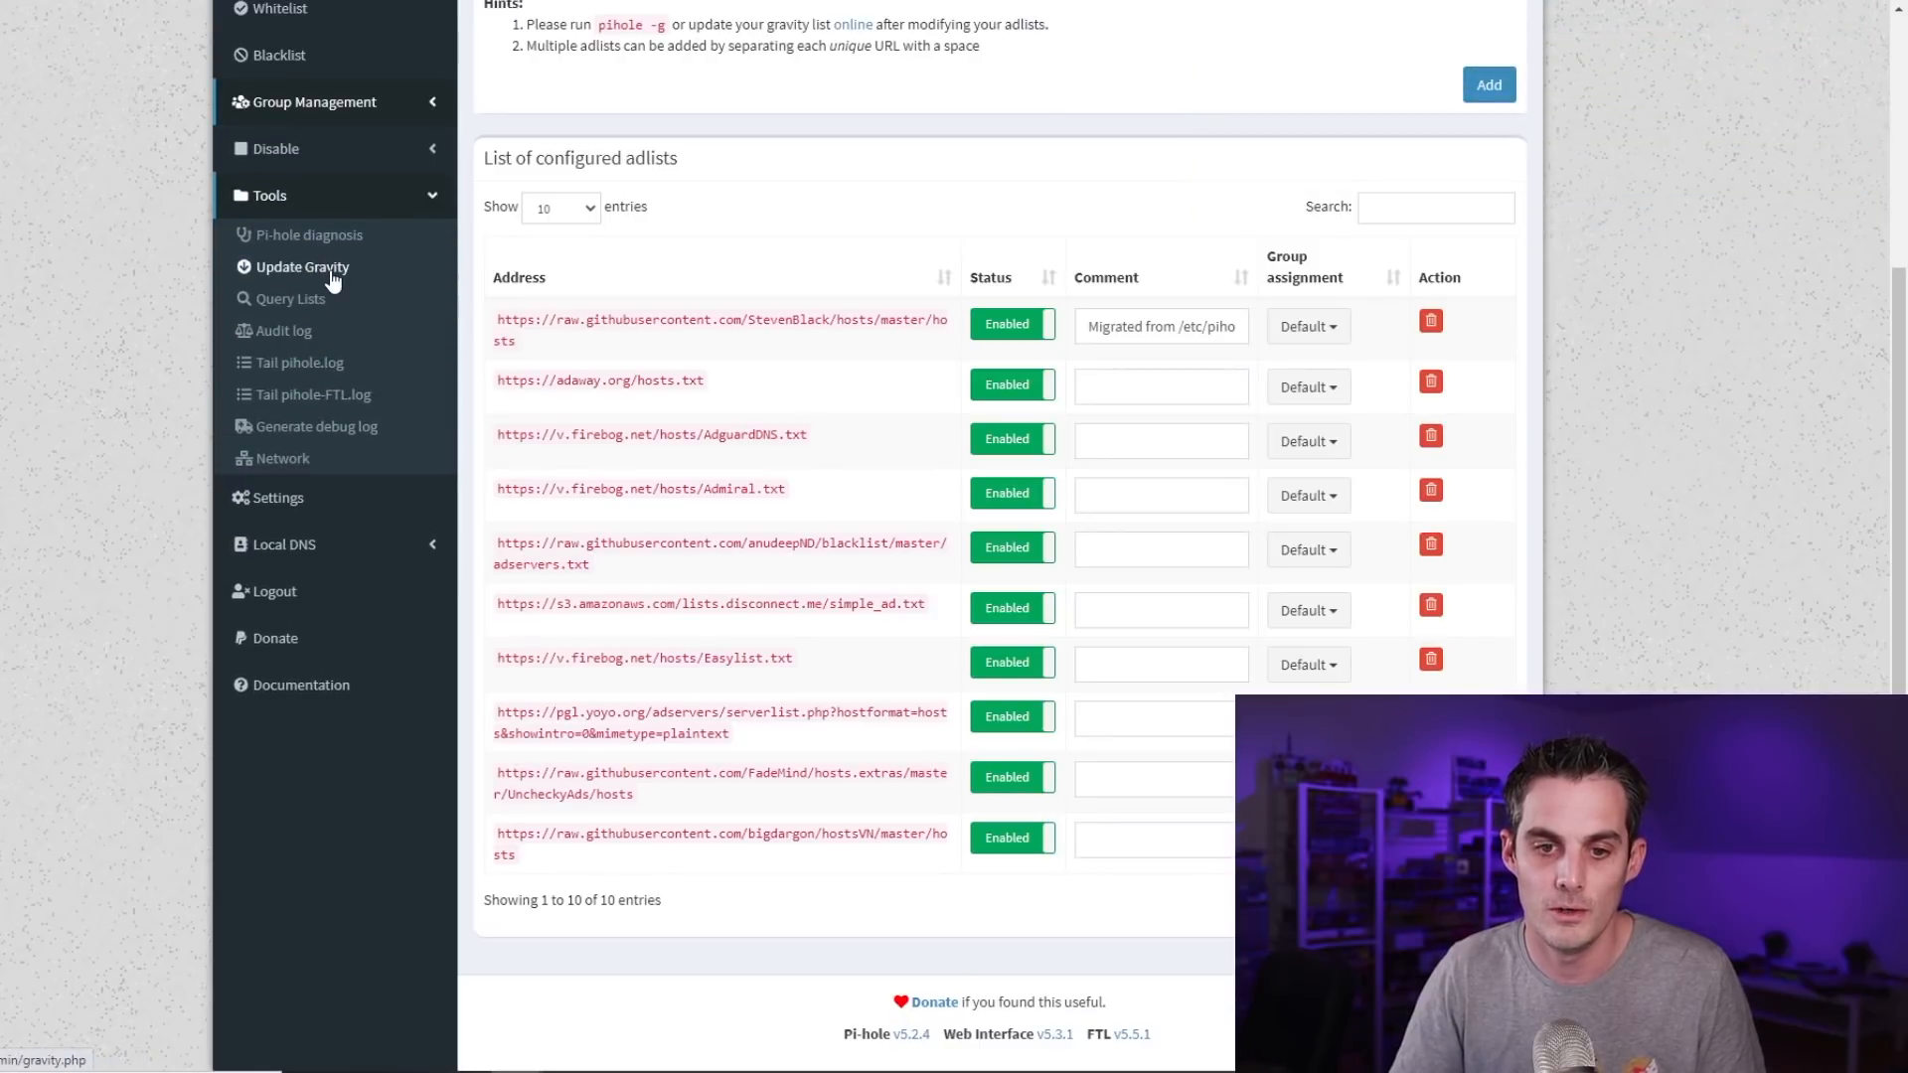
click(332, 274)
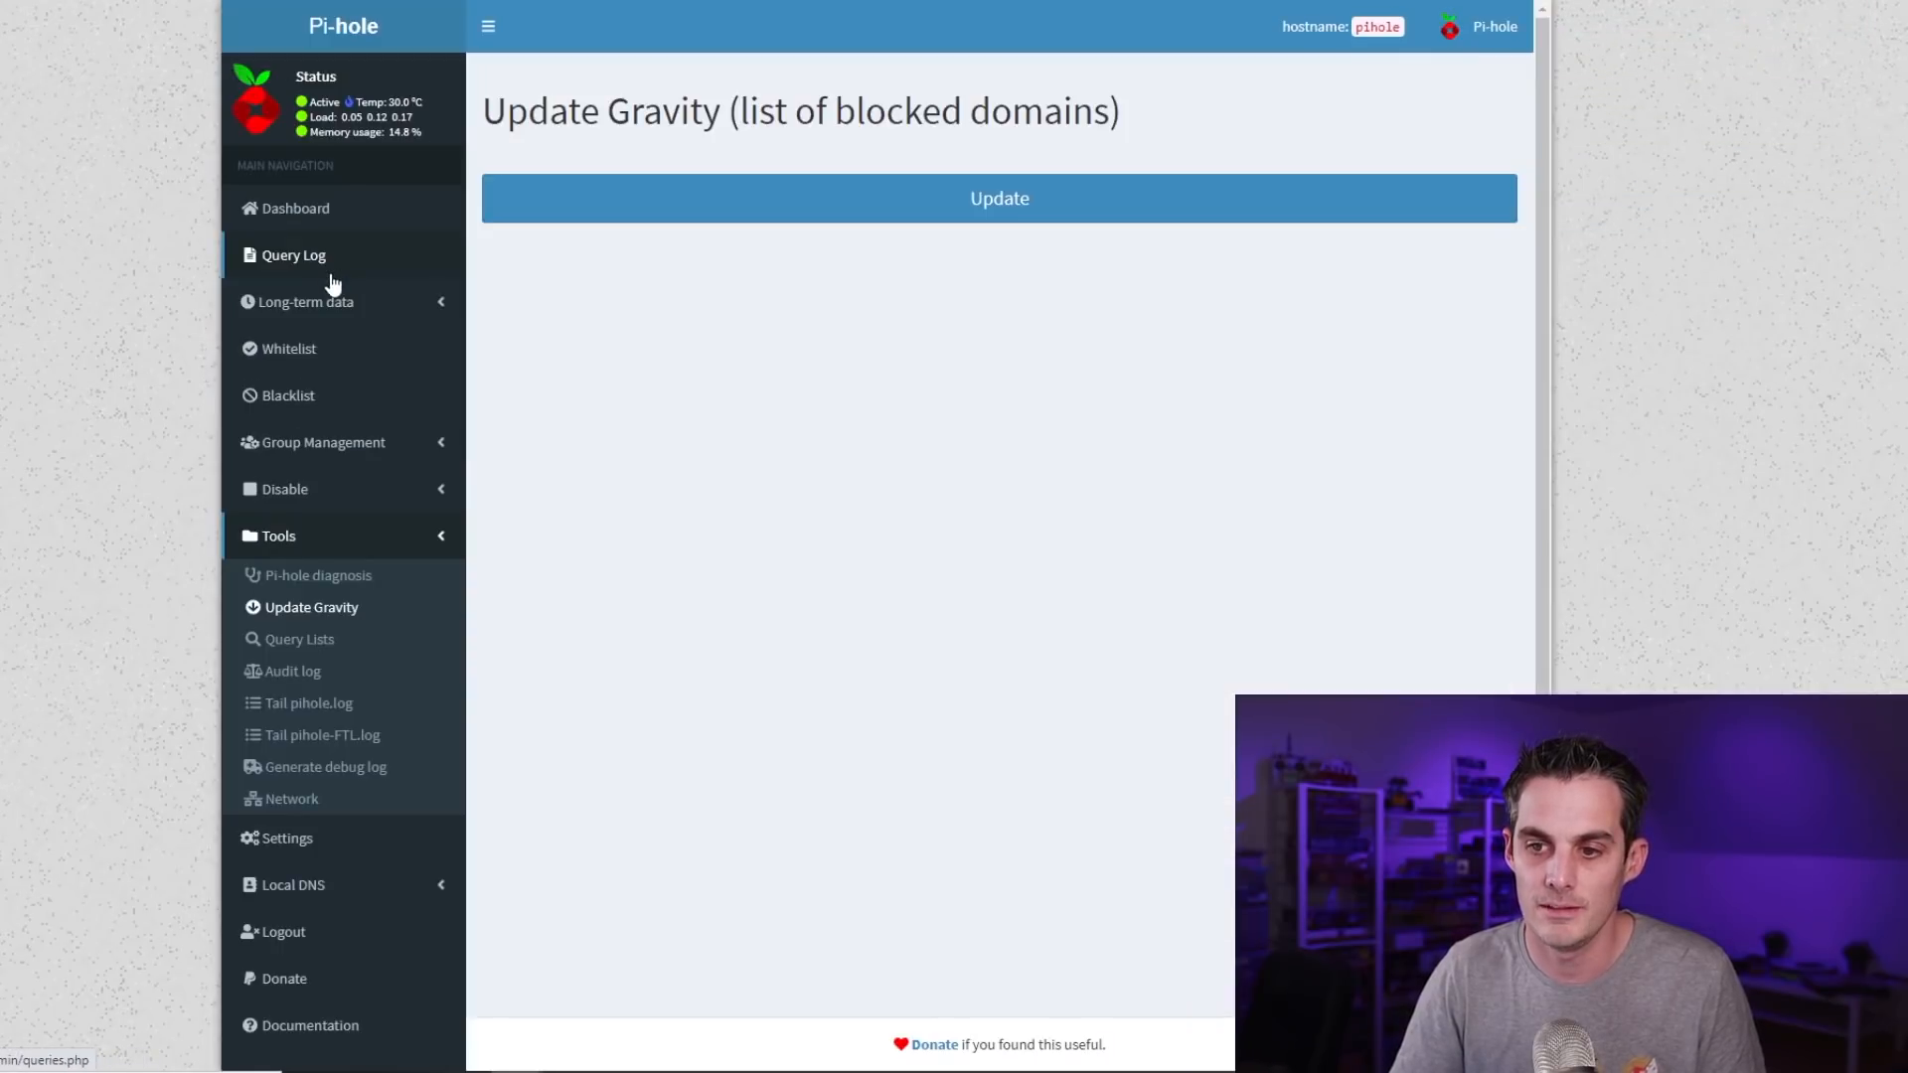
click(1048, 209)
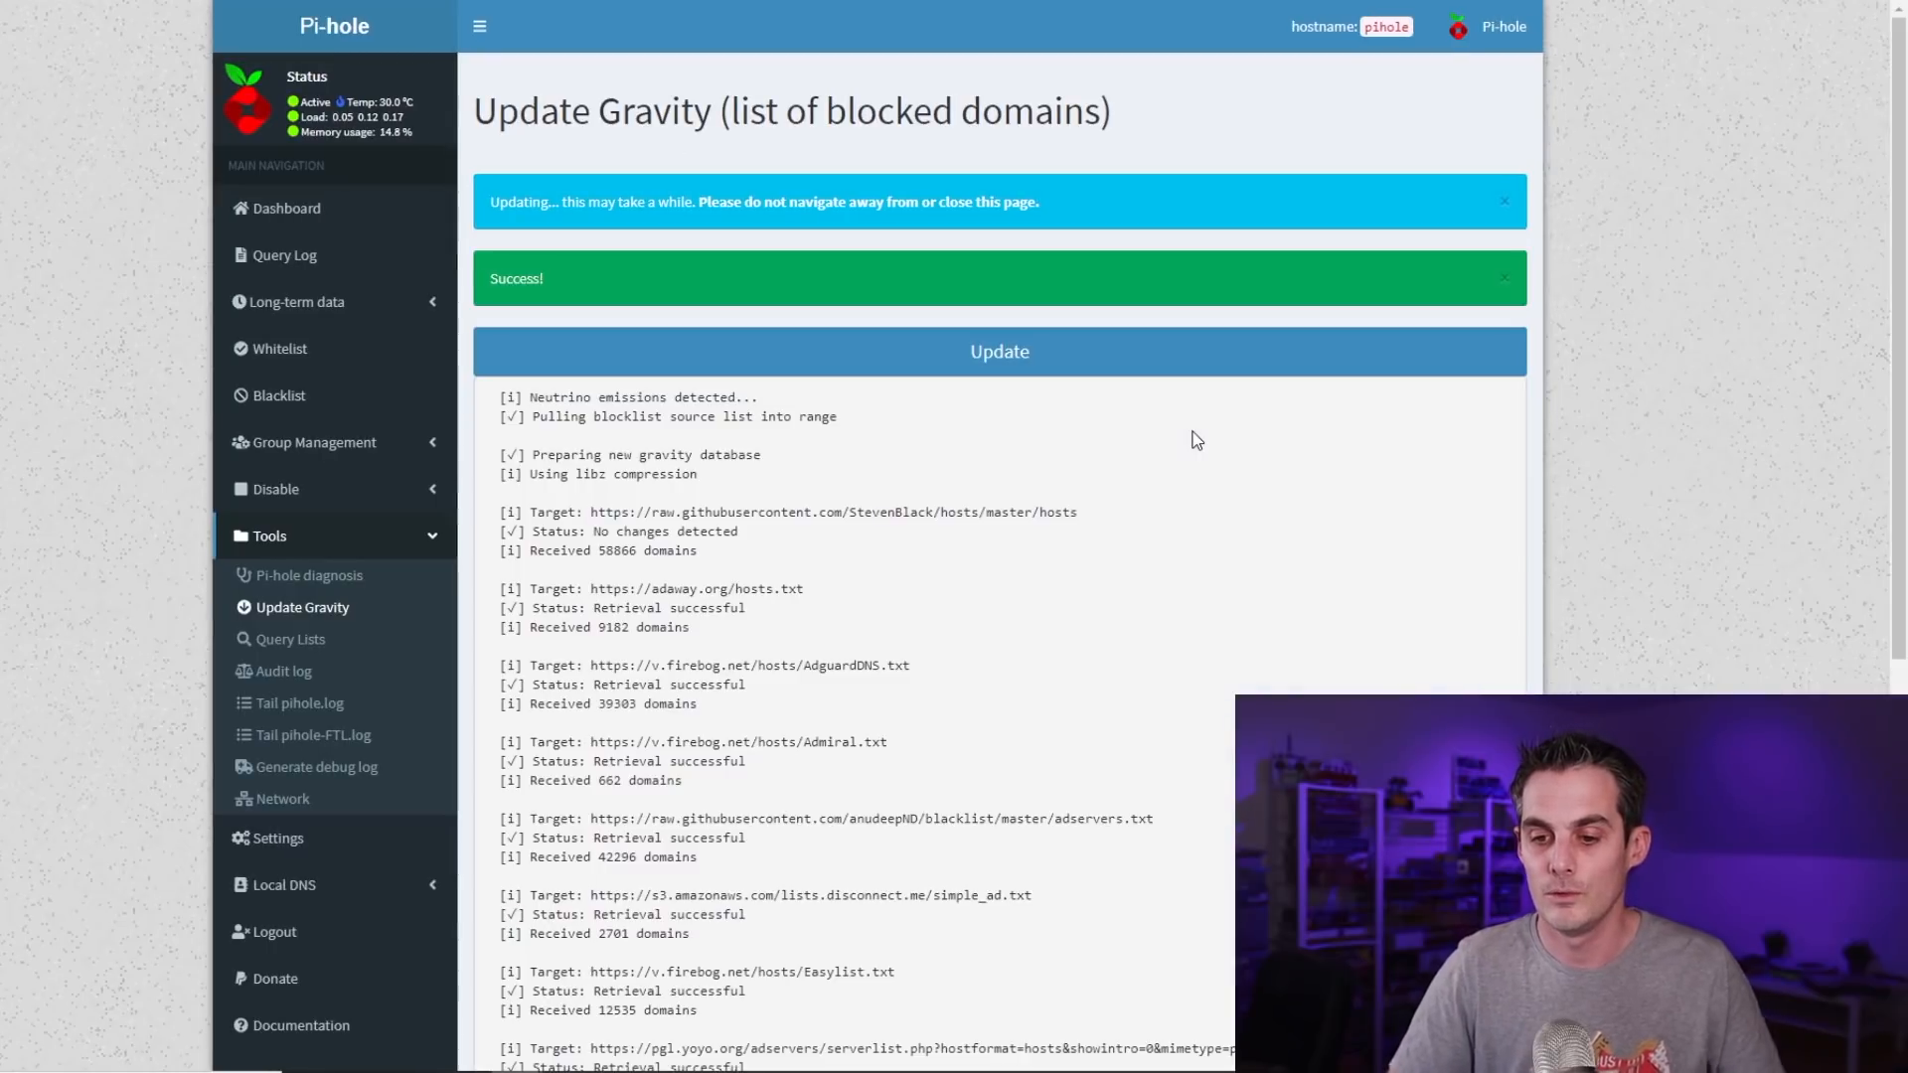
scroll(1498, 163, down, 5)
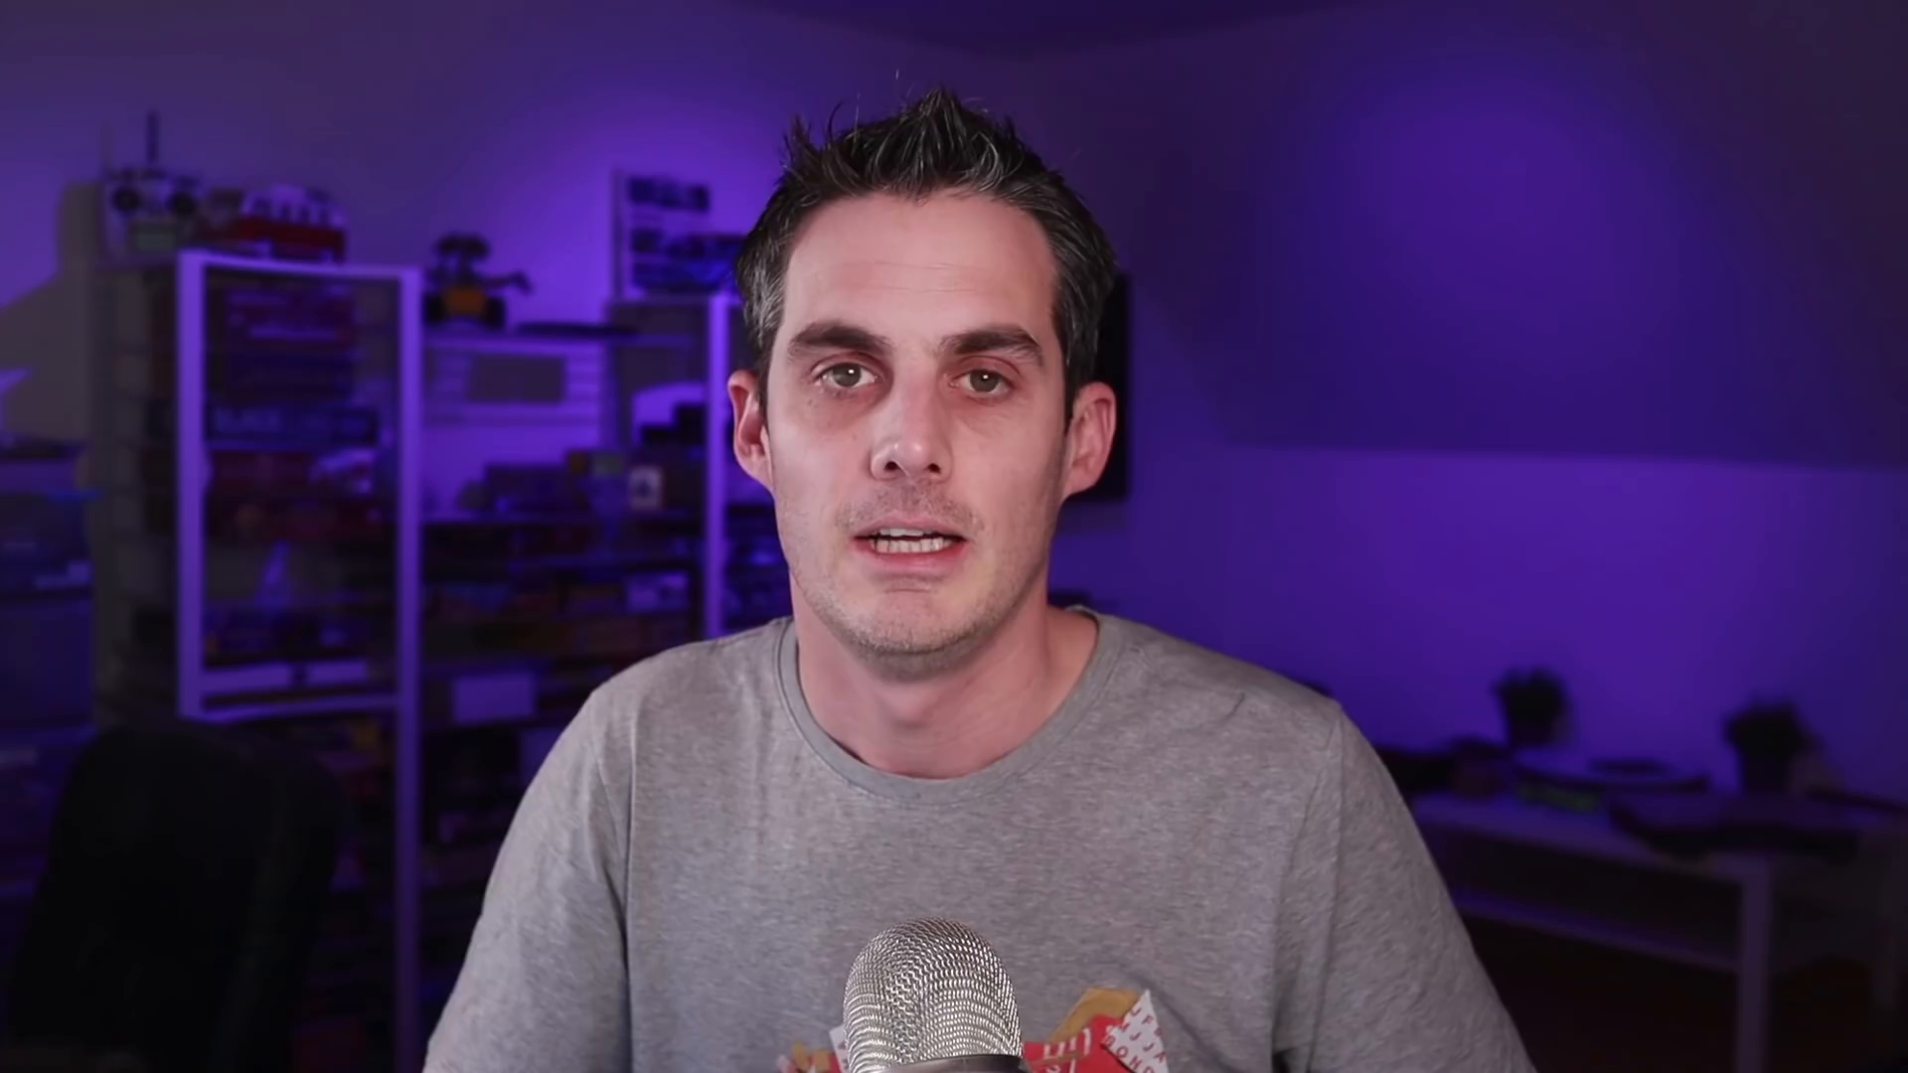